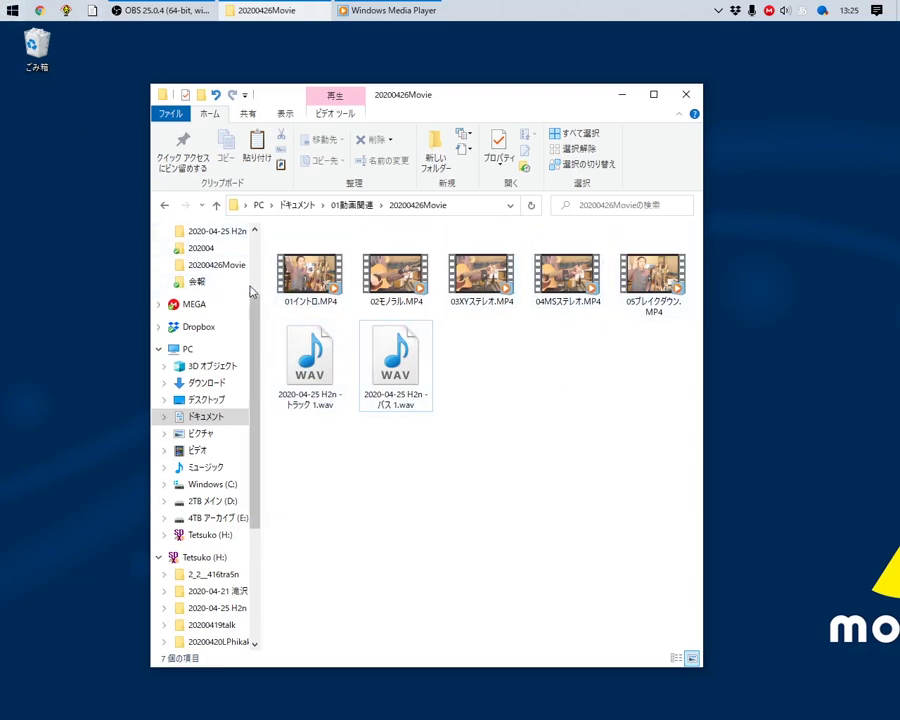
Launch Adobe Premiere Pro from the Start menu
{"action": "key", "text": "super"}
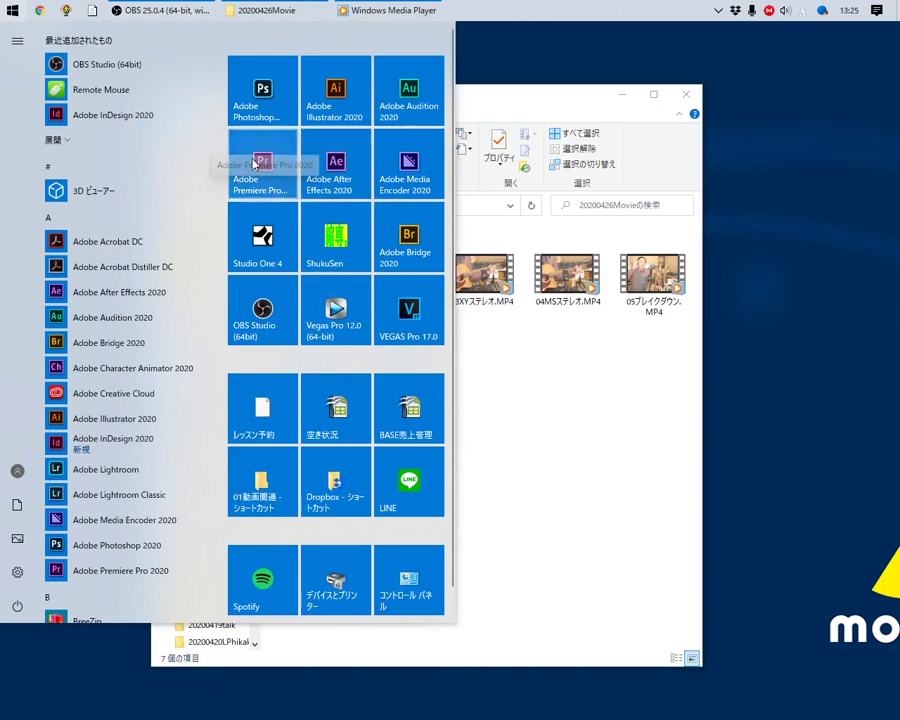
{"action": "left_click", "coordinate": [261, 175]}
{"action": "key", "text": "super"}
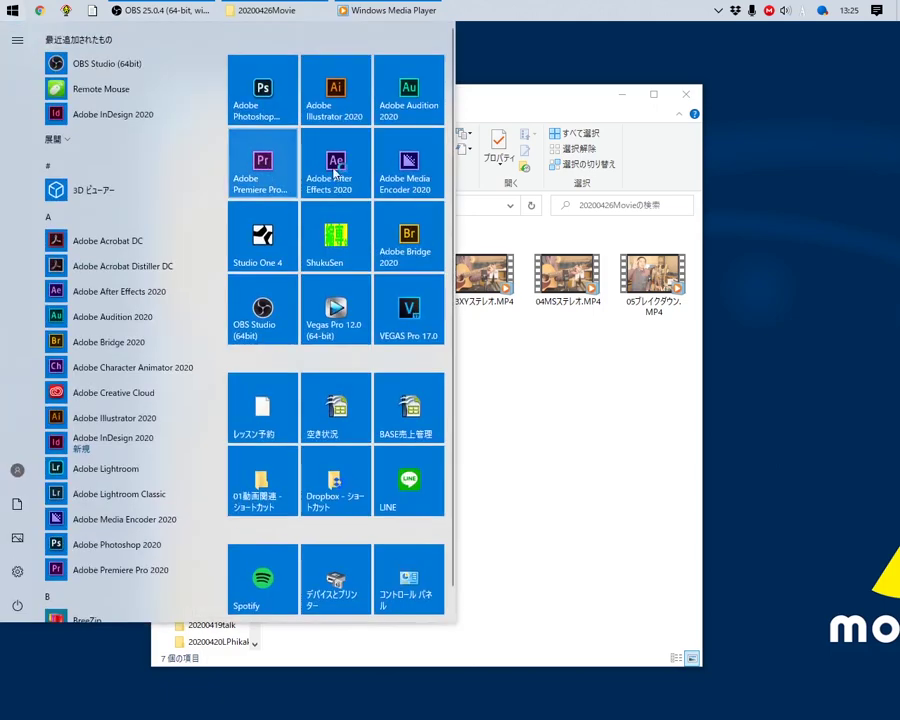
{"action": "key", "text": "Escape"}
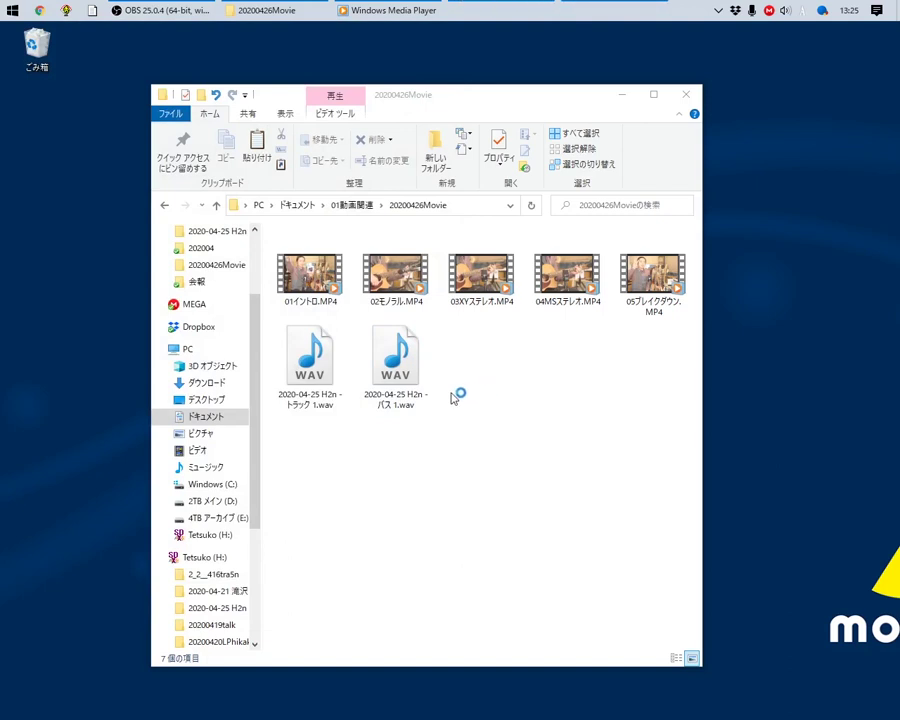
Select the five MP4 clips in the 20200426Movie folder, then clear the selection
{"action": "left_click", "coordinate": [310, 285]}
{"action": "left_click", "coordinate": [640, 292], "text": "shift"}
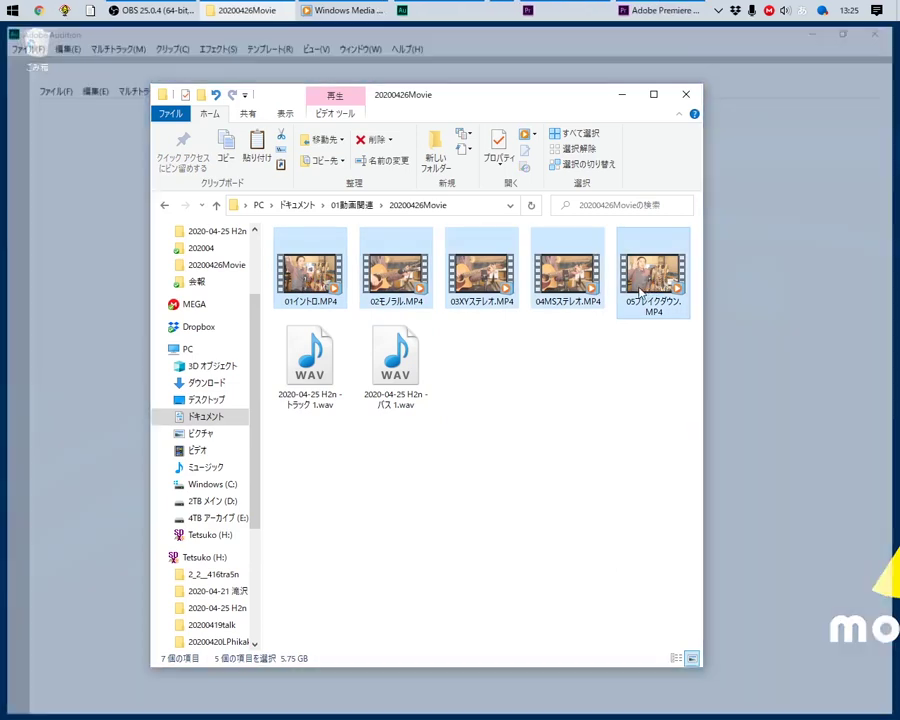
{"action": "left_click", "coordinate": [314, 282]}
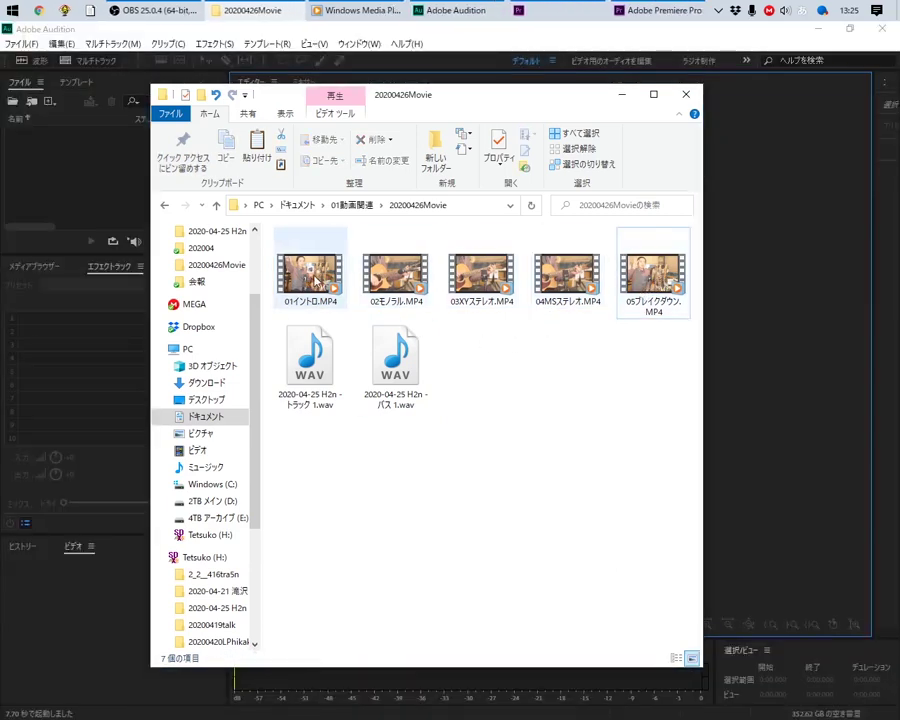
{"action": "left_click", "coordinate": [640, 292], "text": "shift"}
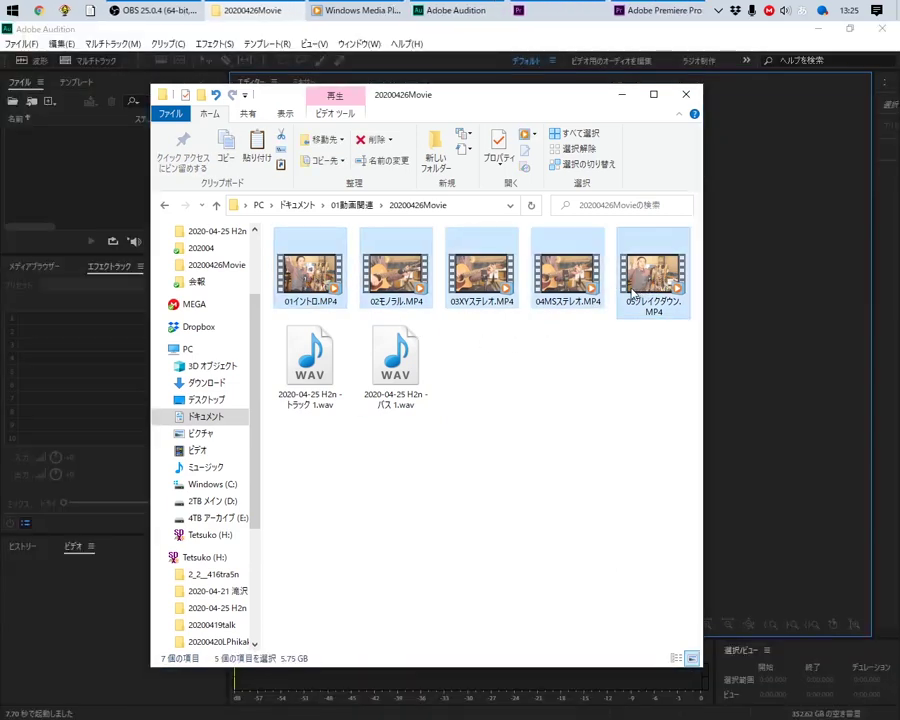
{"action": "left_click", "coordinate": [535, 343]}
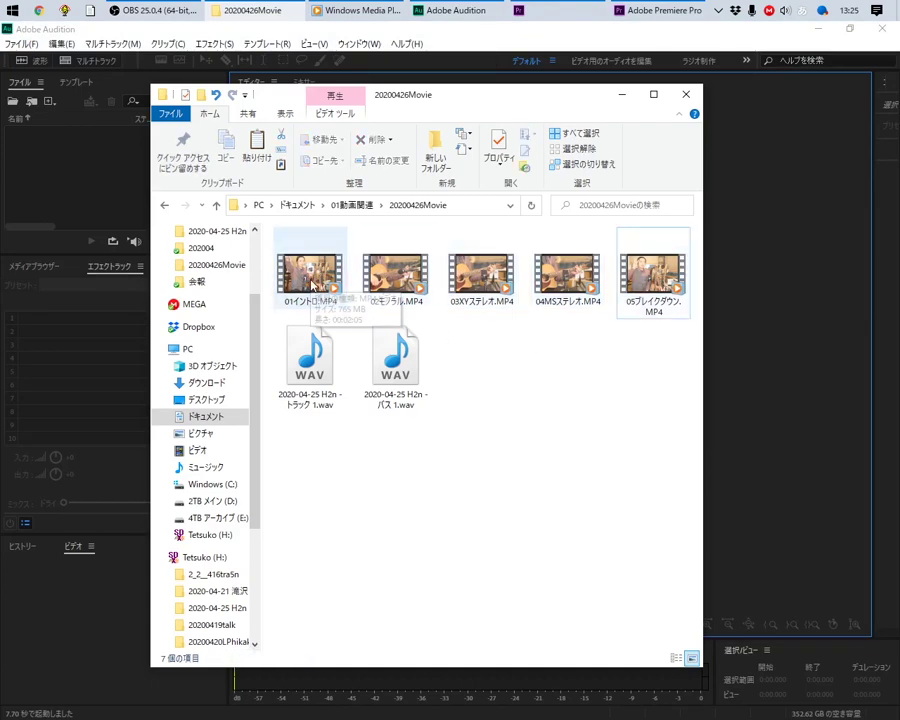
{"action": "double_click", "coordinate": [312, 287]}
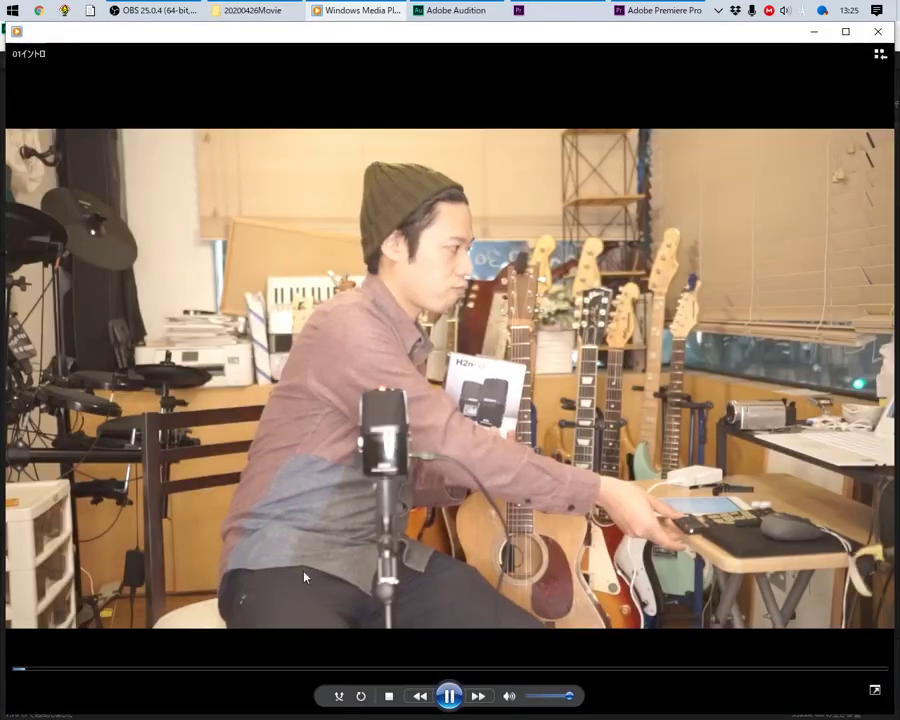
{"action": "key", "text": "space"}
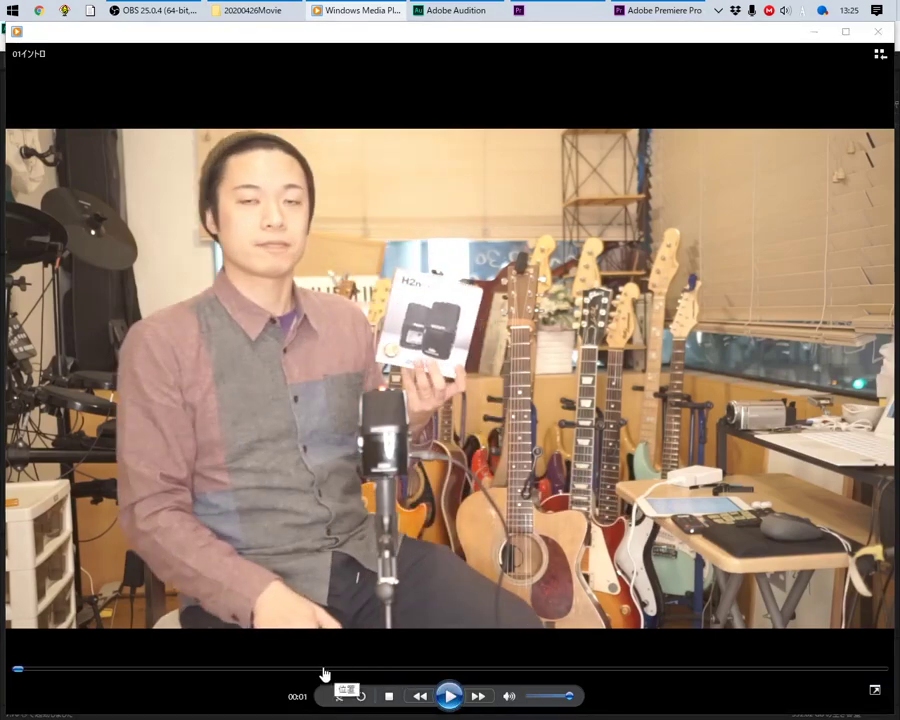
{"action": "left_click", "coordinate": [301, 668]}
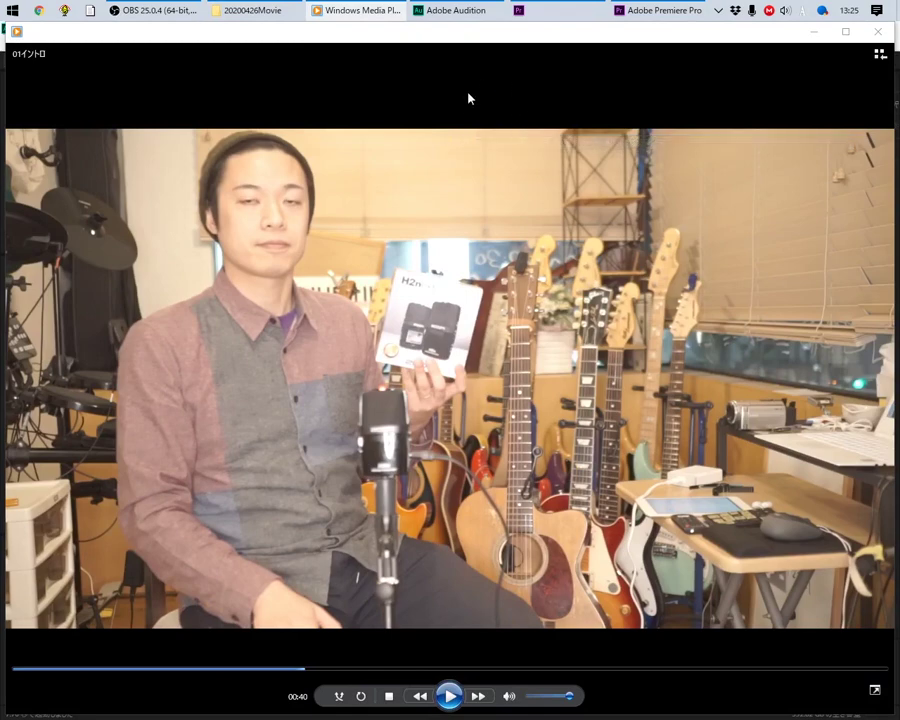
{"action": "left_click", "coordinate": [449, 696]}
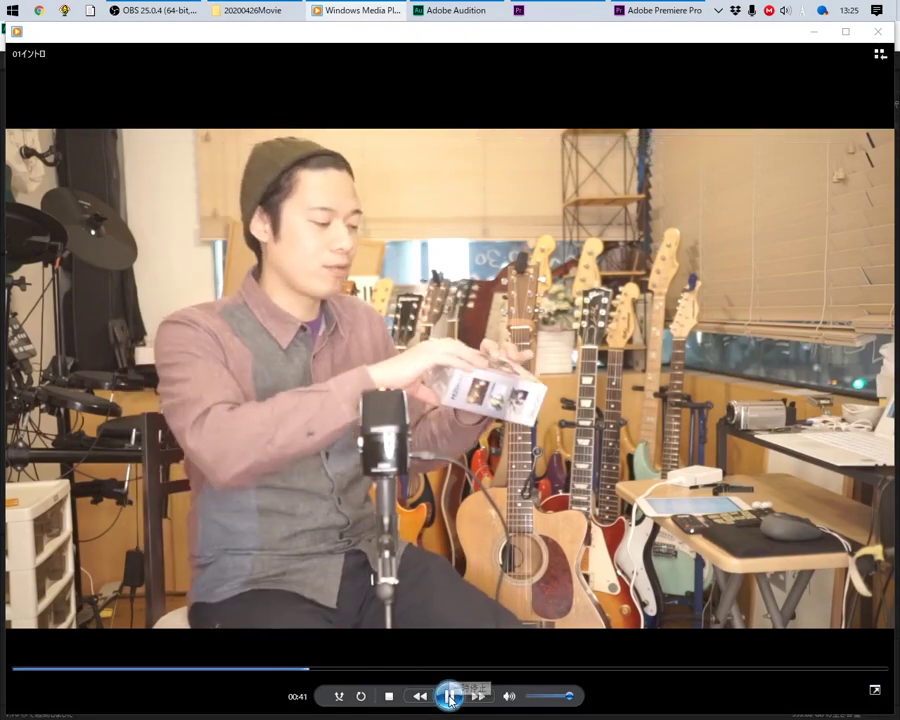
{"action": "left_click", "coordinate": [449, 696]}
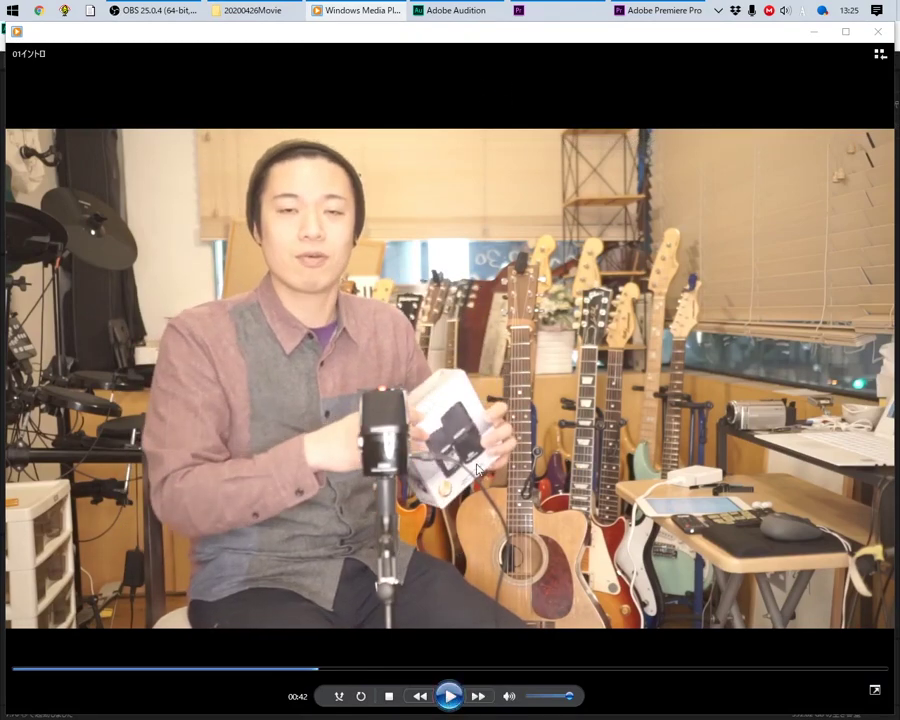
{"action": "left_click", "coordinate": [448, 696]}
{"action": "left_click", "coordinate": [446, 698]}
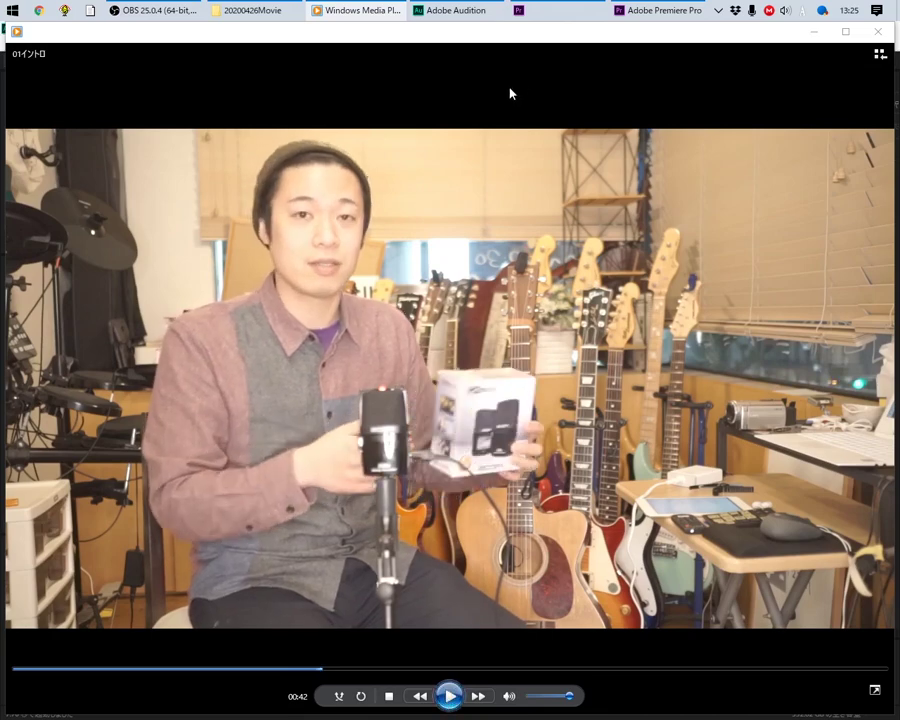
{"action": "left_click", "coordinate": [877, 31]}
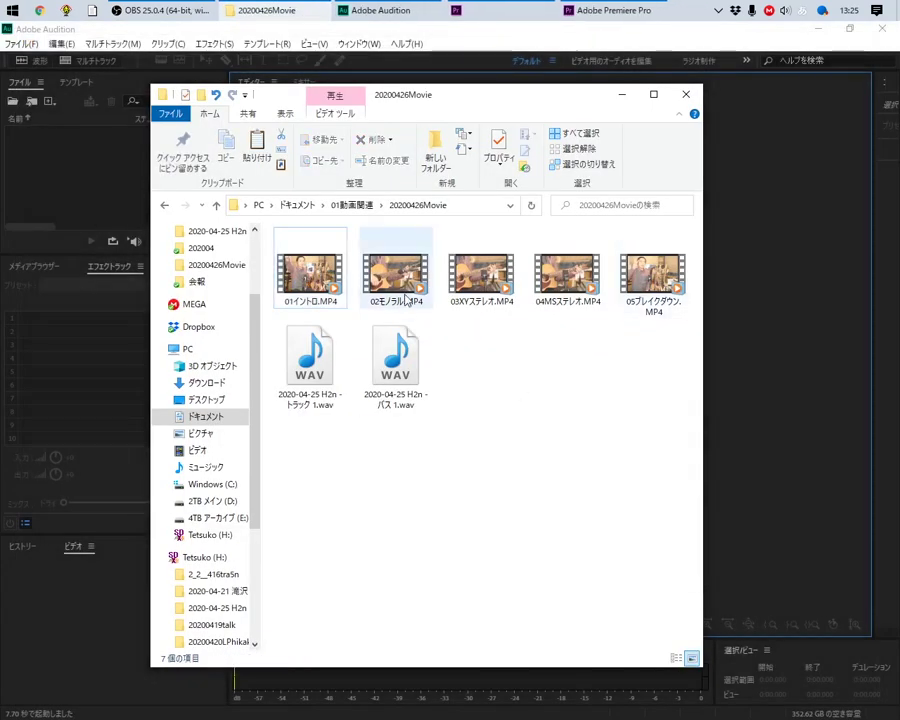
Select the MP4 clips, then 05ブレイクダウン.MP4, then the トラック 1 WAV recording
{"action": "left_click", "coordinate": [655, 282], "text": "shift"}
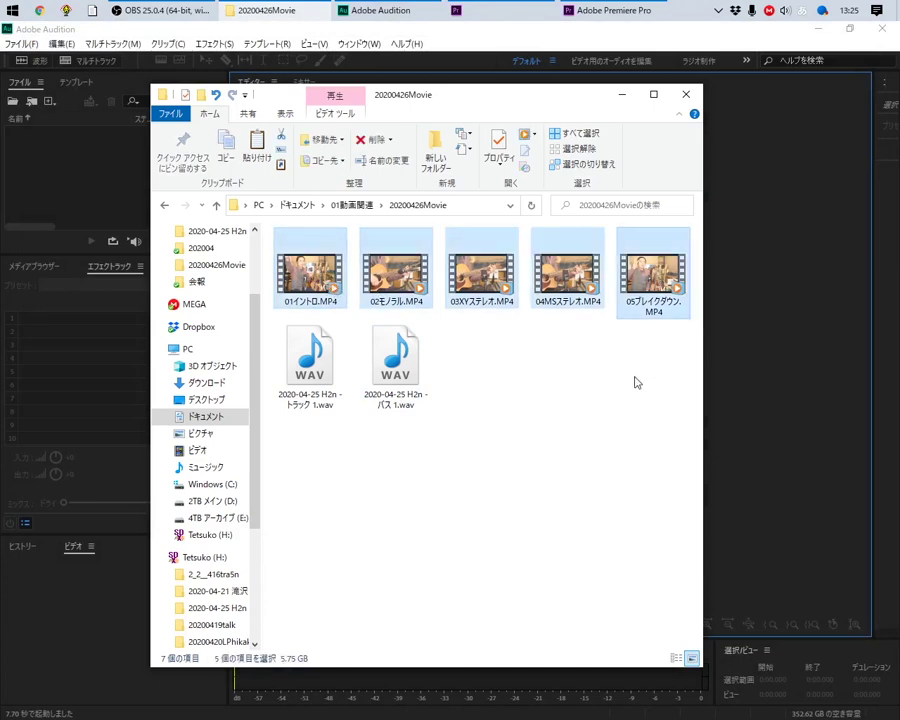
{"action": "left_click", "coordinate": [636, 370]}
{"action": "left_click", "coordinate": [653, 272]}
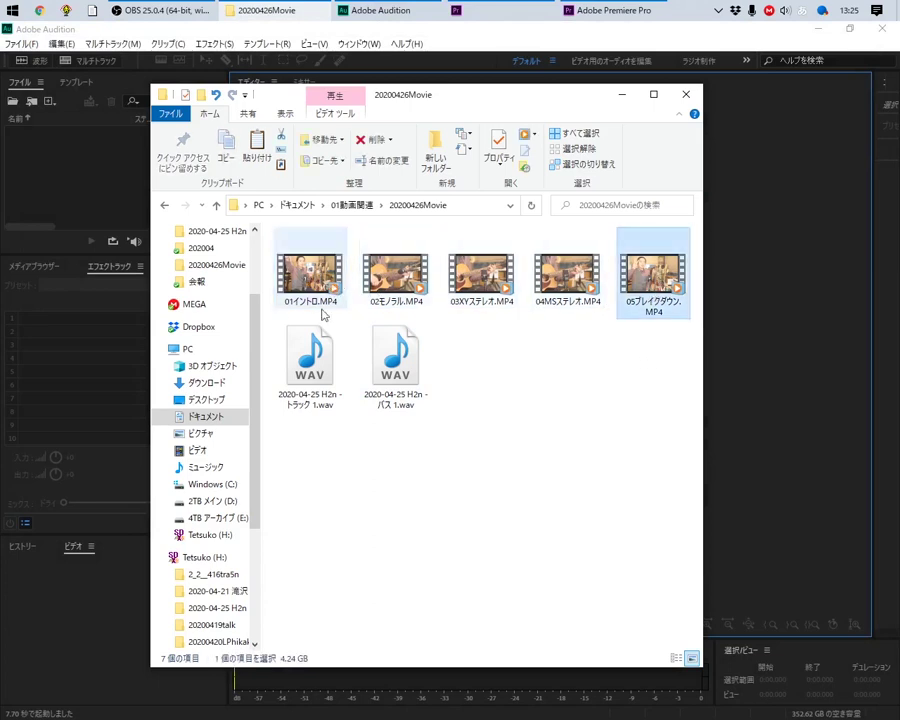
{"action": "left_click", "coordinate": [312, 375]}
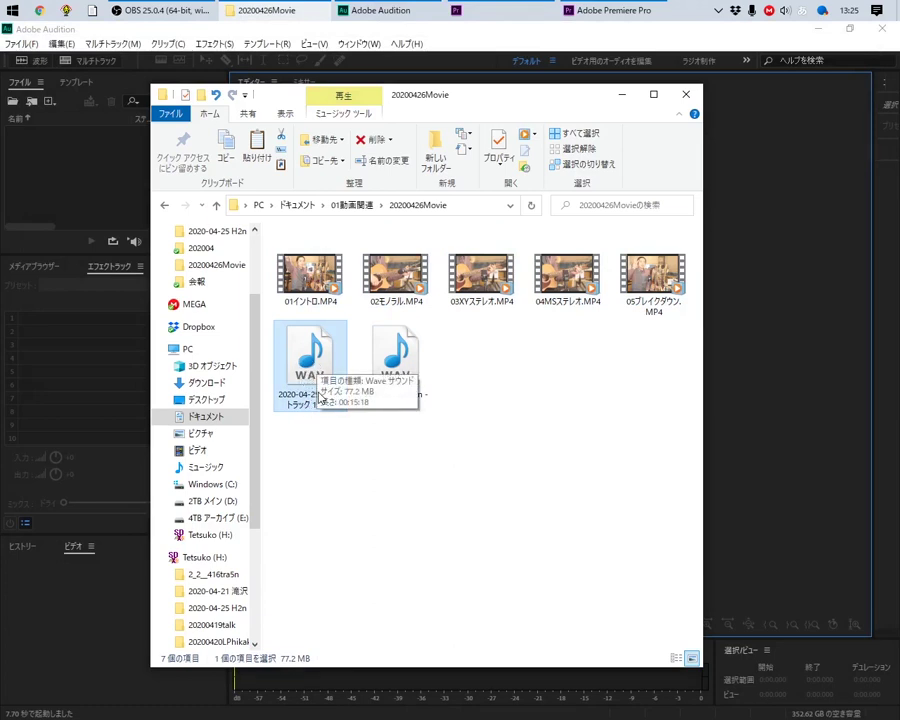
Open the 20200425H2n folder's 2020-04-25 H2n subfolder and select 2020-04-25 H2n.song
{"action": "key", "text": "alt+Up"}
{"action": "double_click", "coordinate": [315, 562]}
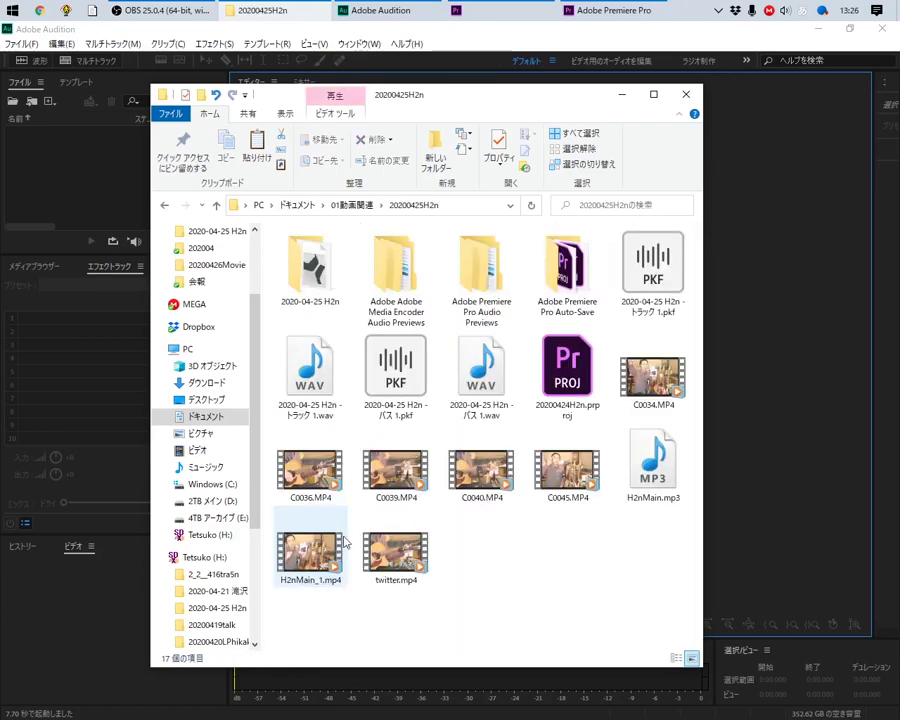
{"action": "double_click", "coordinate": [301, 270]}
{"action": "left_click", "coordinate": [330, 311]}
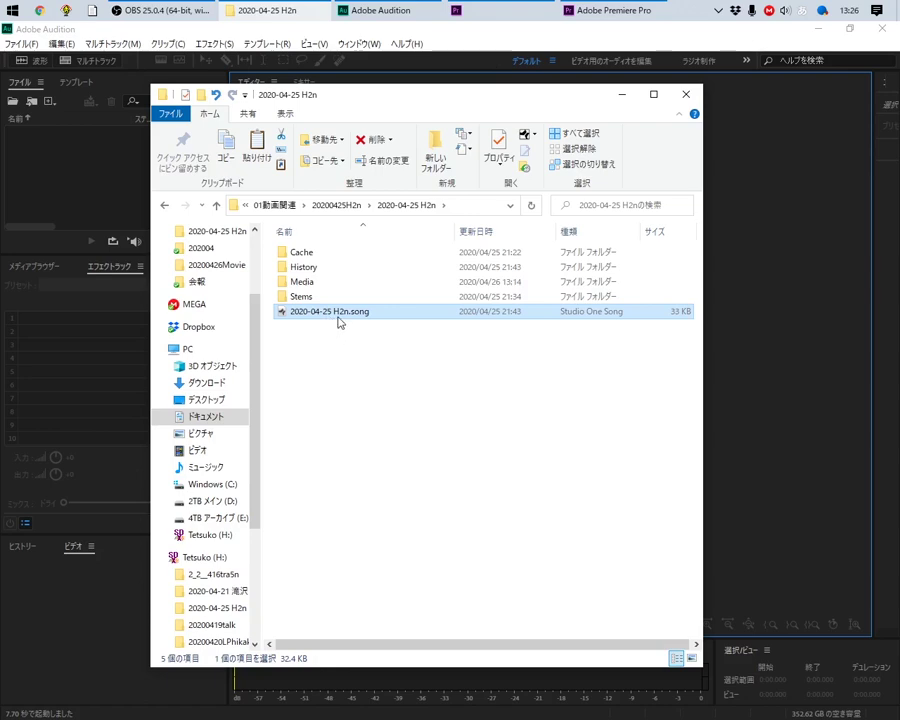
Return to the 20200426Movie folder and select the トラック 1 and パス 1 WAV recordings
{"action": "key", "text": "alt+Up"}
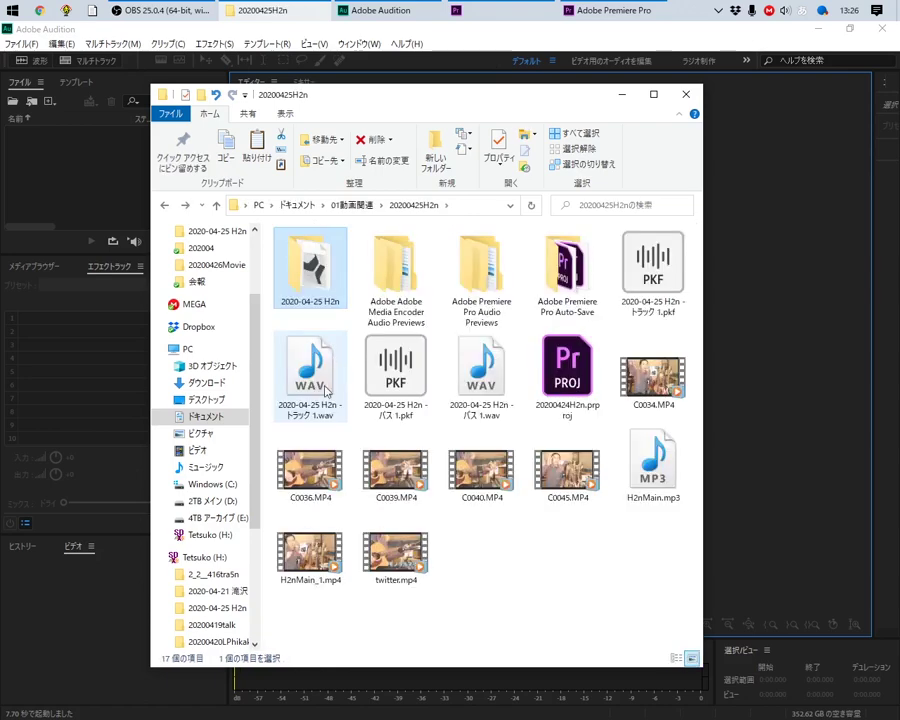
{"action": "key", "text": "alt+Up"}
{"action": "double_click", "coordinate": [352, 418]}
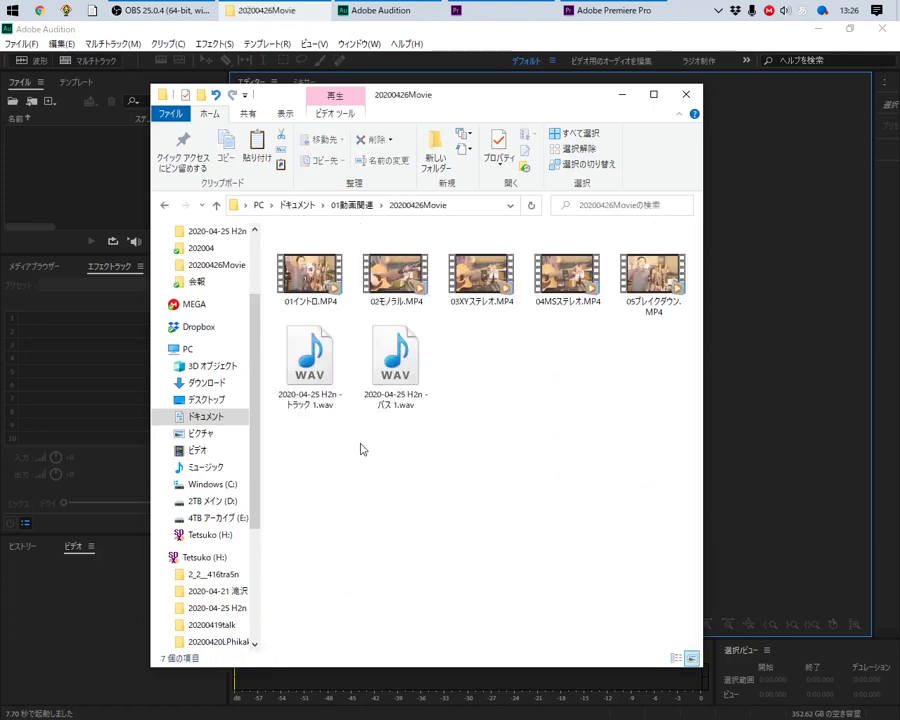
{"action": "left_click", "coordinate": [316, 348]}
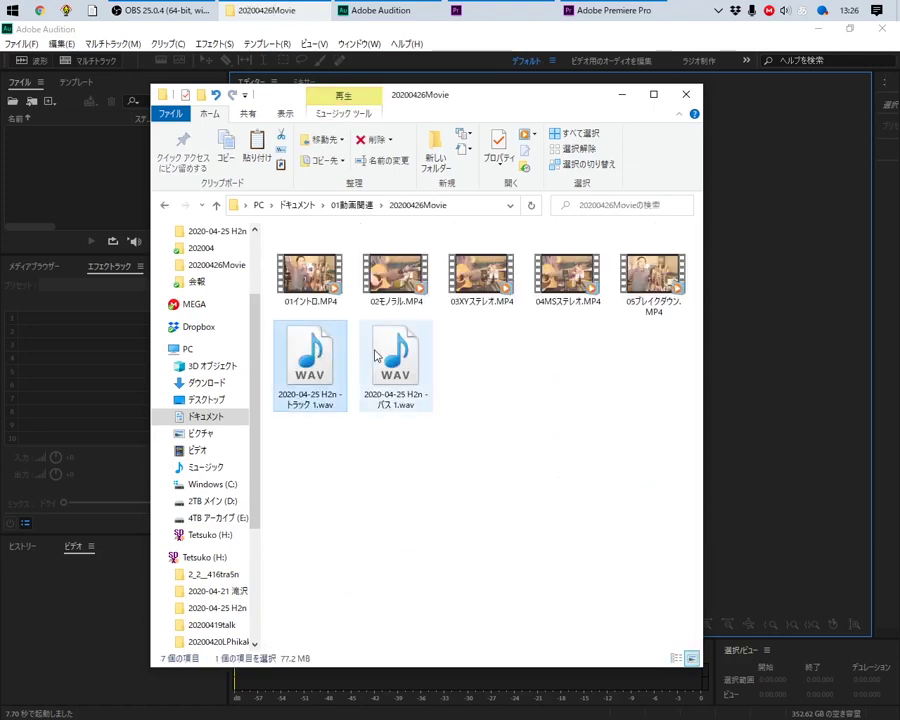
{"action": "left_click", "coordinate": [398, 394]}
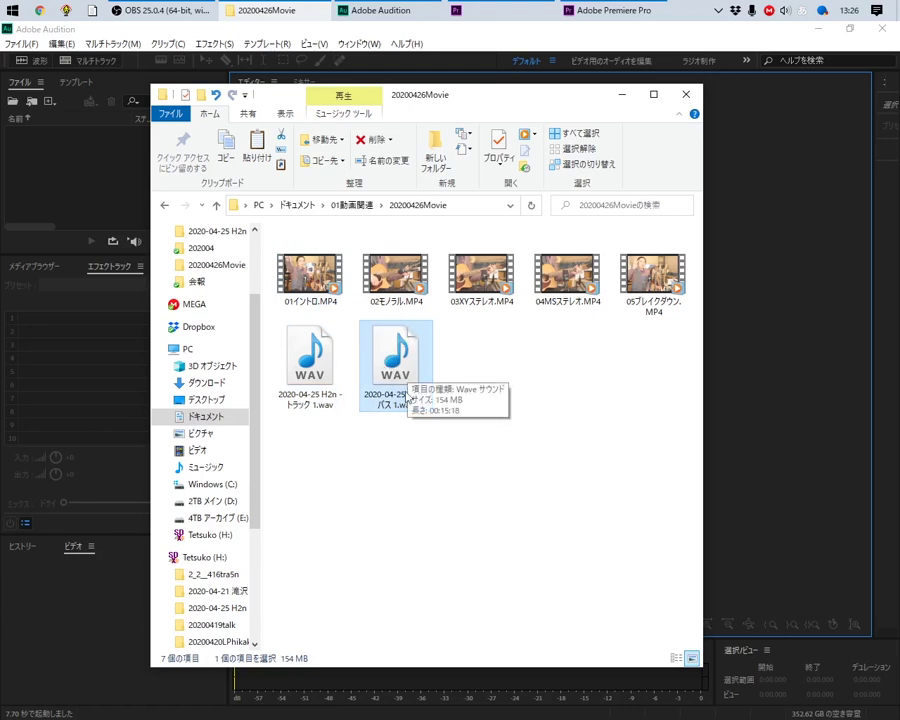
Select the トラック 1 WAV recording and bring Adobe Audition up beside the folder
{"action": "left_click", "coordinate": [305, 275]}
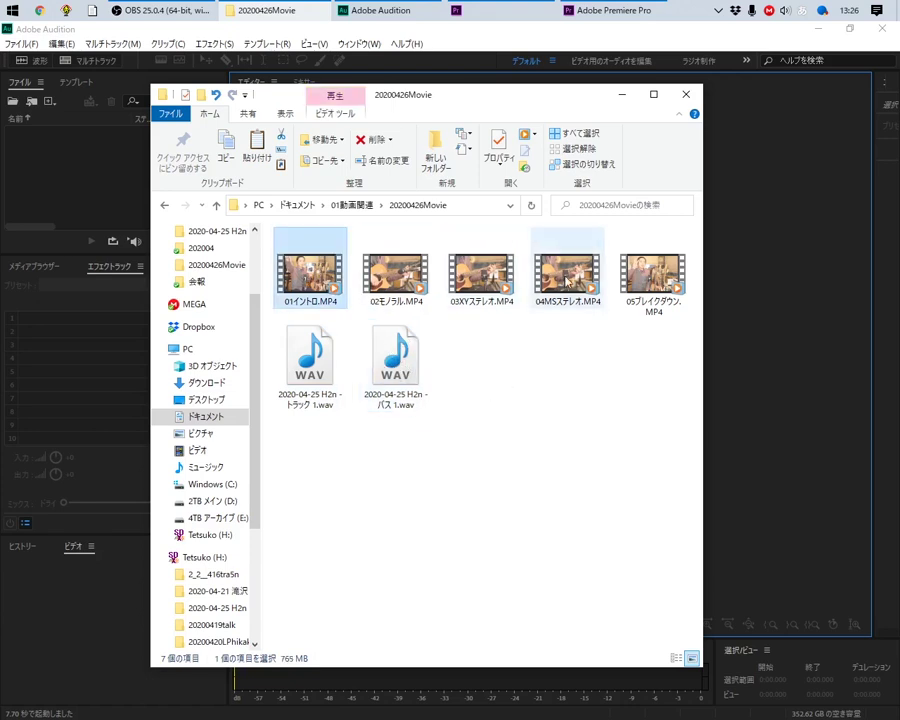
{"action": "left_click", "coordinate": [648, 285], "text": "shift"}
{"action": "left_click", "coordinate": [310, 360]}
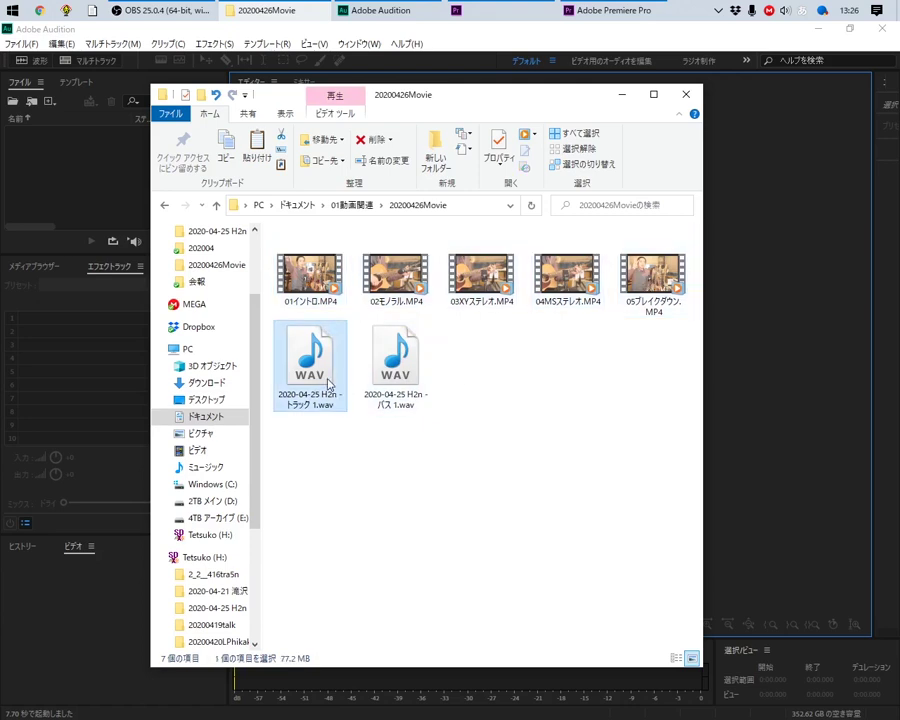
{"action": "left_click", "coordinate": [396, 376]}
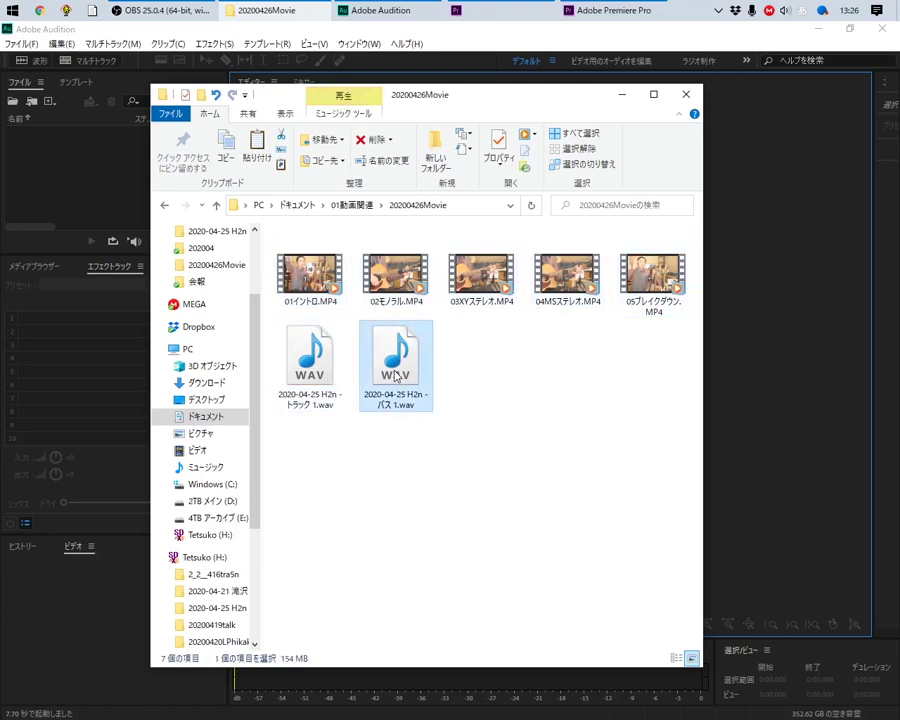
{"action": "left_click", "coordinate": [474, 373]}
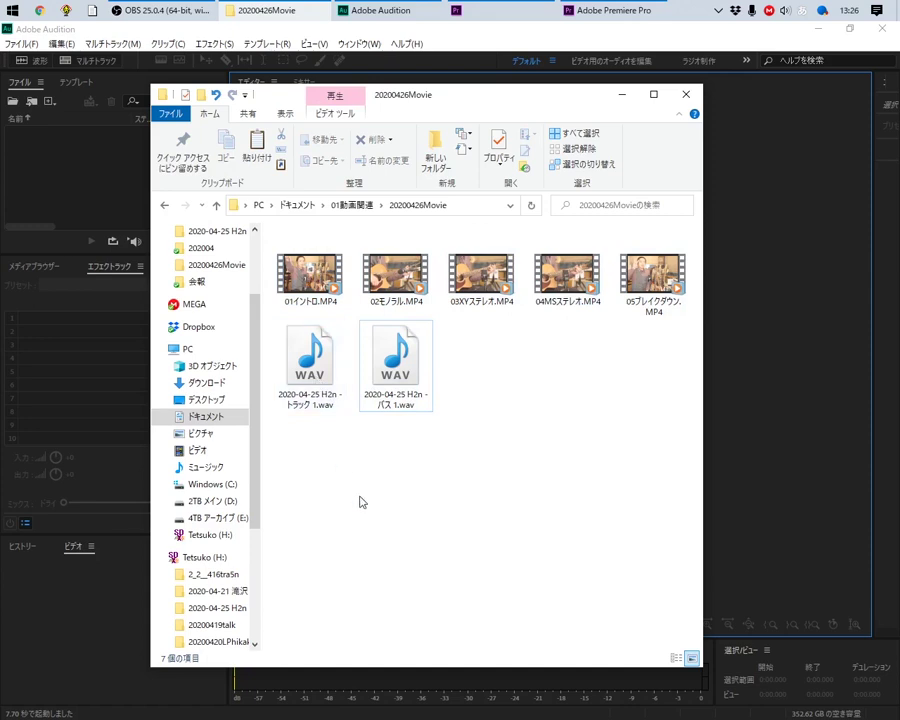
{"action": "left_click", "coordinate": [330, 393]}
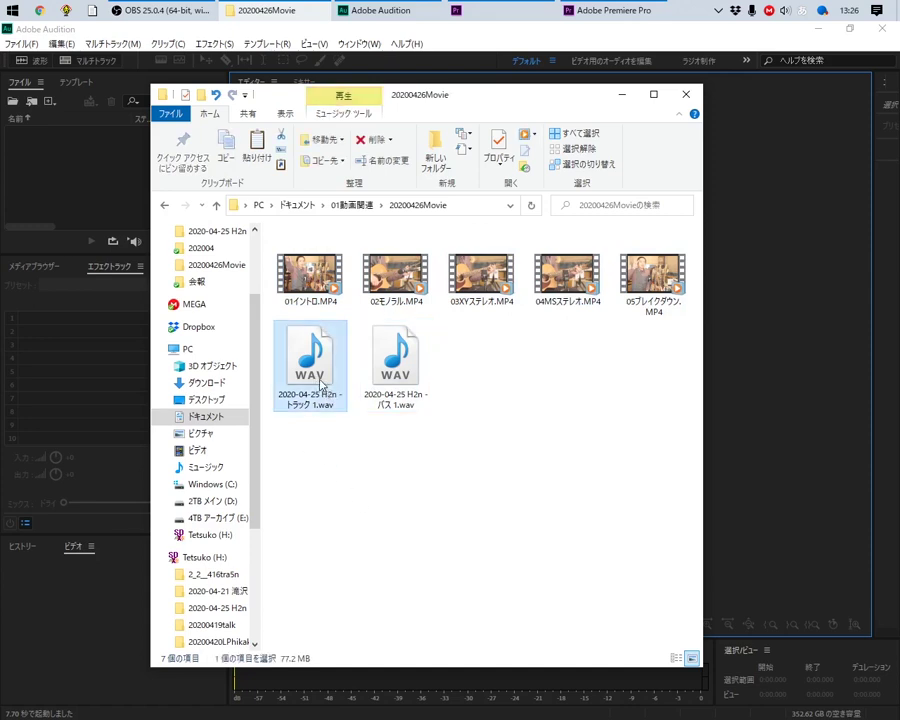
{"action": "left_click", "coordinate": [345, 47]}
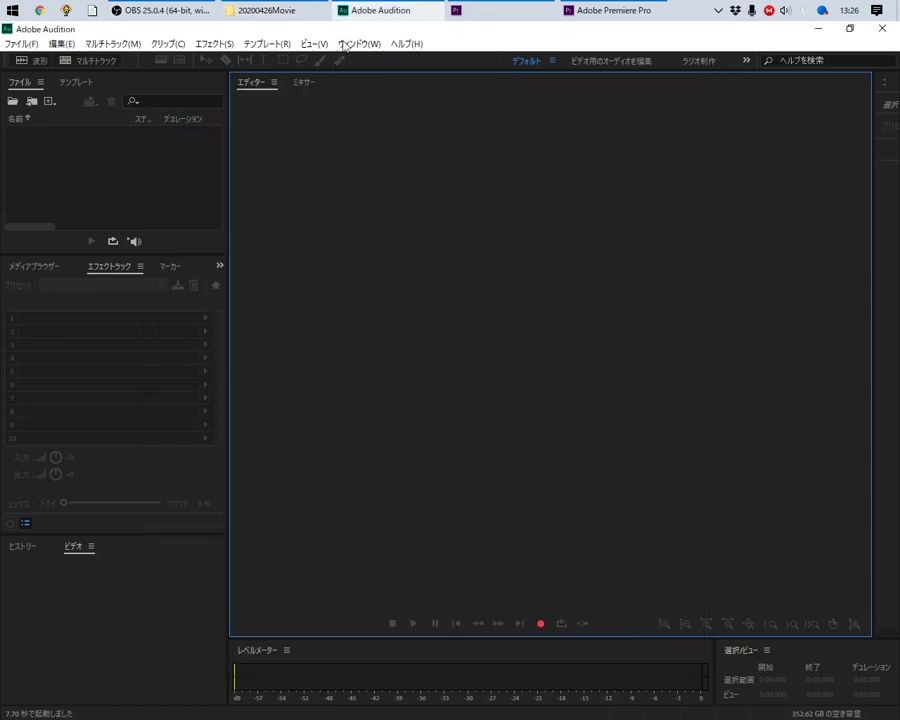
{"action": "left_click", "coordinate": [270, 12]}
Drag the トラック 1 WAV into Audition and lower its volume by about 8.7 dB
{"action": "left_click_drag", "start_coordinate": [343, 95], "coordinate": [711, 94]}
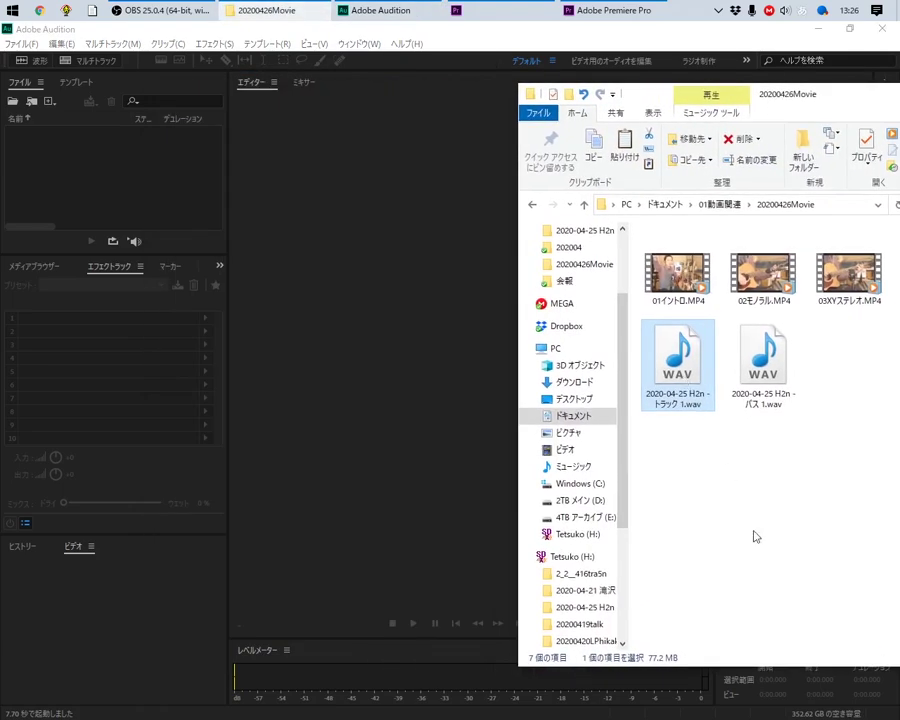
{"action": "left_click_drag", "start_coordinate": [677, 360], "coordinate": [397, 396]}
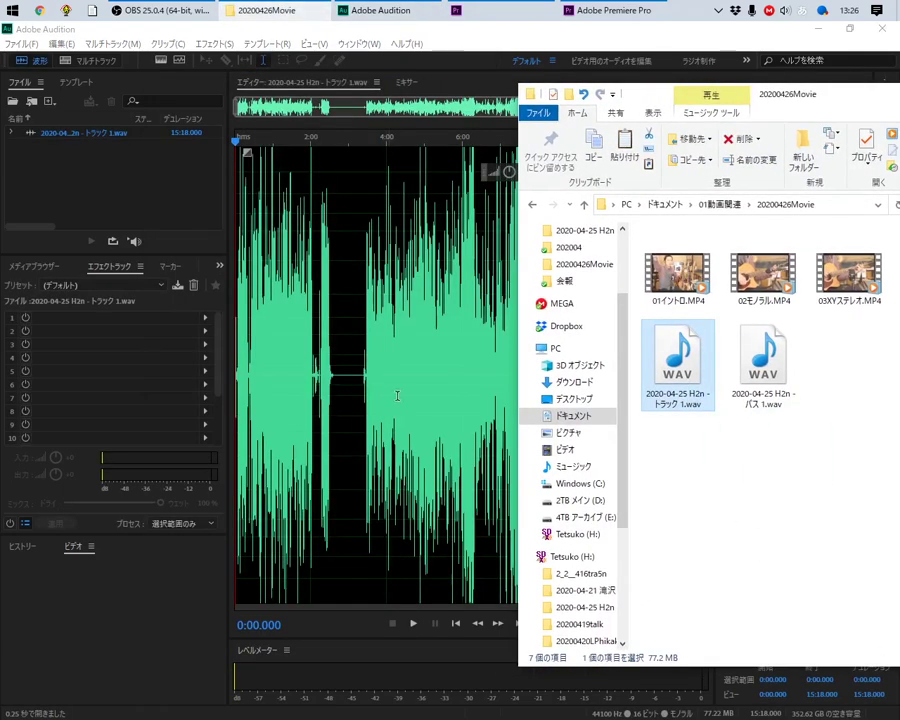
{"action": "left_click", "coordinate": [421, 386]}
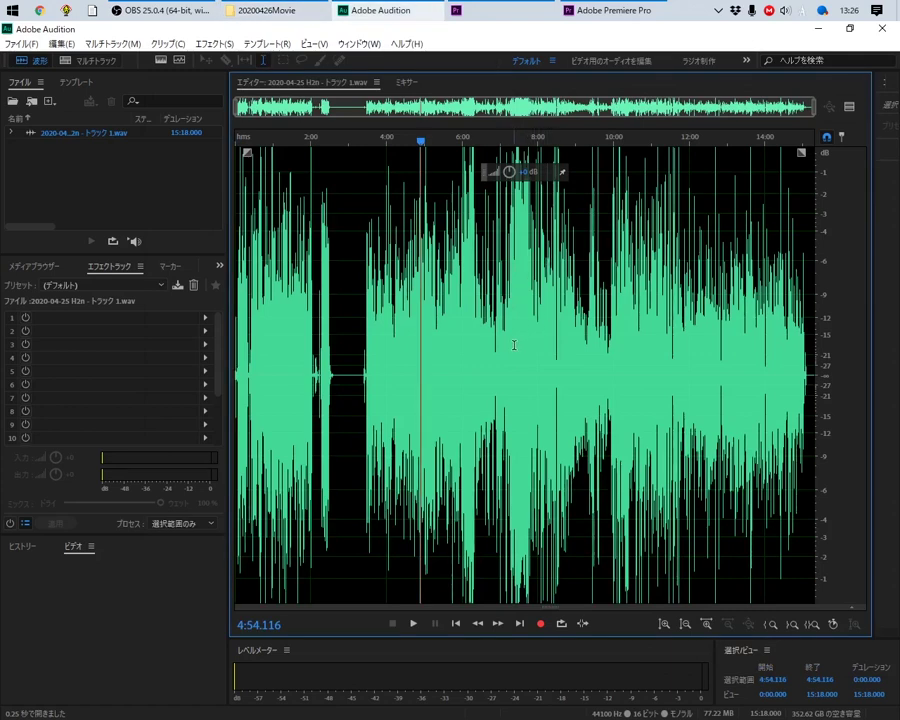
{"action": "left_click_drag", "start_coordinate": [510, 174], "coordinate": [520, 196]}
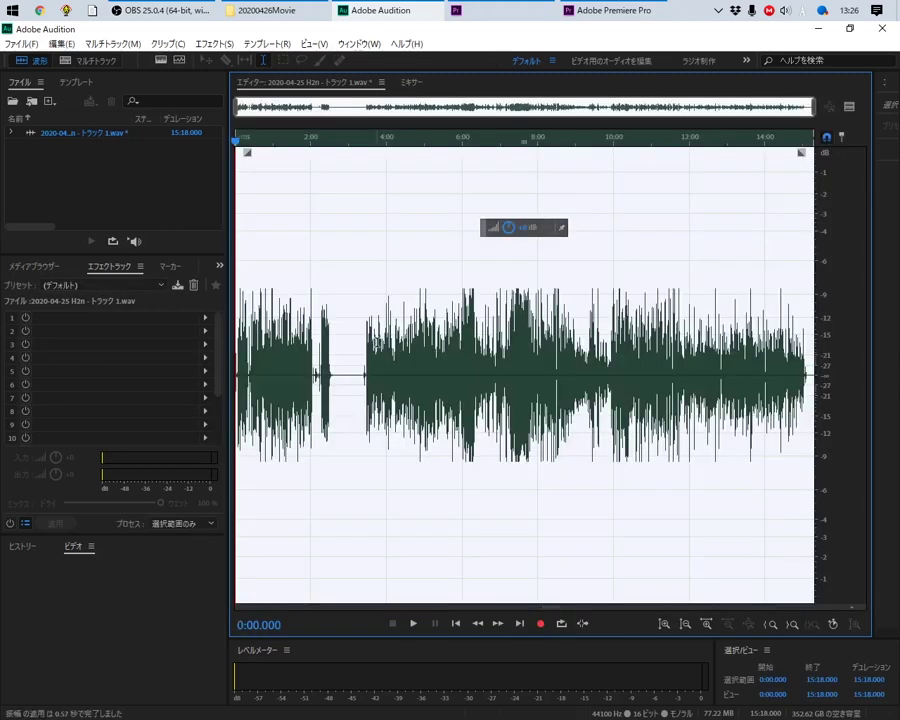
{"action": "left_click", "coordinate": [448, 352]}
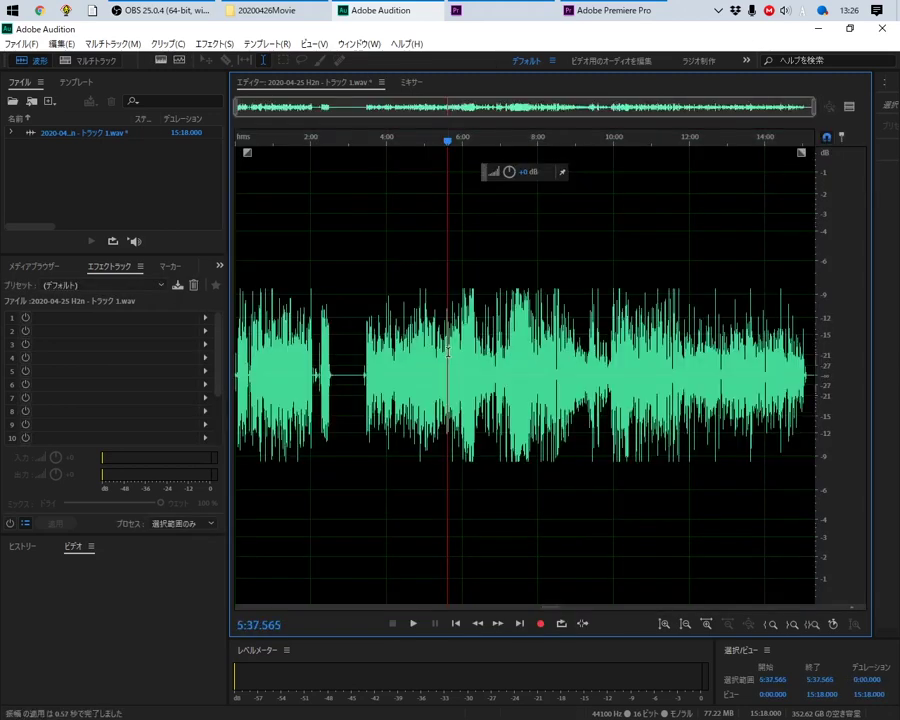
Apply the Special > Mastering effect with the limiter at about 37% to the recording
{"action": "left_click", "coordinate": [206, 319]}
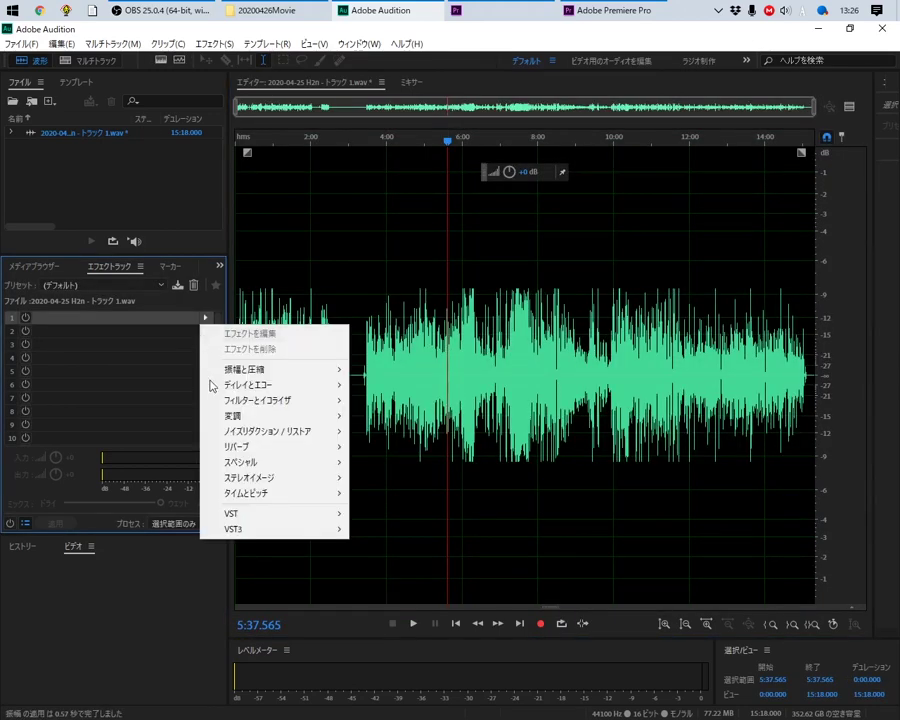
{"action": "mouse_move", "coordinate": [300, 462]}
{"action": "left_click", "coordinate": [388, 494]}
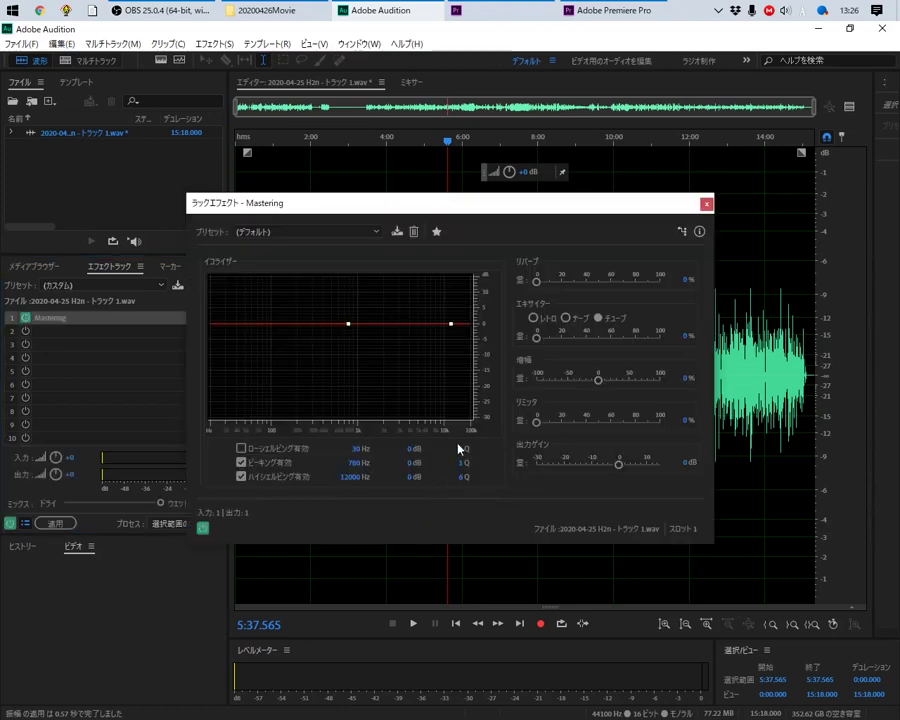
{"action": "left_click_drag", "start_coordinate": [539, 424], "coordinate": [584, 425]}
{"action": "left_click", "coordinate": [56, 524]}
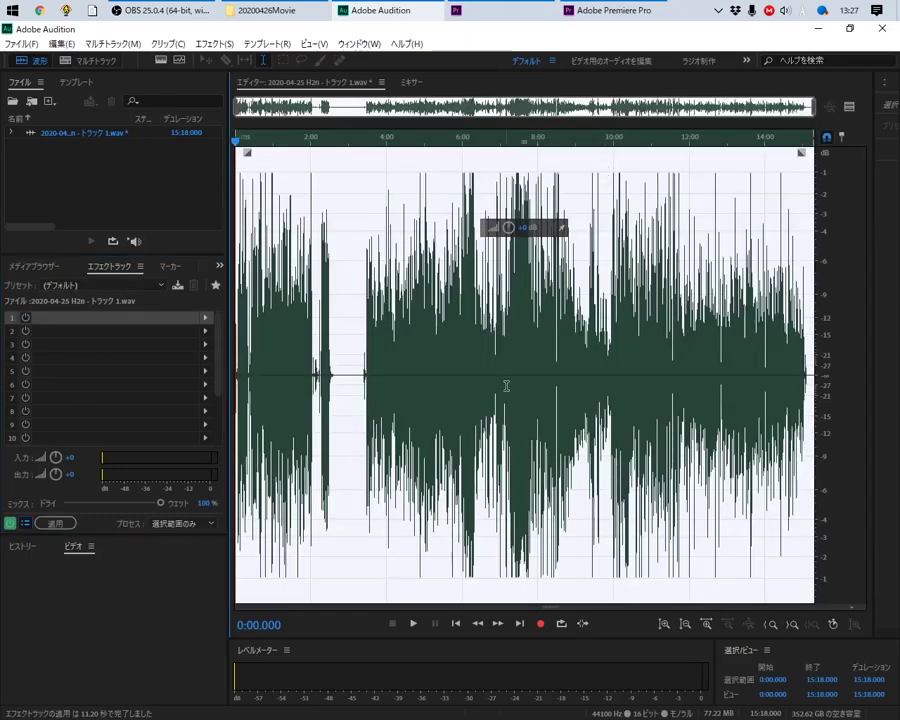
Preview the mastered recording around 7:10, 2:42, 7:02 and 6:09
{"action": "left_click", "coordinate": [507, 381]}
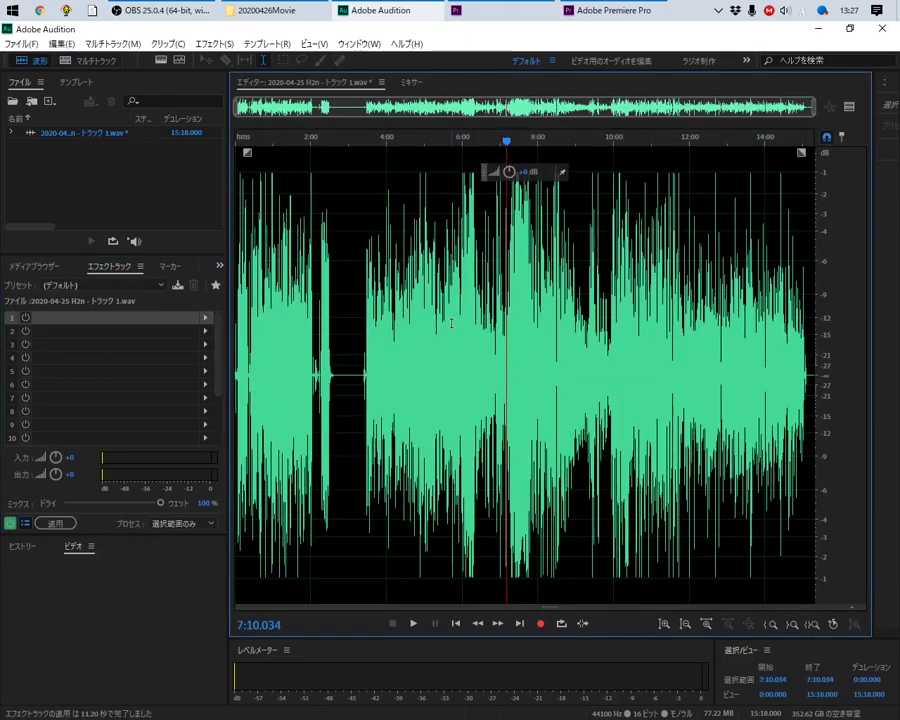
{"action": "left_click", "coordinate": [340, 248]}
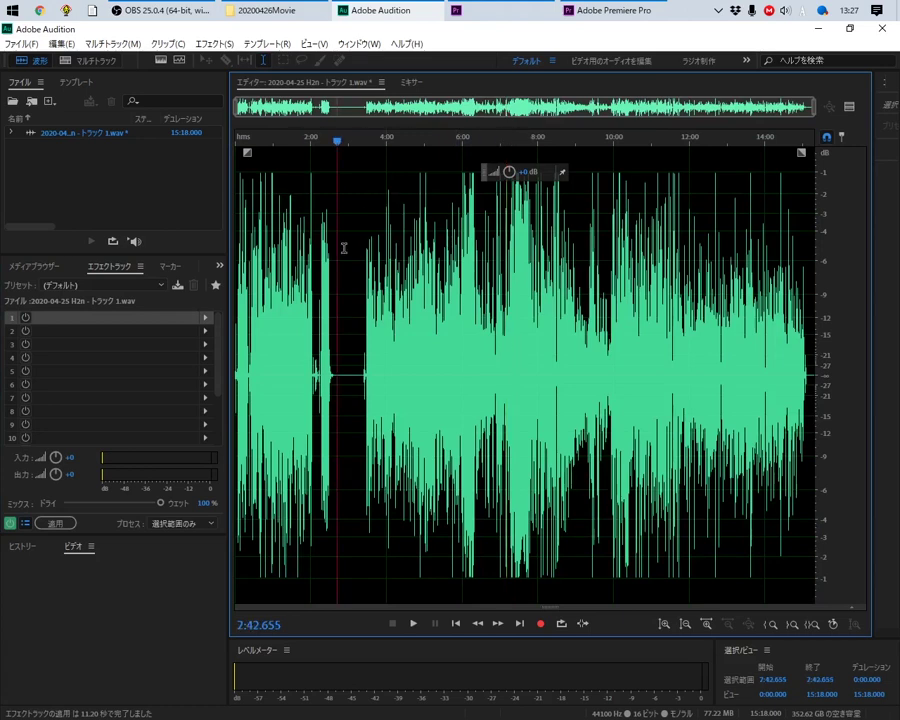
{"action": "left_click_drag", "start_coordinate": [514, 250], "coordinate": [572, 250]}
{"action": "left_click", "coordinate": [501, 334]}
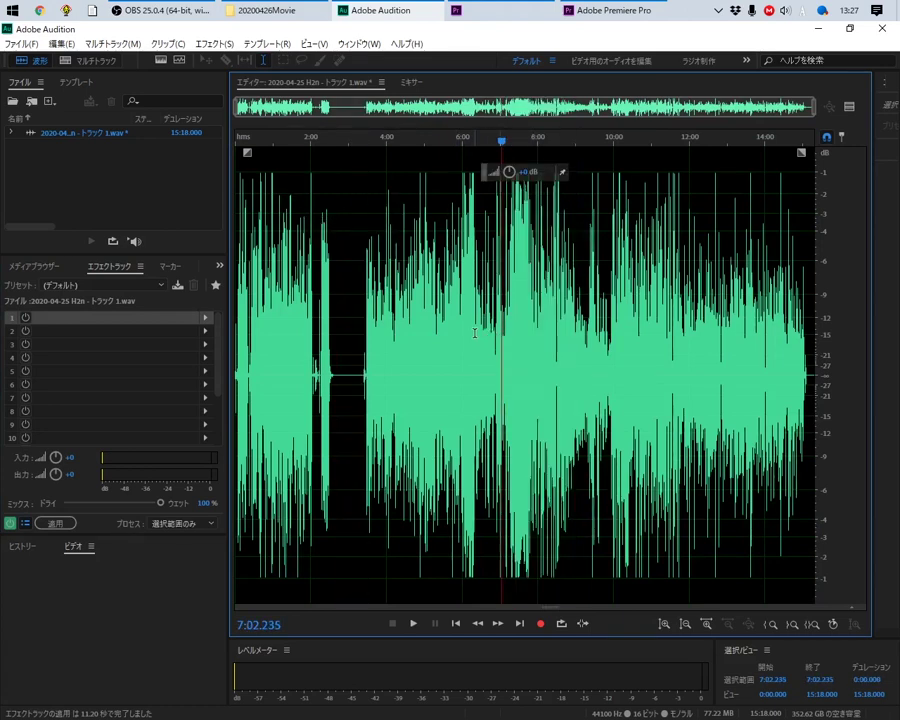
{"action": "left_click", "coordinate": [468, 335]}
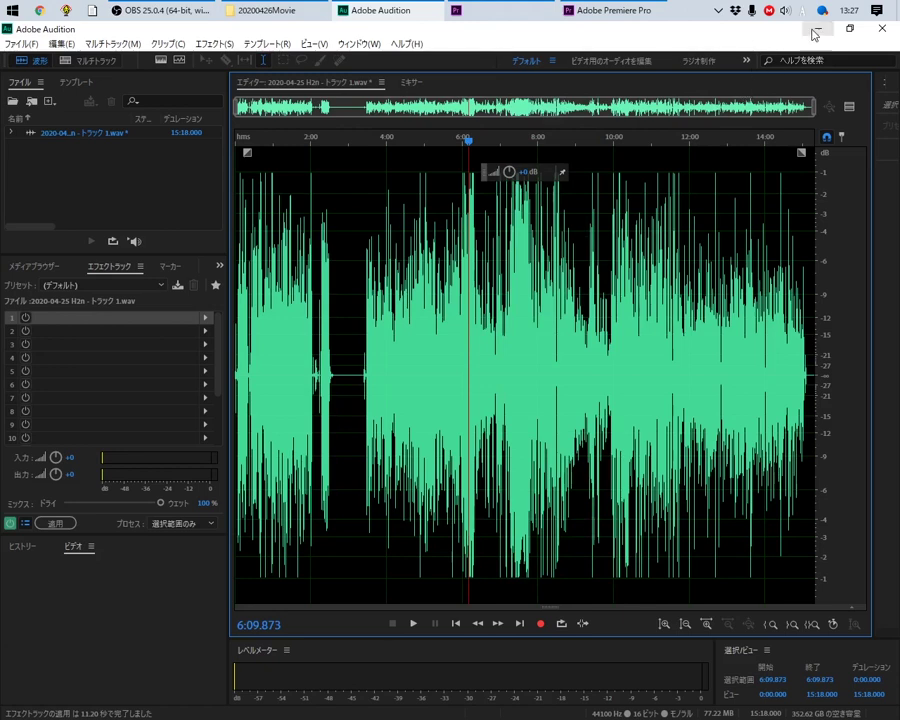
Close the recording in Audition without saving the changes
{"action": "left_click", "coordinate": [881, 28]}
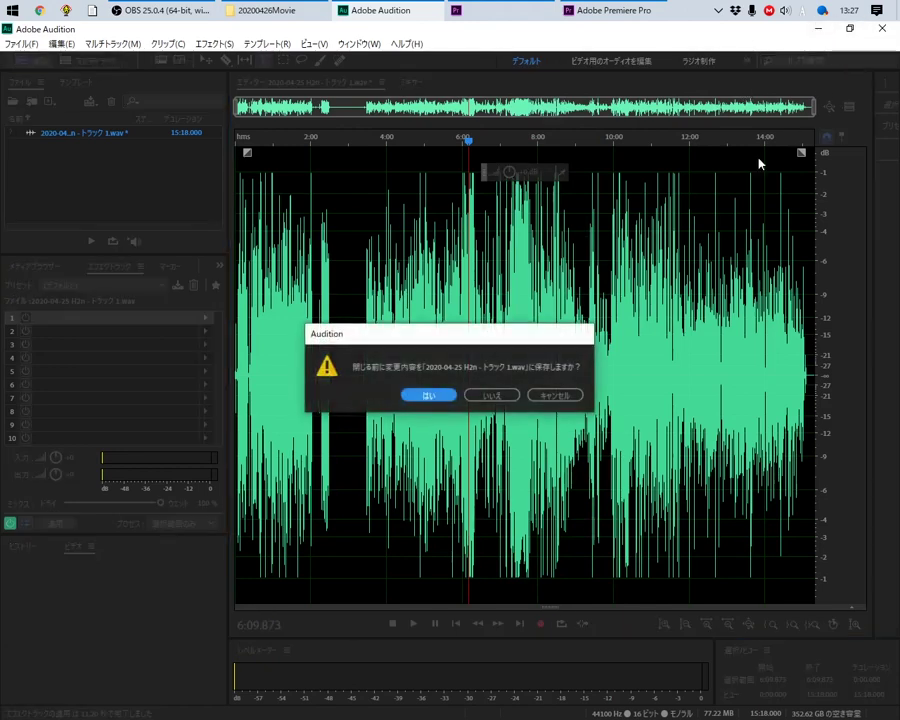
{"action": "left_click", "coordinate": [491, 395]}
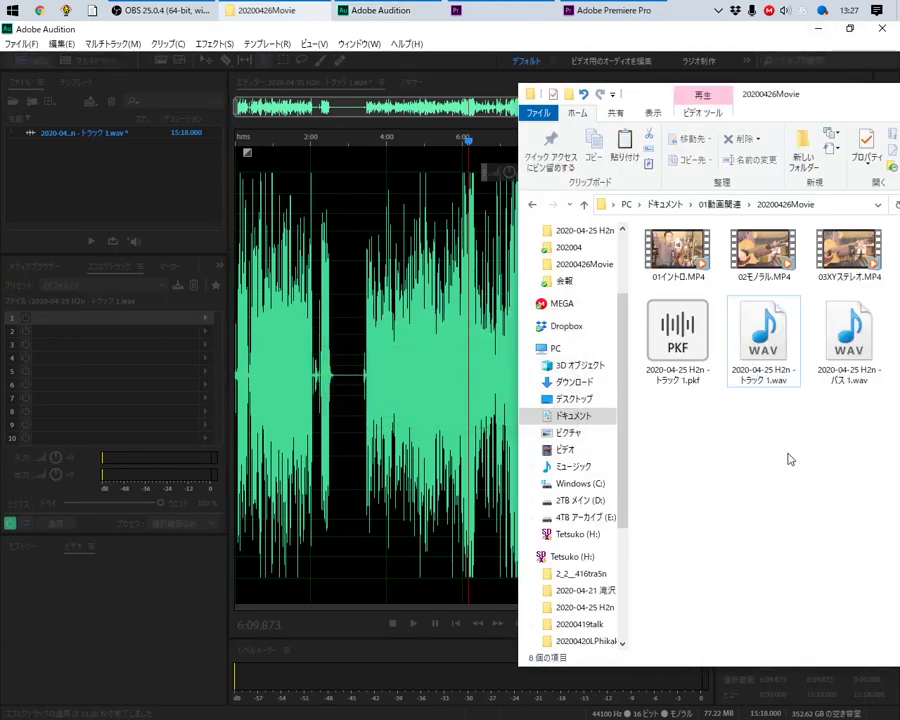
{"action": "left_click", "coordinate": [453, 348]}
{"action": "left_click", "coordinate": [760, 335]}
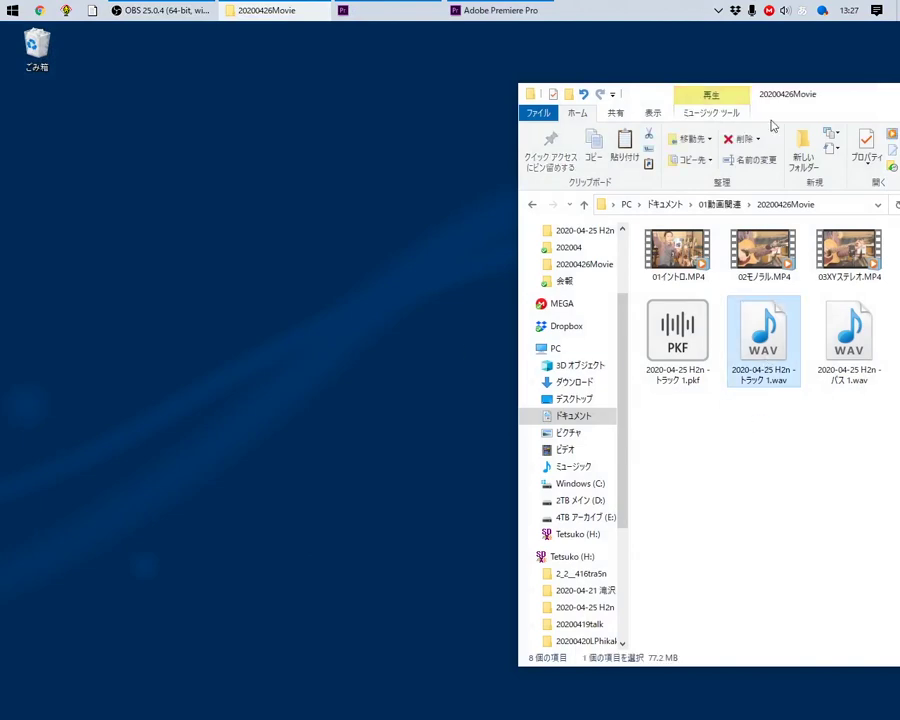
Launch Premiere Pro and select all five MP4 clips in 20200426Movie
{"action": "left_click_drag", "start_coordinate": [773, 105], "coordinate": [451, 118]}
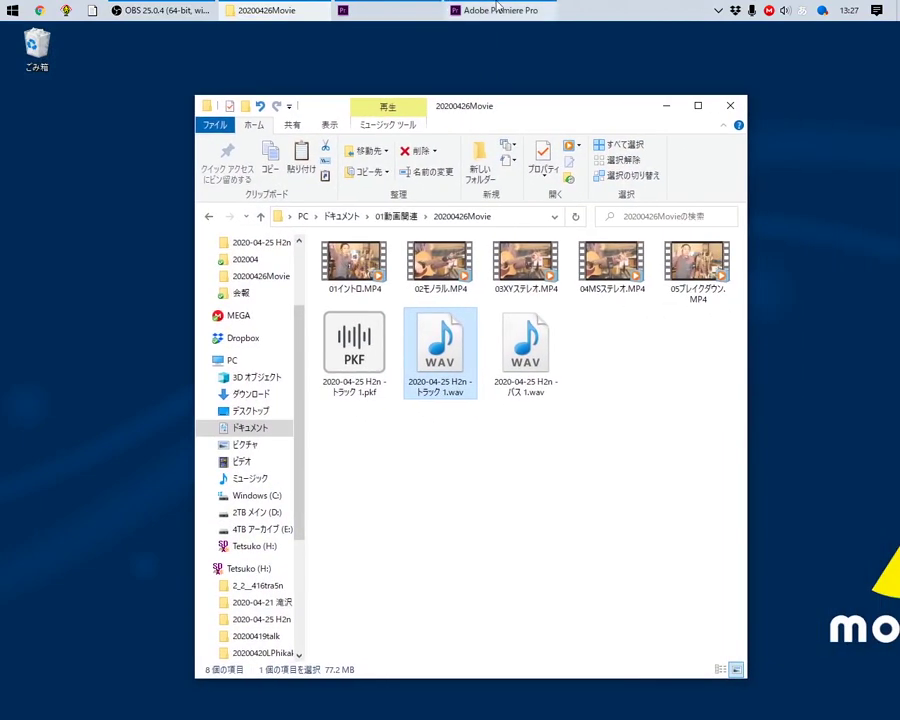
{"action": "left_click", "coordinate": [500, 10]}
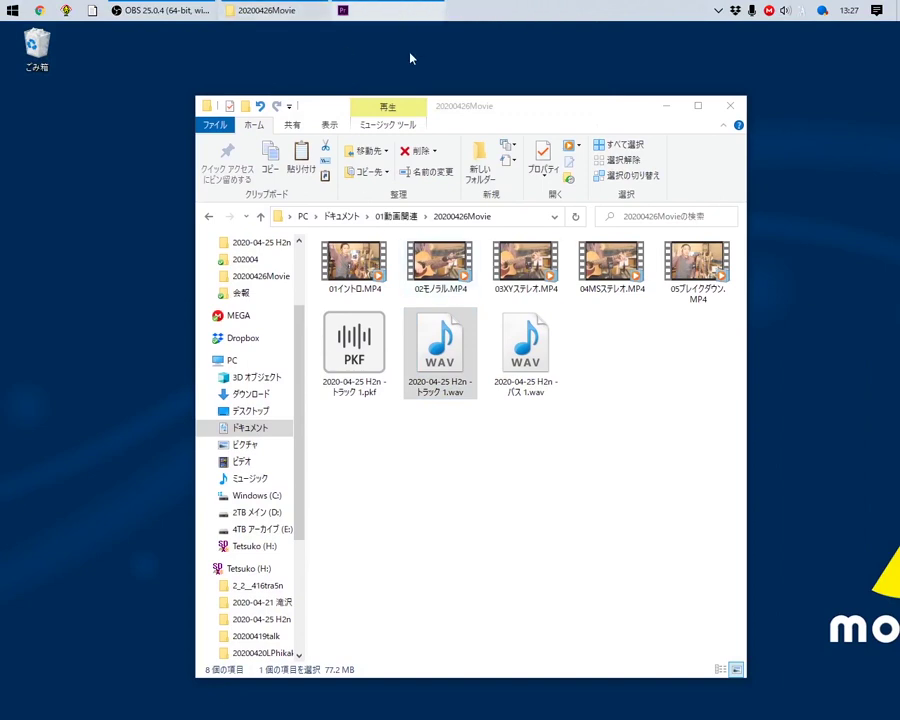
{"action": "left_click", "coordinate": [355, 265]}
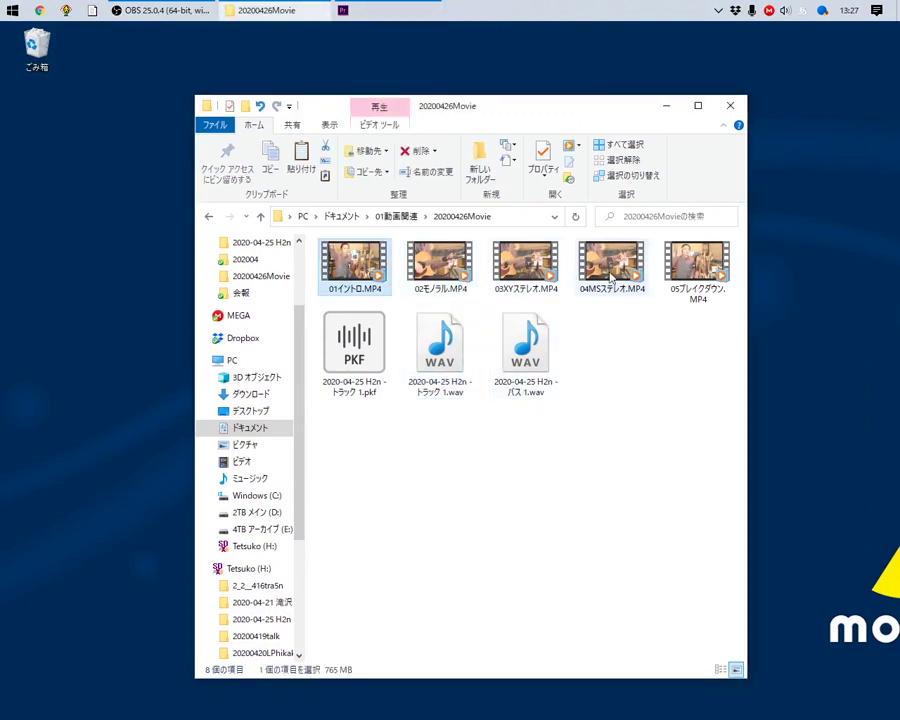
{"action": "left_click", "coordinate": [701, 270], "text": "shift"}
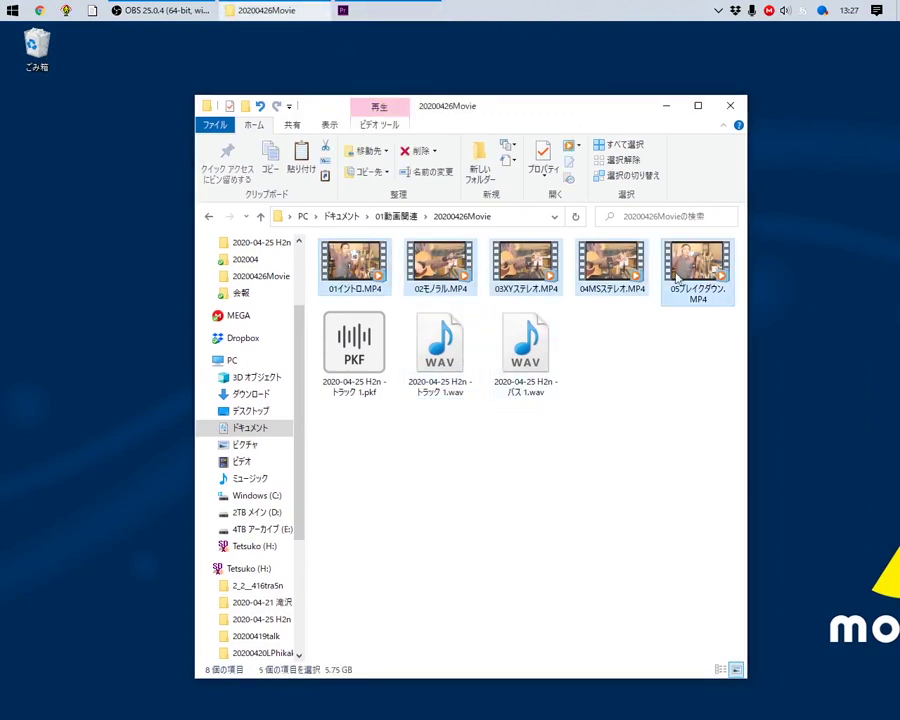
{"action": "left_click", "coordinate": [372, 16]}
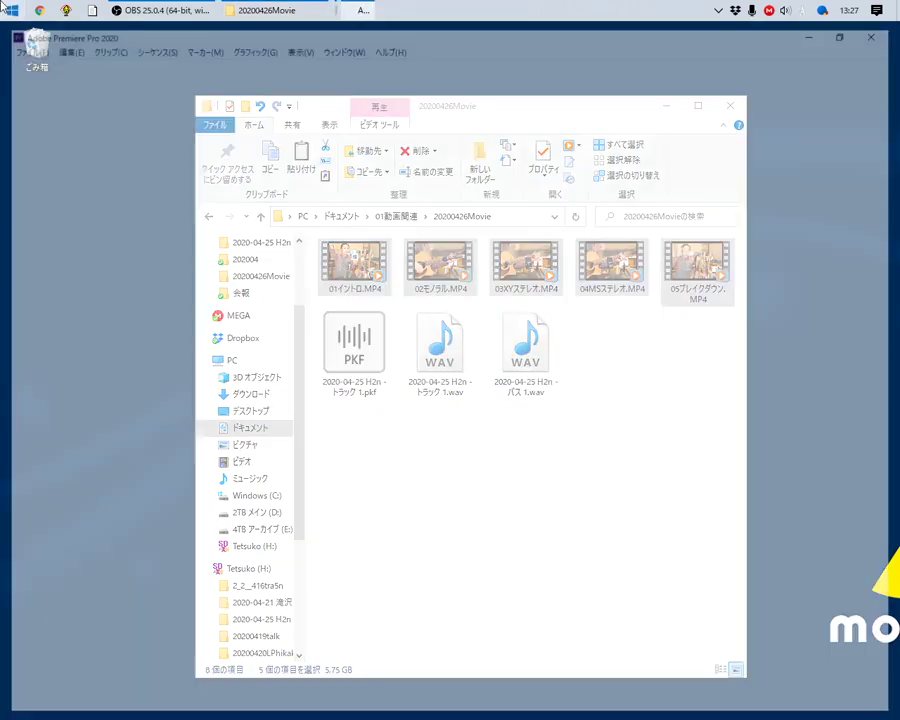
{"action": "left_click", "coordinate": [8, 8]}
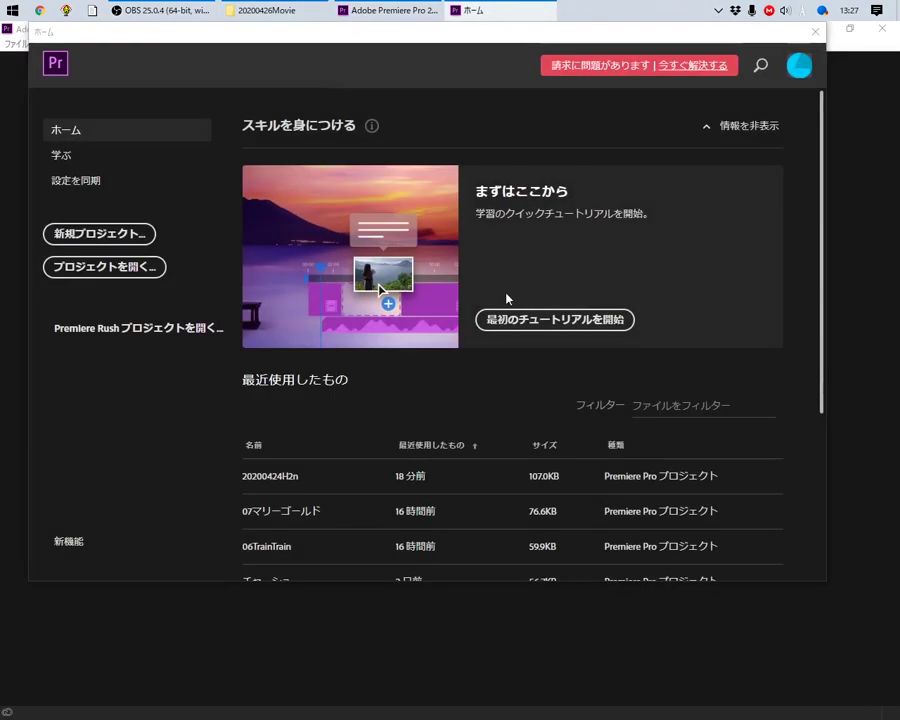
Create the 20200427Movie project, saved in the 01動画関連\20200426Movie folder
{"action": "left_click", "coordinate": [108, 236]}
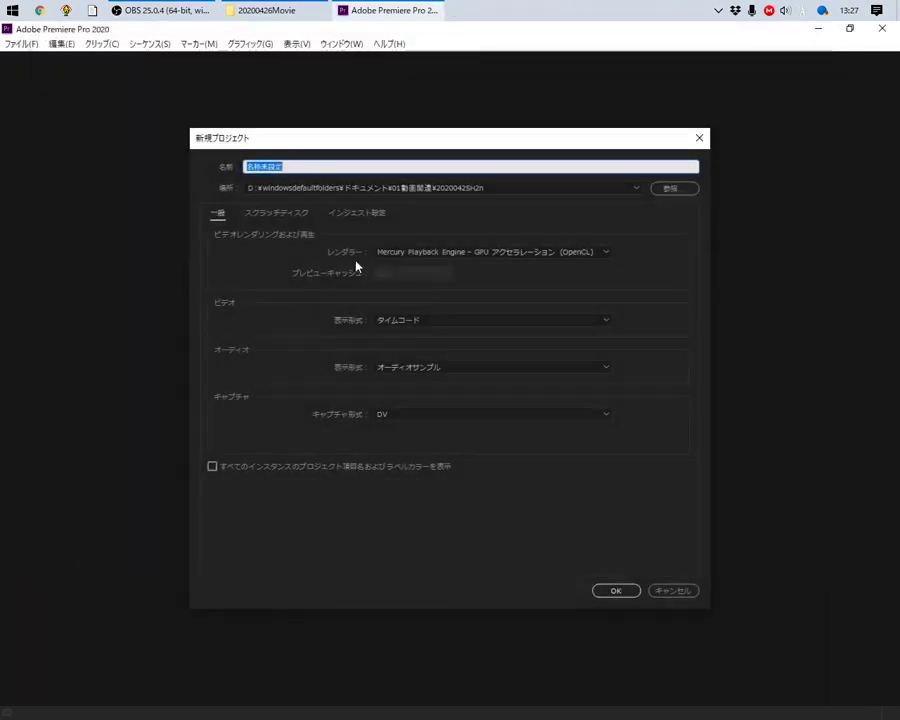
{"action": "type", "text": "20200427Movie"}
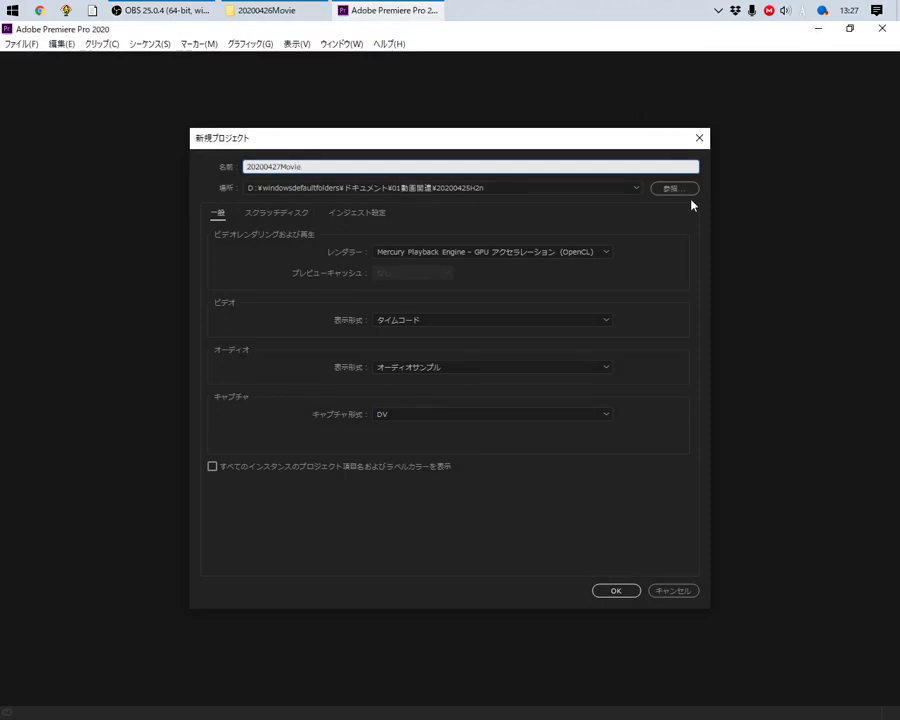
{"action": "left_click", "coordinate": [666, 188]}
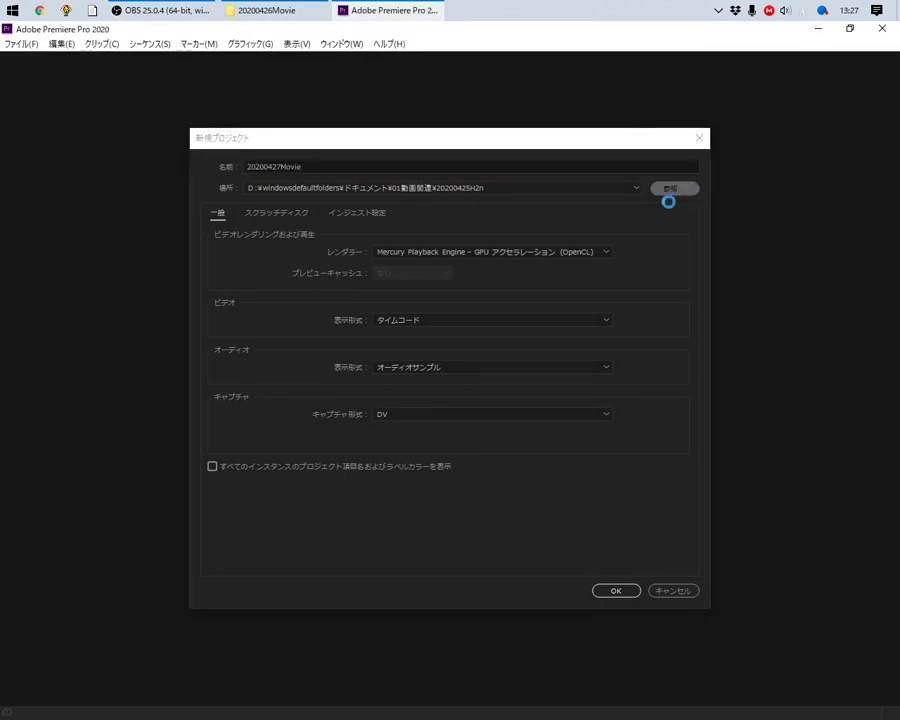
{"action": "left_click", "coordinate": [312, 185]}
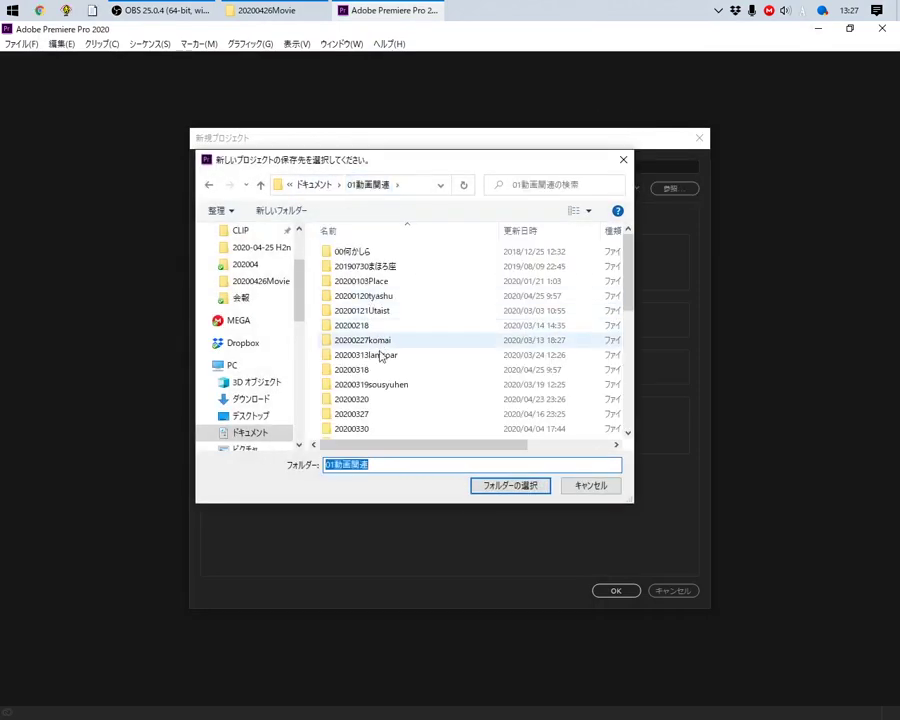
{"action": "scroll", "coordinate": [375, 360], "scroll_direction": "down", "scroll_amount": 3}
{"action": "scroll", "coordinate": [370, 400], "scroll_direction": "down", "scroll_amount": 3}
{"action": "double_click", "coordinate": [363, 283]}
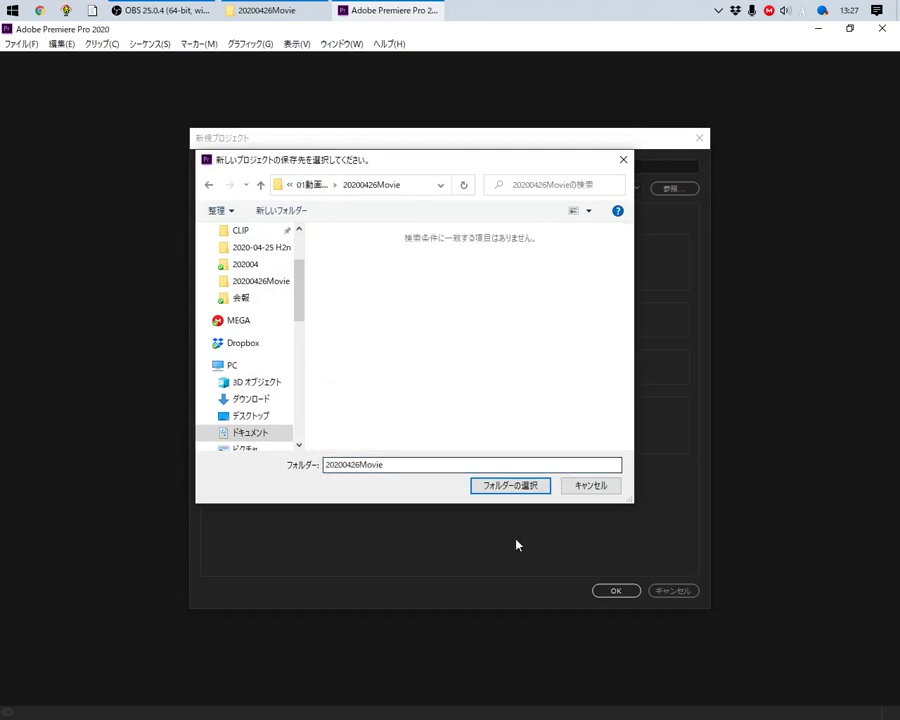
{"action": "left_click", "coordinate": [512, 486]}
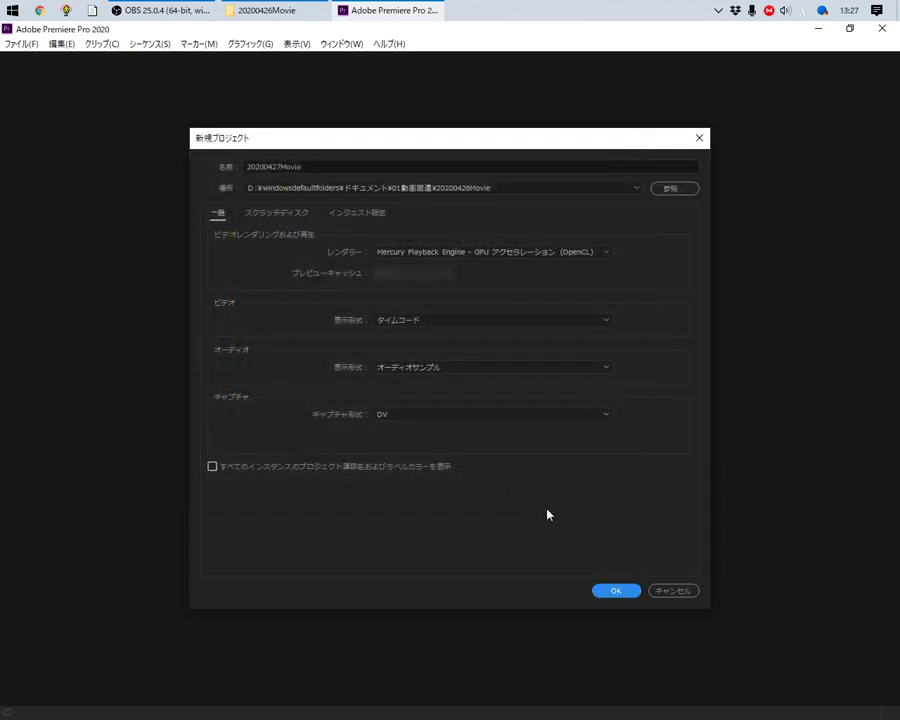
{"action": "left_click", "coordinate": [615, 592]}
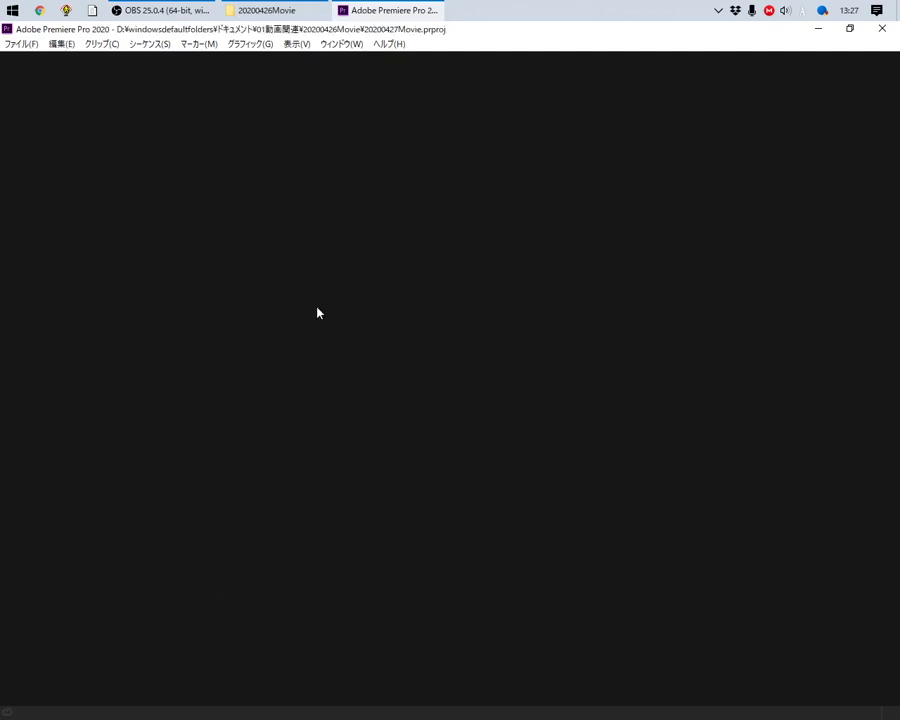
Select the five MP4 clips and two H2n WAVs and drag them into Premiere's Project panel
{"action": "left_click", "coordinate": [265, 10]}
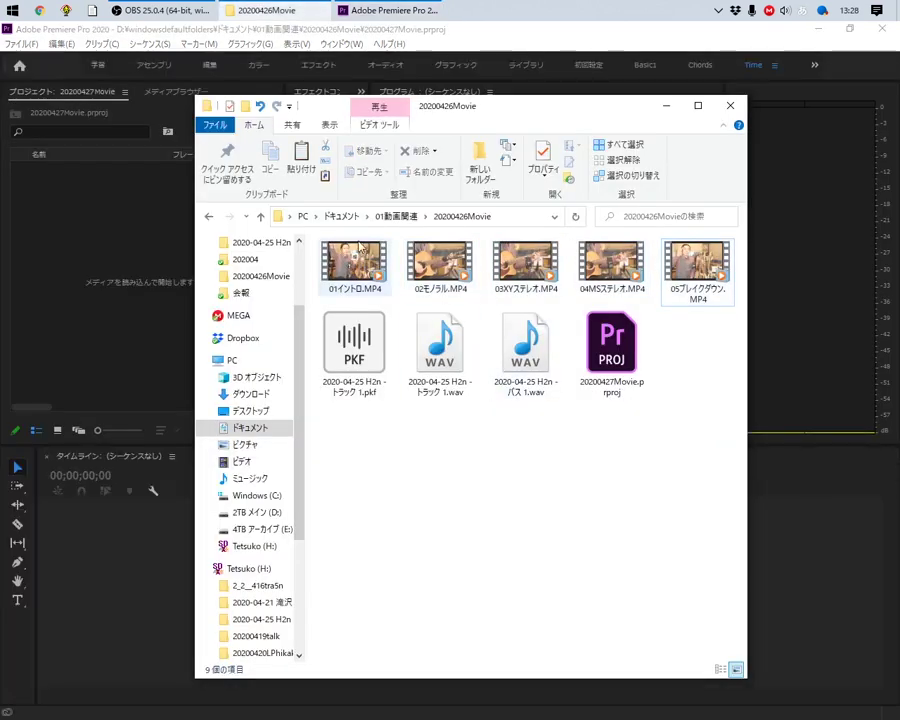
{"action": "left_click", "coordinate": [358, 247]}
{"action": "left_click", "coordinate": [697, 265], "text": "shift"}
{"action": "left_click", "coordinate": [525, 345], "text": "ctrl"}
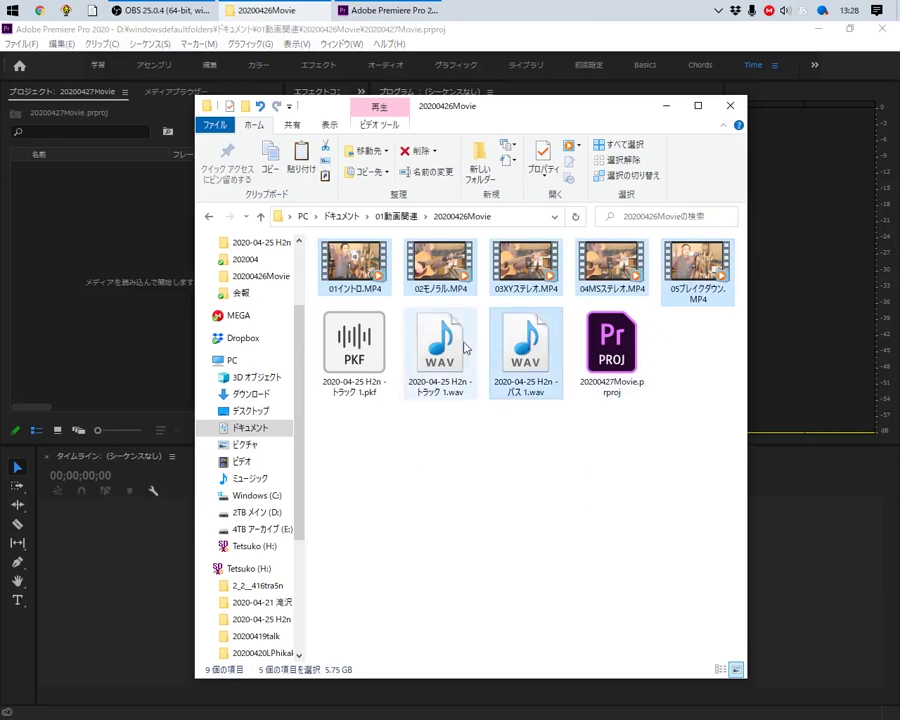
{"action": "left_click", "coordinate": [400, 302]}
{"action": "left_click", "coordinate": [357, 267]}
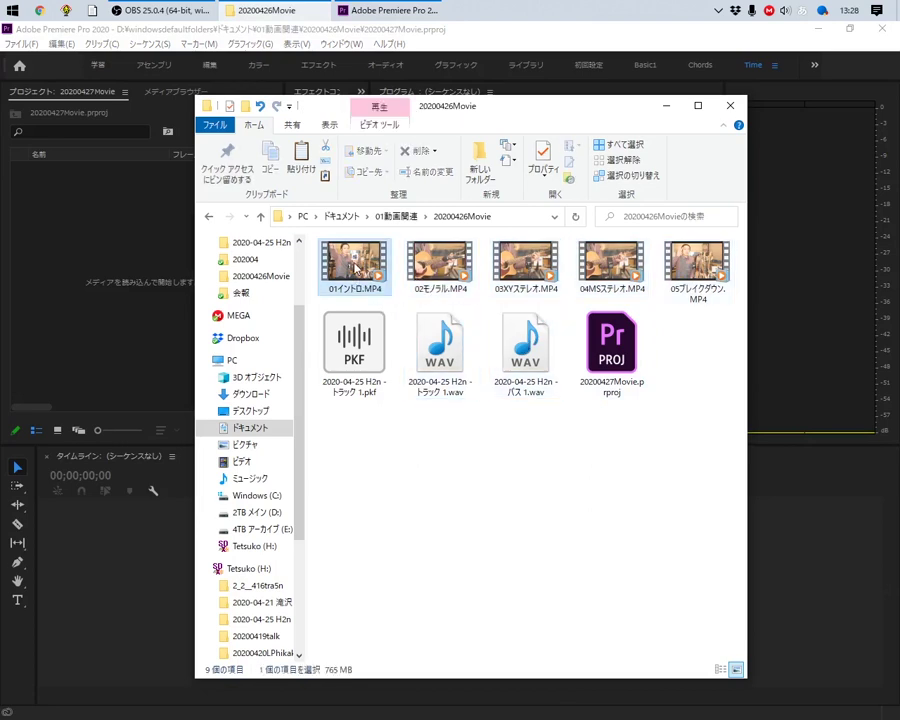
{"action": "left_click", "coordinate": [703, 265], "text": "shift"}
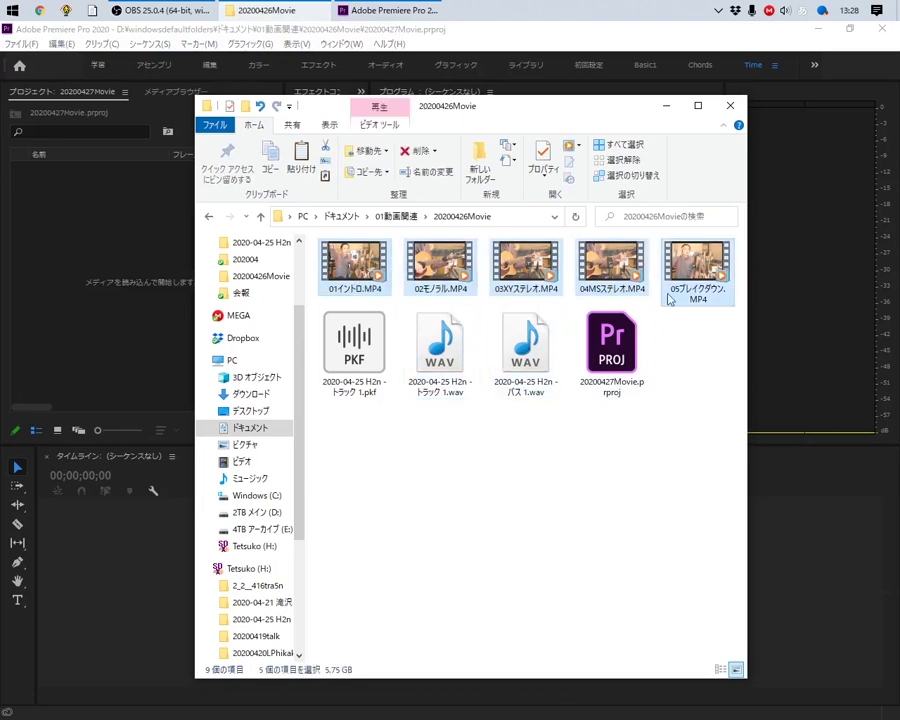
{"action": "left_click", "coordinate": [525, 345], "text": "ctrl"}
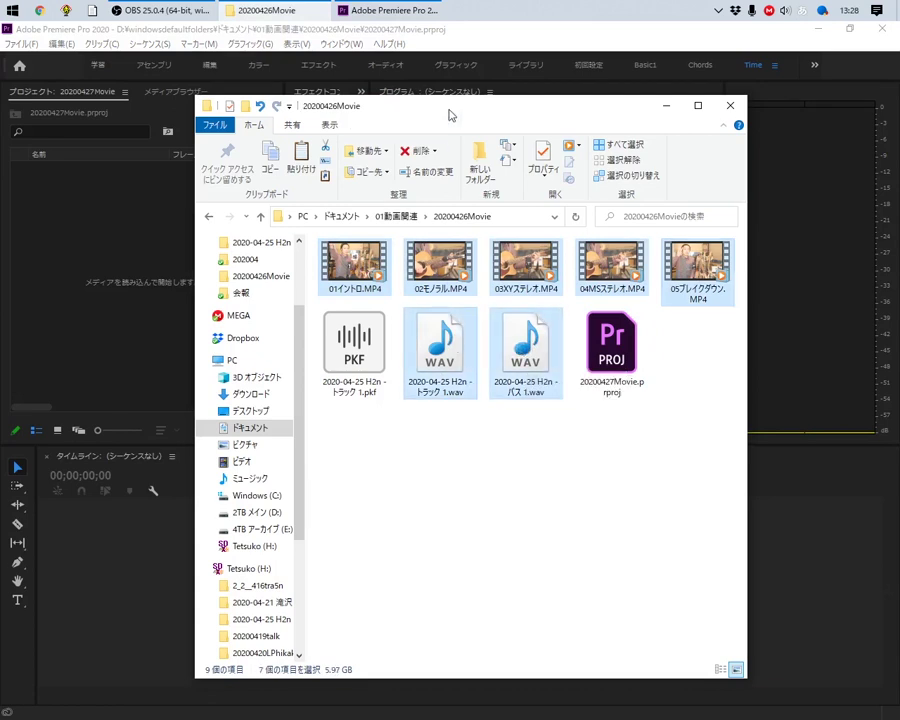
{"action": "left_click_drag", "start_coordinate": [450, 115], "coordinate": [547, 121]}
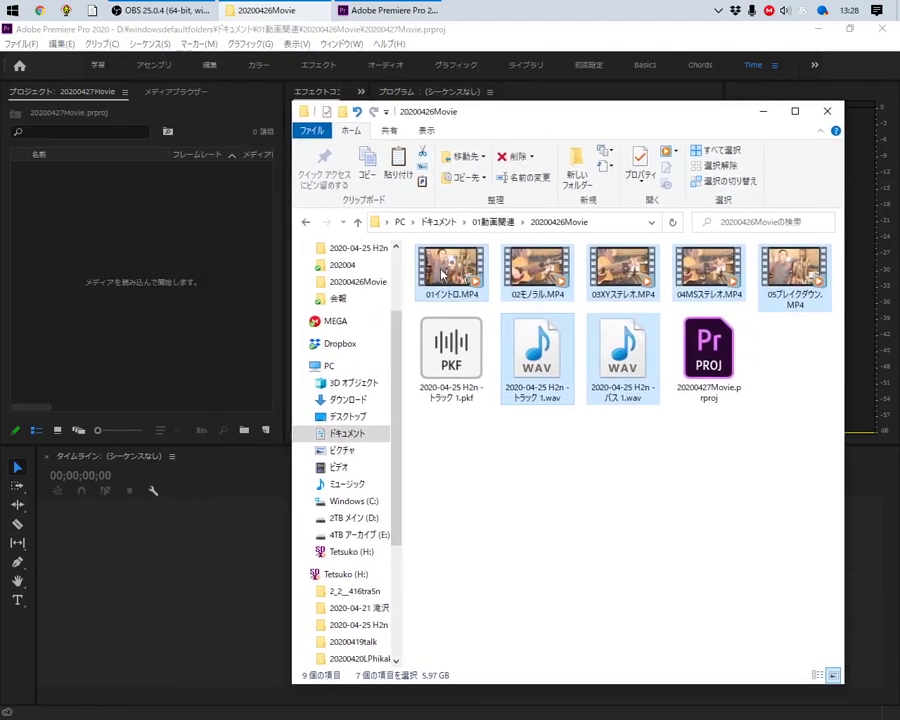
{"action": "left_click_drag", "start_coordinate": [443, 275], "coordinate": [76, 215]}
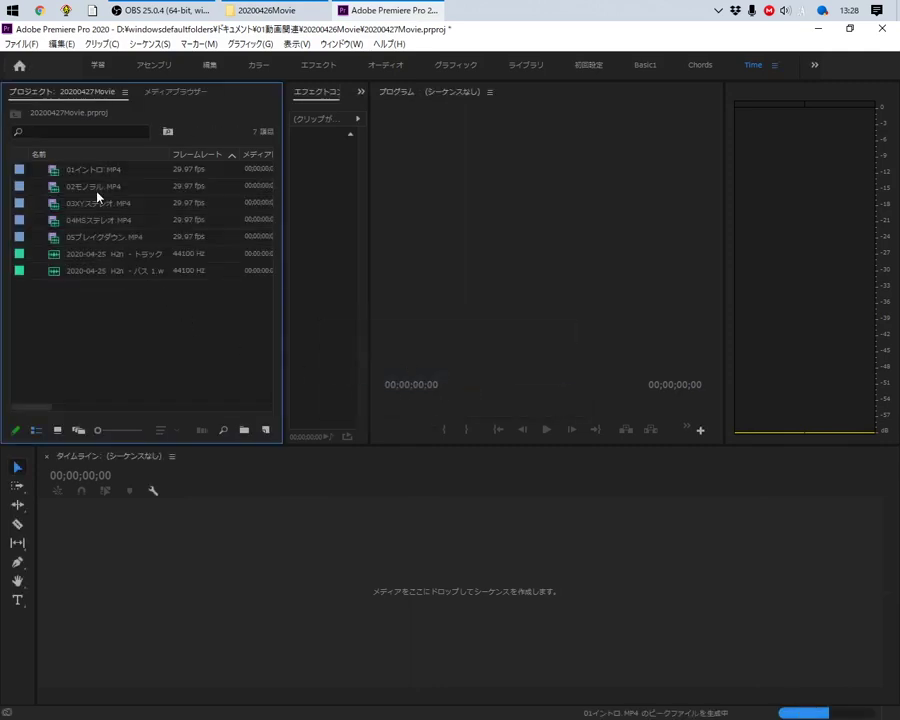
Create a new sequence named 01イントロ
{"action": "left_click", "coordinate": [90, 173]}
{"action": "left_click", "coordinate": [171, 377]}
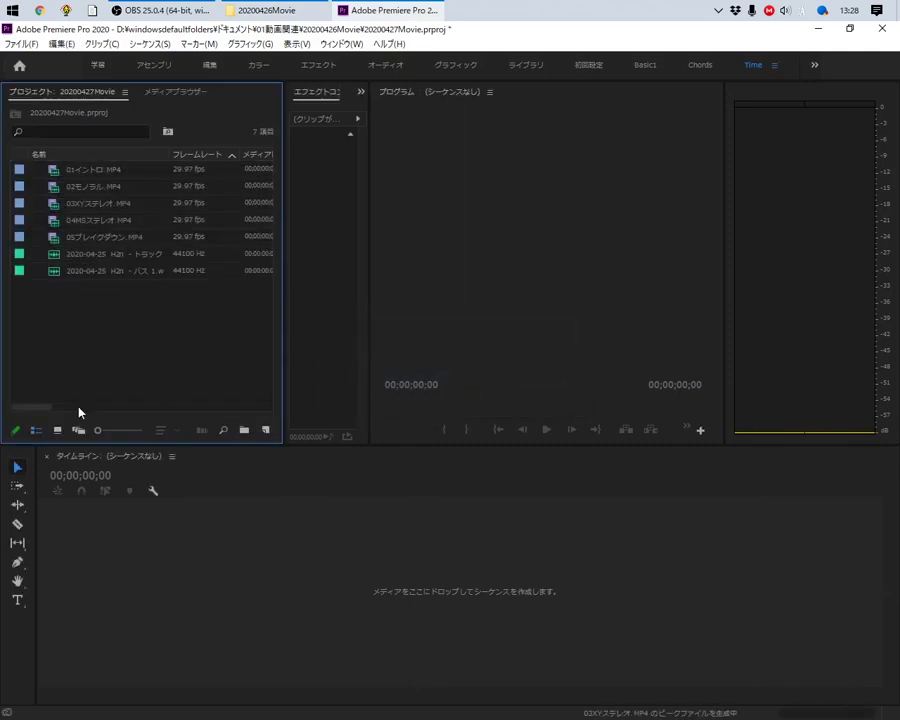
{"action": "double_click", "coordinate": [84, 340]}
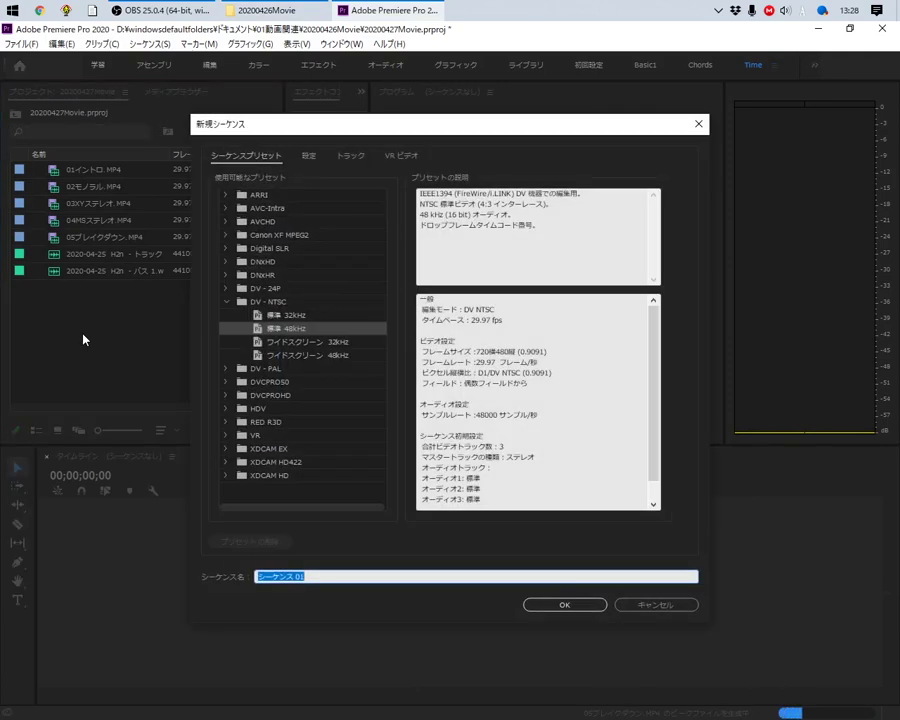
{"action": "type", "text": "01in"}
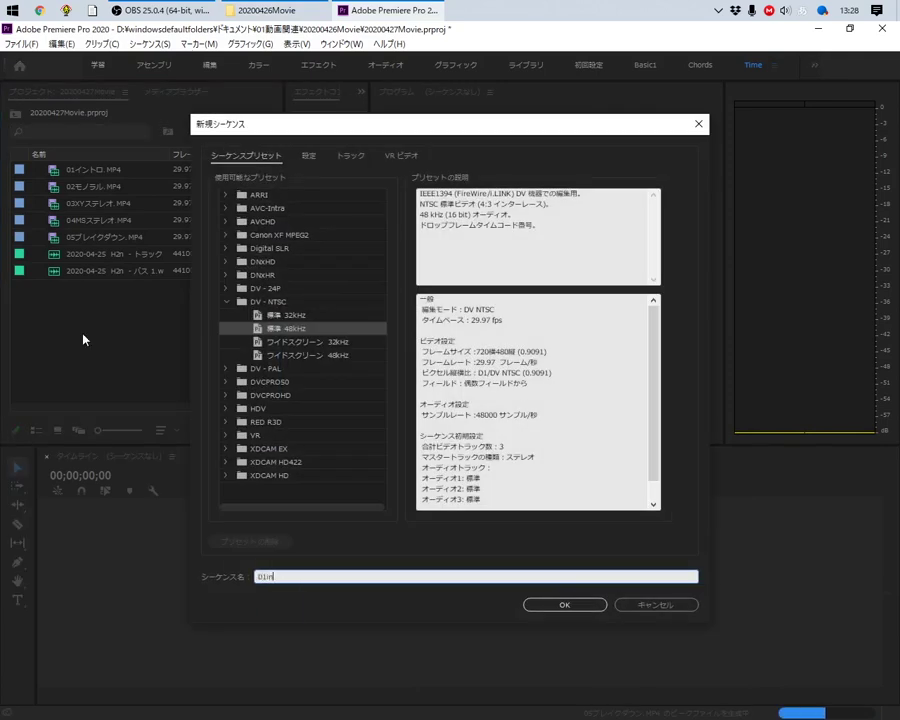
{"action": "type", "text": "tro"}
{"action": "key", "text": "space"}
{"action": "key", "text": "Return"}
{"action": "key", "text": "Return"}
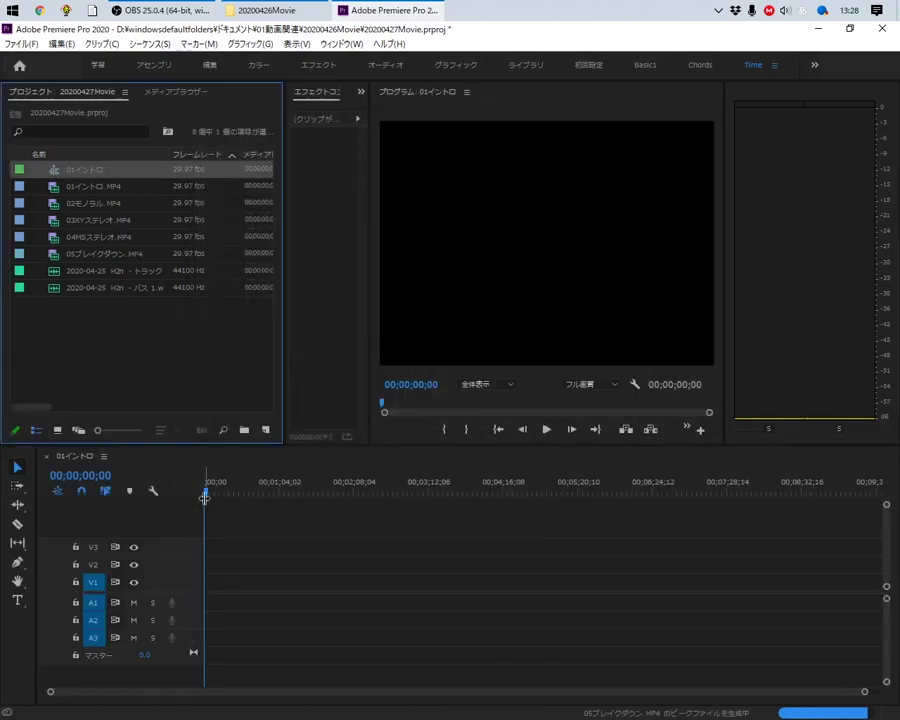
Place 01イントロ.MP4 in the sequence, keeping the sequence's own settings on the mismatch warning
{"action": "left_click", "coordinate": [220, 350]}
{"action": "left_click_drag", "start_coordinate": [85, 174], "coordinate": [246, 600]}
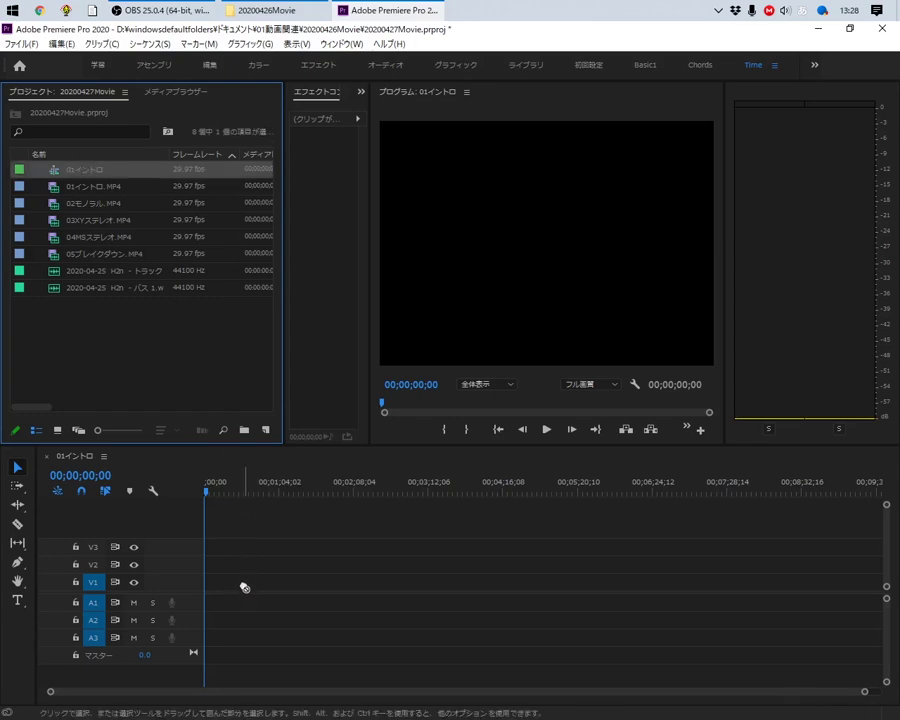
{"action": "left_click", "coordinate": [145, 324]}
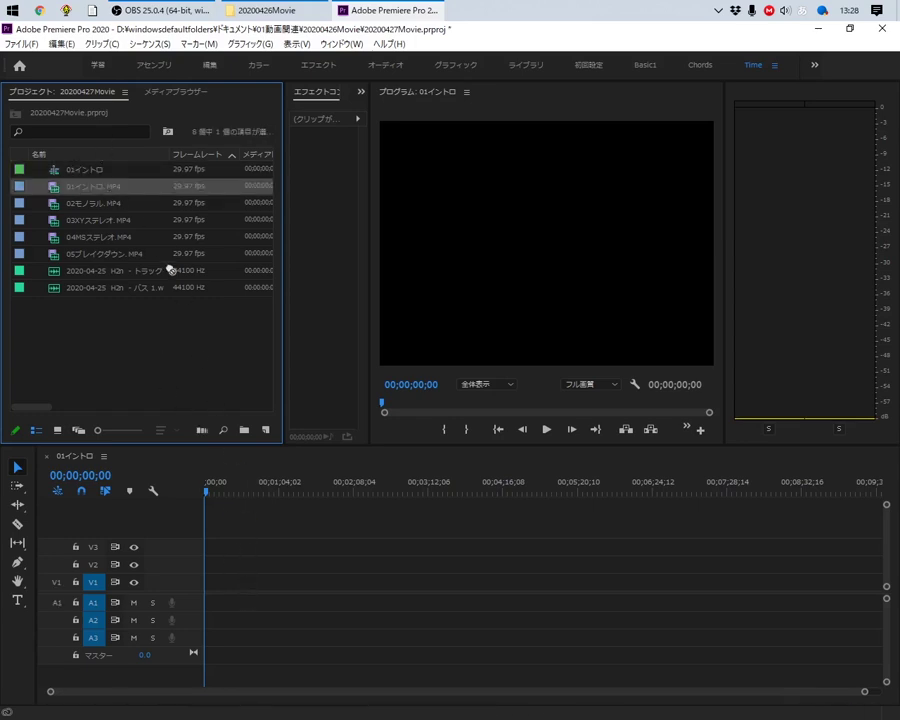
{"action": "left_click_drag", "start_coordinate": [108, 188], "coordinate": [246, 588]}
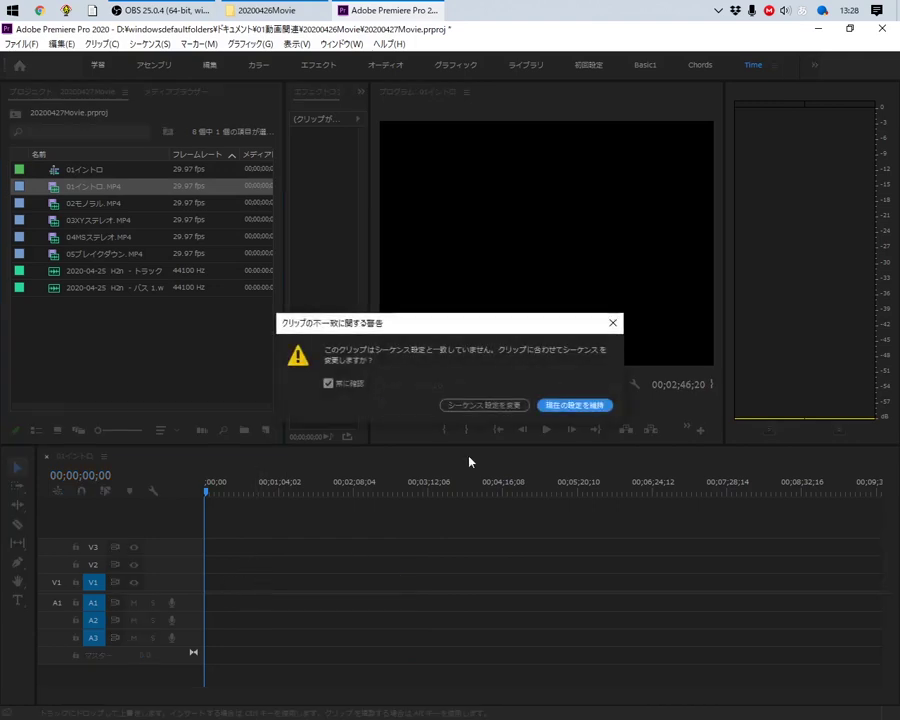
{"action": "left_click", "coordinate": [502, 410]}
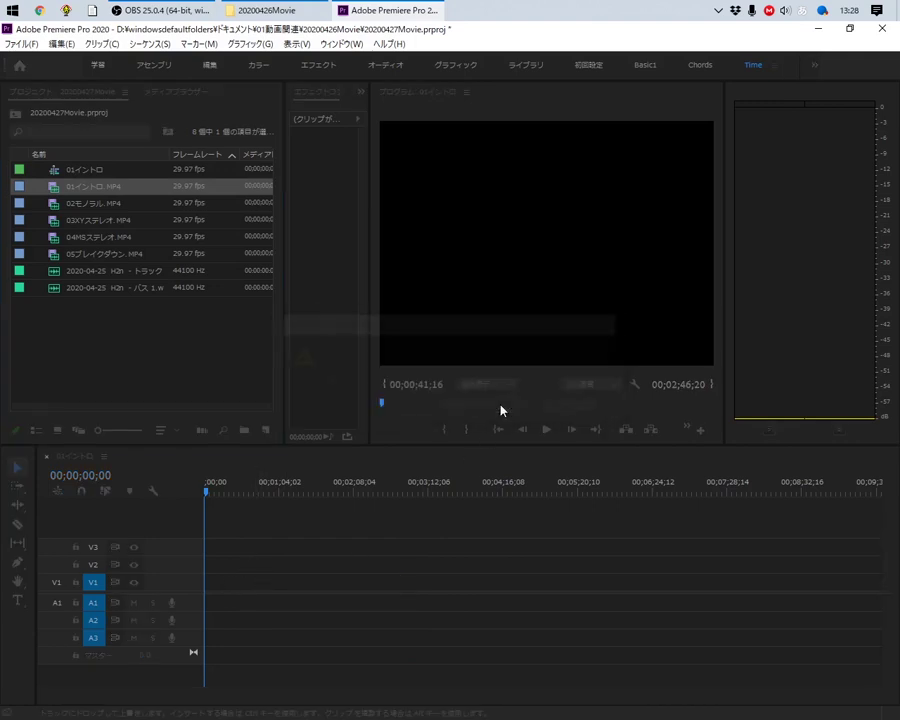
{"action": "left_click", "coordinate": [97, 275]}
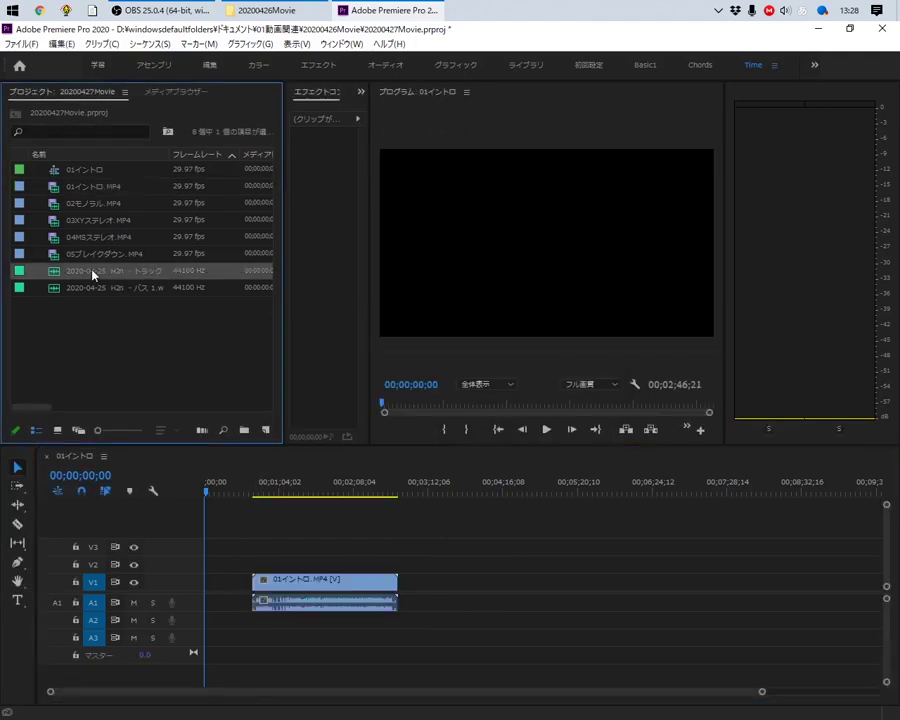
Place the H2n track recording on A2, cut it at the video's end and delete the remainder
{"action": "left_click_drag", "start_coordinate": [93, 275], "coordinate": [119, 335]}
{"action": "left_click_drag", "start_coordinate": [162, 287], "coordinate": [275, 628]}
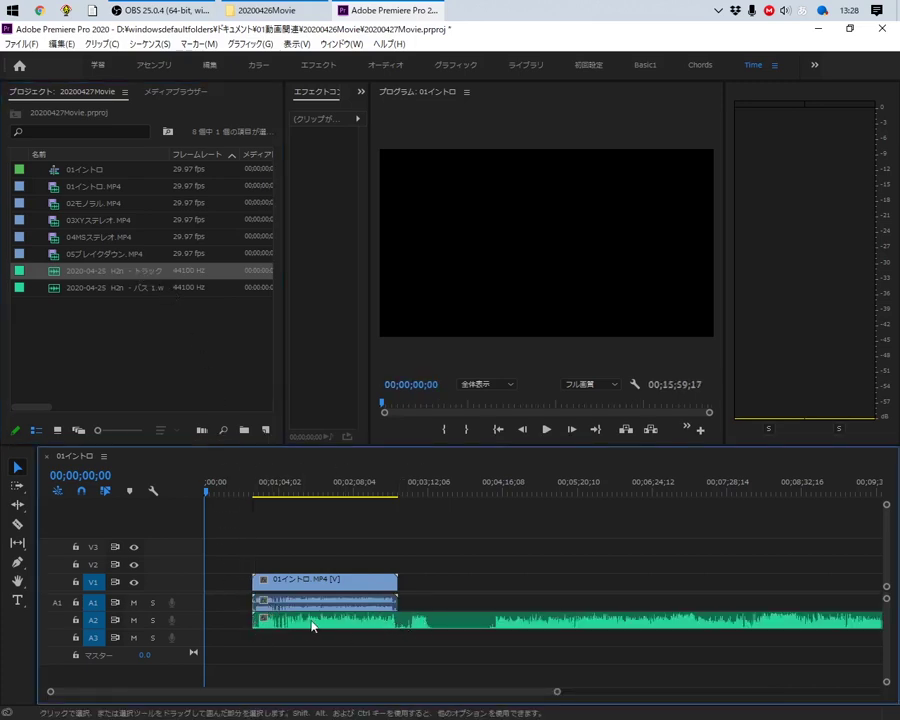
{"action": "left_click", "coordinate": [410, 620]}
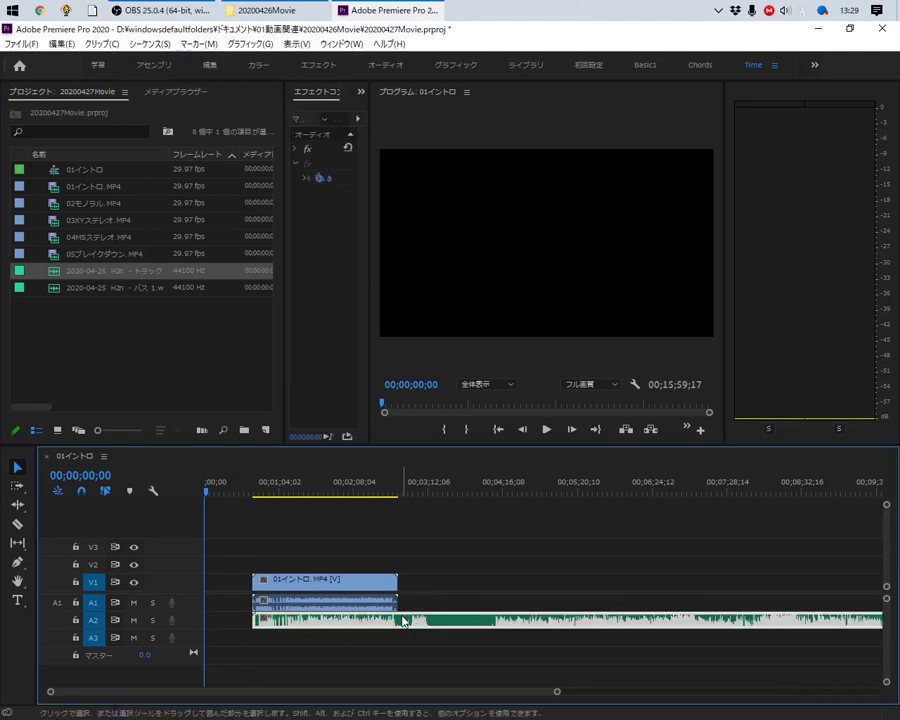
{"action": "key", "text": "c"}
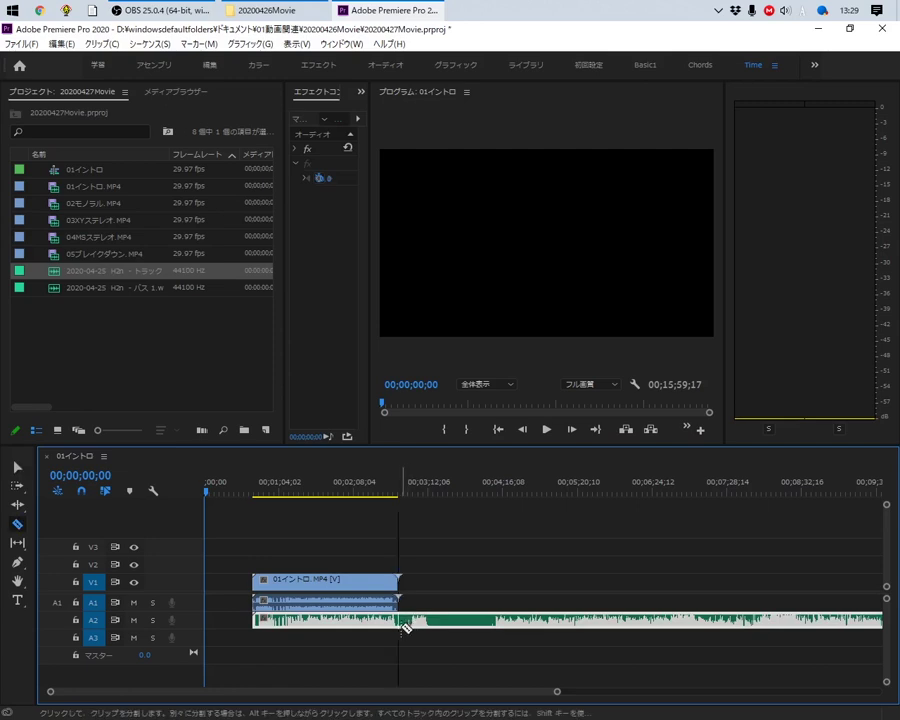
{"action": "key", "text": "minus"}
{"action": "key", "text": "minus"}
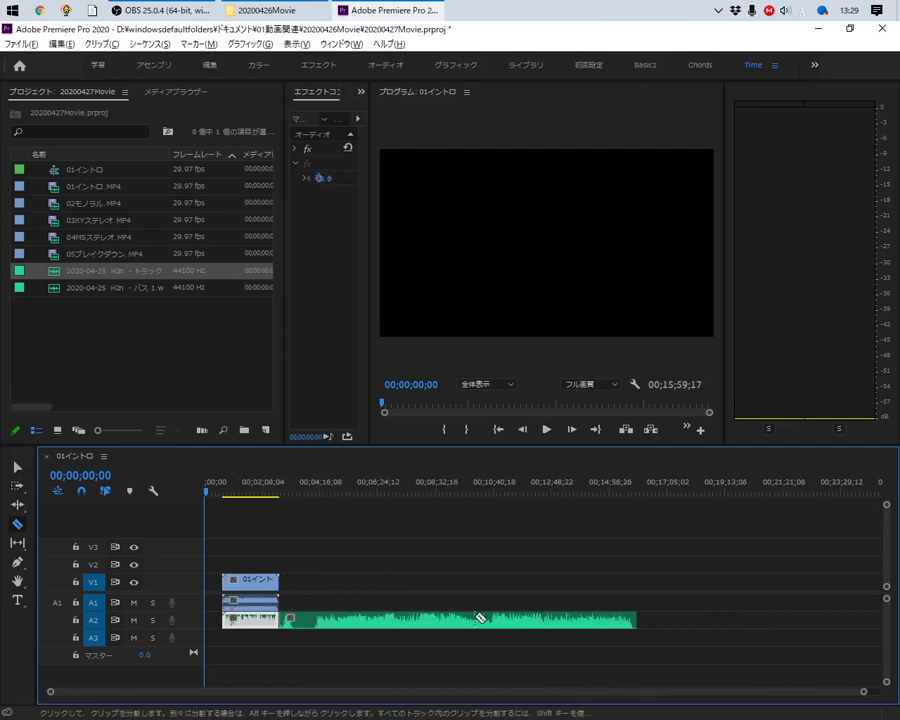
{"action": "key", "text": "minus"}
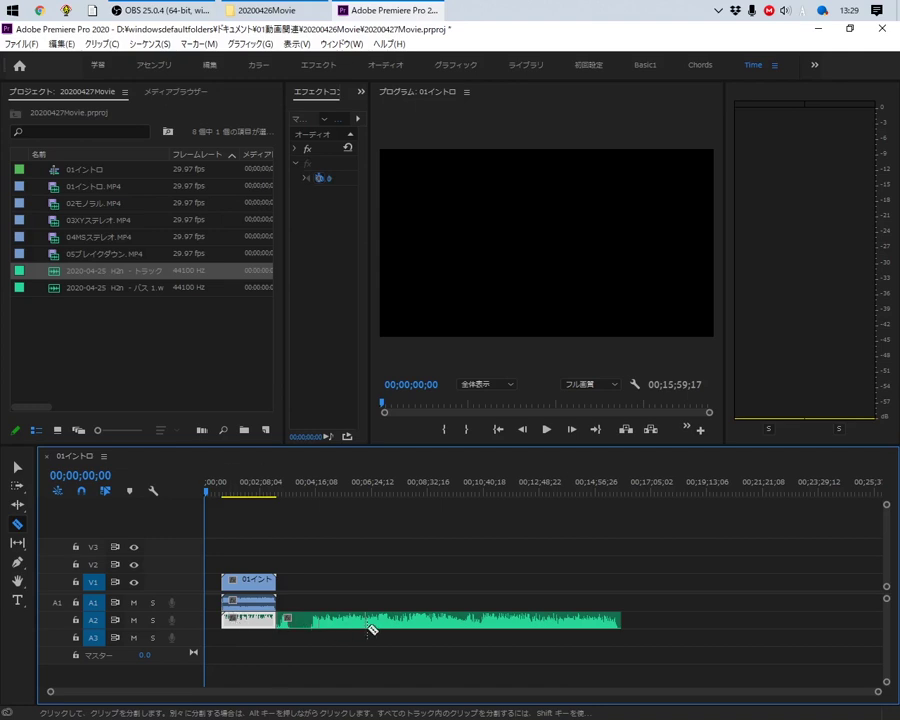
{"action": "key", "text": "v"}
{"action": "left_click", "coordinate": [468, 620]}
{"action": "key", "text": "Delete"}
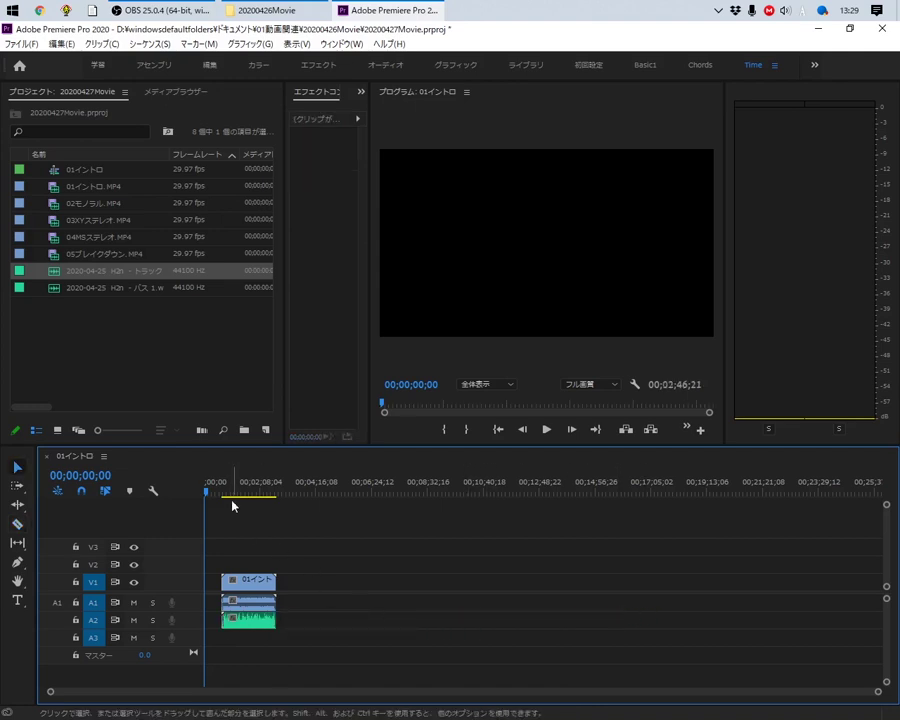
Select the intro video and both audio clips together and open their context menu
{"action": "left_click", "coordinate": [222, 497]}
{"action": "key", "text": "equal"}
{"action": "key", "text": "equal"}
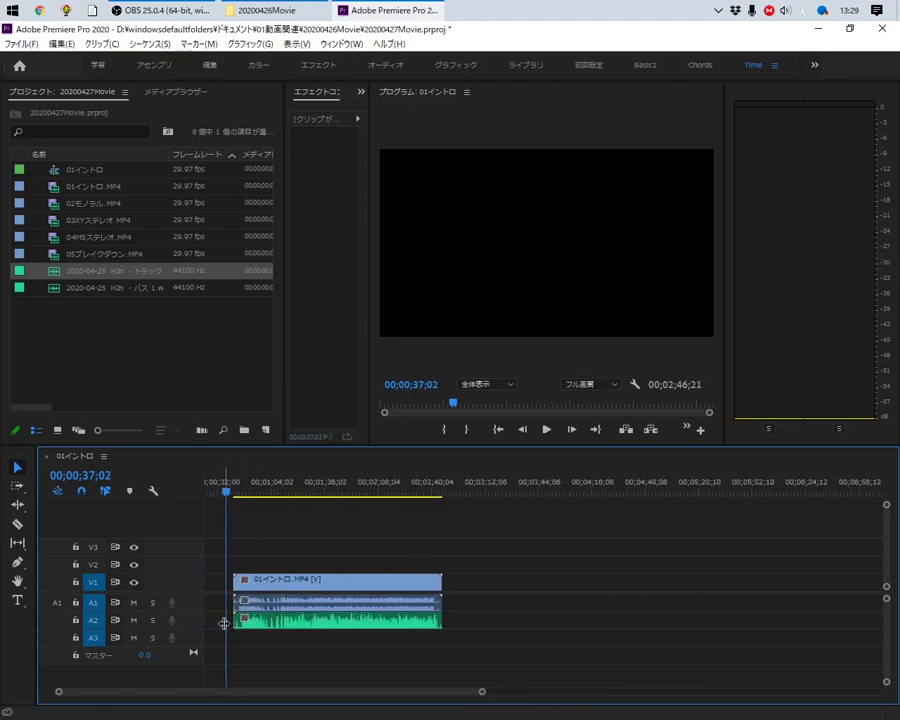
{"action": "scroll", "coordinate": [236, 620], "scroll_direction": "up", "scroll_amount": 4}
{"action": "scroll", "coordinate": [238, 620], "scroll_direction": "up", "scroll_amount": 1}
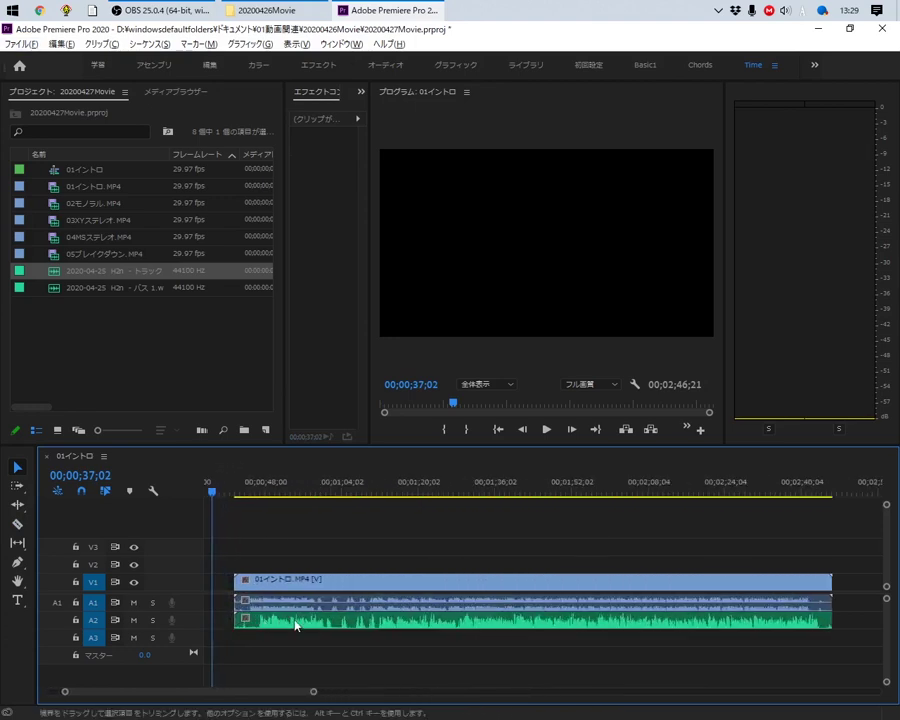
{"action": "scroll", "coordinate": [300, 622], "scroll_direction": "down", "scroll_amount": 2}
{"action": "left_click", "coordinate": [301, 622]}
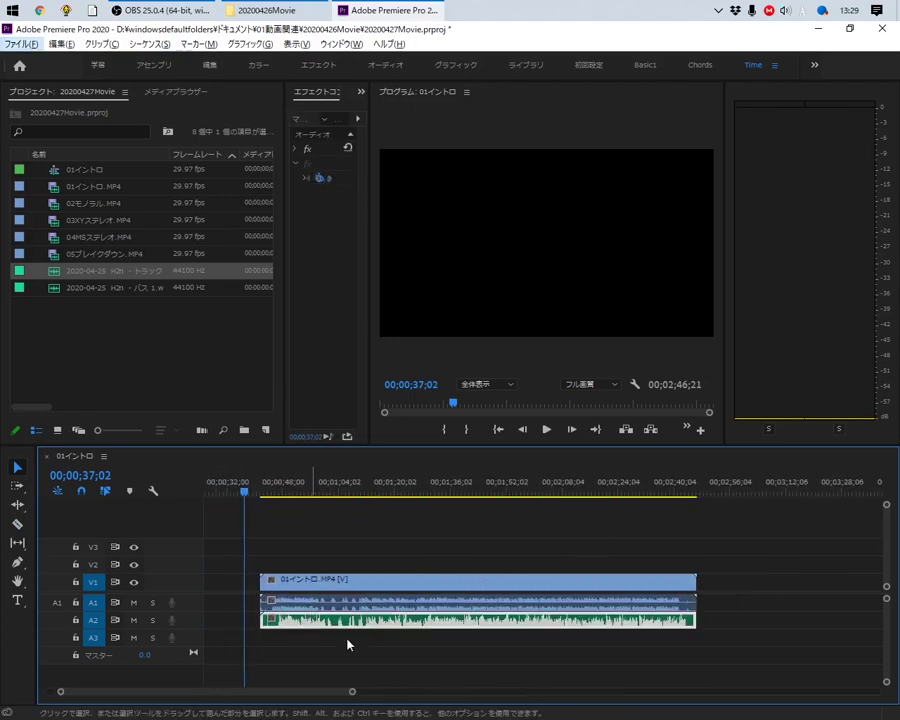
{"action": "left_click_drag", "start_coordinate": [356, 645], "coordinate": [338, 590]}
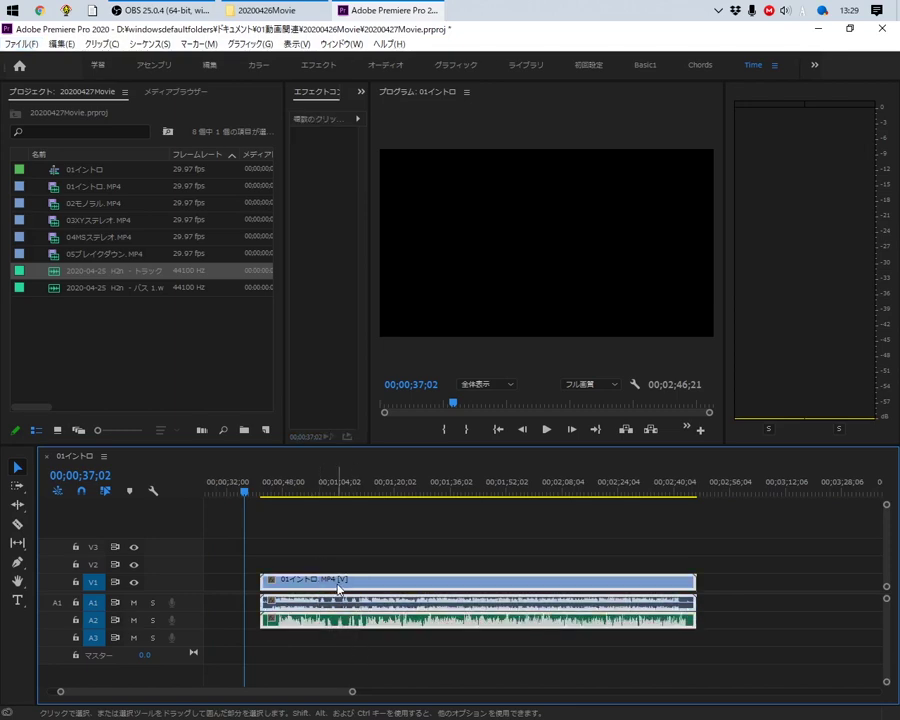
{"action": "right_click", "coordinate": [338, 590]}
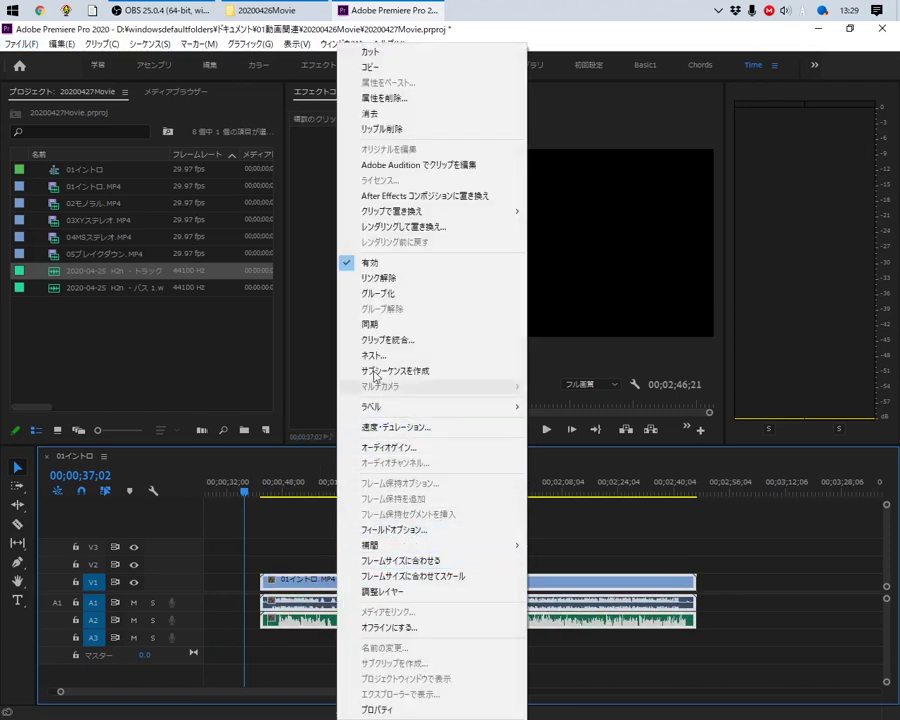
Synchronize the selected clips by audio and zoom in on where they begin
{"action": "left_click", "coordinate": [375, 325]}
{"action": "left_click", "coordinate": [353, 407]}
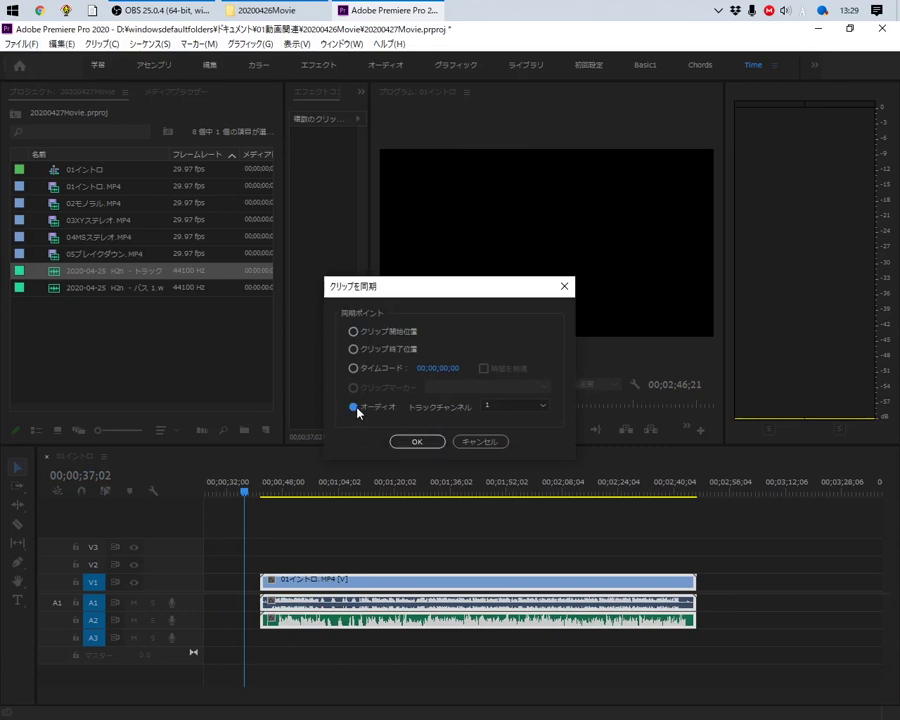
{"action": "left_click", "coordinate": [412, 441]}
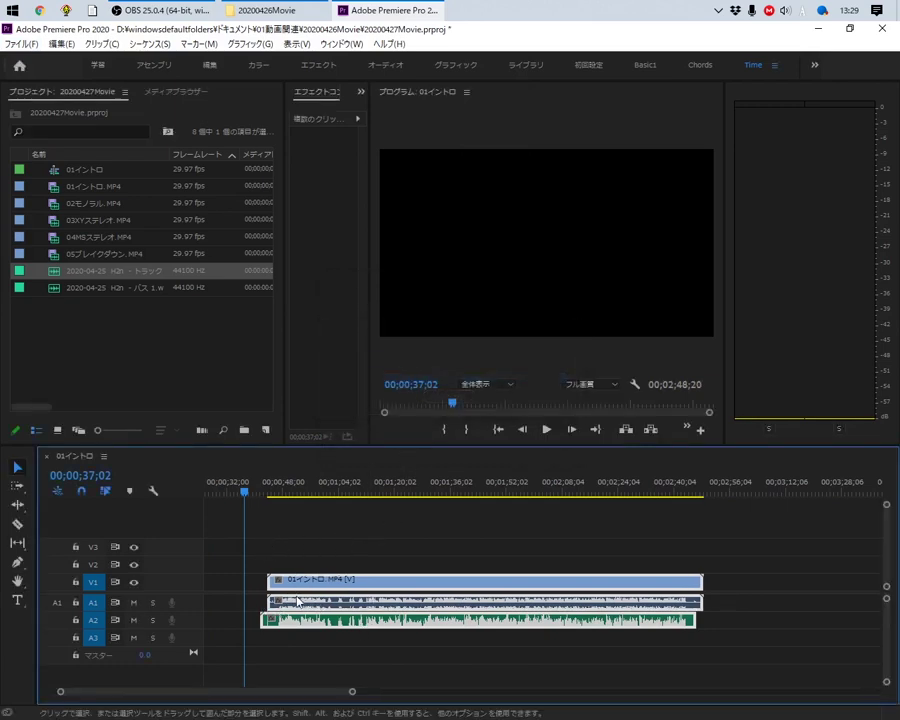
{"action": "left_click", "coordinate": [271, 502]}
{"action": "key", "text": "="}
{"action": "key", "text": "="}
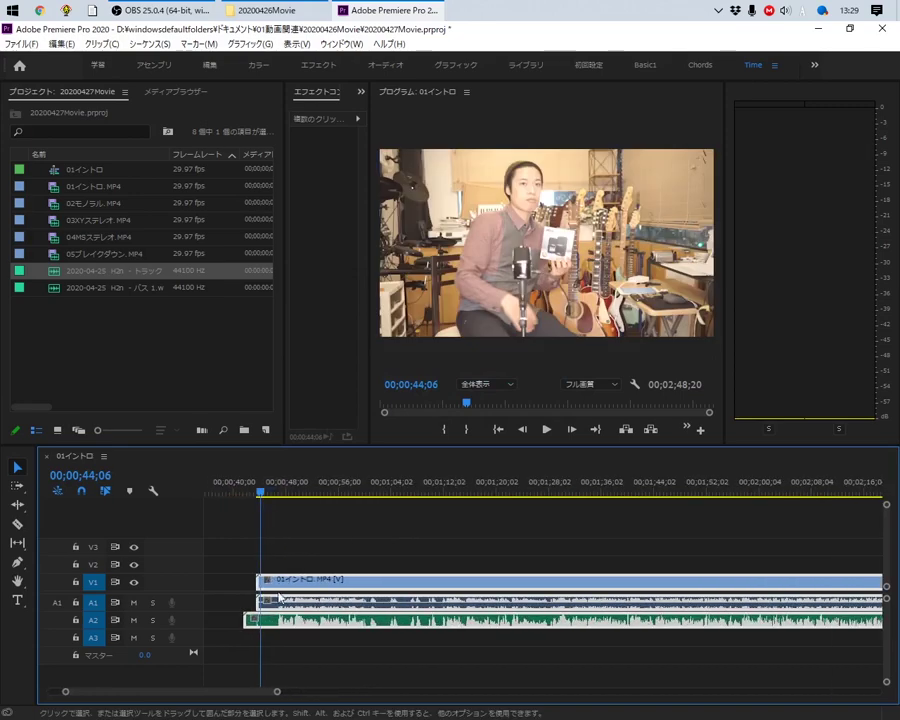
{"action": "key", "text": "="}
{"action": "key", "text": "="}
Play back to check the sync, then select only the intro clip's A1 camera audio
{"action": "left_click", "coordinate": [254, 548]}
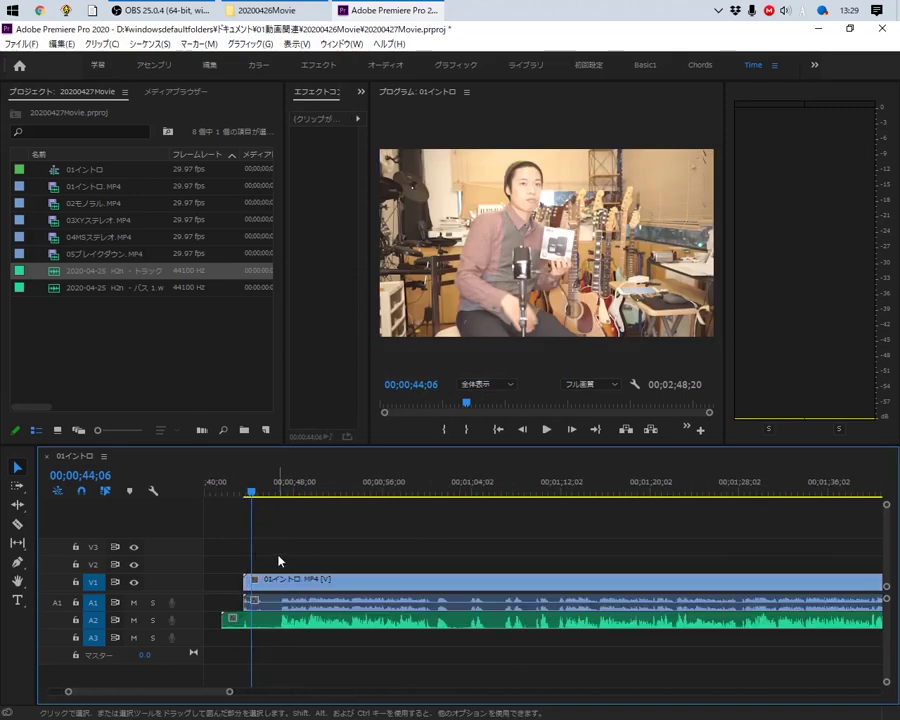
{"action": "key", "text": "space"}
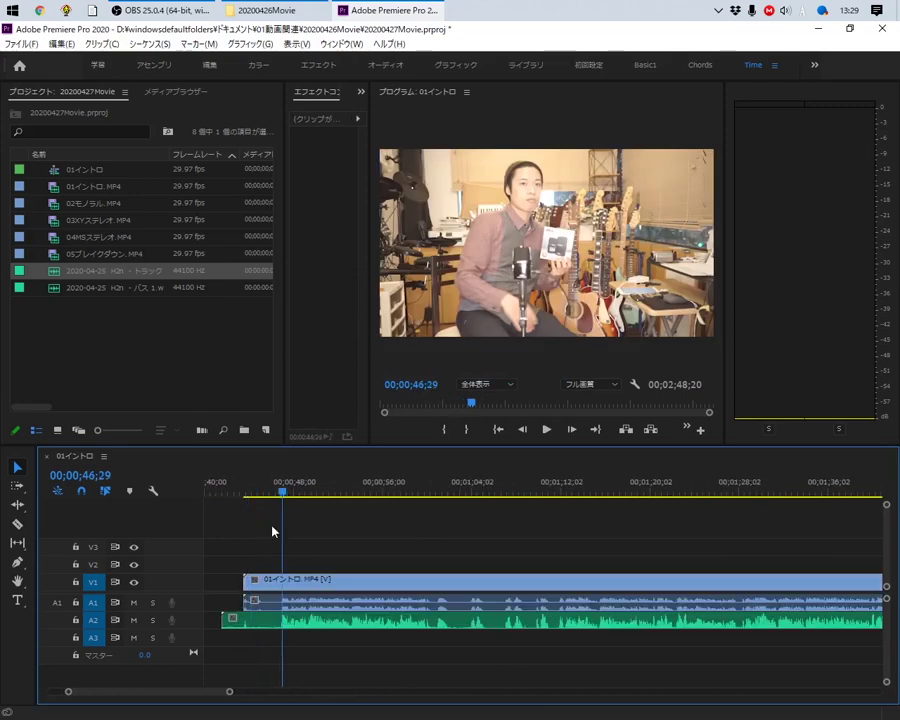
{"action": "left_click", "coordinate": [287, 605]}
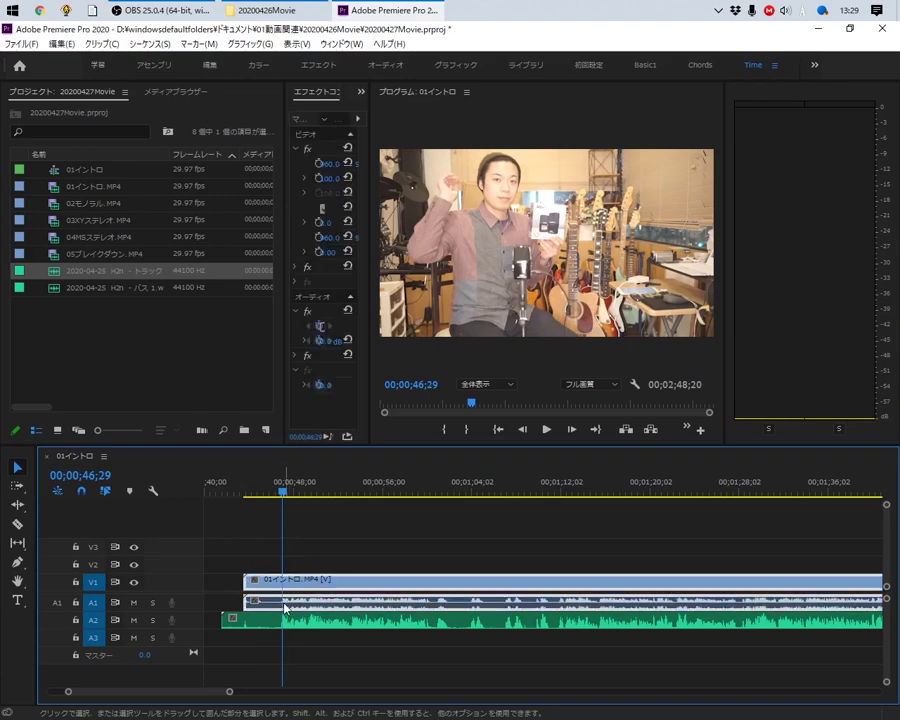
{"action": "left_click", "coordinate": [276, 608], "text": "alt"}
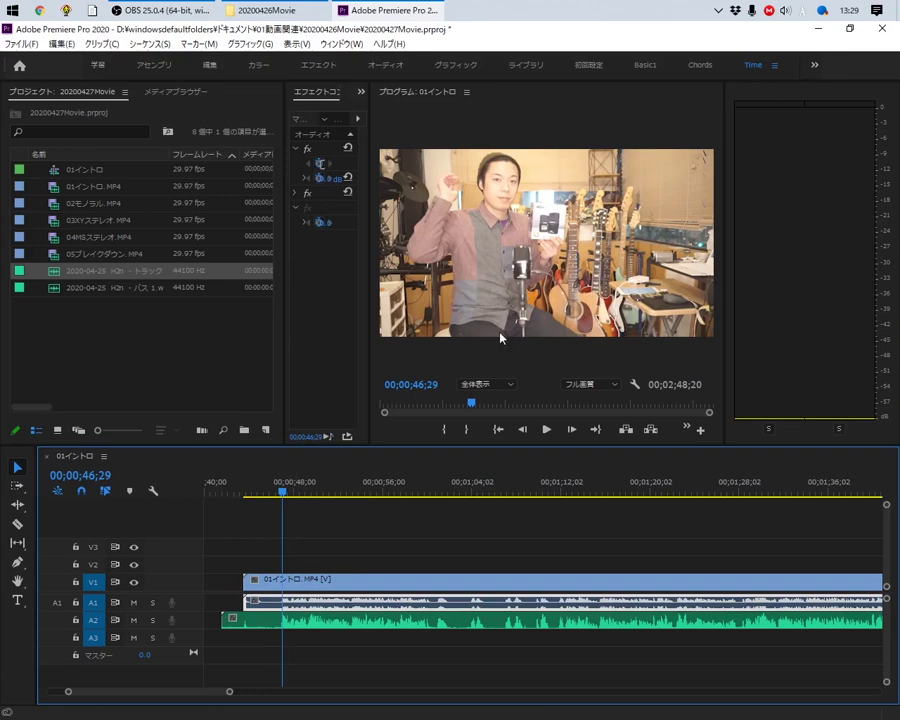
Mute track A1, line up the H2n audio start with the video, and add default fade-in transitions
{"action": "left_click", "coordinate": [133, 603]}
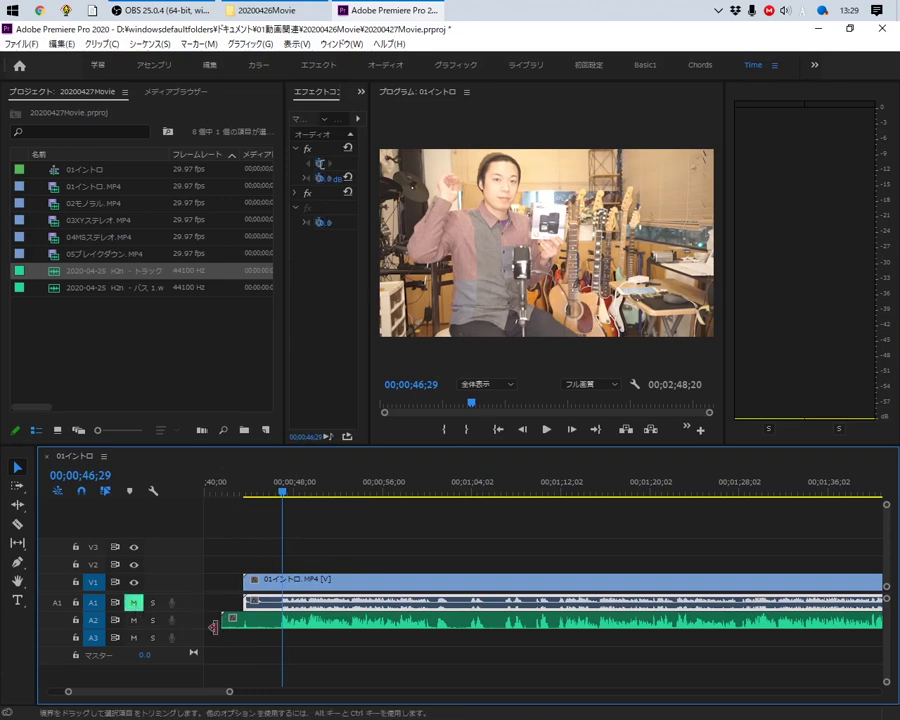
{"action": "left_click_drag", "start_coordinate": [222, 618], "coordinate": [245, 618]}
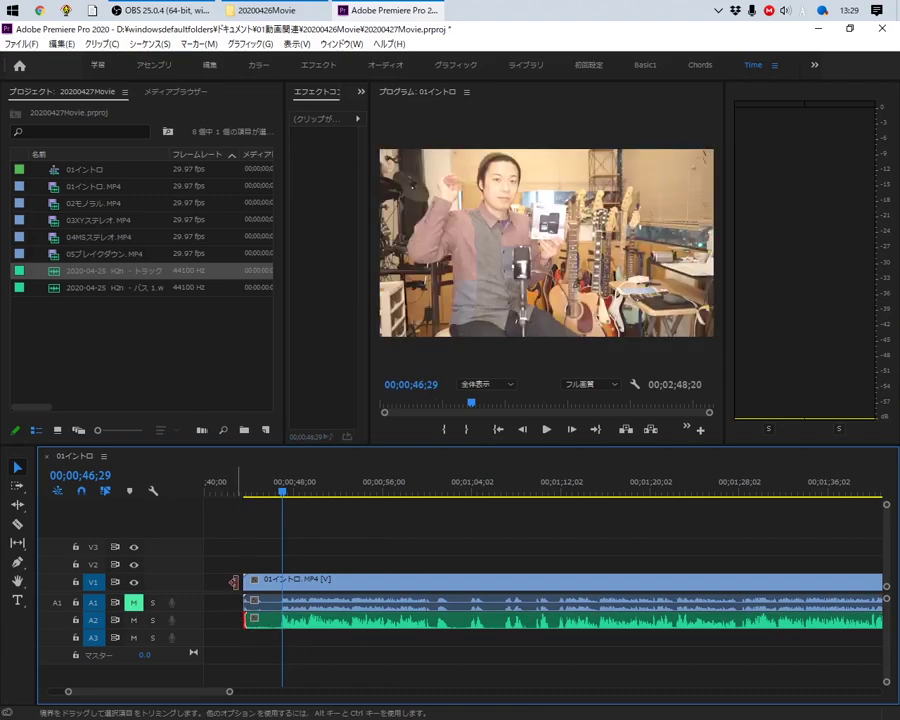
{"action": "left_click", "coordinate": [250, 580]}
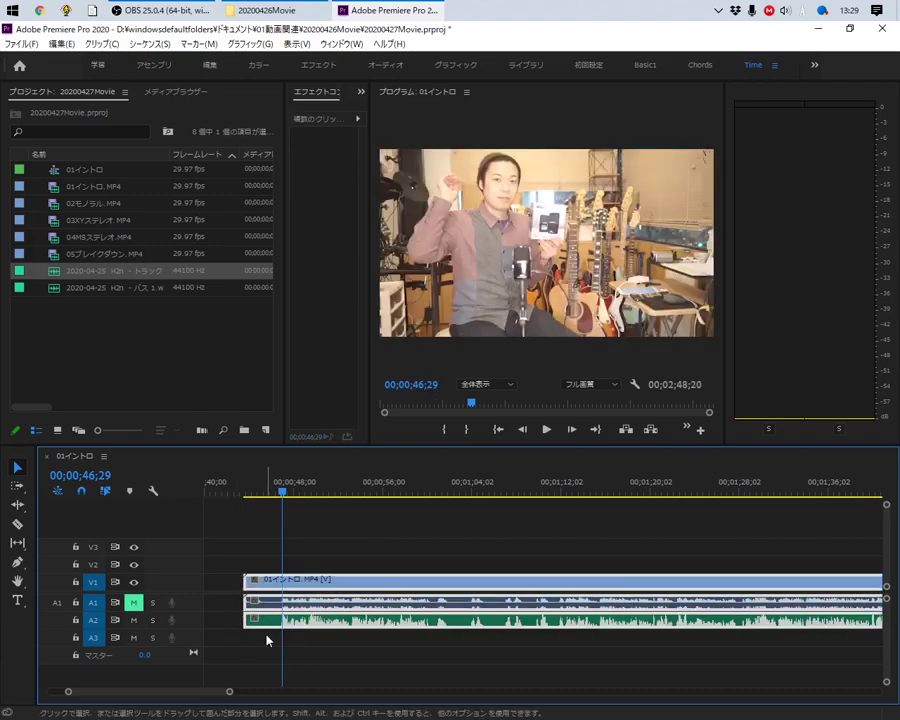
{"action": "left_click", "coordinate": [238, 600]}
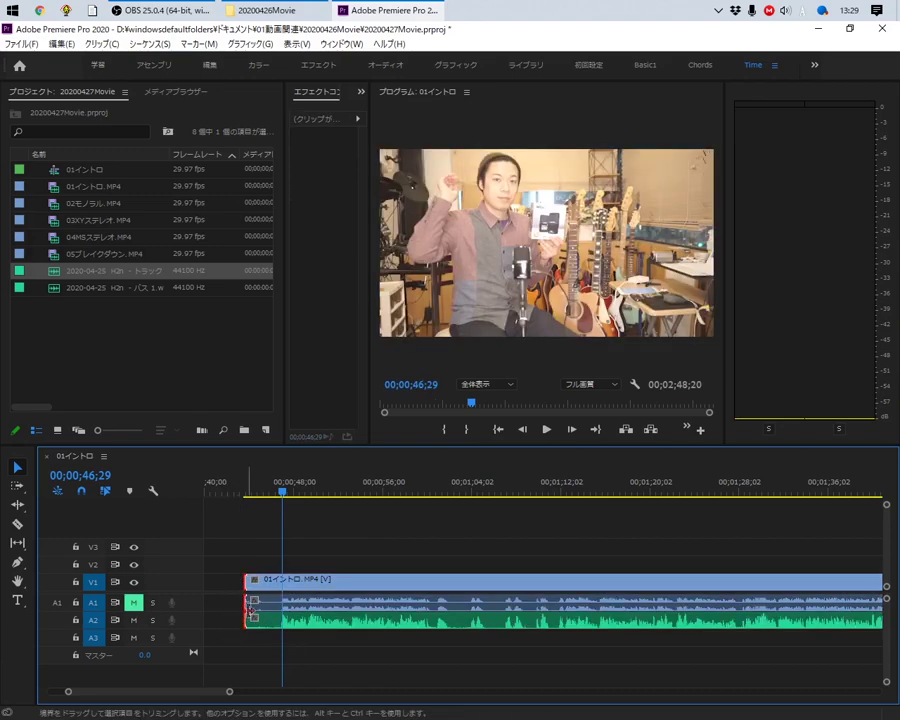
{"action": "left_click", "coordinate": [257, 598]}
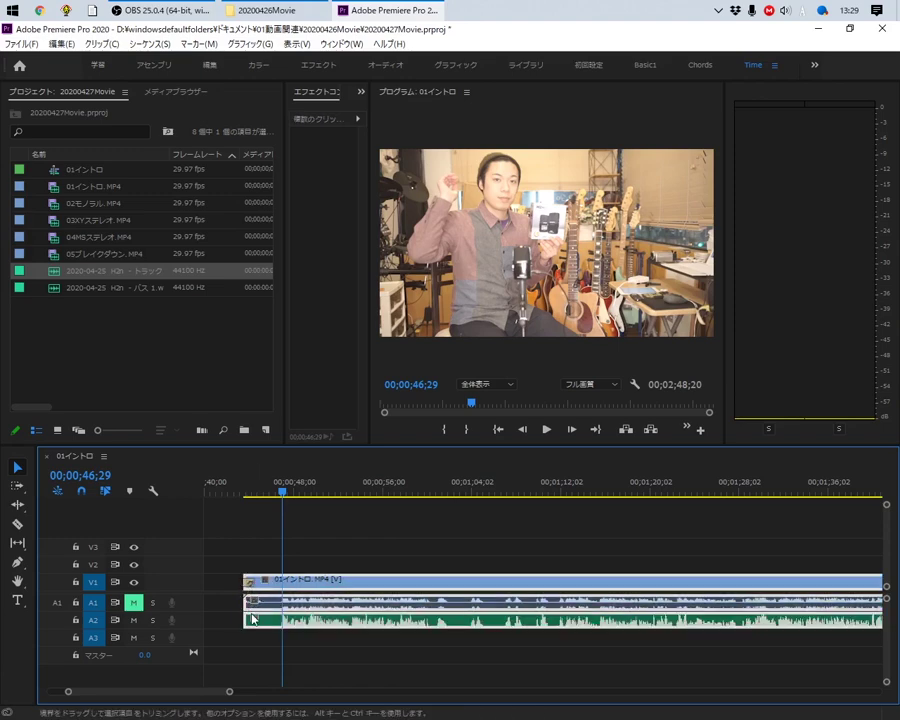
{"action": "key", "text": "ctrl+shift+d"}
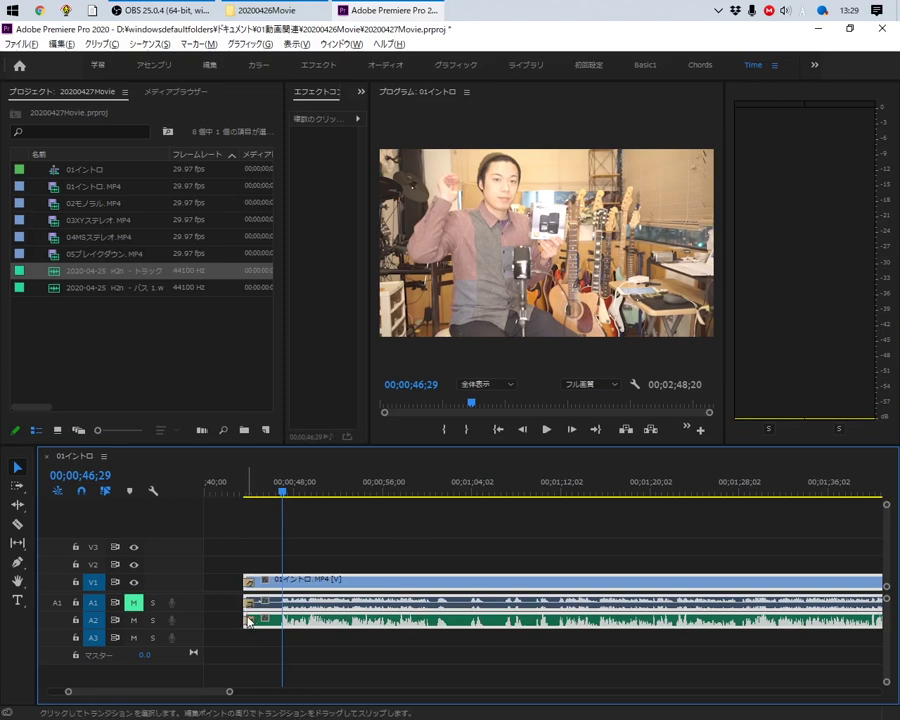
Trim the three intro clips' heads later and move them to the sequence start at 0:00
{"action": "scroll", "coordinate": [248, 620], "scroll_direction": "up", "scroll_amount": 2}
{"action": "scroll", "coordinate": [247, 621], "scroll_direction": "up", "scroll_amount": 2}
{"action": "left_click_drag", "start_coordinate": [243, 620], "coordinate": [345, 620]}
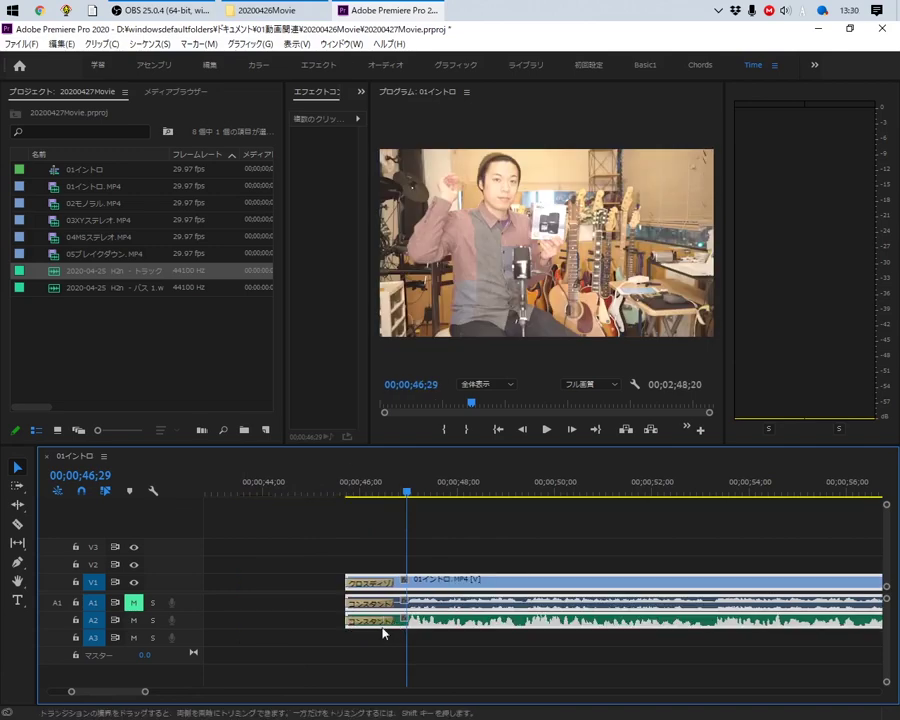
{"action": "left_click_drag", "start_coordinate": [346, 621], "coordinate": [363, 624]}
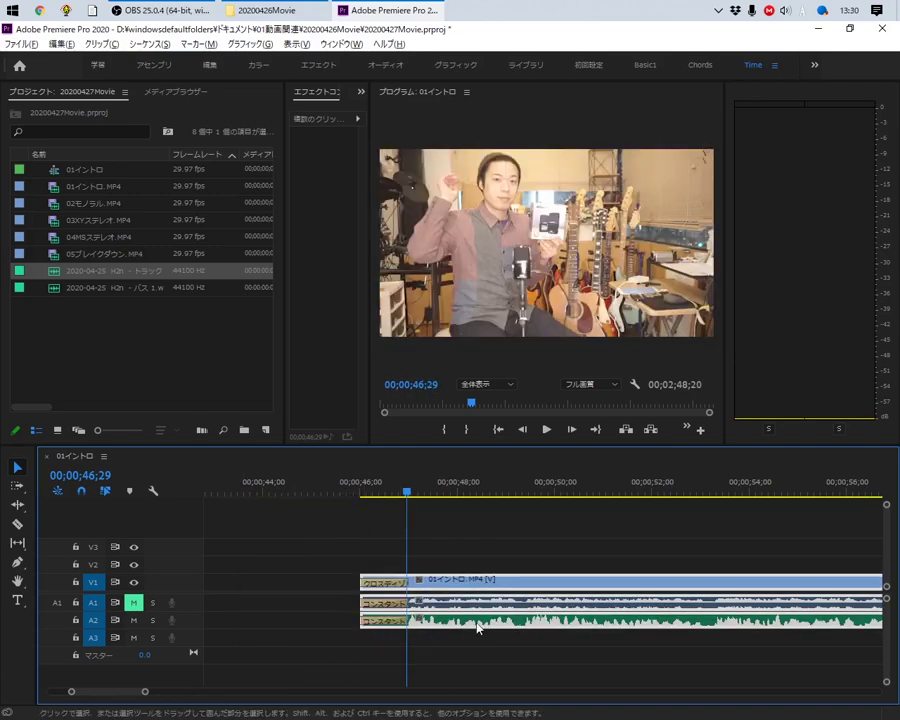
{"action": "scroll", "coordinate": [477, 627], "scroll_direction": "down", "scroll_amount": 5}
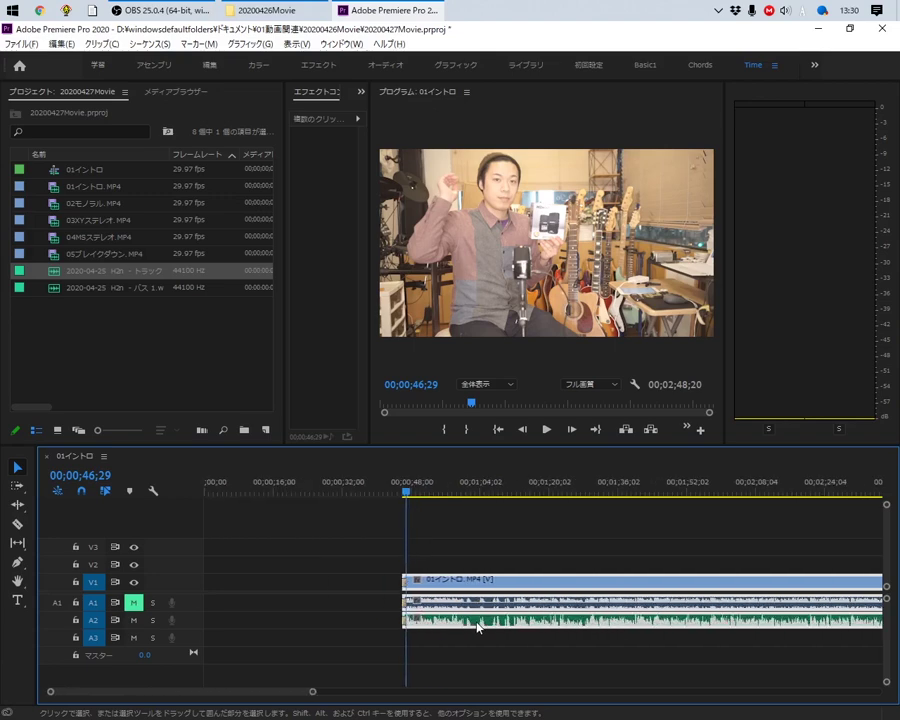
{"action": "key", "text": "Home"}
{"action": "left_click_drag", "start_coordinate": [648, 588], "coordinate": [397, 601]}
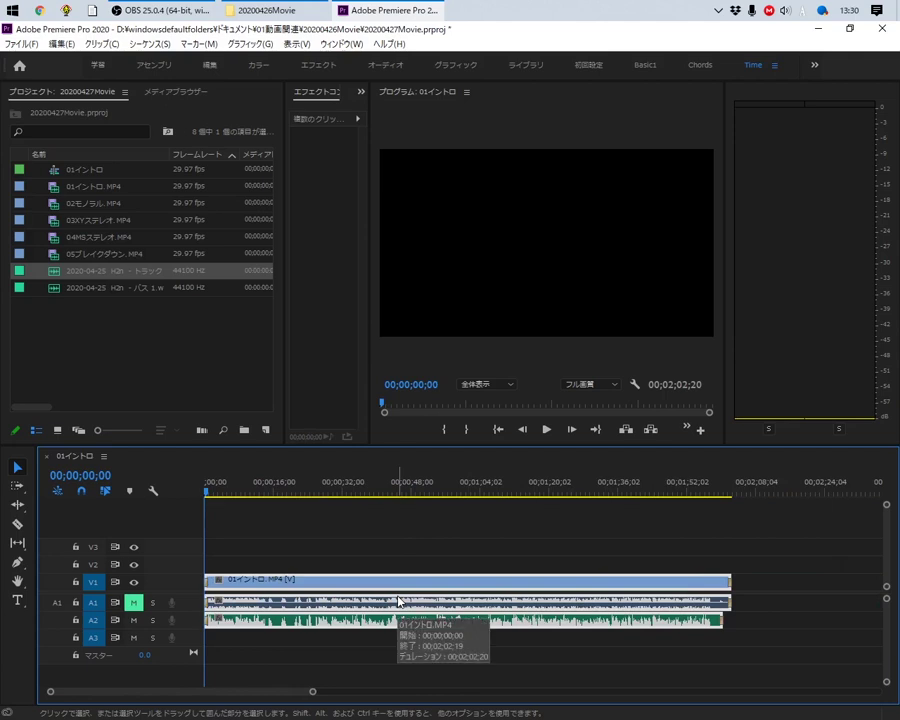
Play the sequence from the start, then preview the clips' ending
{"action": "key", "text": "space"}
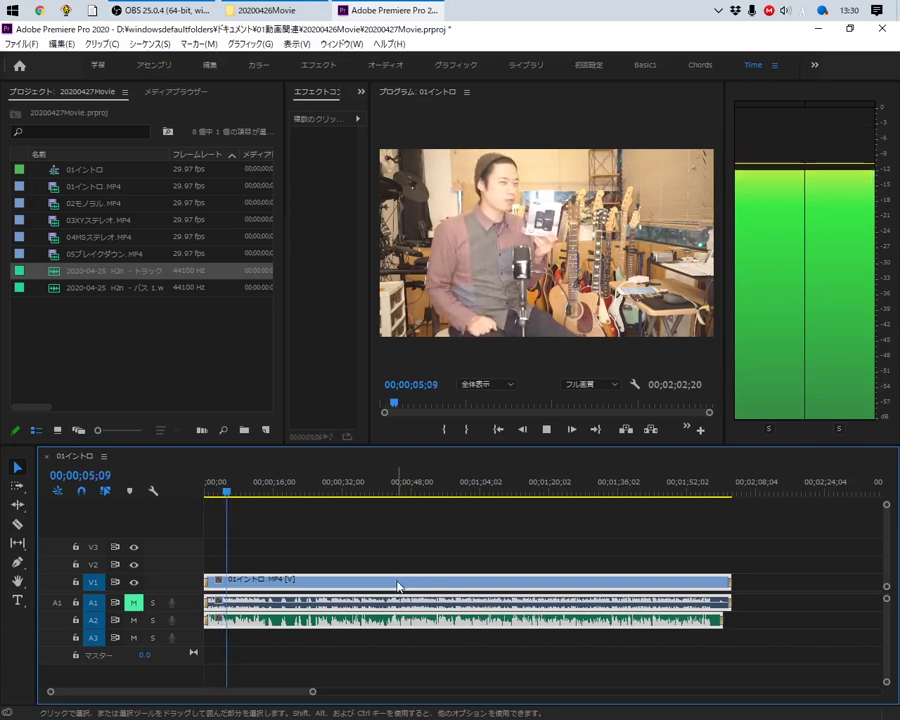
{"action": "key", "text": "space"}
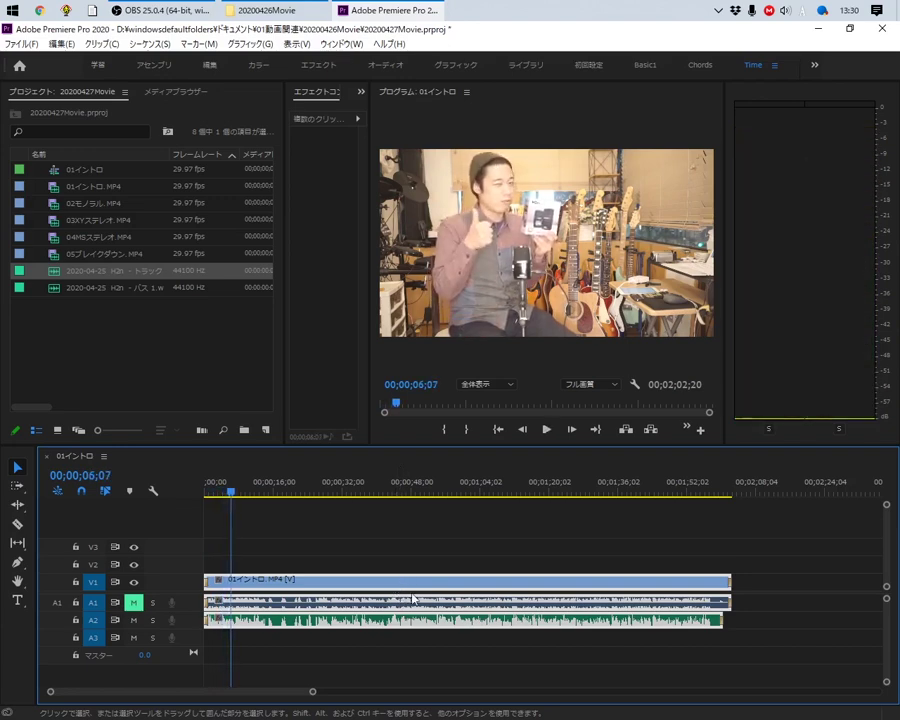
{"action": "left_click", "coordinate": [703, 486]}
{"action": "key", "text": "space"}
{"action": "key", "text": "equal"}
{"action": "key", "text": "equal"}
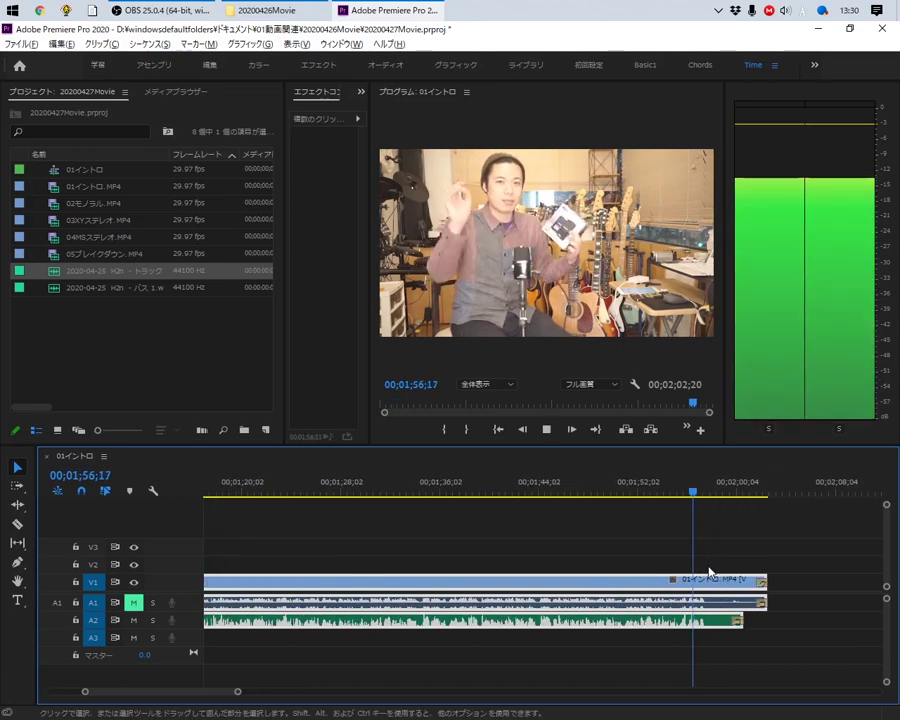
{"action": "key", "text": "space"}
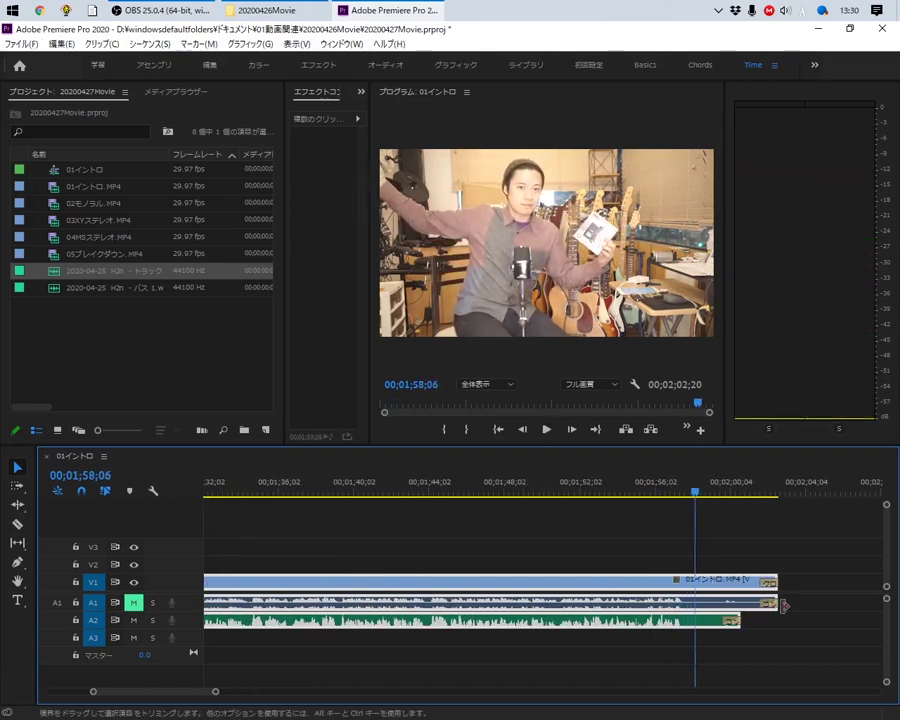
Trim the V1/A1 and A2 tails earlier and replay the ending to check the fade-out
{"action": "left_click_drag", "start_coordinate": [776, 601], "coordinate": [768, 634]}
{"action": "left_click", "coordinate": [770, 583]}
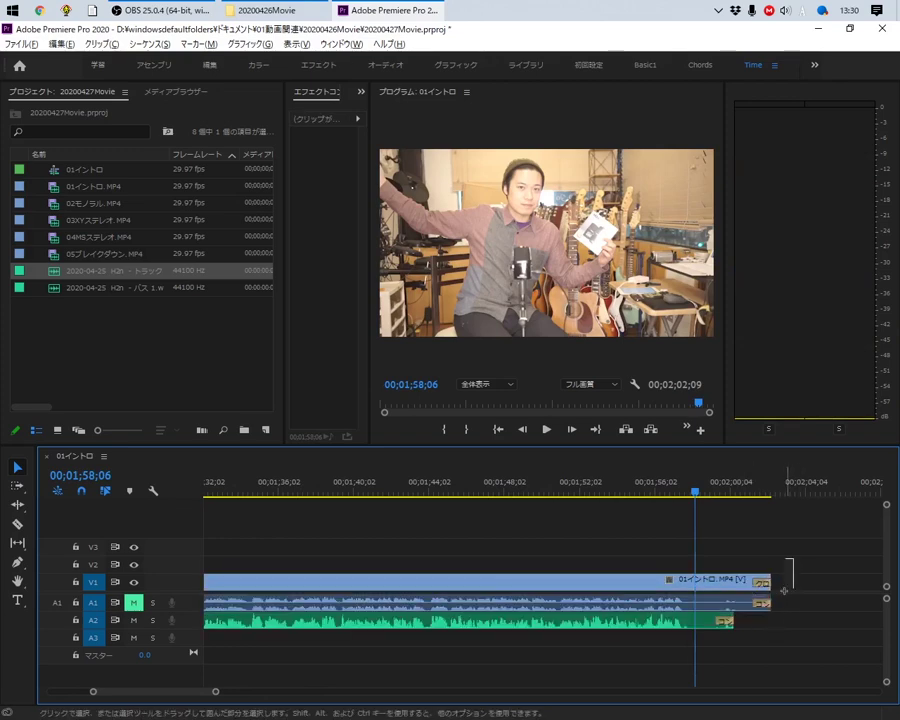
{"action": "left_click", "coordinate": [772, 604]}
{"action": "mouse_move", "coordinate": [773, 604]}
{"action": "left_mouse_down"}
{"action": "mouse_move", "coordinate": [733, 604]}
{"action": "mouse_move", "coordinate": [697, 623]}
{"action": "left_mouse_up"}
{"action": "key", "text": "="}
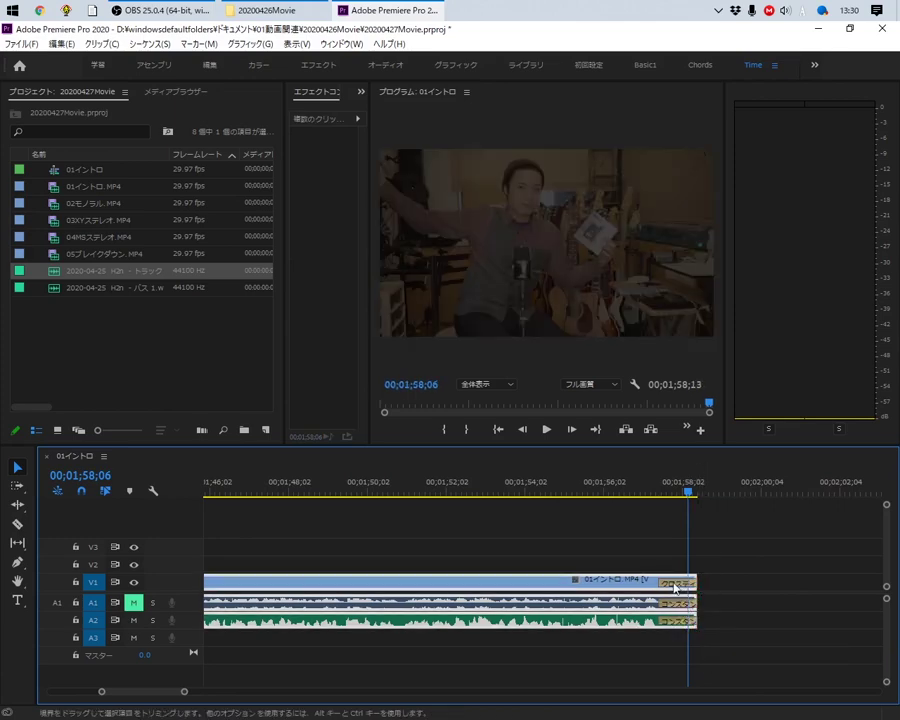
{"action": "left_click", "coordinate": [628, 490]}
{"action": "key", "text": "space"}
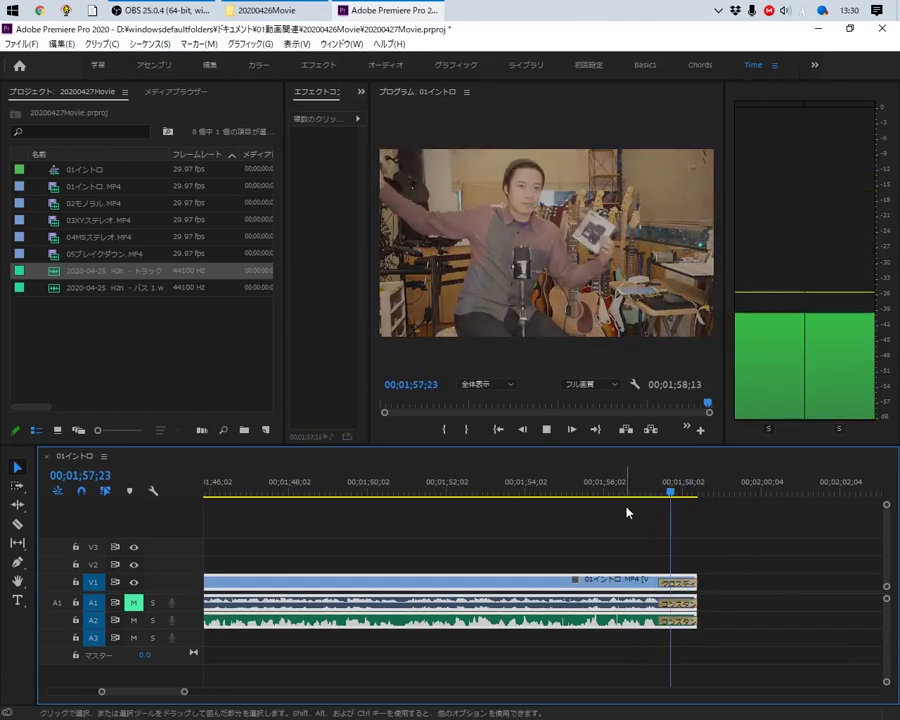
{"action": "left_click", "coordinate": [635, 547]}
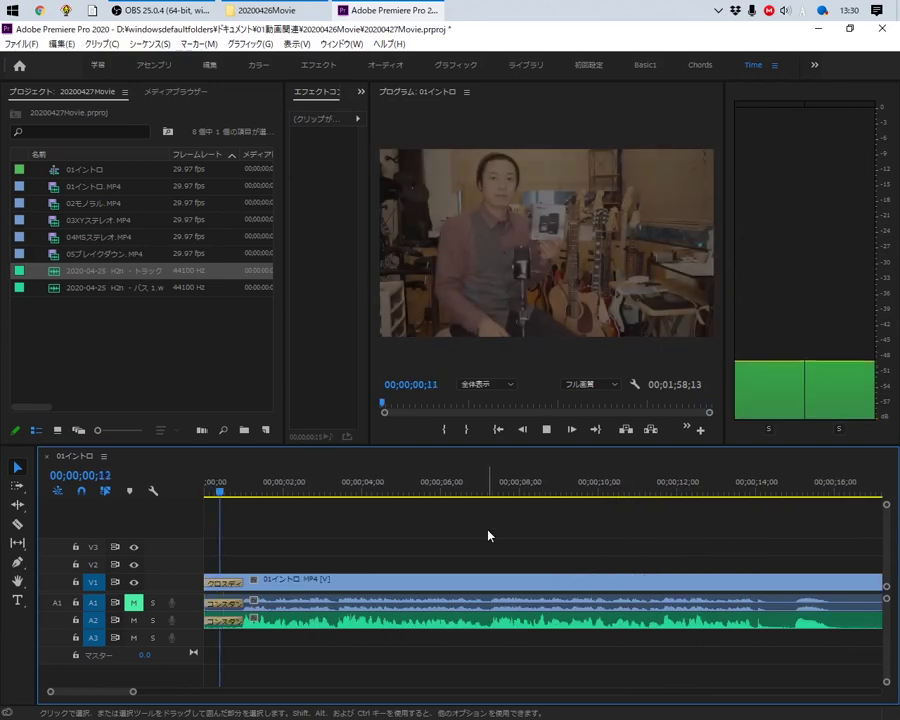
Make a new sequence named 02Guitar with Ctrl+N
{"action": "key", "text": "space"}
{"action": "left_click", "coordinate": [134, 357]}
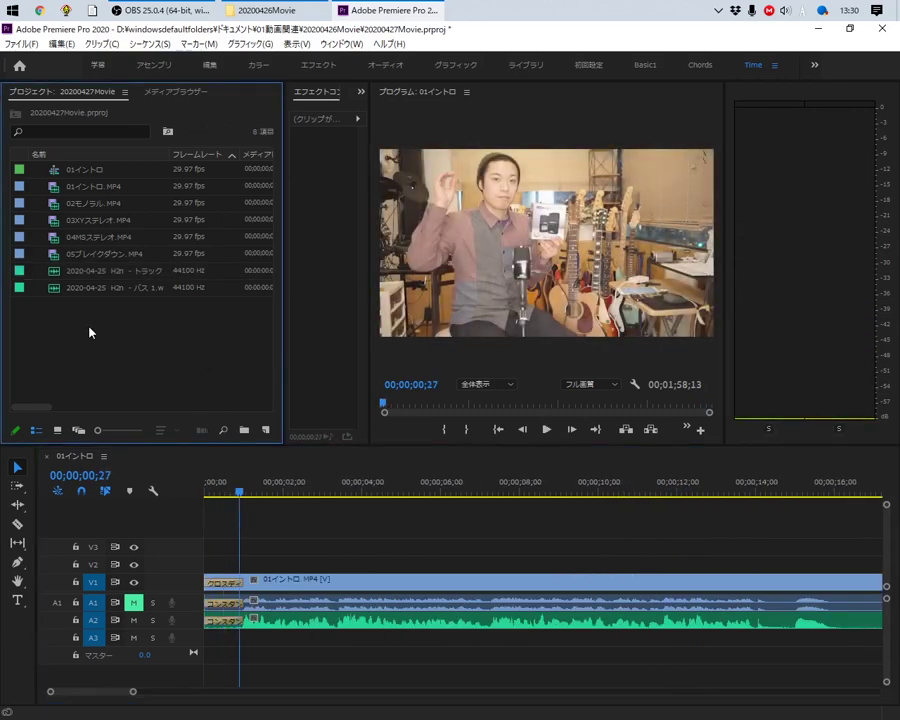
{"action": "key", "text": "ctrl+n"}
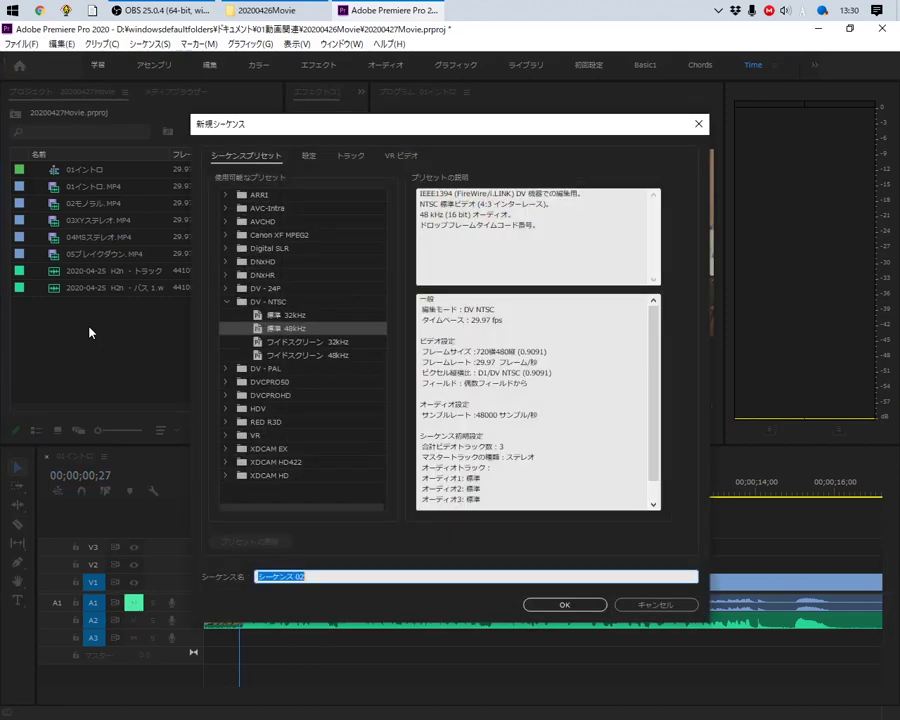
{"action": "type", "text": "02Guit"}
{"action": "type", "text": "ar"}
{"action": "key", "text": "Return"}
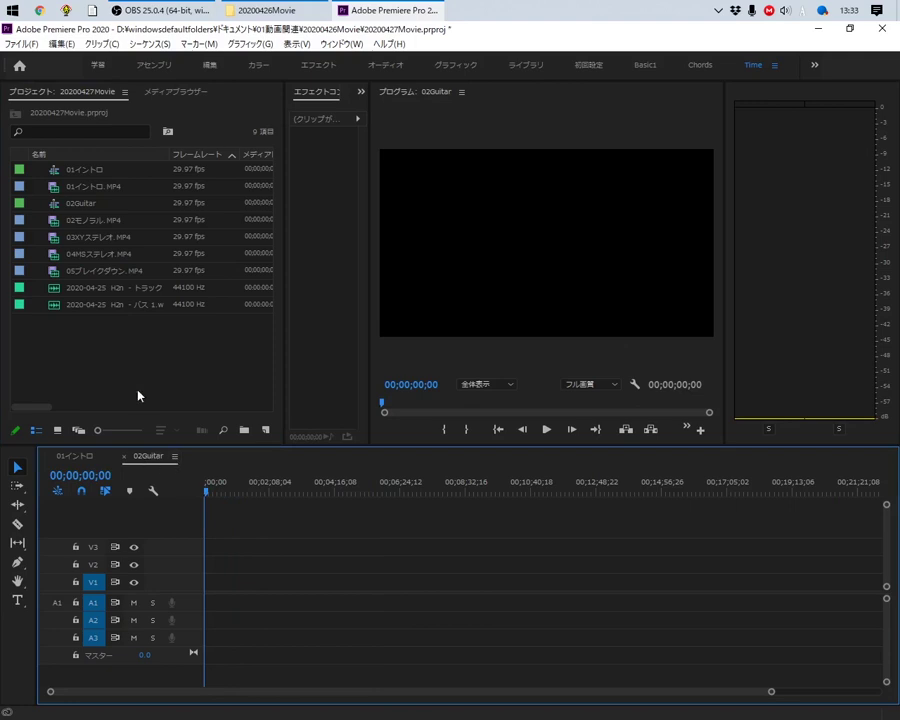
Add the 02モノラル, 03XYステレオ and 04MSステレオ clips to the 02Guitar sequence
{"action": "left_click", "coordinate": [129, 364]}
{"action": "left_click", "coordinate": [86, 226]}
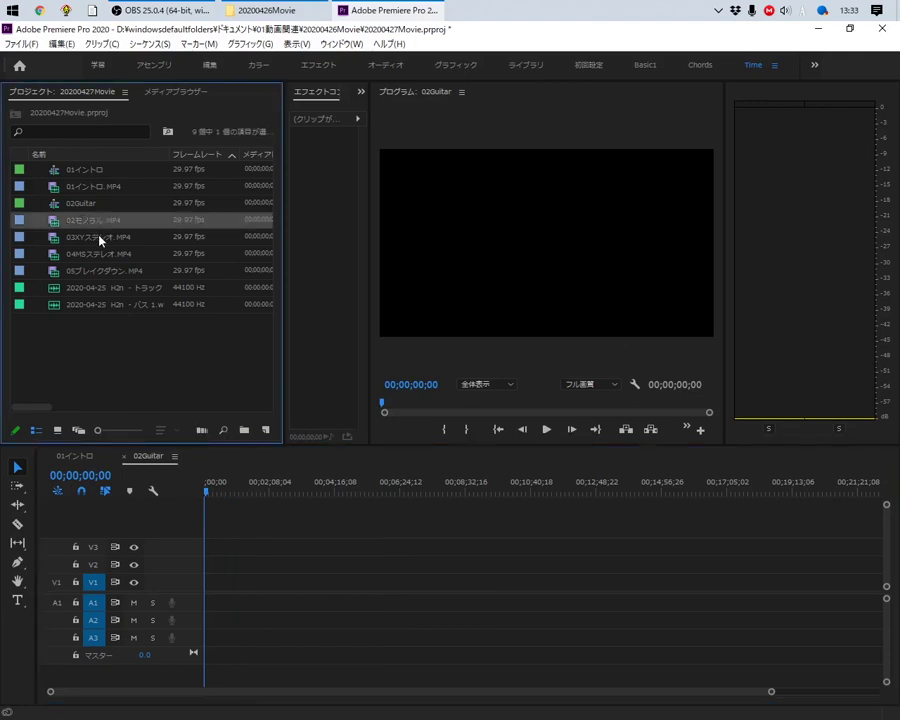
{"action": "left_click", "coordinate": [99, 238], "text": "shift"}
{"action": "left_click", "coordinate": [101, 254], "text": "shift"}
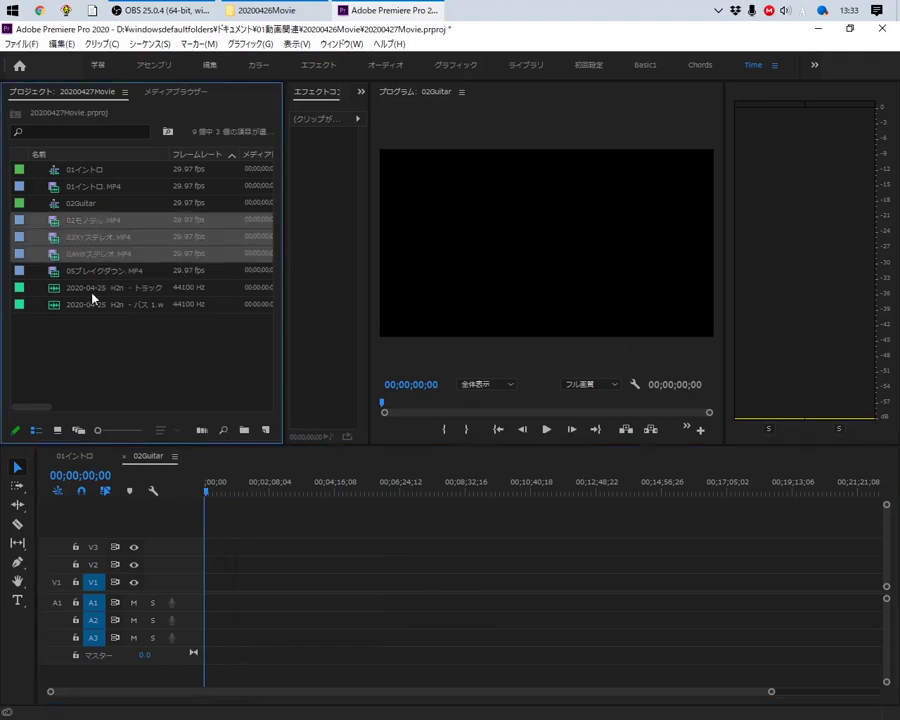
{"action": "left_click", "coordinate": [96, 220]}
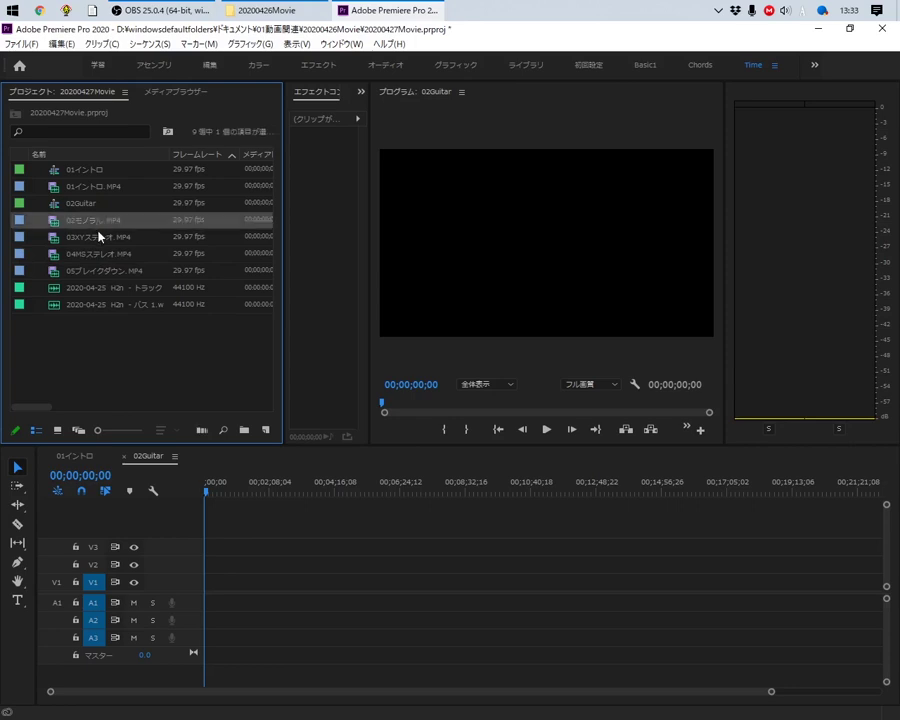
{"action": "left_click", "coordinate": [98, 253], "text": "shift"}
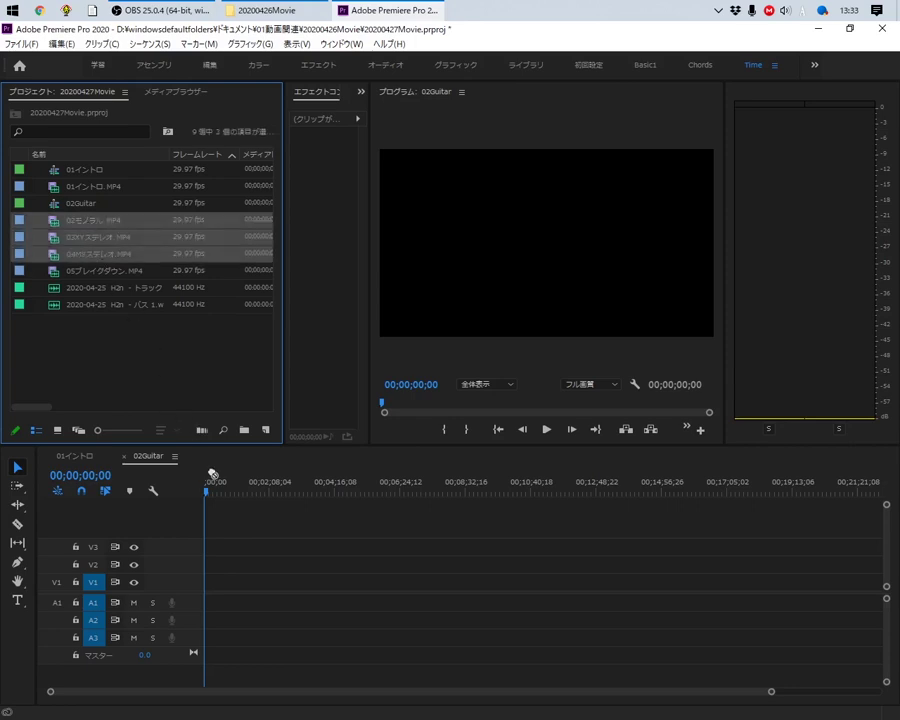
{"action": "left_click_drag", "start_coordinate": [213, 473], "coordinate": [206, 580]}
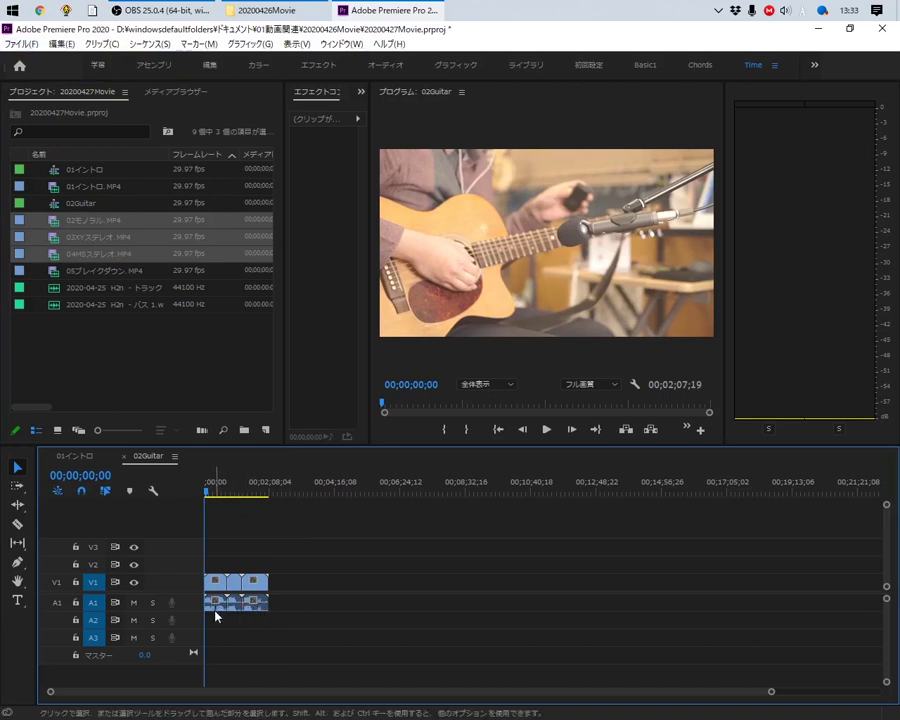
Move the three guitar clips so they start near 3:26, and mute track A1
{"action": "scroll", "coordinate": [214, 606], "scroll_direction": "up", "scroll_amount": 5}
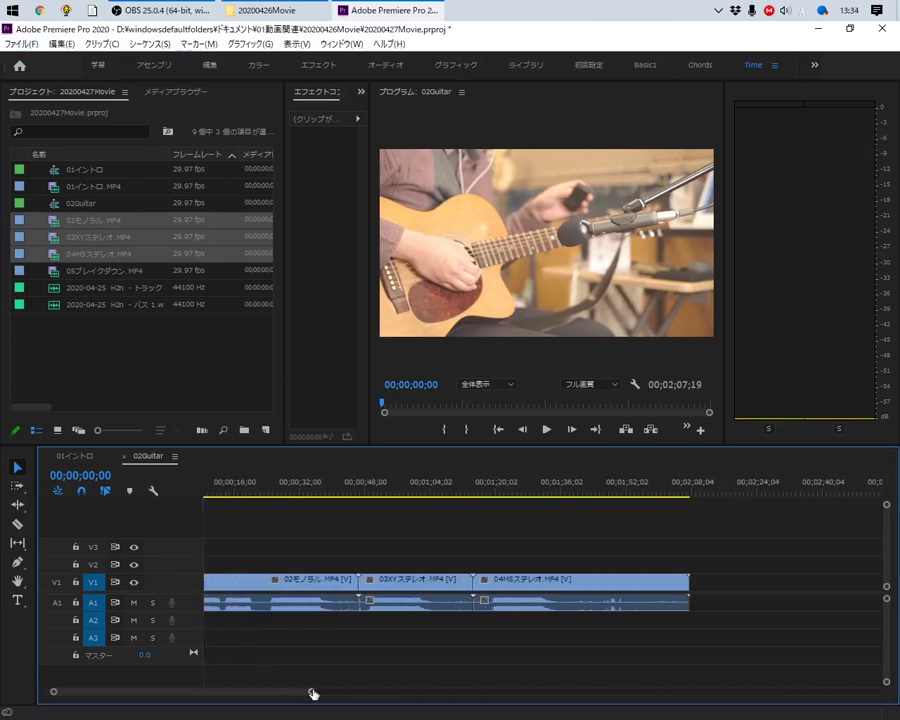
{"action": "scroll", "coordinate": [250, 694], "scroll_direction": "up", "scroll_amount": 2}
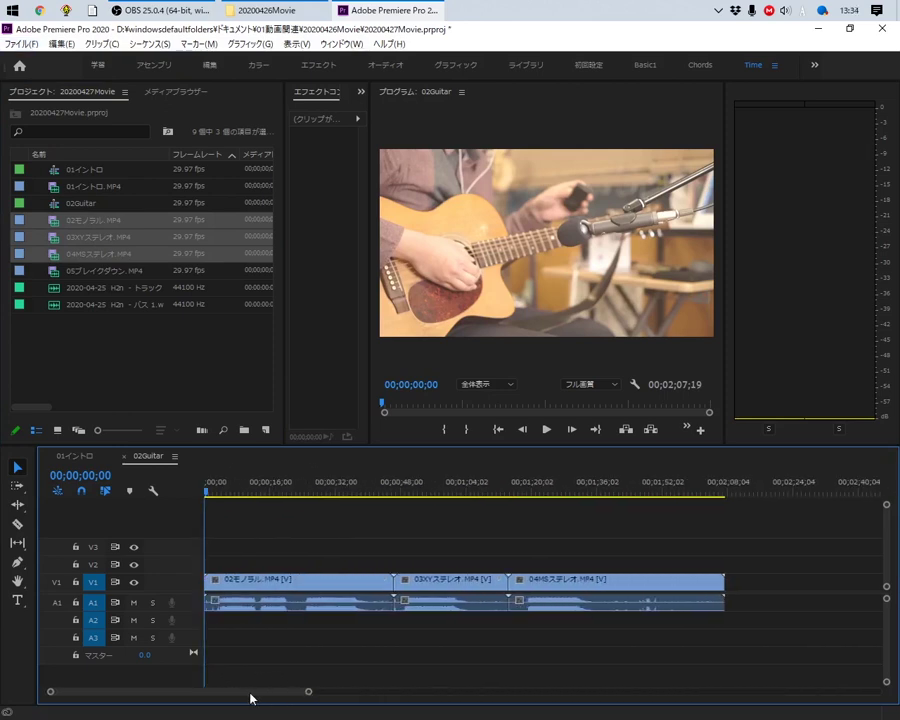
{"action": "left_click", "coordinate": [238, 588]}
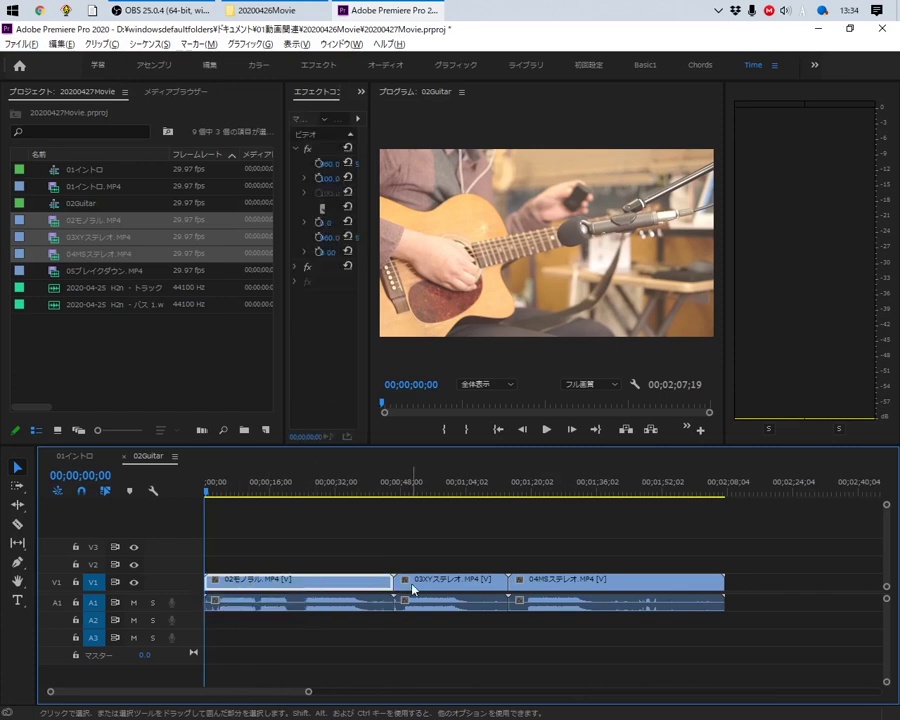
{"action": "left_click", "coordinate": [306, 619]}
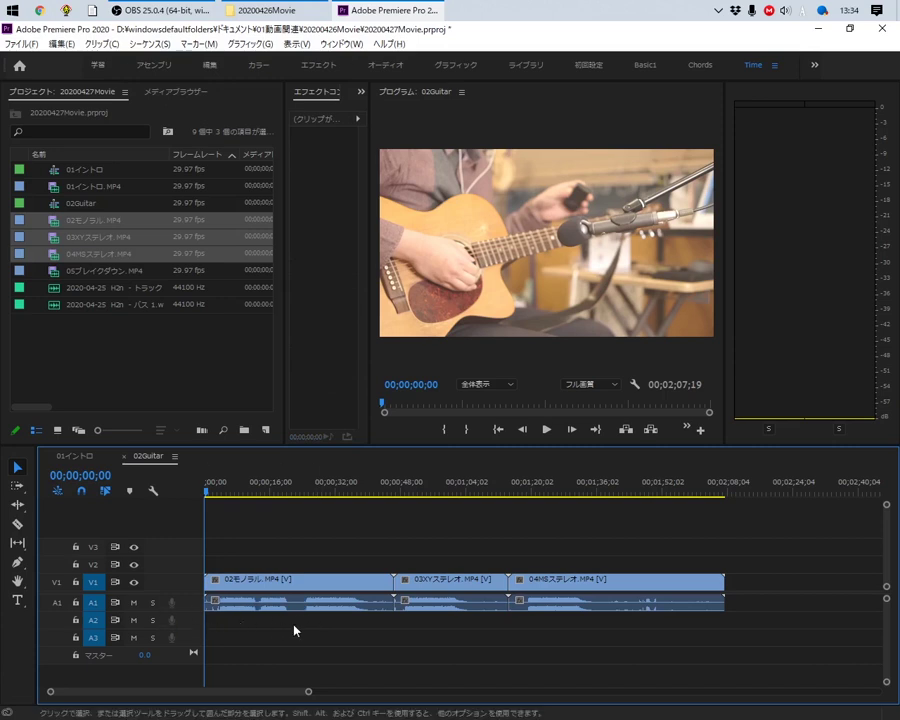
{"action": "key", "text": "minus"}
{"action": "key", "text": "minus"}
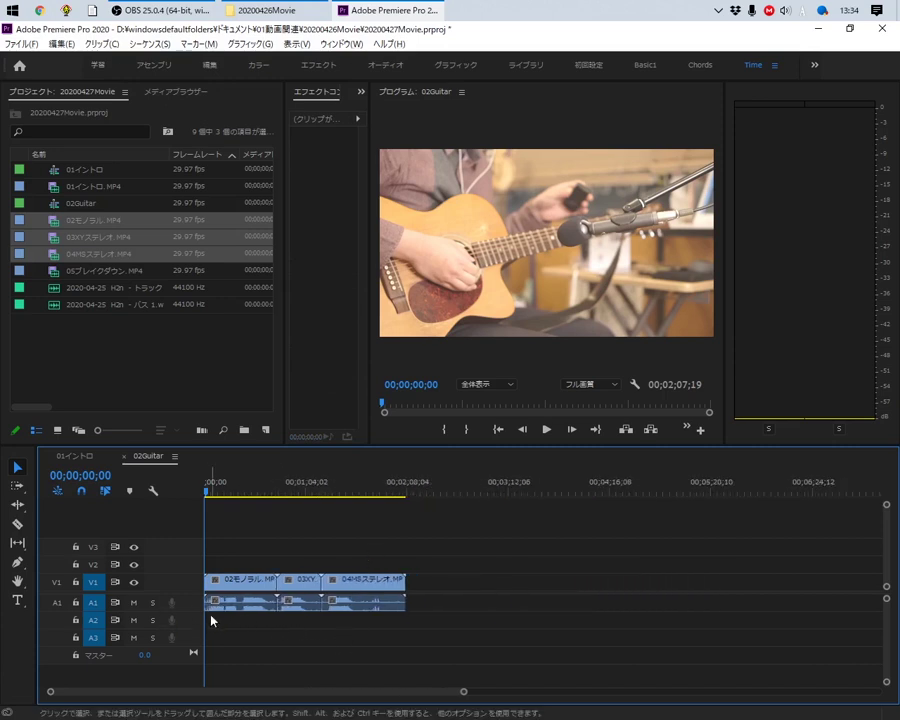
{"action": "left_click_drag", "start_coordinate": [247, 557], "coordinate": [367, 618]}
{"action": "left_click_drag", "start_coordinate": [264, 603], "coordinate": [590, 603]}
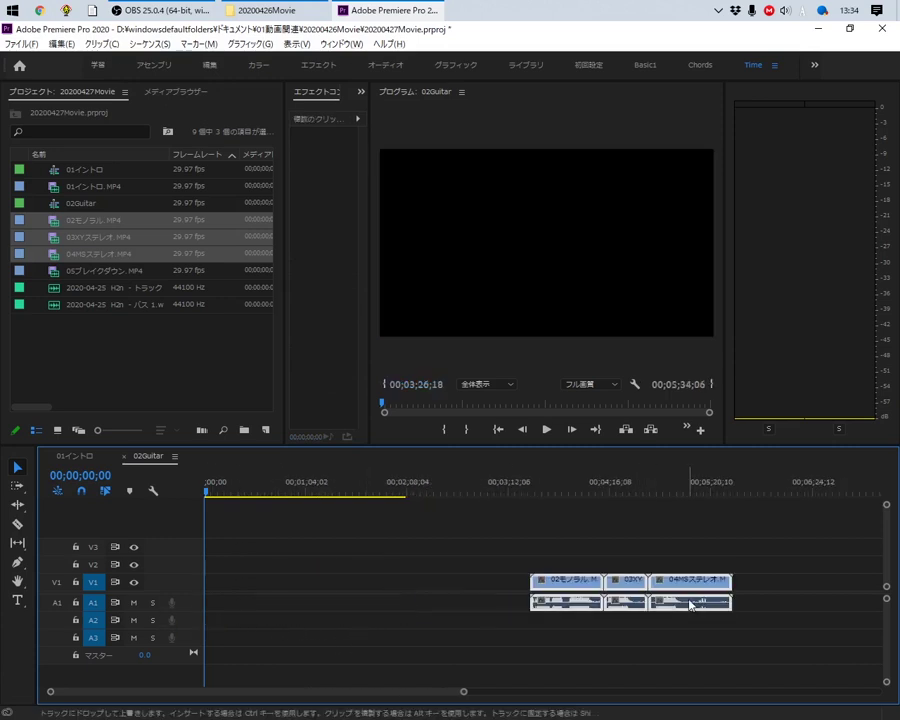
{"action": "left_click", "coordinate": [585, 603]}
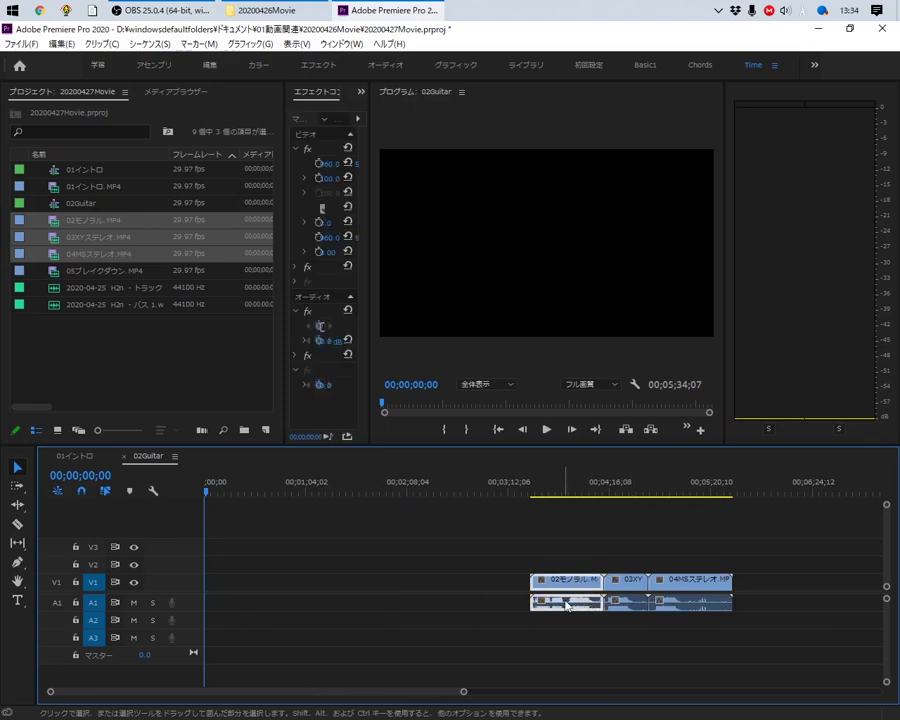
{"action": "left_click", "coordinate": [133, 602]}
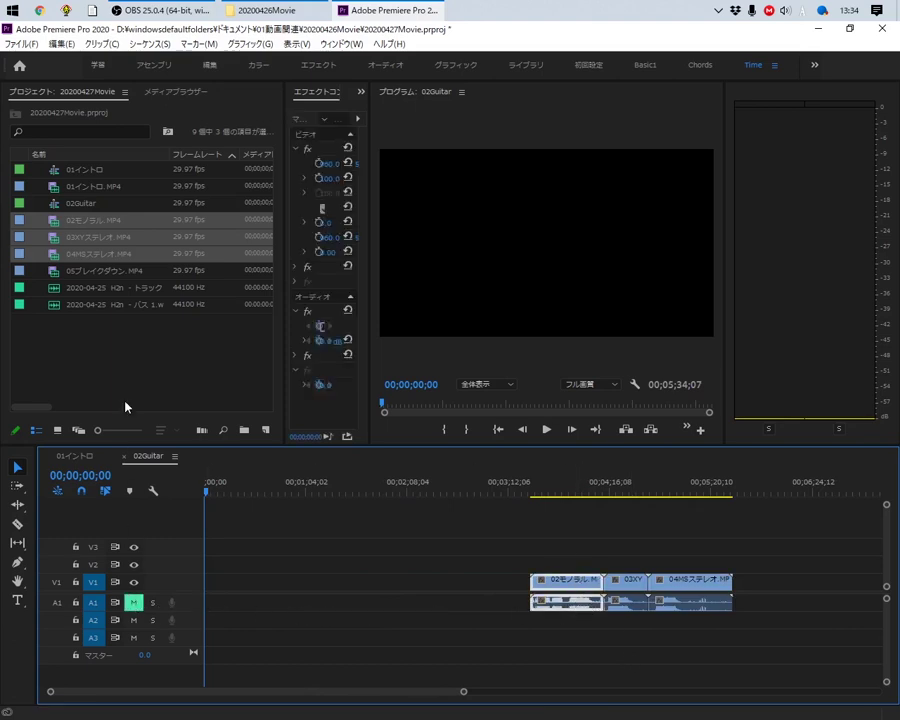
{"action": "left_click", "coordinate": [110, 342]}
{"action": "left_click", "coordinate": [100, 303]}
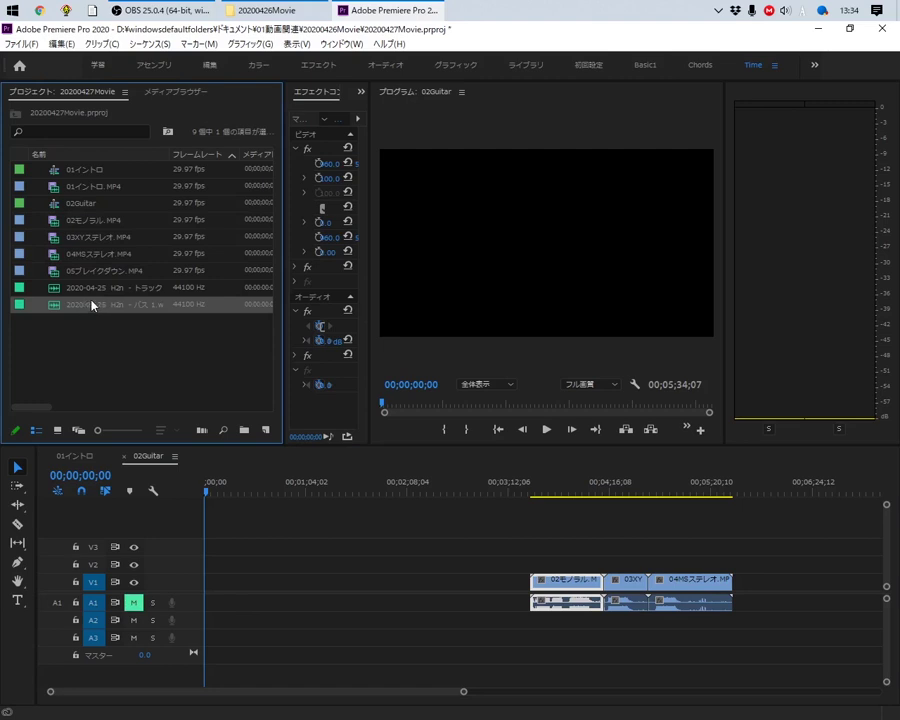
Widen the Name column and drop バス 1.wav onto track A2 at 00;00
{"action": "left_click_drag", "start_coordinate": [172, 150], "coordinate": [208, 155]}
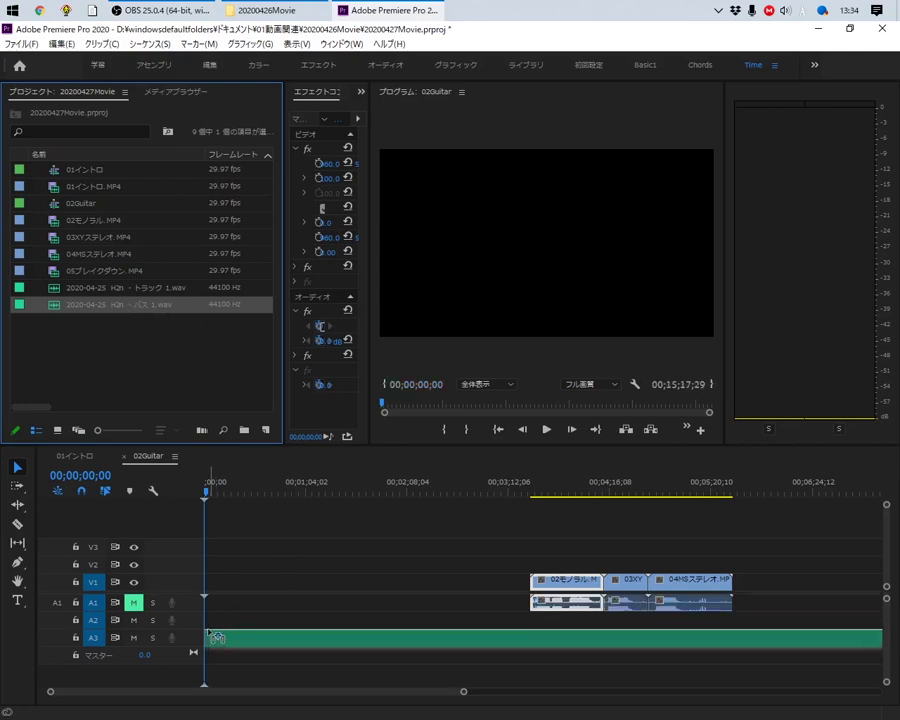
{"action": "left_click_drag", "start_coordinate": [294, 596], "coordinate": [200, 618]}
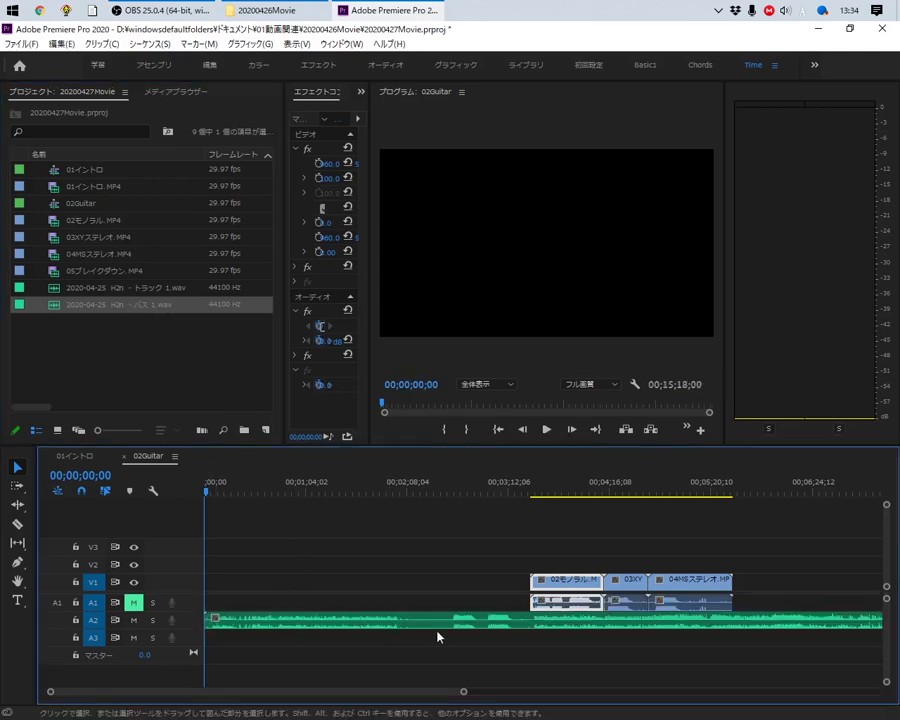
{"action": "key", "text": "minus"}
{"action": "key", "text": "minus"}
Play the recording from about 1:52 and stop at 02;04;08
{"action": "left_click", "coordinate": [333, 488]}
{"action": "key", "text": "space"}
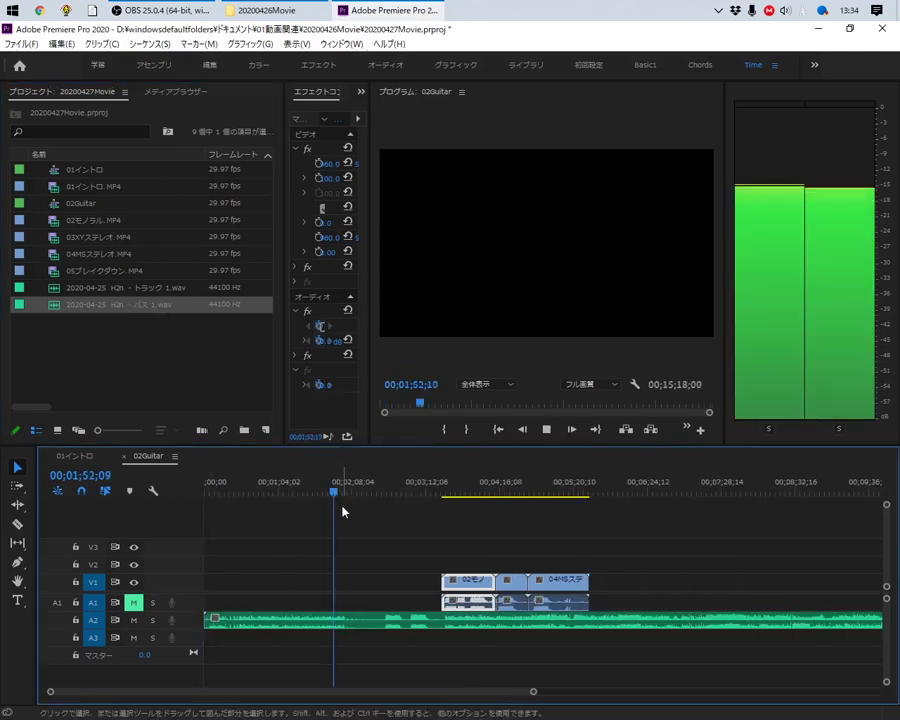
{"action": "scroll", "coordinate": [310, 620], "scroll_direction": "up", "scroll_amount": 2}
{"action": "scroll", "coordinate": [314, 620], "scroll_direction": "up", "scroll_amount": 2}
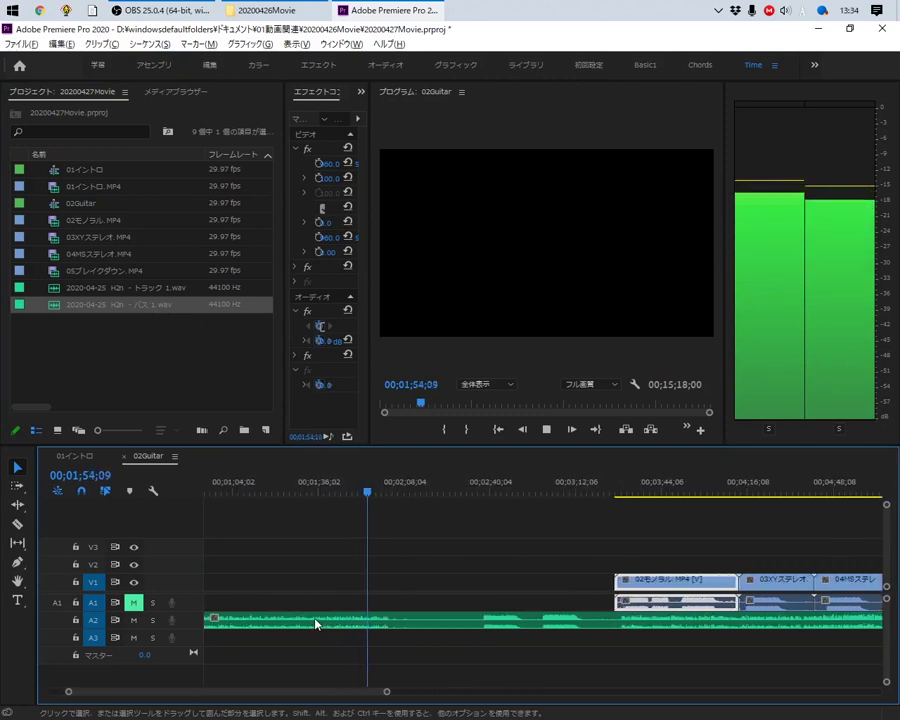
{"action": "scroll", "coordinate": [370, 582], "scroll_direction": "down", "scroll_amount": 2}
{"action": "scroll", "coordinate": [368, 580], "scroll_direction": "up", "scroll_amount": 2}
{"action": "scroll", "coordinate": [228, 624], "scroll_direction": "up", "scroll_amount": 1}
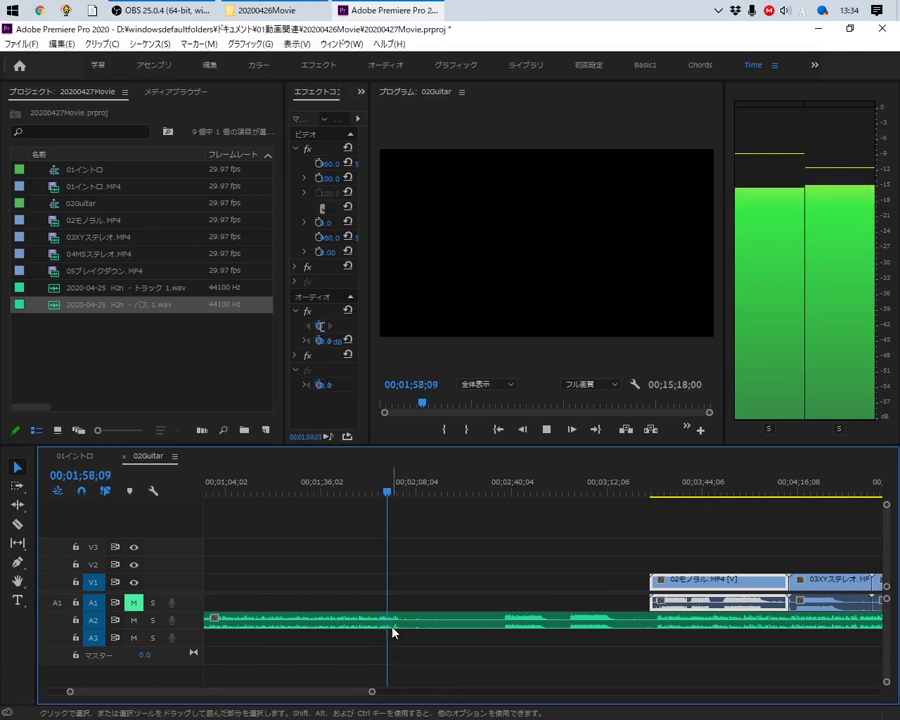
{"action": "scroll", "coordinate": [196, 625], "scroll_direction": "up", "scroll_amount": 1}
{"action": "scroll", "coordinate": [196, 625], "scroll_direction": "up", "scroll_amount": 2}
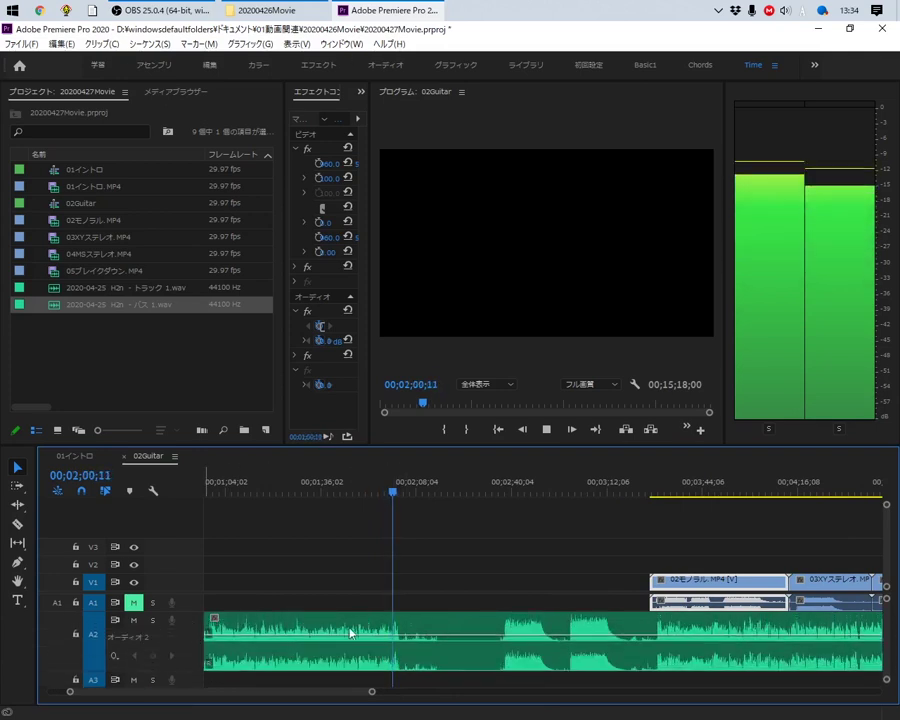
{"action": "scroll", "coordinate": [400, 626], "scroll_direction": "down", "scroll_amount": 2}
{"action": "scroll", "coordinate": [380, 634], "scroll_direction": "up", "scroll_amount": 1}
{"action": "scroll", "coordinate": [380, 634], "scroll_direction": "up", "scroll_amount": 2}
{"action": "scroll", "coordinate": [426, 640], "scroll_direction": "up", "scroll_amount": 1}
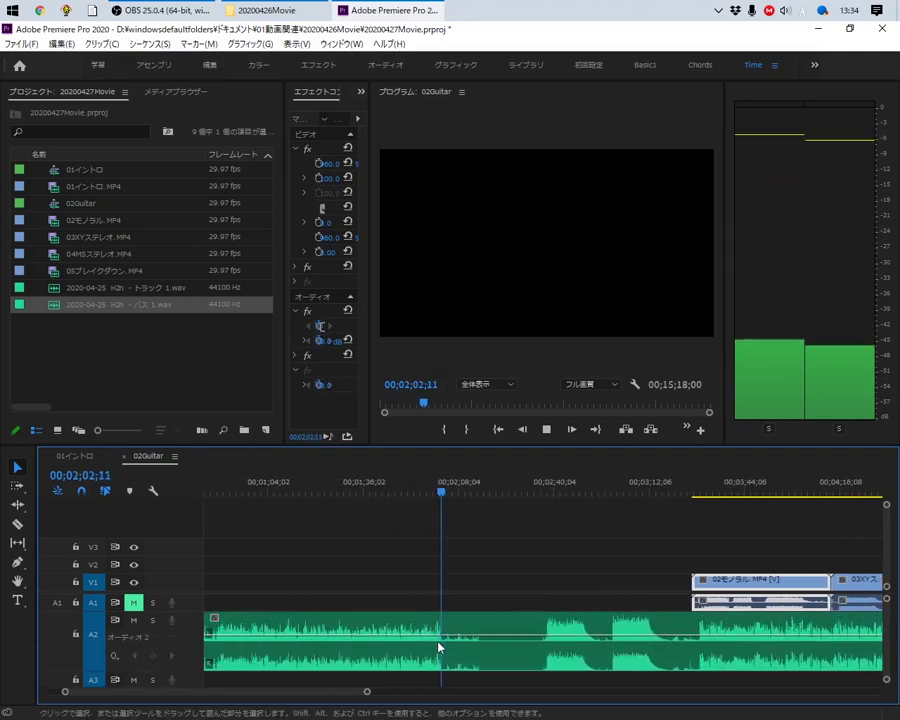
{"action": "key", "text": "space"}
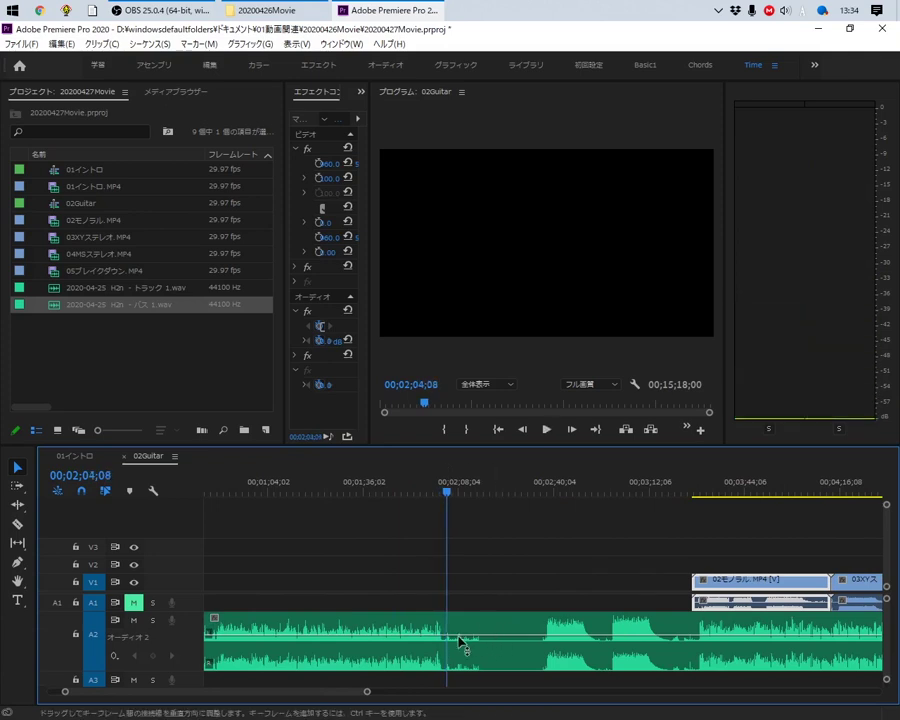
Razor the A2 バス clip at about 2:04 and delete the part before the cut
{"action": "left_click", "coordinate": [500, 648]}
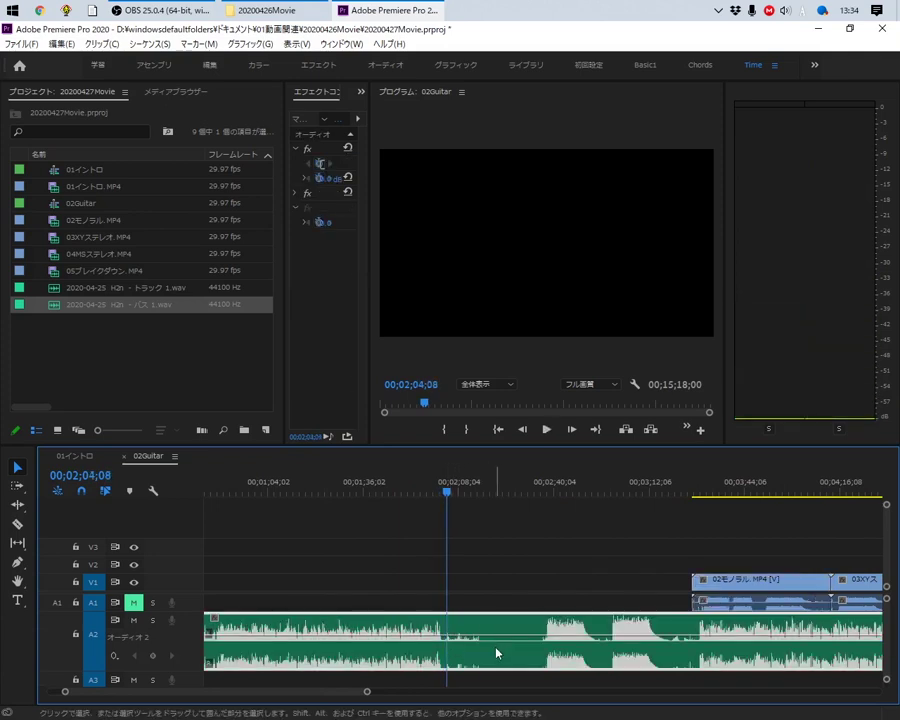
{"action": "key", "text": "c"}
{"action": "left_click", "coordinate": [491, 650]}
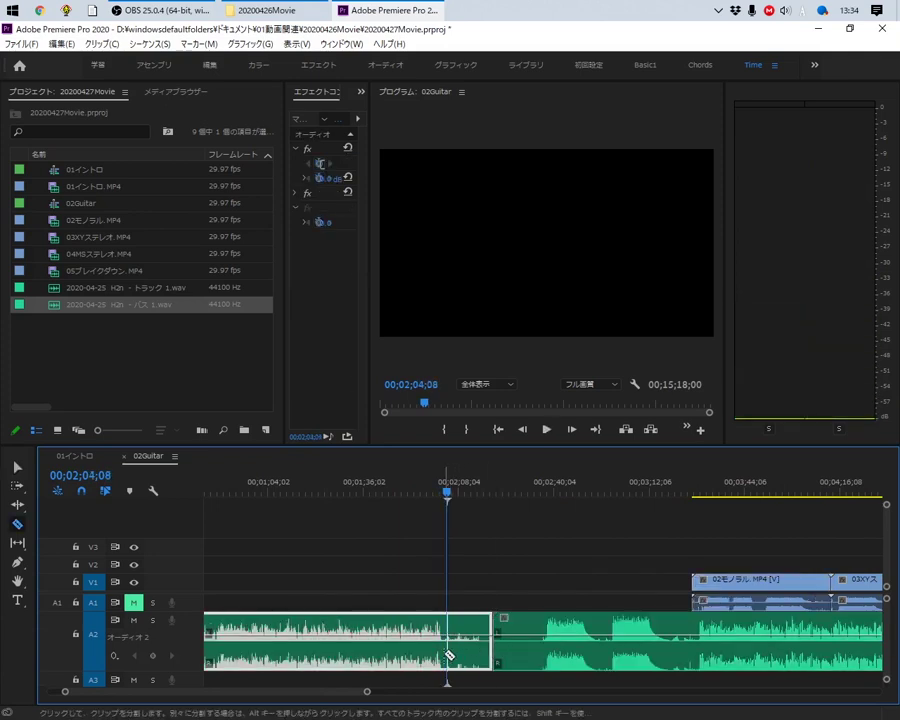
{"action": "key", "text": "Delete"}
{"action": "scroll", "coordinate": [556, 657], "scroll_direction": "down", "scroll_amount": 8}
{"action": "key", "text": "space"}
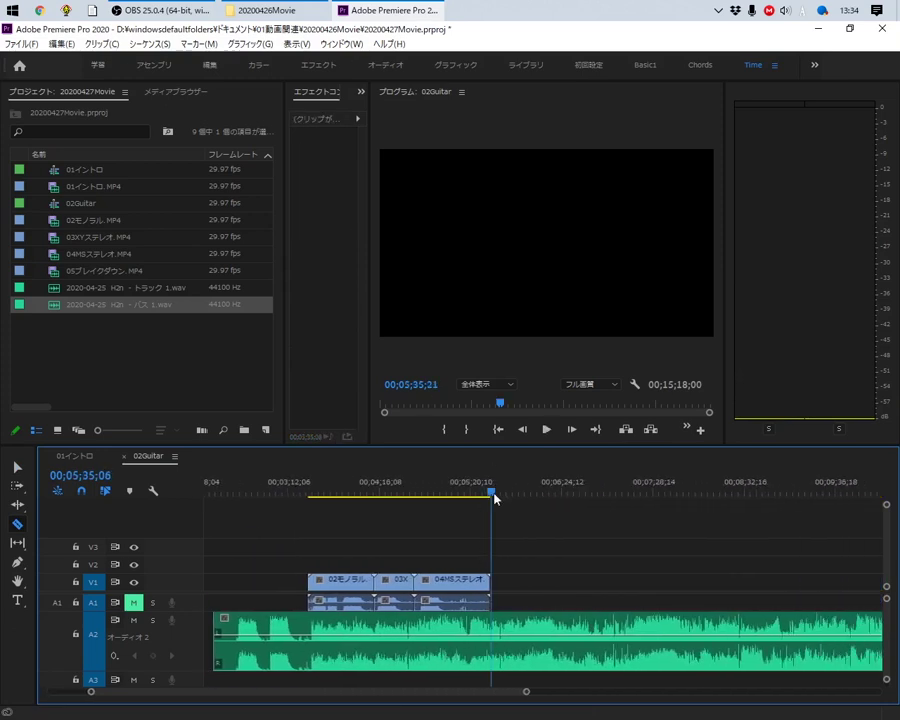
Preview playback and park the playhead at about 3:23
{"action": "left_click_drag", "start_coordinate": [489, 502], "coordinate": [456, 497]}
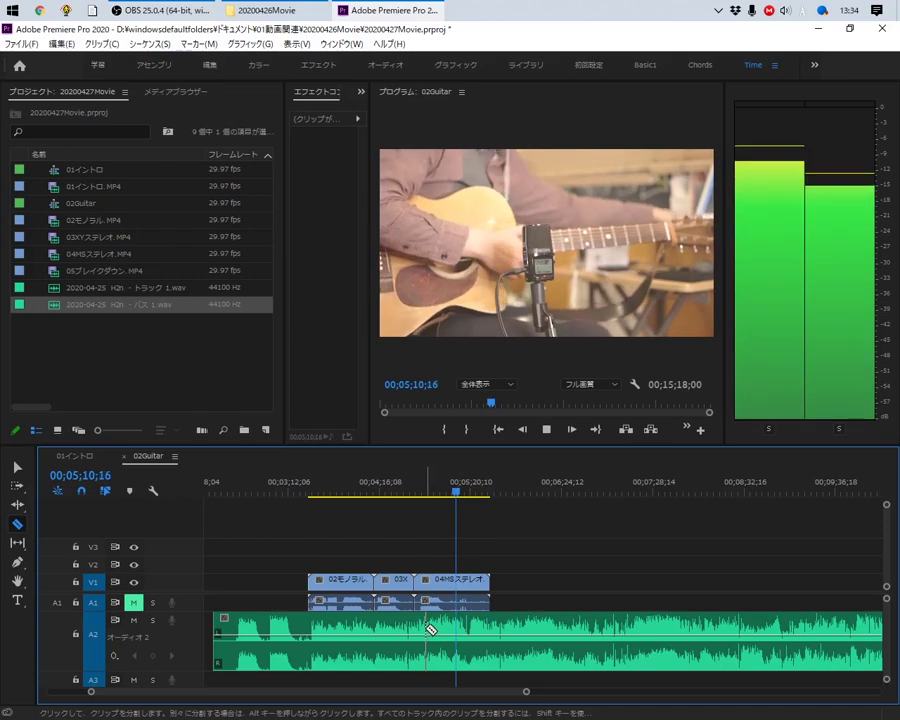
{"action": "left_click", "coordinate": [405, 483]}
{"action": "left_click", "coordinate": [310, 483]}
{"action": "key", "text": "space"}
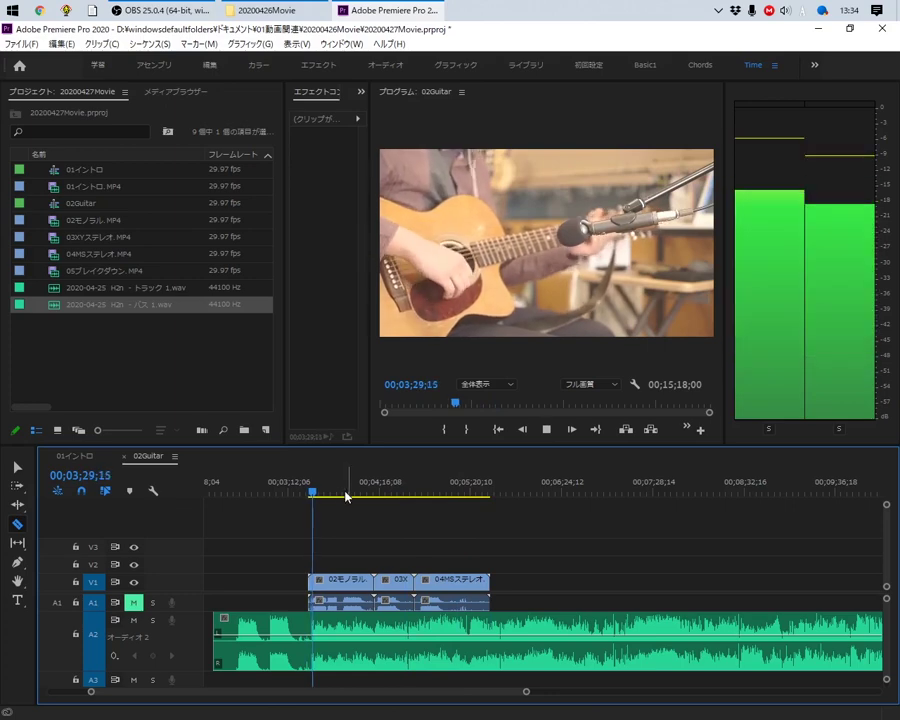
{"action": "left_click_drag", "start_coordinate": [311, 493], "coordinate": [312, 493]}
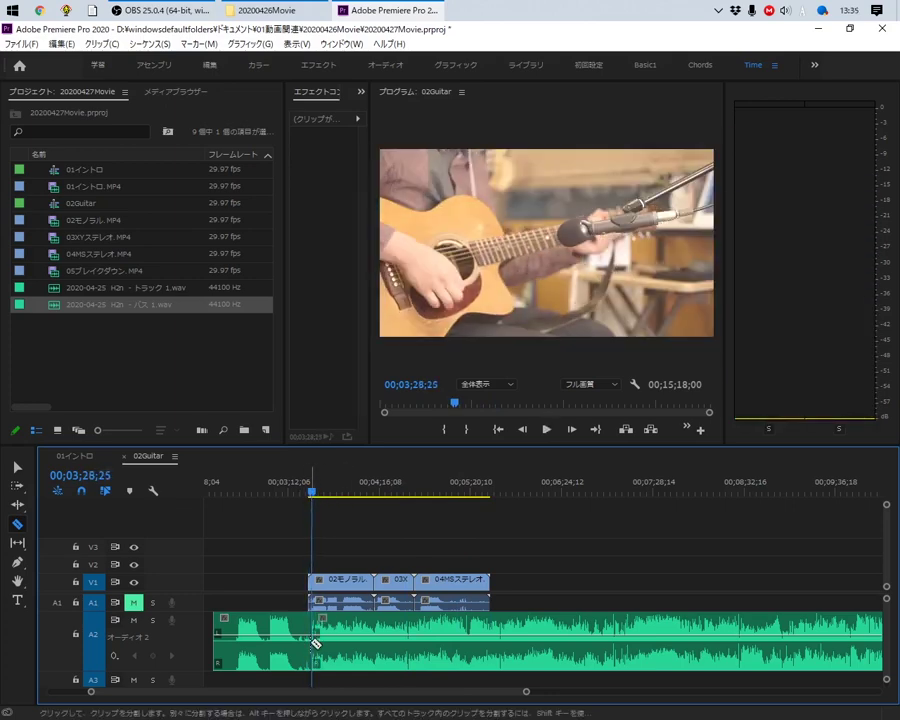
Delete the audio after the cut and slide the remaining piece to end with the guitar clips
{"action": "key", "text": "v"}
{"action": "left_click", "coordinate": [366, 663]}
{"action": "key", "text": "Delete"}
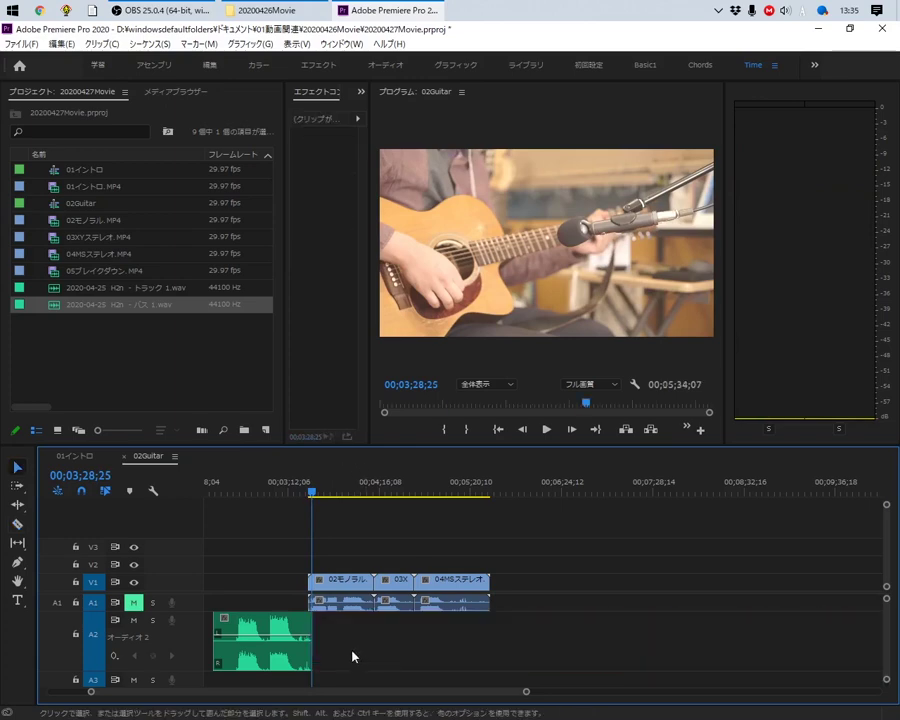
{"action": "left_click_drag", "start_coordinate": [278, 656], "coordinate": [455, 658]}
{"action": "scroll", "coordinate": [455, 658], "scroll_direction": "up", "scroll_amount": 1}
{"action": "key", "text": "space"}
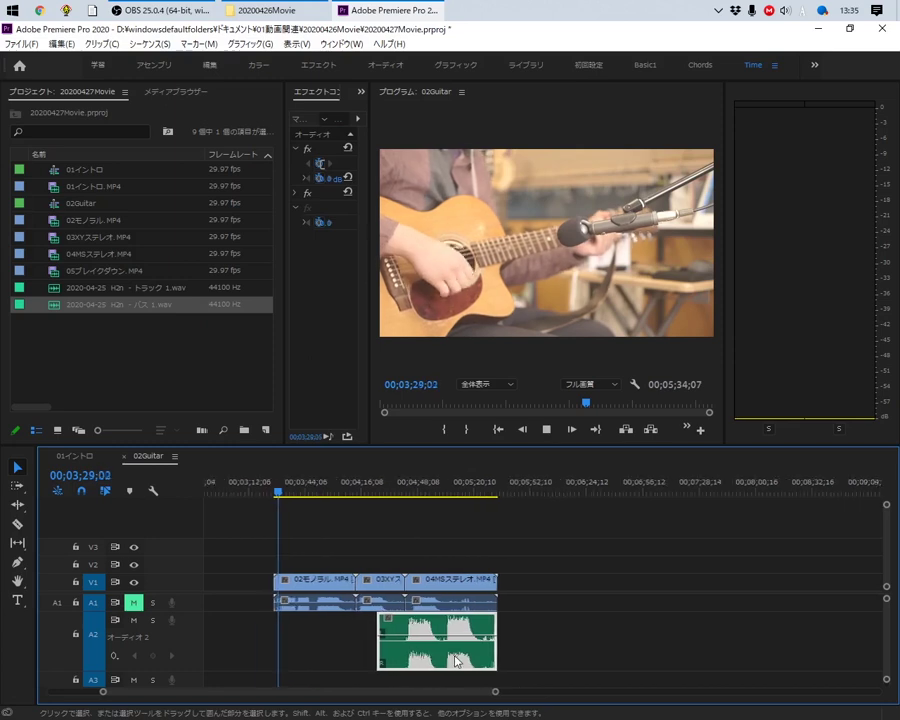
{"action": "scroll", "coordinate": [390, 644], "scroll_direction": "up", "scroll_amount": 3}
{"action": "key", "text": "space"}
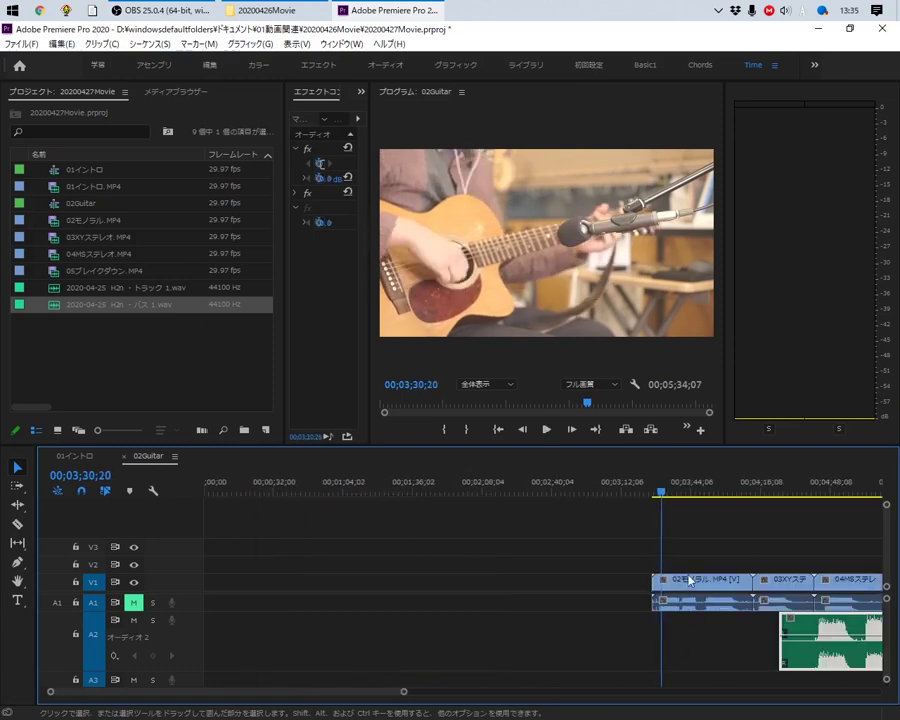
{"action": "left_click", "coordinate": [172, 288]}
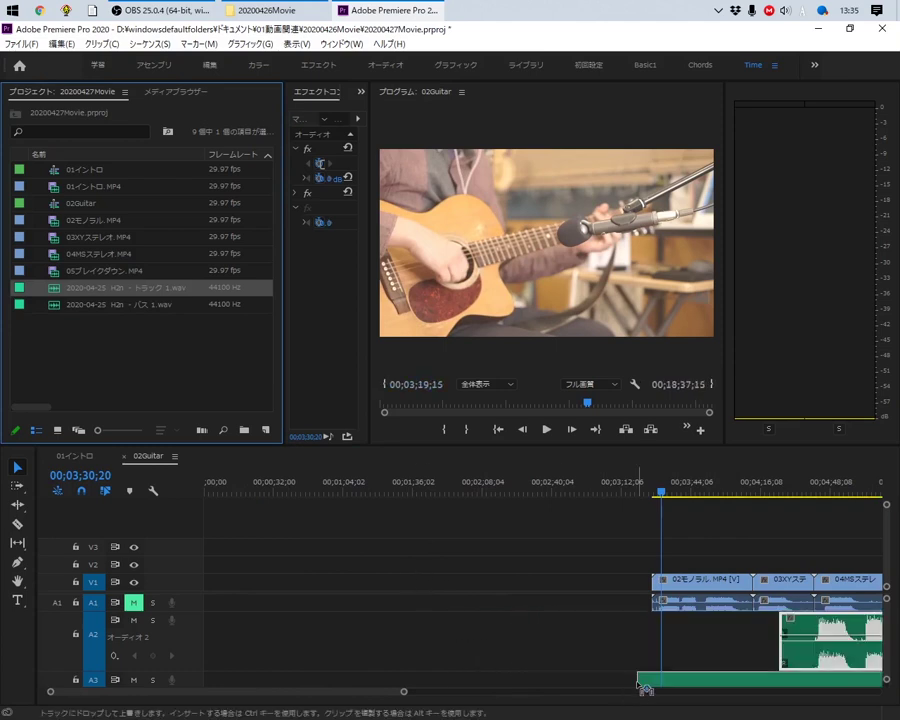
Place トラック 1.wav on track A3 and listen from about 2:48 to 2:50
{"action": "mouse_move", "coordinate": [424, 572]}
{"action": "left_mouse_down"}
{"action": "mouse_move", "coordinate": [646, 680]}
{"action": "mouse_move", "coordinate": [424, 680]}
{"action": "left_mouse_up"}
{"action": "key", "text": "minus"}
{"action": "left_click", "coordinate": [398, 487]}
{"action": "key", "text": "space"}
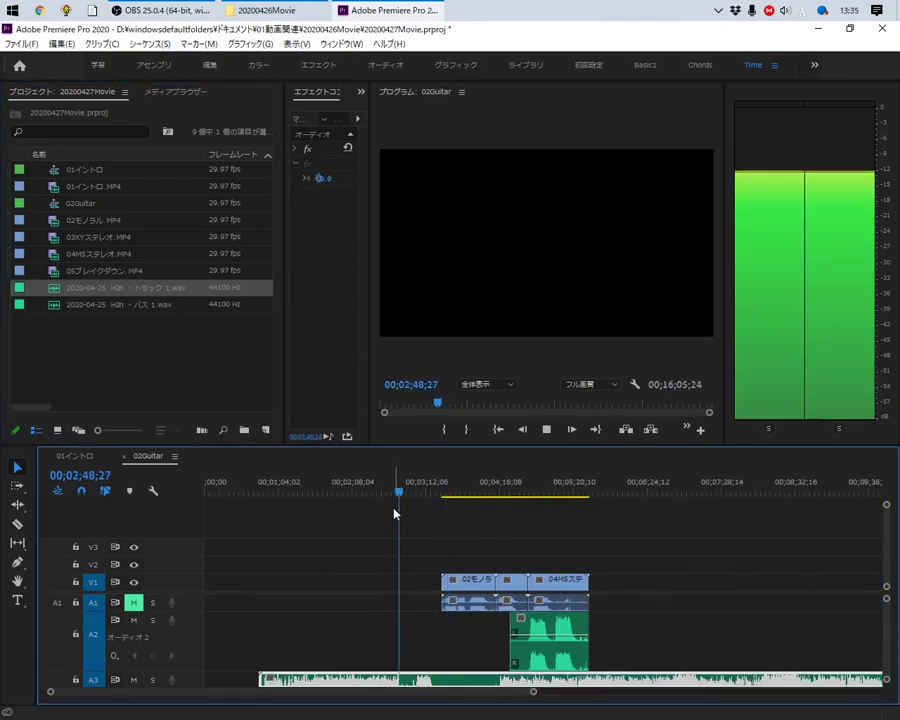
{"action": "scroll", "coordinate": [360, 645], "scroll_direction": "down", "scroll_amount": 1}
{"action": "key", "text": "space"}
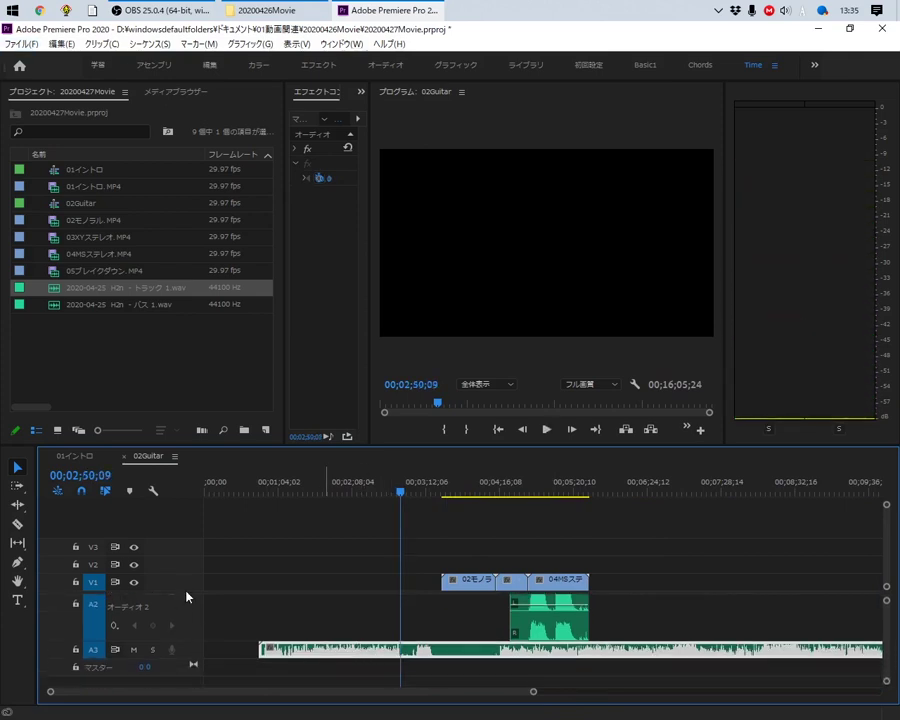
Enlarge the timeline panel and audio track heights, then play and zoom in around the playhead
{"action": "left_click_drag", "start_coordinate": [186, 593], "coordinate": [186, 535]}
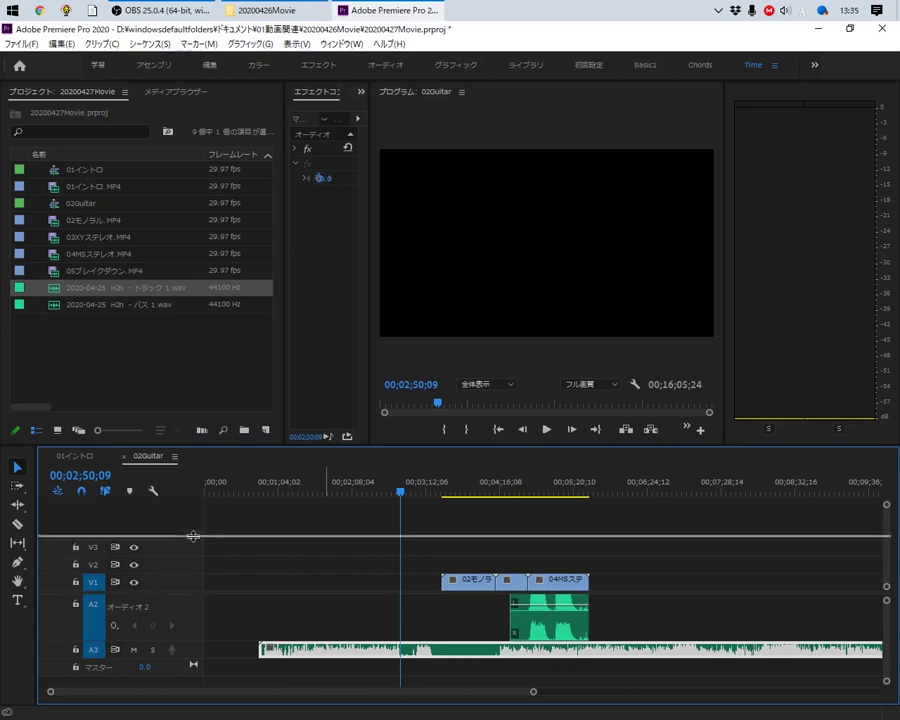
{"action": "key", "text": "alt+equal"}
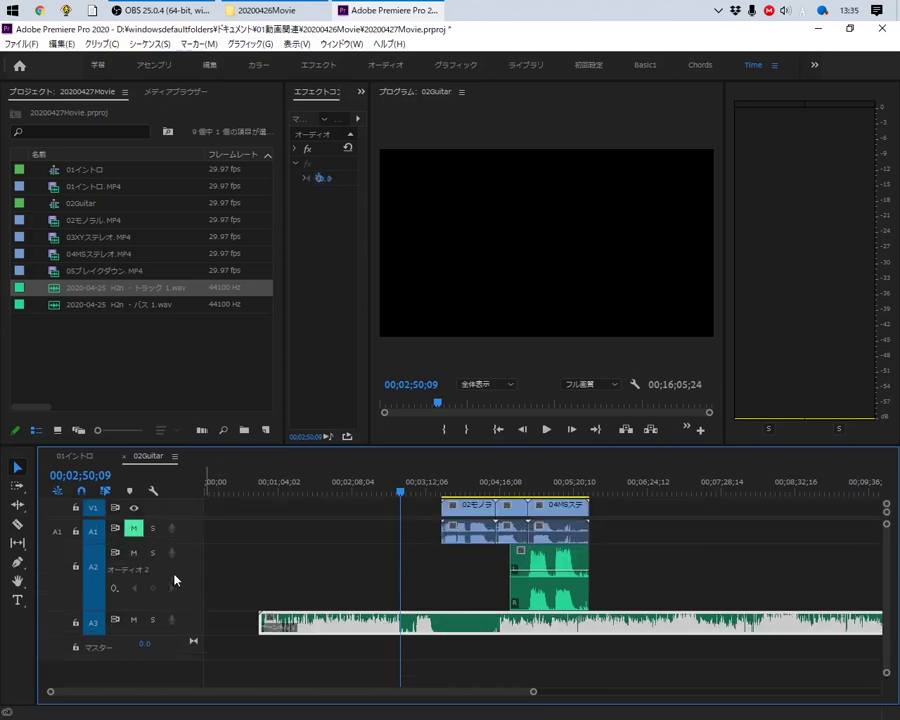
{"action": "key", "text": "alt+equal"}
{"action": "key", "text": "alt+equal"}
{"action": "key", "text": "alt+equal"}
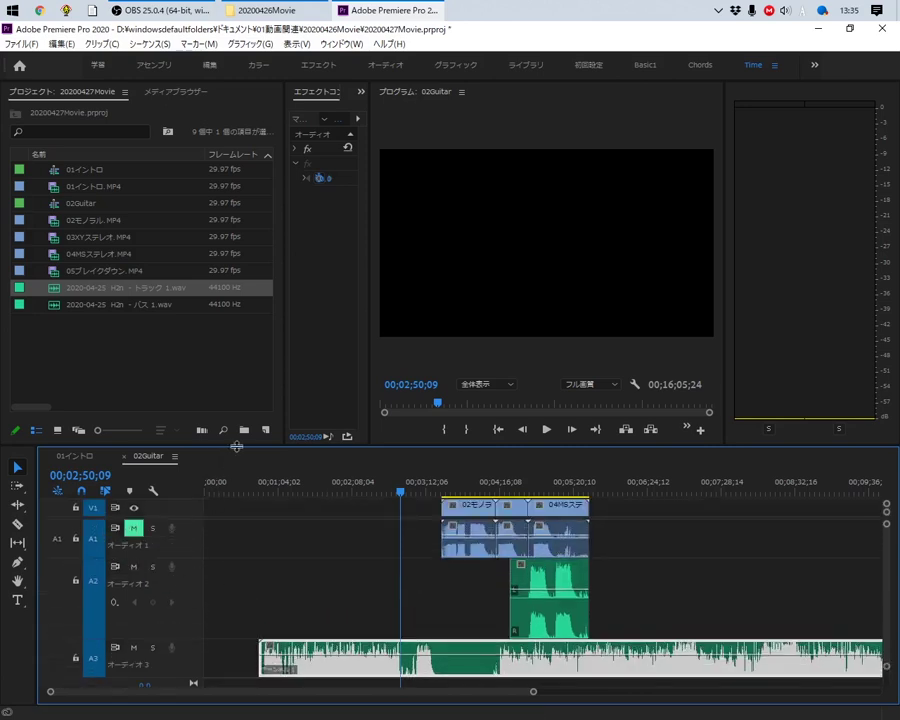
{"action": "left_click_drag", "start_coordinate": [237, 444], "coordinate": [237, 303]}
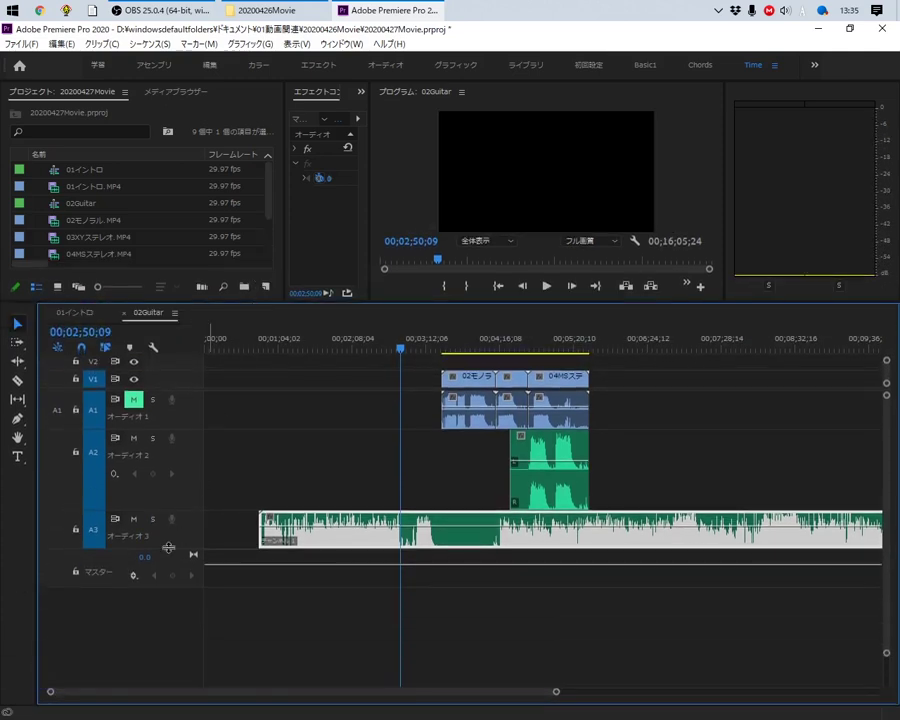
{"action": "key", "text": "alt+equal"}
{"action": "key", "text": "alt+equal"}
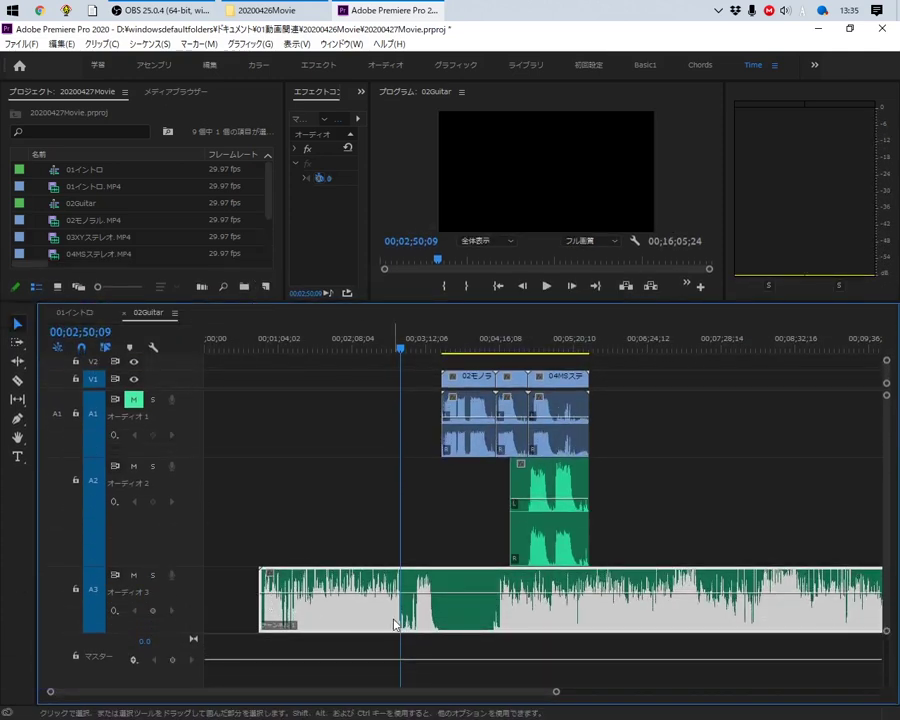
{"action": "key", "text": "space"}
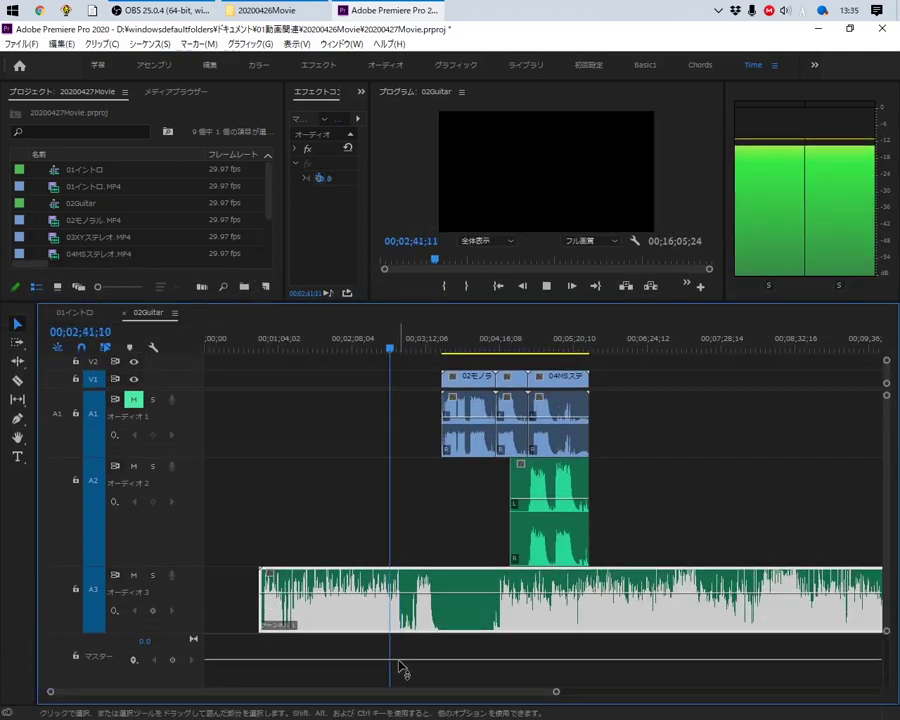
{"action": "key", "text": "equal"}
{"action": "key", "text": "equal"}
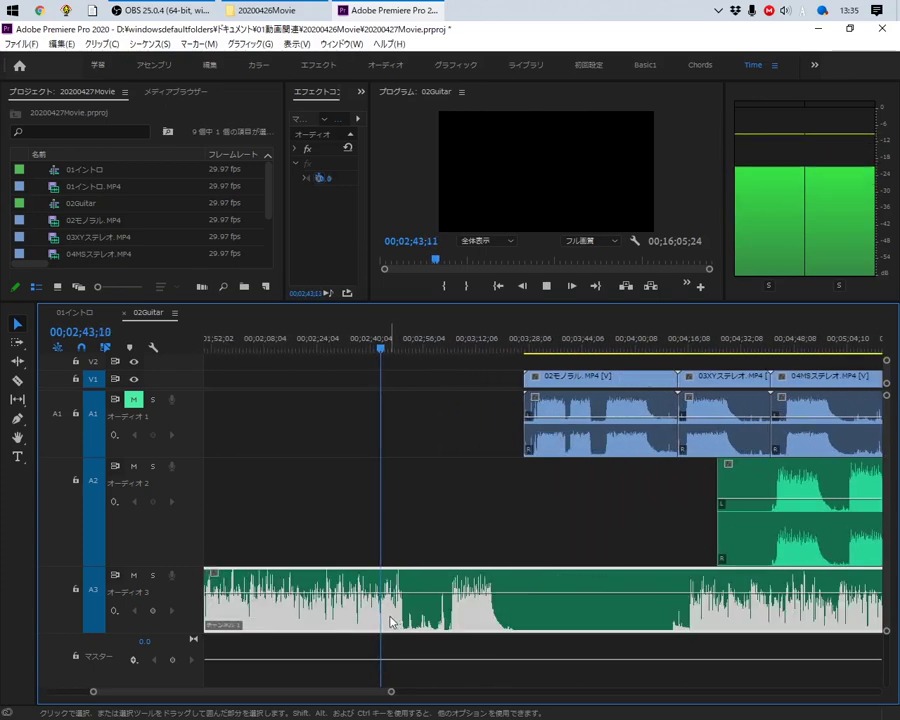
{"action": "key", "text": "equal"}
{"action": "key", "text": "equal"}
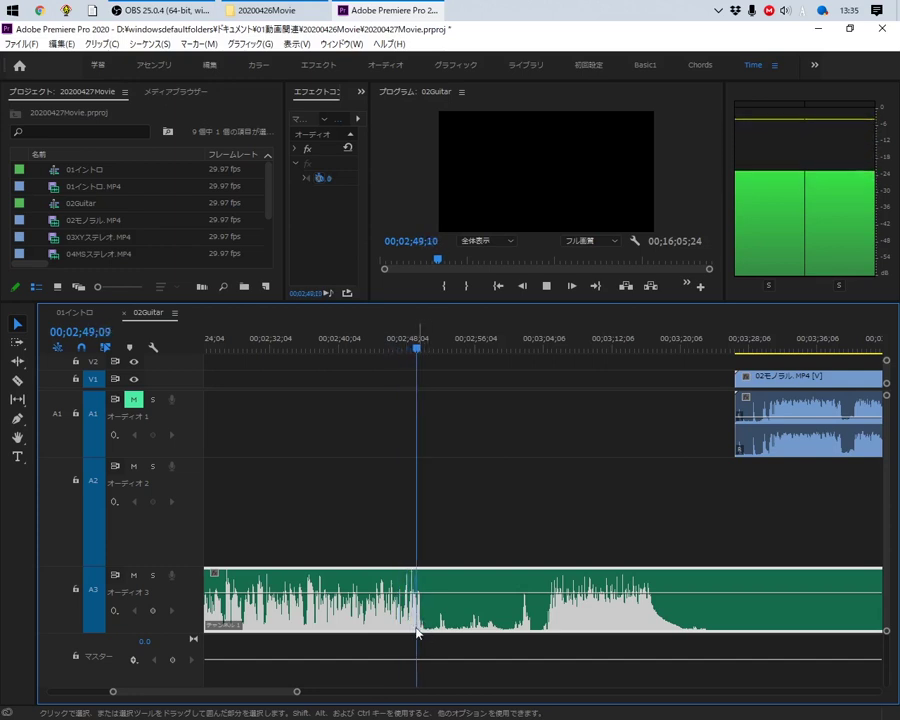
Razor the A3 recording at 02;50;27 and delete the parts before and after
{"action": "key", "text": "space"}
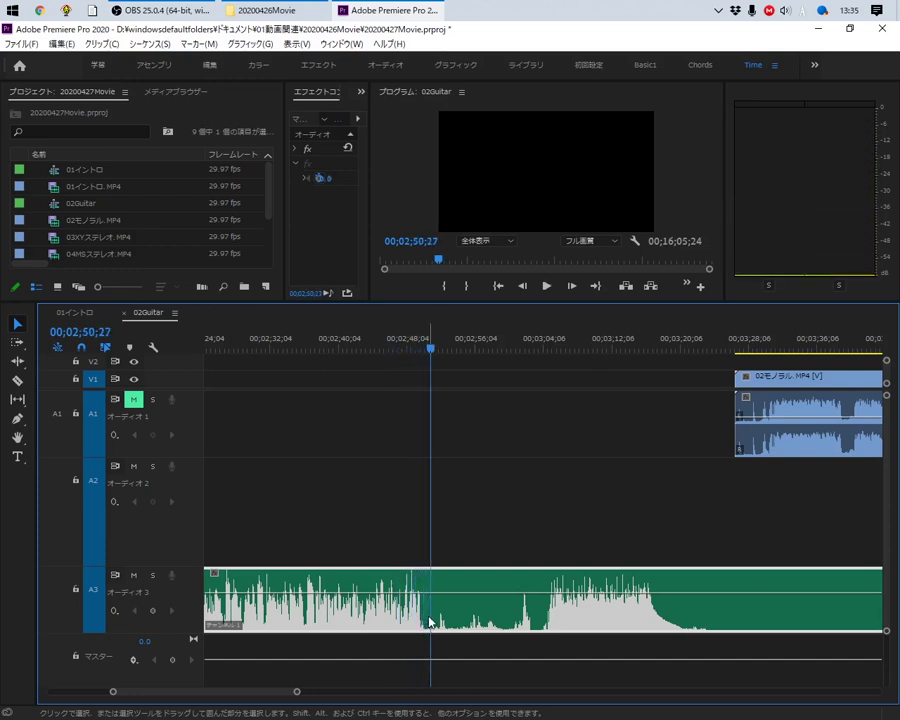
{"action": "key", "text": "c"}
{"action": "left_click", "coordinate": [437, 614]}
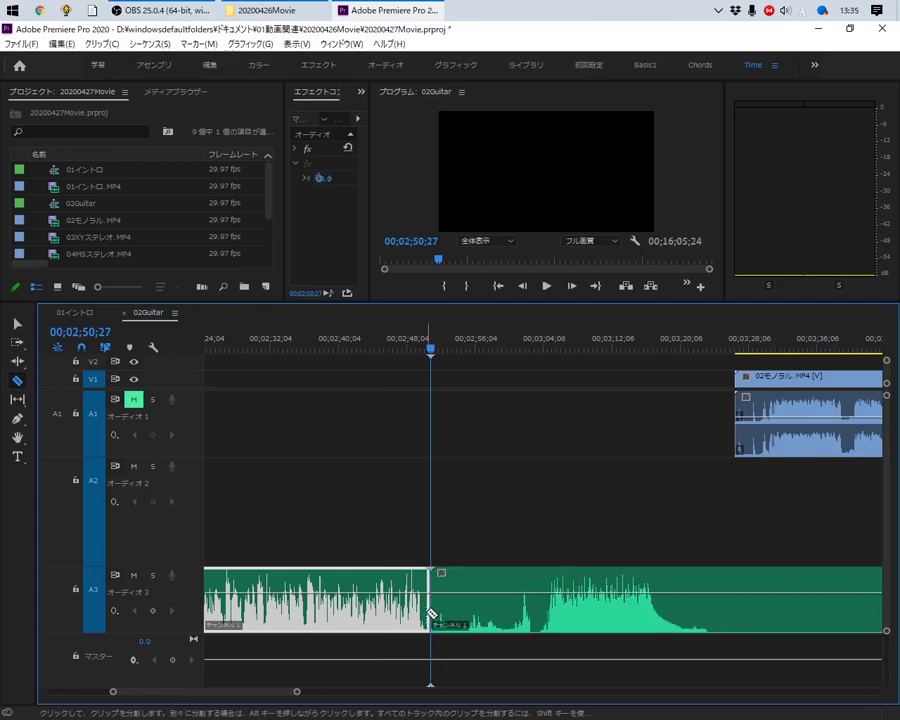
{"action": "key", "text": "Delete"}
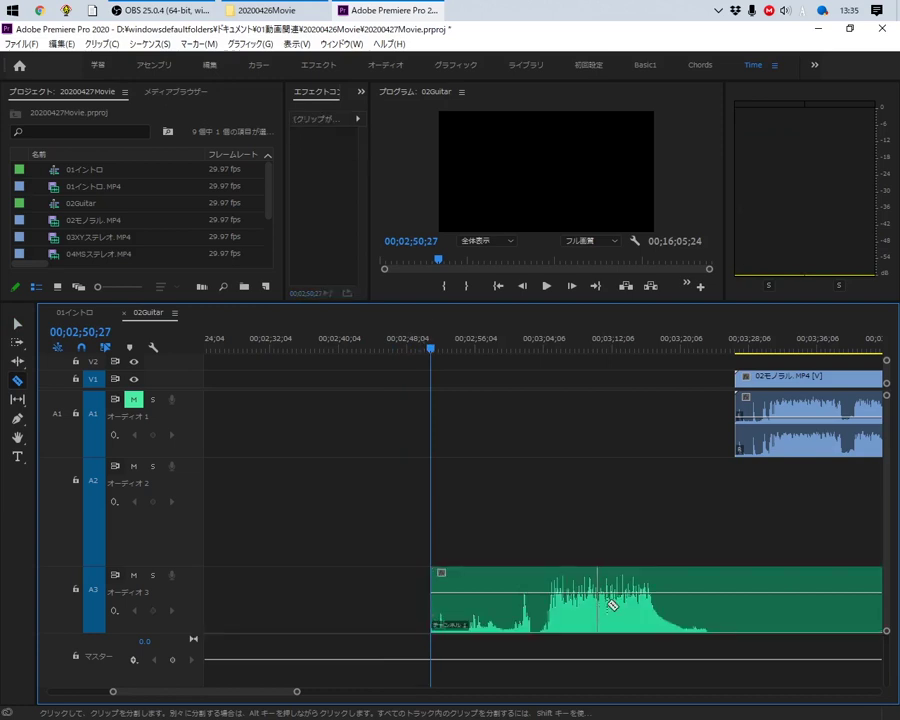
{"action": "key", "text": "v"}
{"action": "left_click", "coordinate": [808, 622]}
{"action": "key", "text": "Delete"}
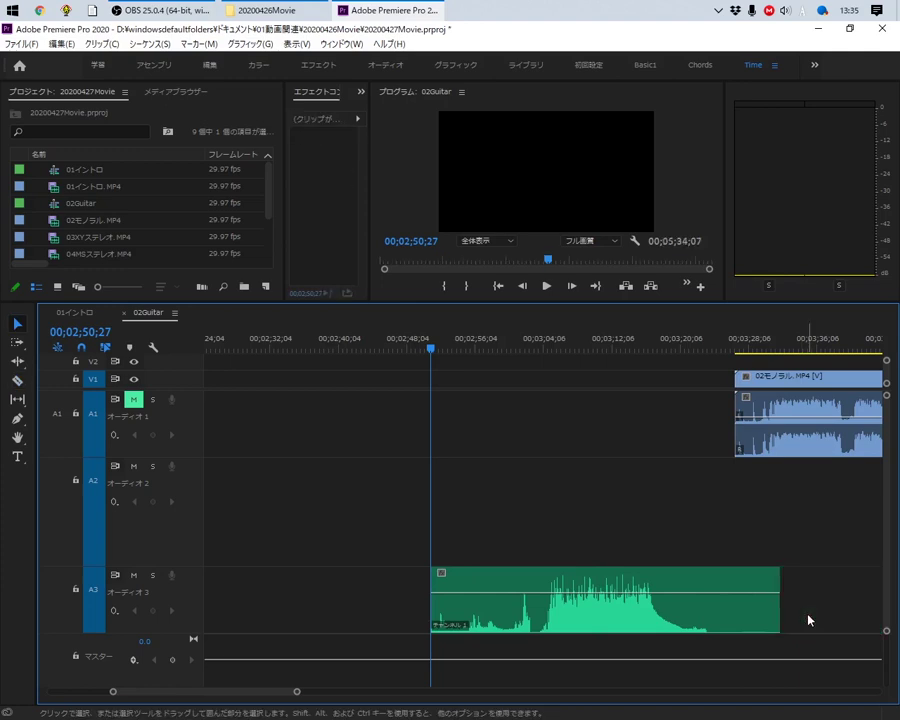
Trim about 20 seconds off 02モノラル's start and about 10 seconds off A3's, sliding A3 beneath it
{"action": "scroll", "coordinate": [614, 622], "scroll_direction": "down", "scroll_amount": 2}
{"action": "scroll", "coordinate": [598, 604], "scroll_direction": "down", "scroll_amount": 2}
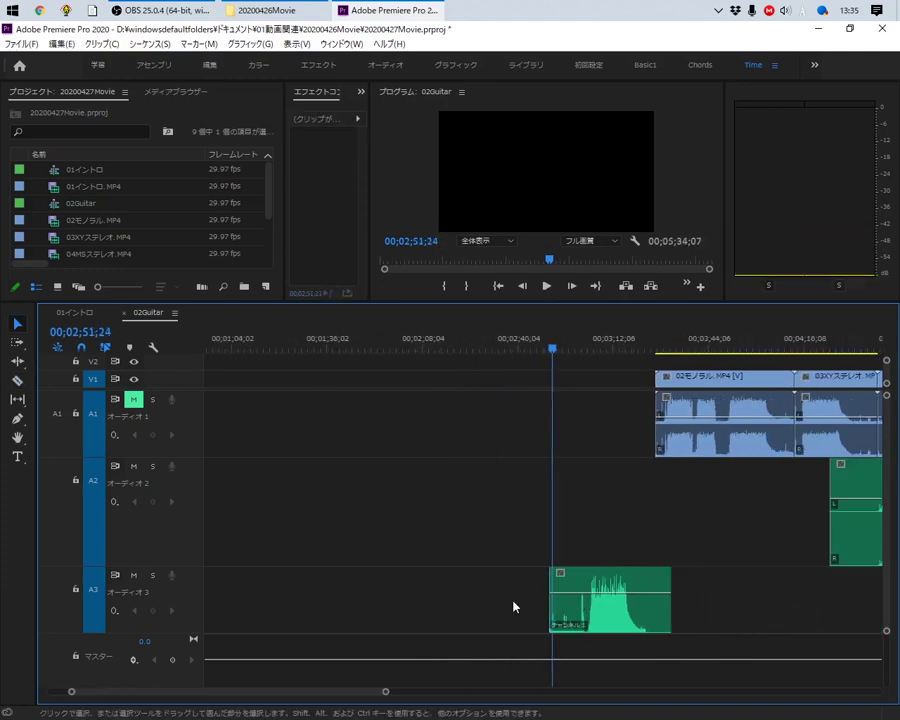
{"action": "left_click_drag", "start_coordinate": [655, 605], "coordinate": [779, 605]}
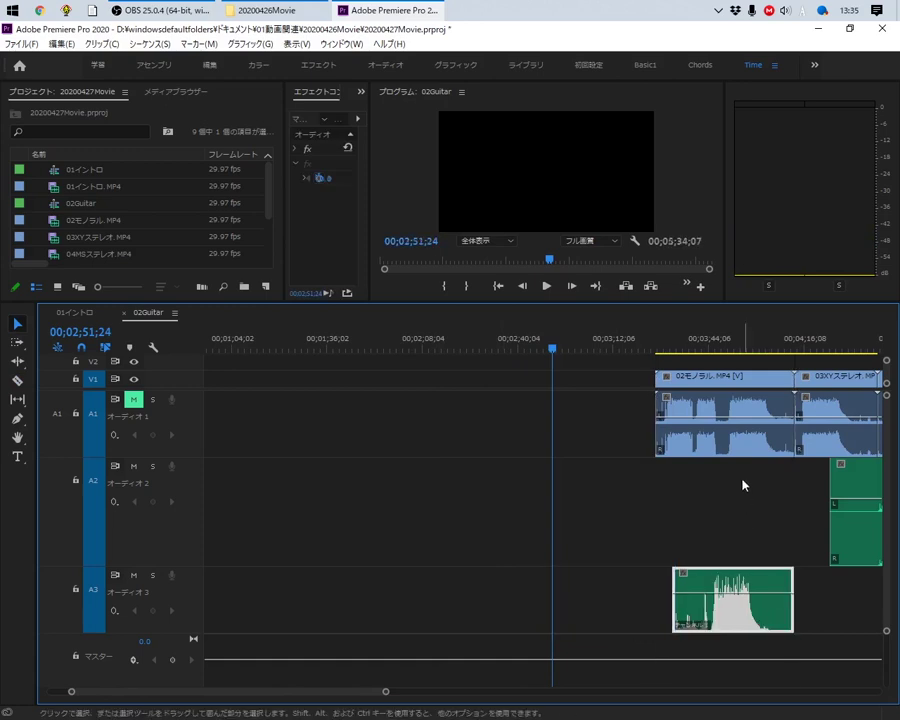
{"action": "left_click", "coordinate": [729, 366]}
{"action": "scroll", "coordinate": [716, 394], "scroll_direction": "up", "scroll_amount": 1}
{"action": "scroll", "coordinate": [652, 438], "scroll_direction": "up", "scroll_amount": 2}
{"action": "scroll", "coordinate": [636, 456], "scroll_direction": "up", "scroll_amount": 2}
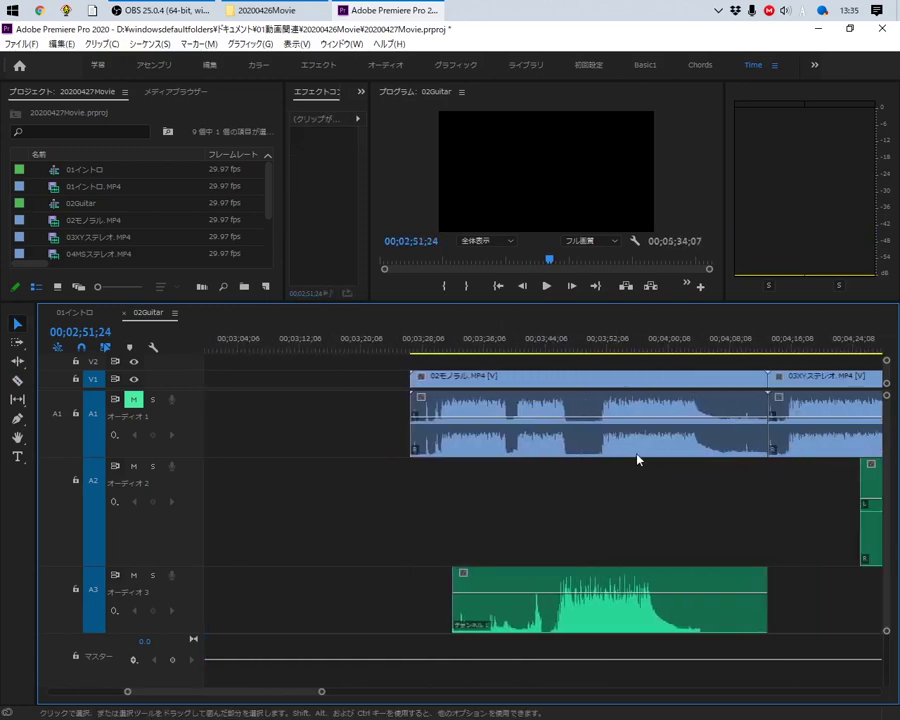
{"action": "scroll", "coordinate": [600, 540], "scroll_direction": "up", "scroll_amount": 1}
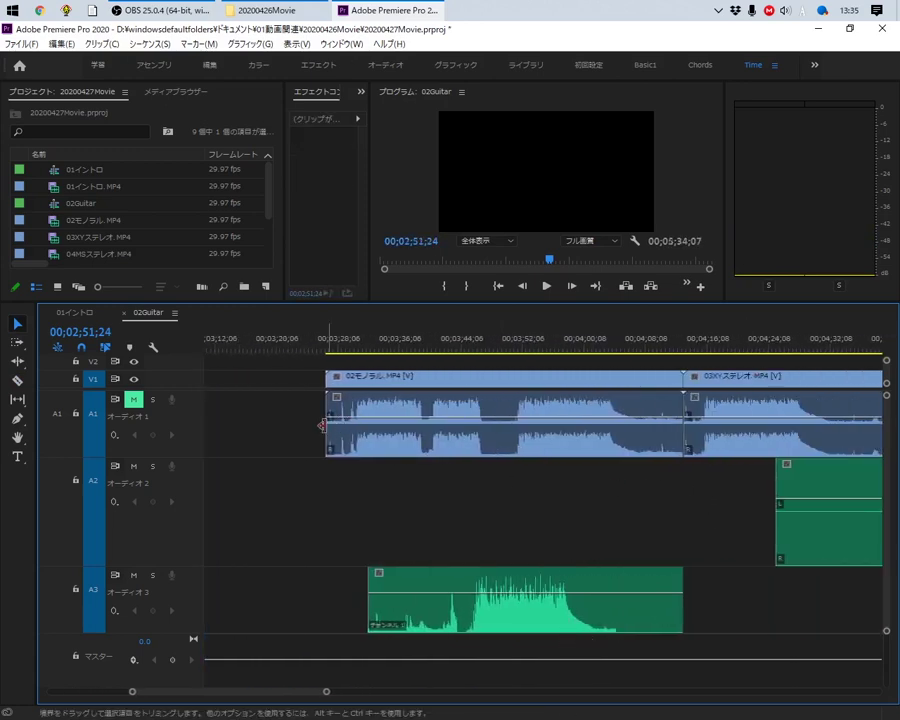
{"action": "left_click_drag", "start_coordinate": [330, 440], "coordinate": [492, 441]}
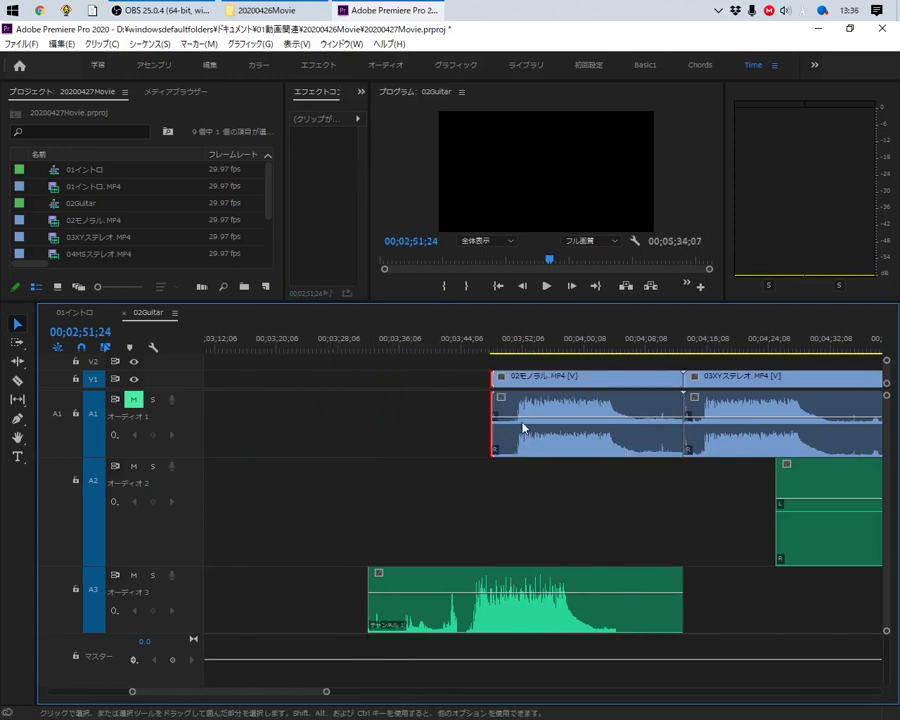
{"action": "left_click_drag", "start_coordinate": [507, 594], "coordinate": [578, 594]}
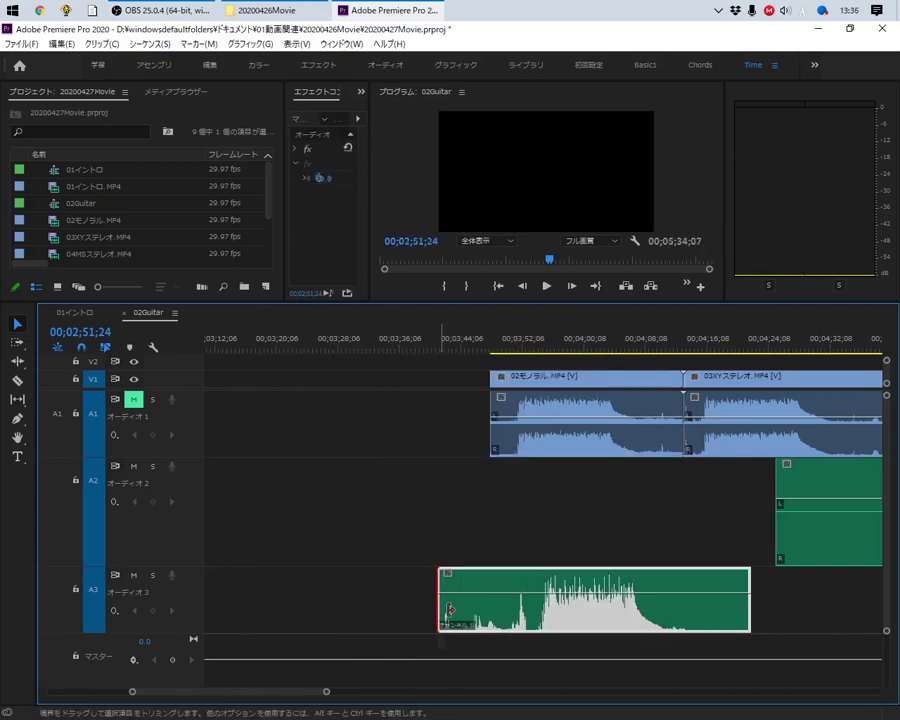
{"action": "left_click_drag", "start_coordinate": [439, 600], "coordinate": [528, 608]}
{"action": "left_click_drag", "start_coordinate": [596, 622], "coordinate": [555, 619]}
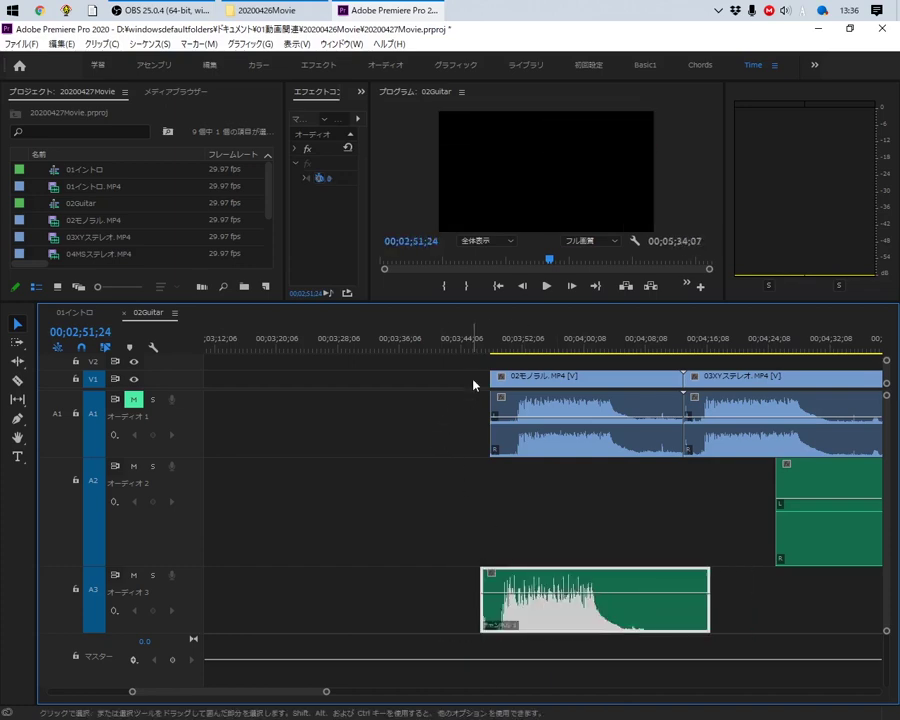
Synchronize 02モノラル and the A3 clip by their audio
{"action": "left_click_drag", "start_coordinate": [476, 381], "coordinate": [556, 604]}
{"action": "right_click", "coordinate": [566, 604]}
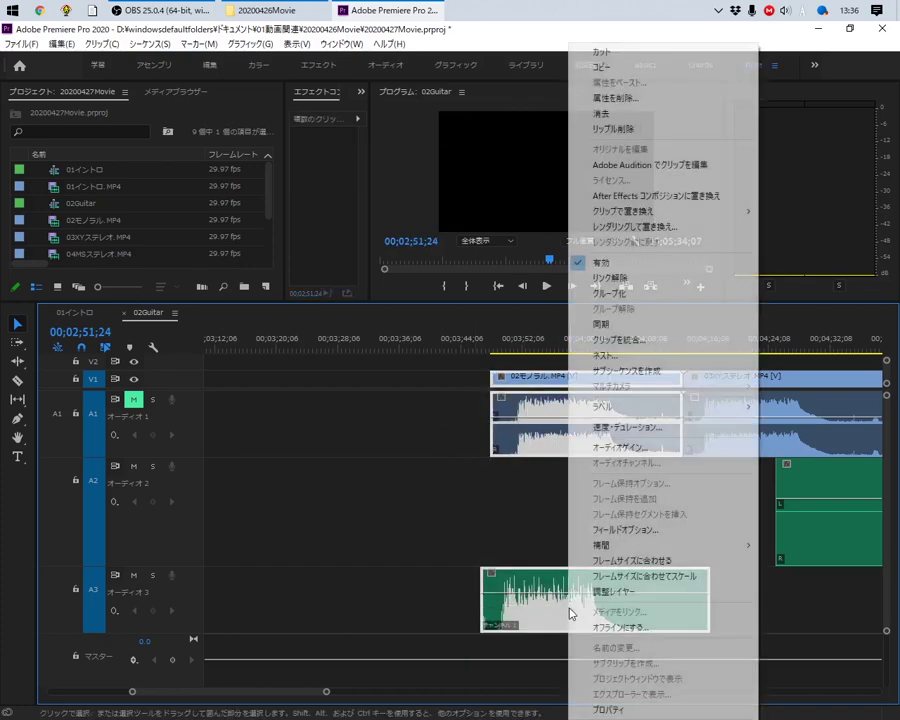
{"action": "left_click", "coordinate": [609, 326]}
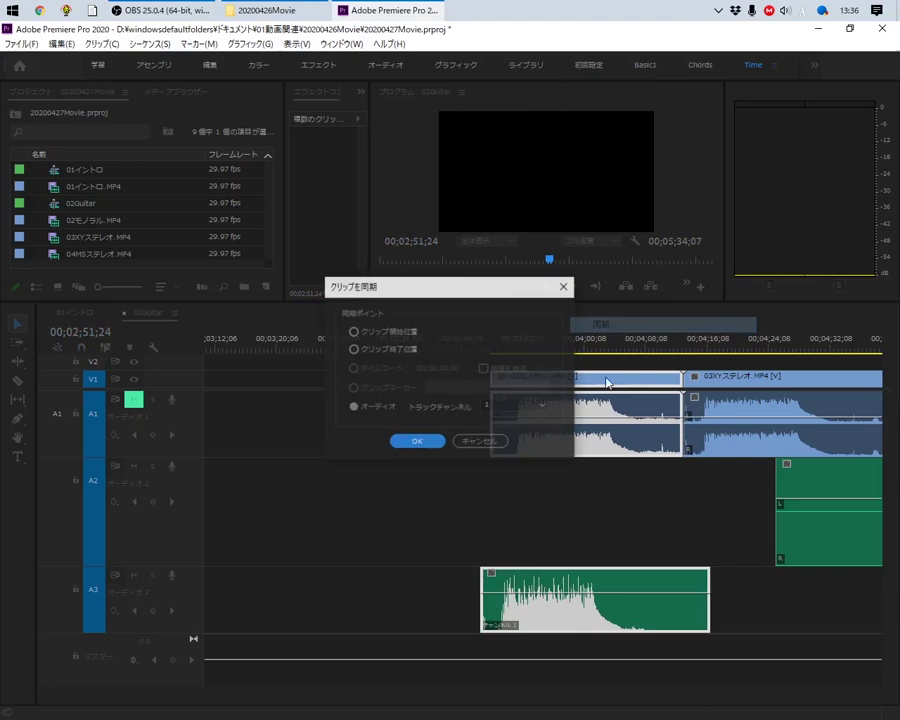
{"action": "left_click", "coordinate": [418, 442]}
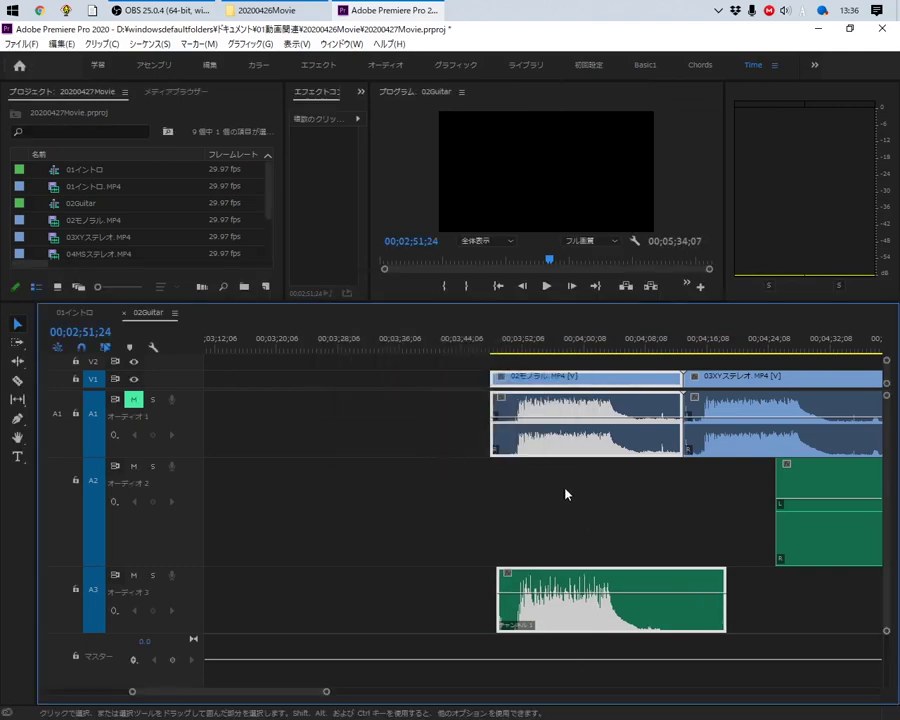
Drag the A3 H2n clip's right edge to end with 02モノラル, then deselect all
{"action": "scroll", "coordinate": [572, 500], "scroll_direction": "right", "scroll_amount": 4}
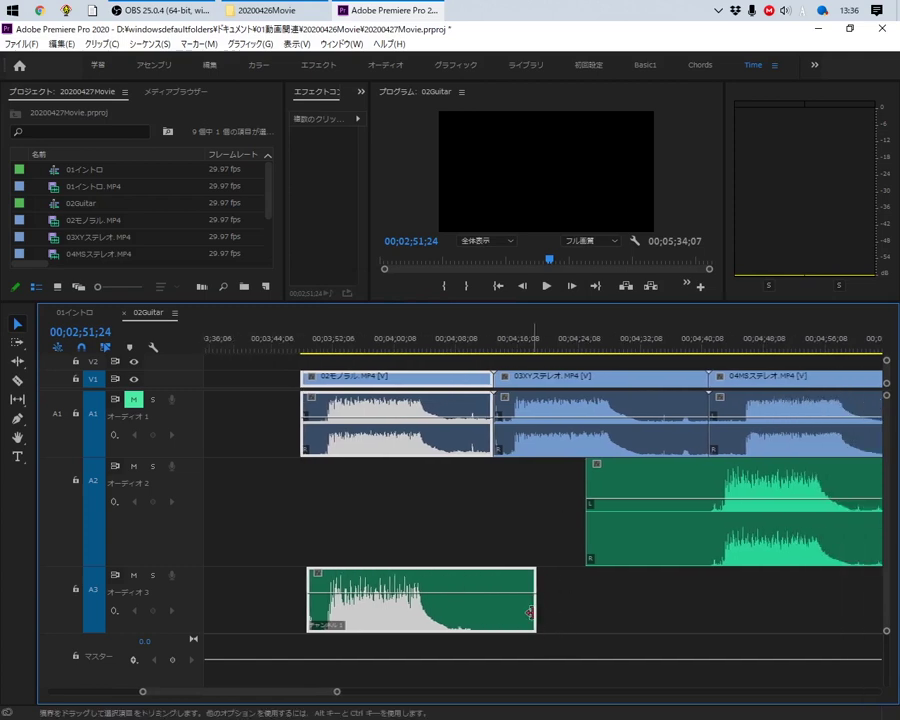
{"action": "left_click_drag", "start_coordinate": [533, 605], "coordinate": [491, 606]}
{"action": "left_click", "coordinate": [478, 436]}
{"action": "left_click", "coordinate": [472, 584], "text": "shift"}
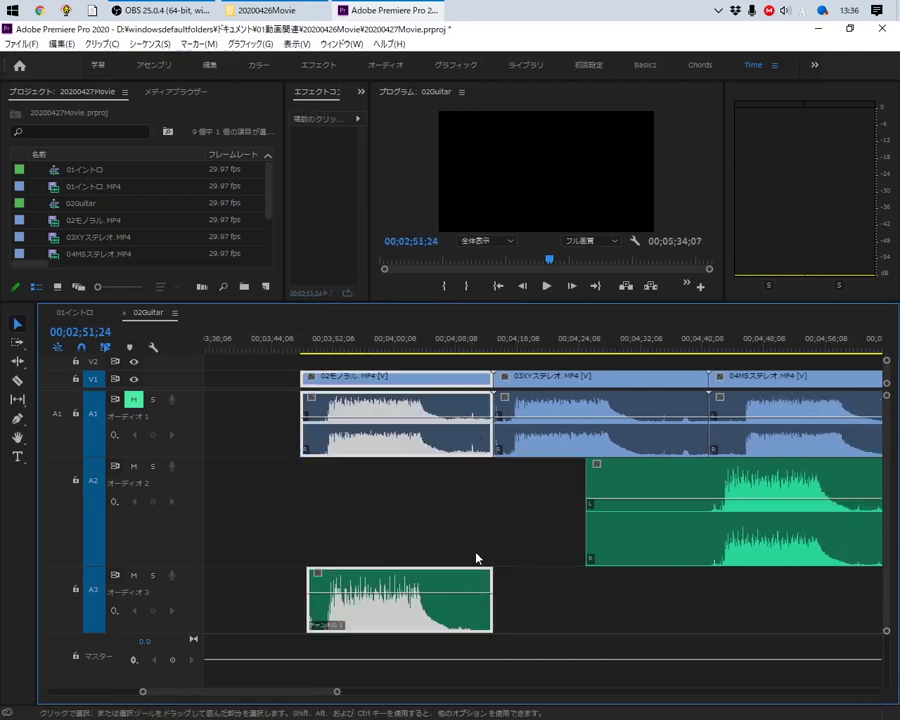
{"action": "left_click", "coordinate": [567, 535]}
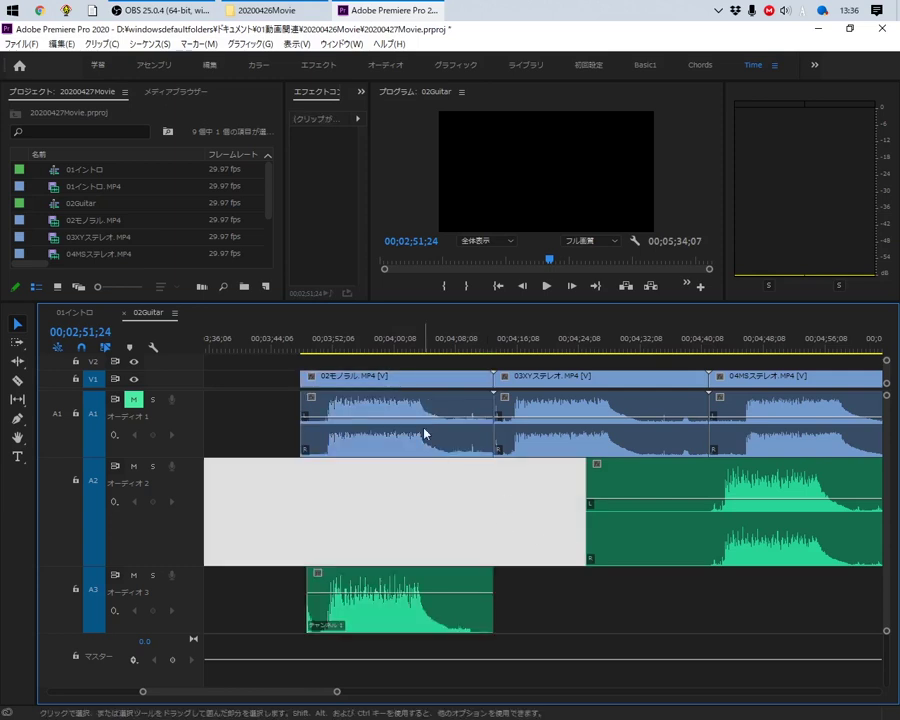
{"action": "key", "text": "ctrl+shift+a"}
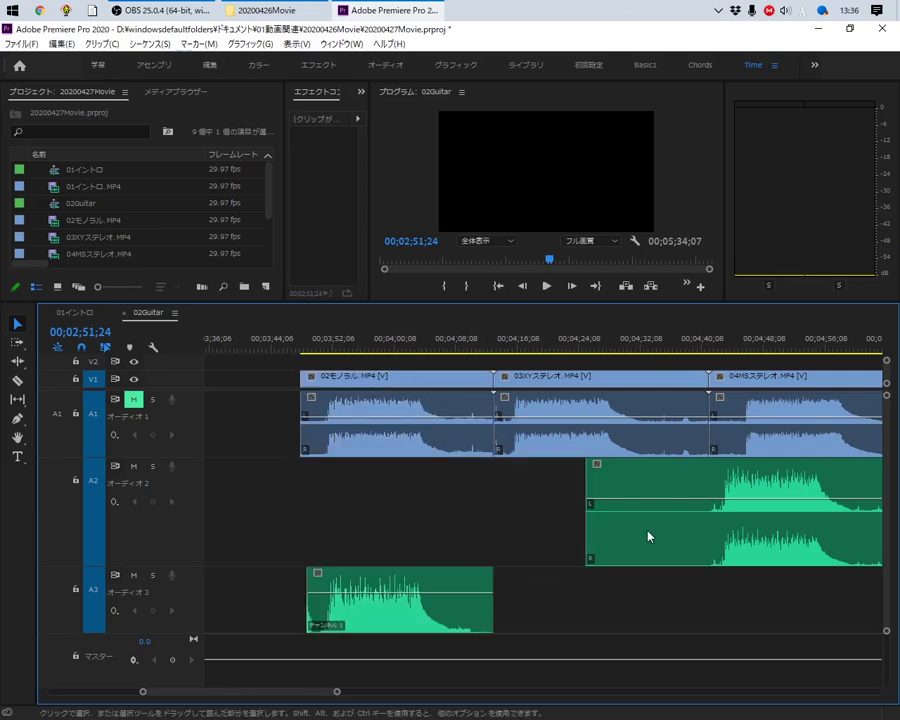
Move the green A2 recording under 02モノラル and split it in two with the Razor
{"action": "left_click_drag", "start_coordinate": [648, 537], "coordinate": [530, 534]}
{"action": "scroll", "coordinate": [560, 536], "scroll_direction": "down", "scroll_amount": 2, "text": "alt"}
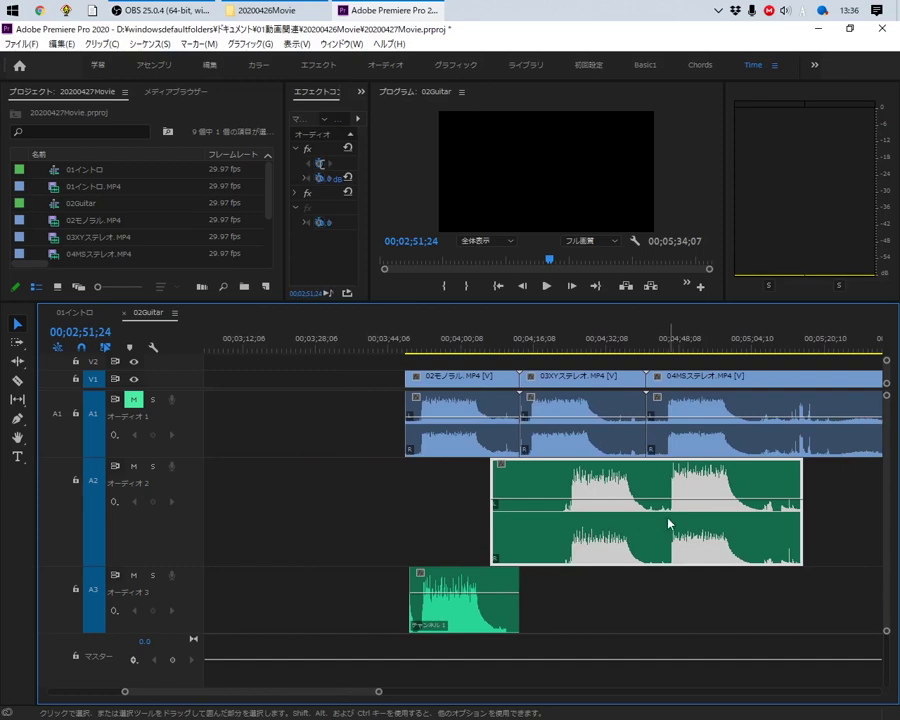
{"action": "key", "text": "c"}
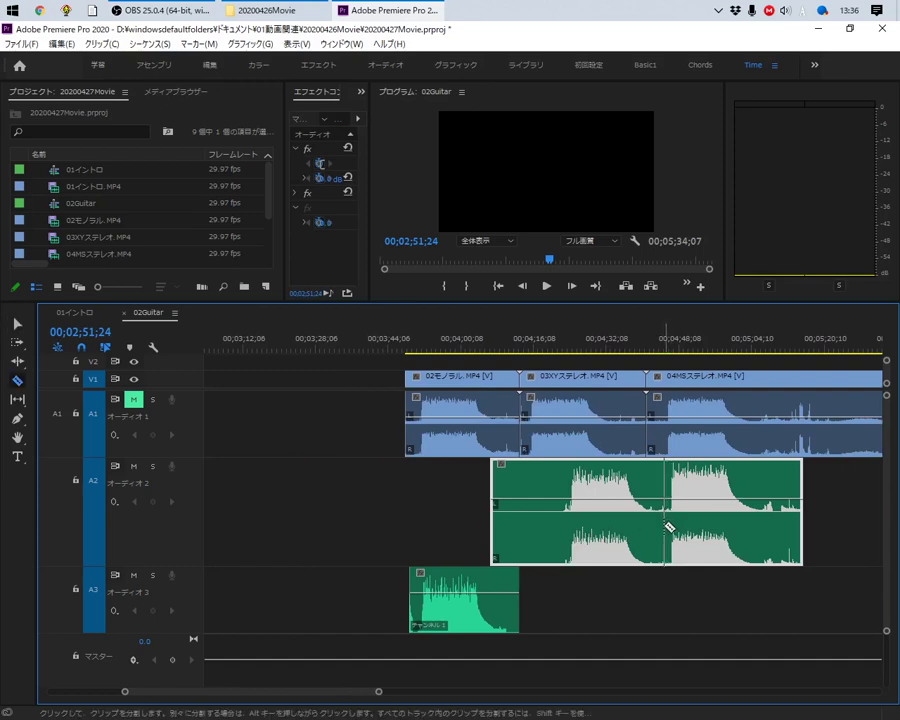
{"action": "left_click", "coordinate": [669, 527]}
{"action": "key", "text": "v"}
Shift the second A2 piece later and audio-synchronize the first piece with 03XYステレオ
{"action": "left_click_drag", "start_coordinate": [713, 538], "coordinate": [745, 538]}
{"action": "left_click_drag", "start_coordinate": [629, 589], "coordinate": [572, 413]}
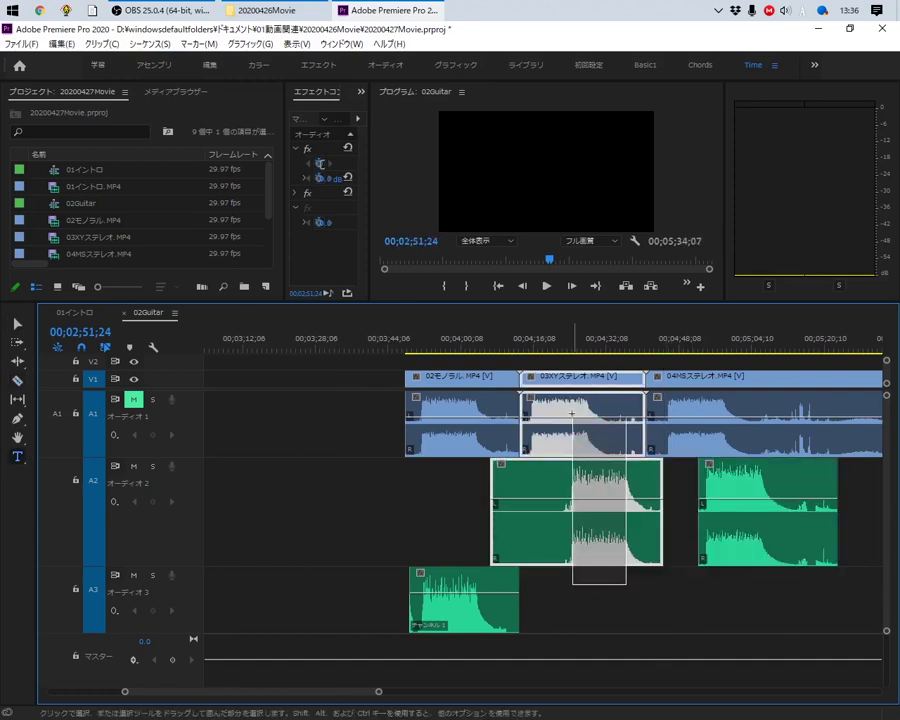
{"action": "right_click", "coordinate": [624, 506]}
{"action": "left_click", "coordinate": [626, 341]}
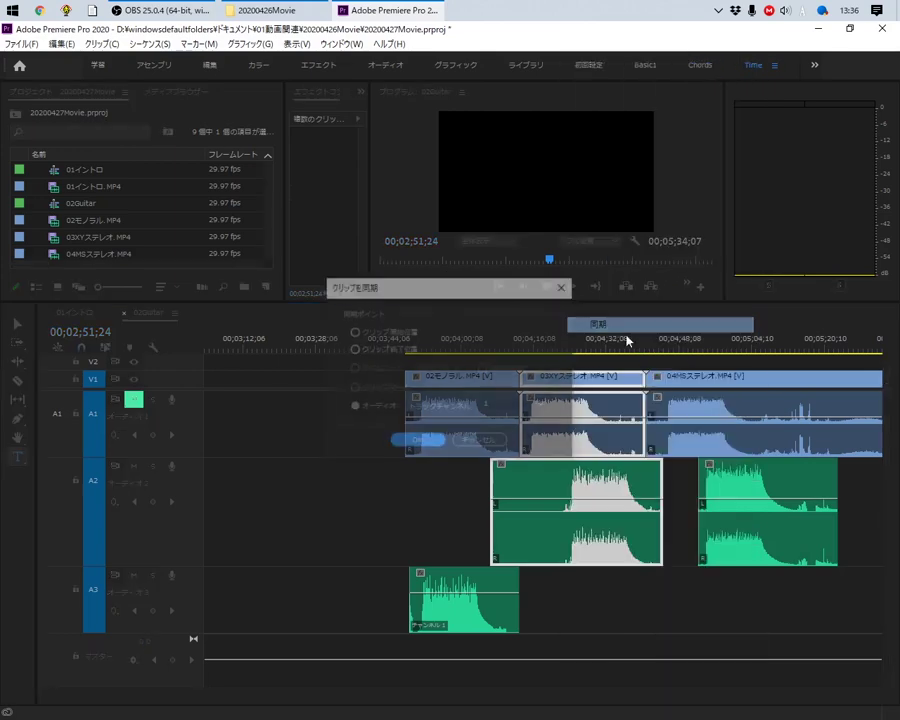
{"action": "key", "text": "Return"}
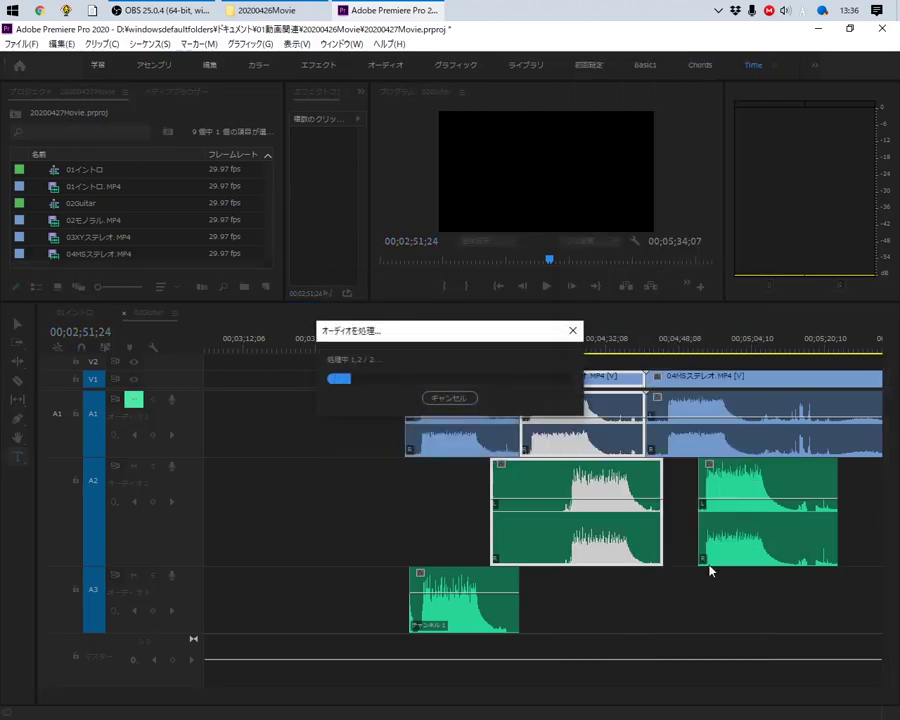
{"action": "left_click", "coordinate": [745, 555]}
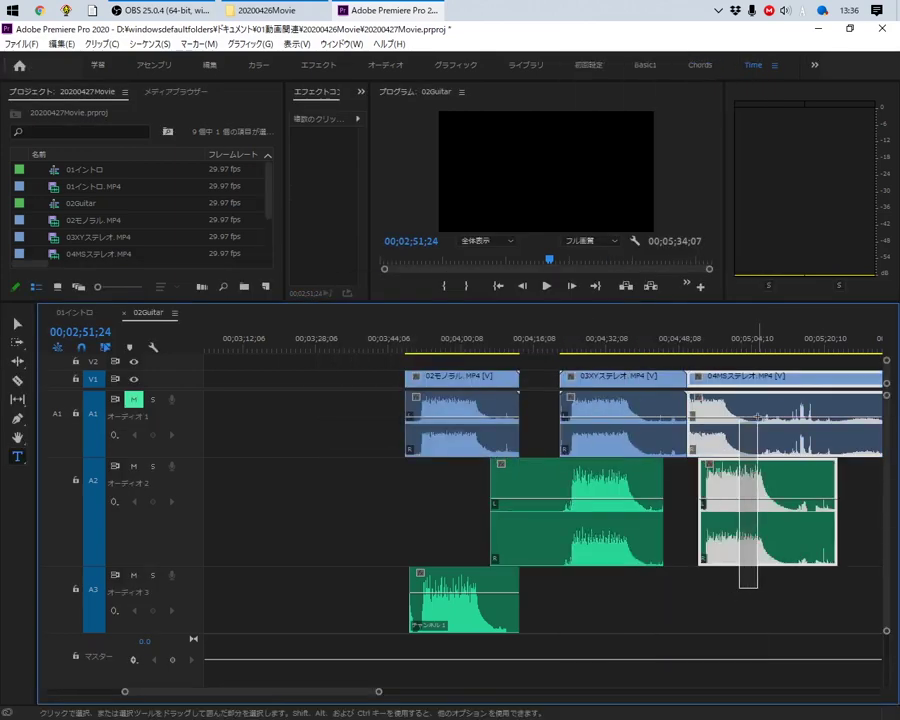
Synchronize 04MSステレオ with the second A2 piece by audio
{"action": "right_click", "coordinate": [764, 385]}
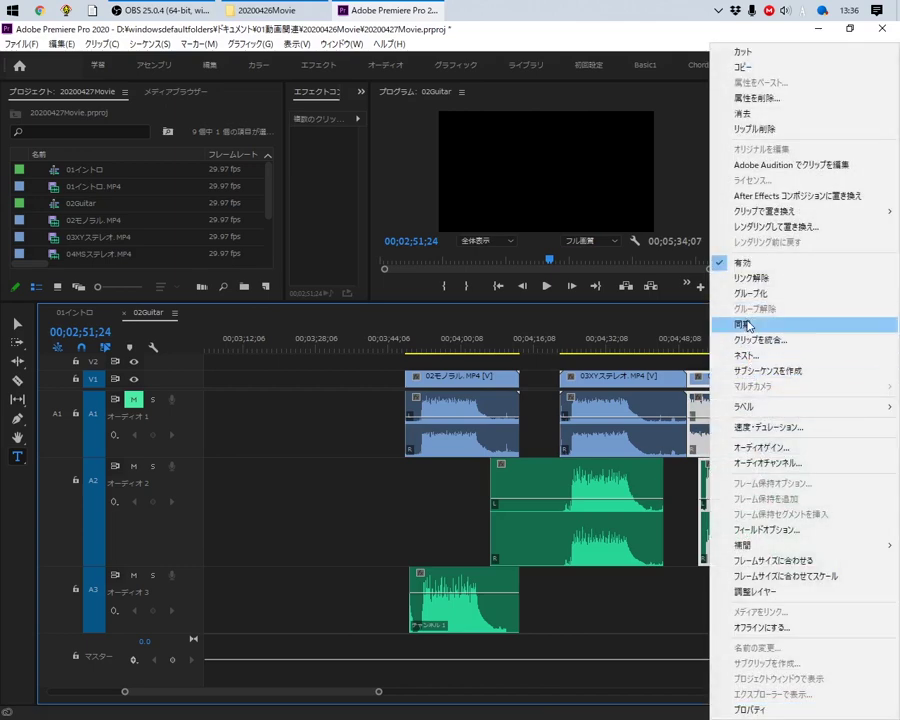
{"action": "left_click", "coordinate": [762, 321]}
{"action": "left_click", "coordinate": [432, 443]}
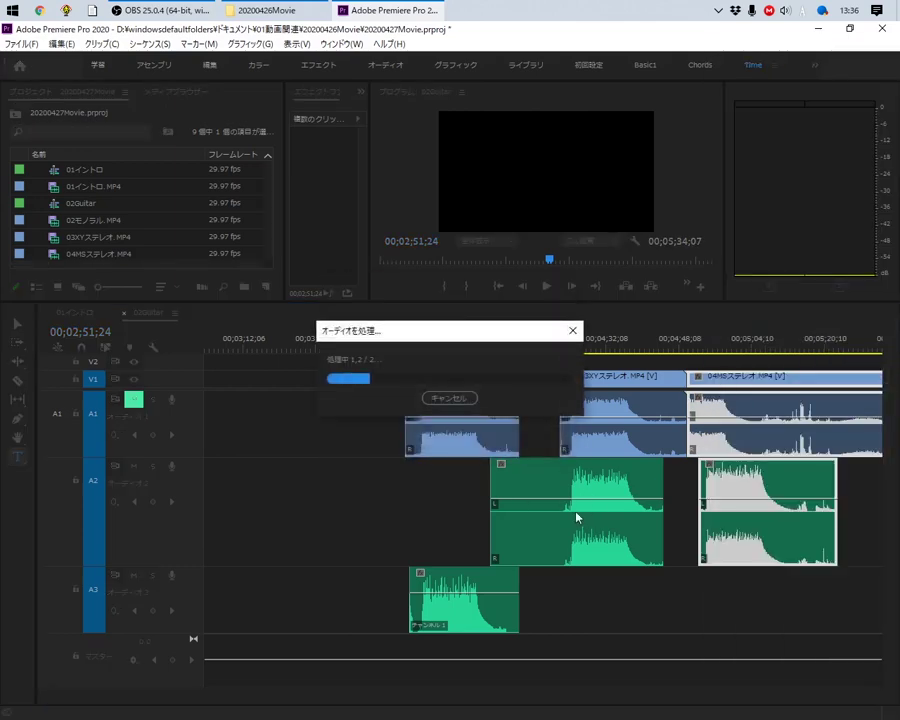
Trim the 03XY and 04MS clip edges so each audio and video pair starts and ends together
{"action": "left_click_drag", "start_coordinate": [491, 510], "coordinate": [560, 510]}
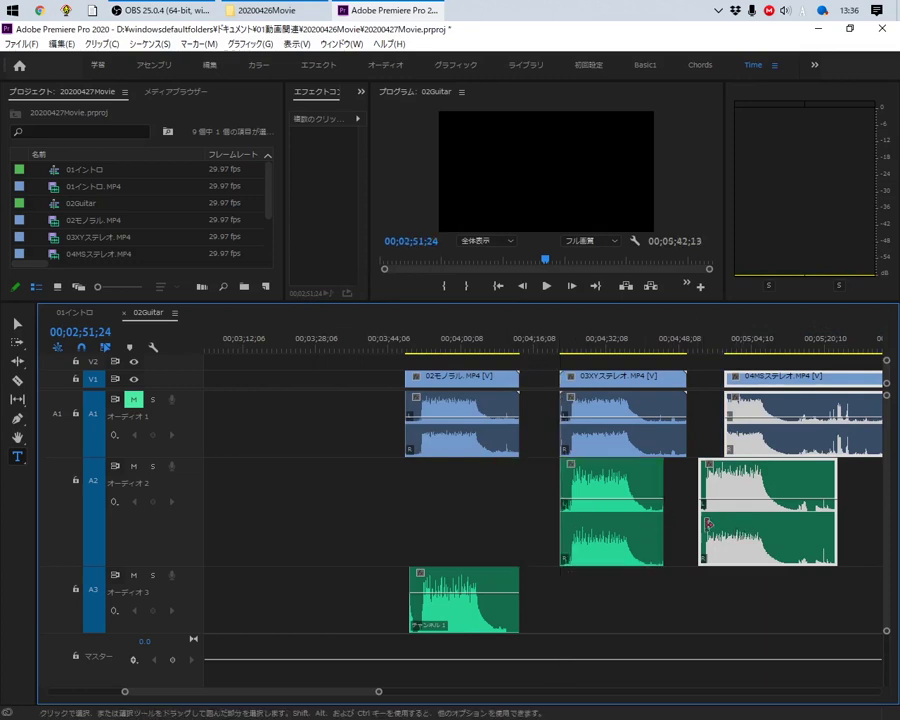
{"action": "left_click_drag", "start_coordinate": [731, 452], "coordinate": [706, 452]}
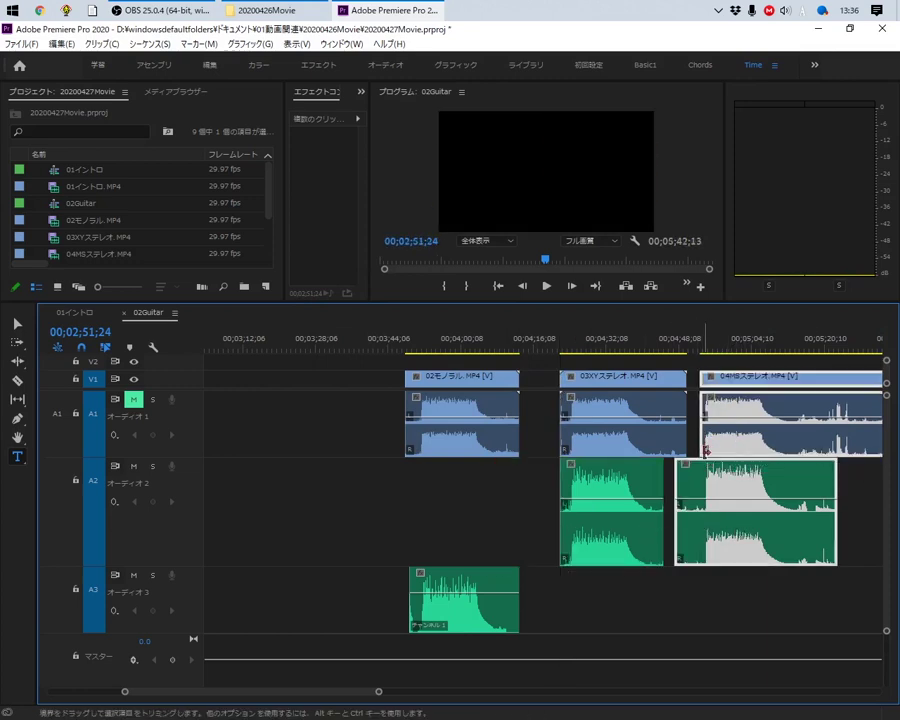
{"action": "left_click", "coordinate": [683, 531], "text": "alt"}
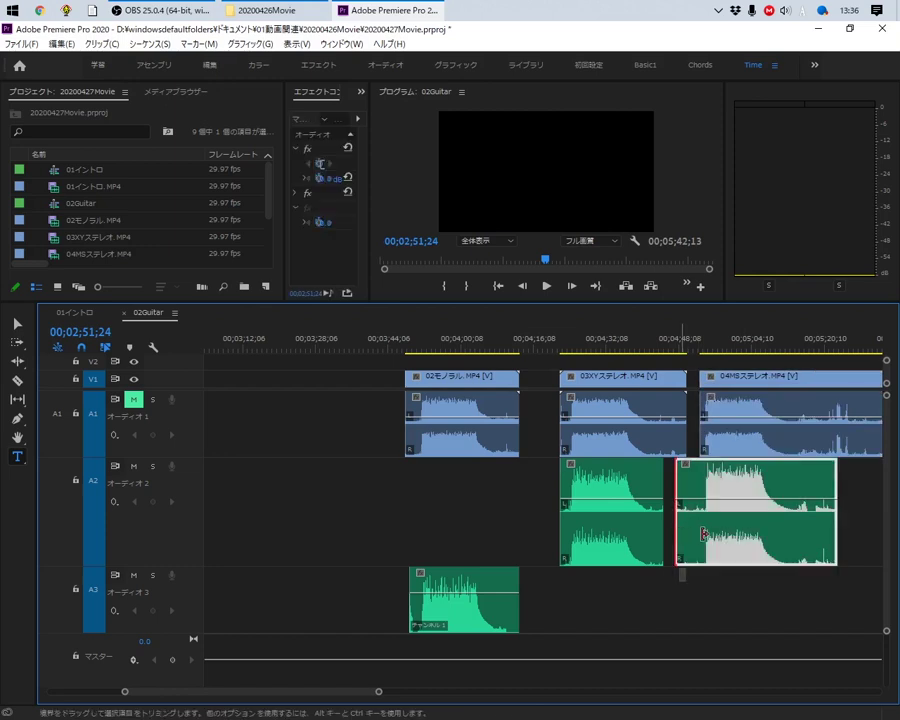
{"action": "key", "text": "ctrl+z"}
{"action": "left_click_drag", "start_coordinate": [666, 532], "coordinate": [686, 532]}
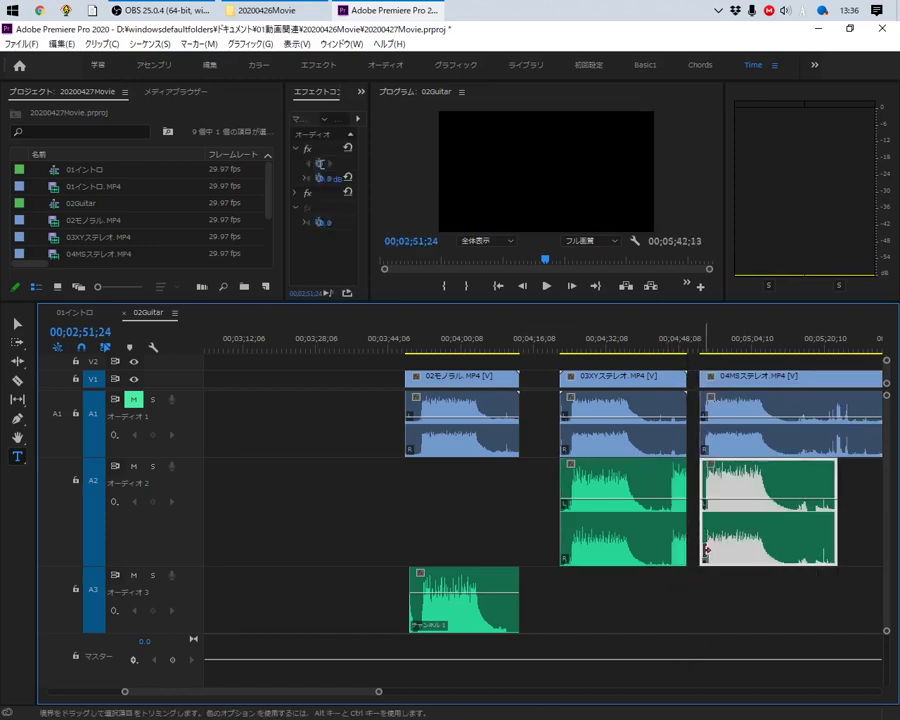
{"action": "scroll", "coordinate": [703, 560], "scroll_direction": "down", "scroll_amount": 3}
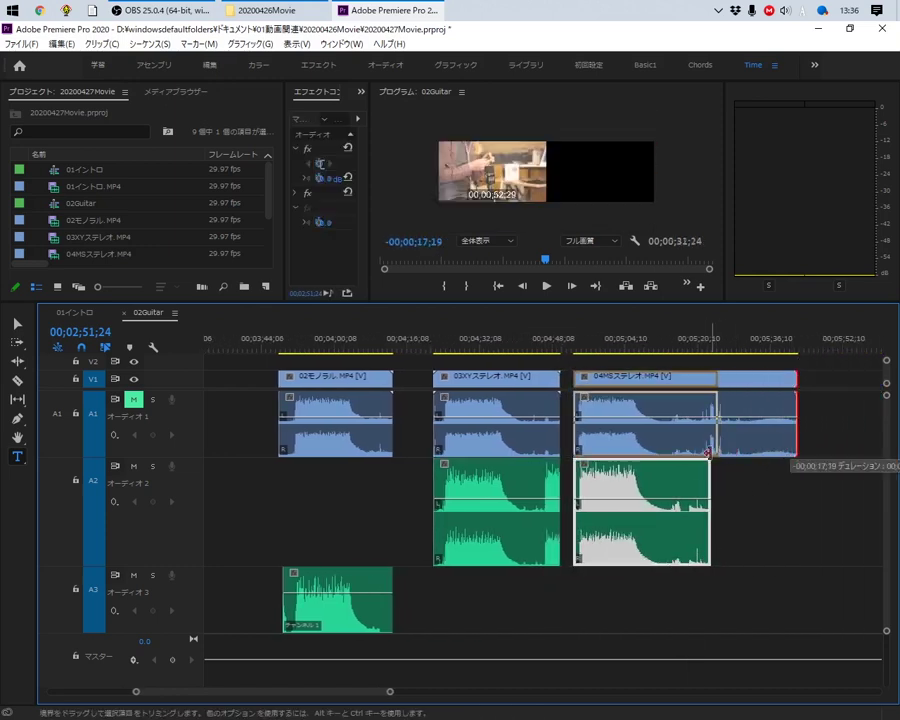
{"action": "left_click_drag", "start_coordinate": [787, 445], "coordinate": [711, 445]}
{"action": "left_click", "coordinate": [754, 531]}
{"action": "left_click_drag", "start_coordinate": [754, 531], "coordinate": [700, 450]}
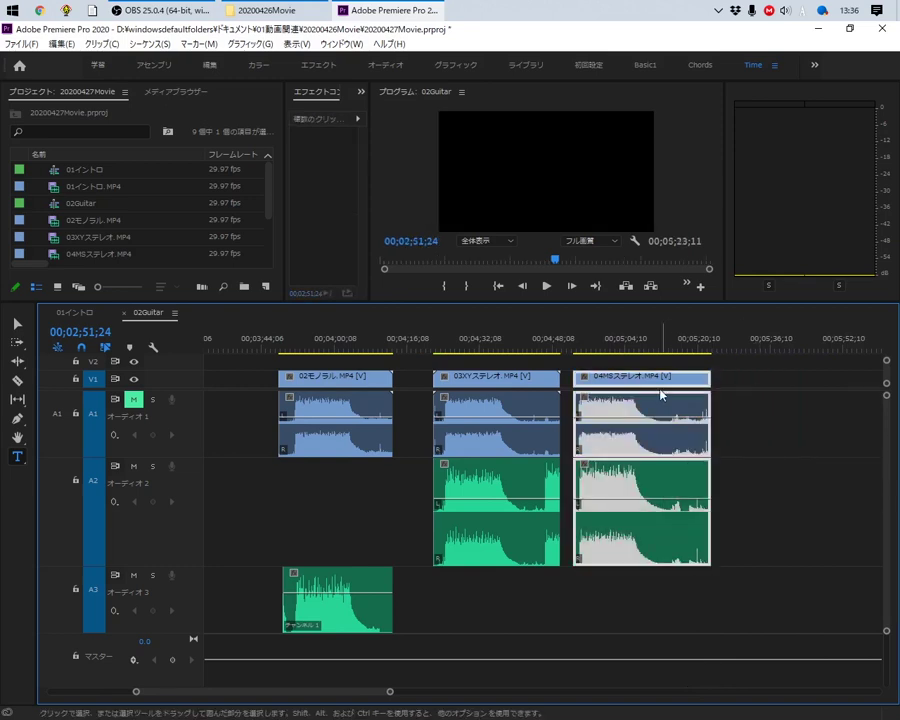
{"action": "left_click_drag", "start_coordinate": [546, 589], "coordinate": [502, 562]}
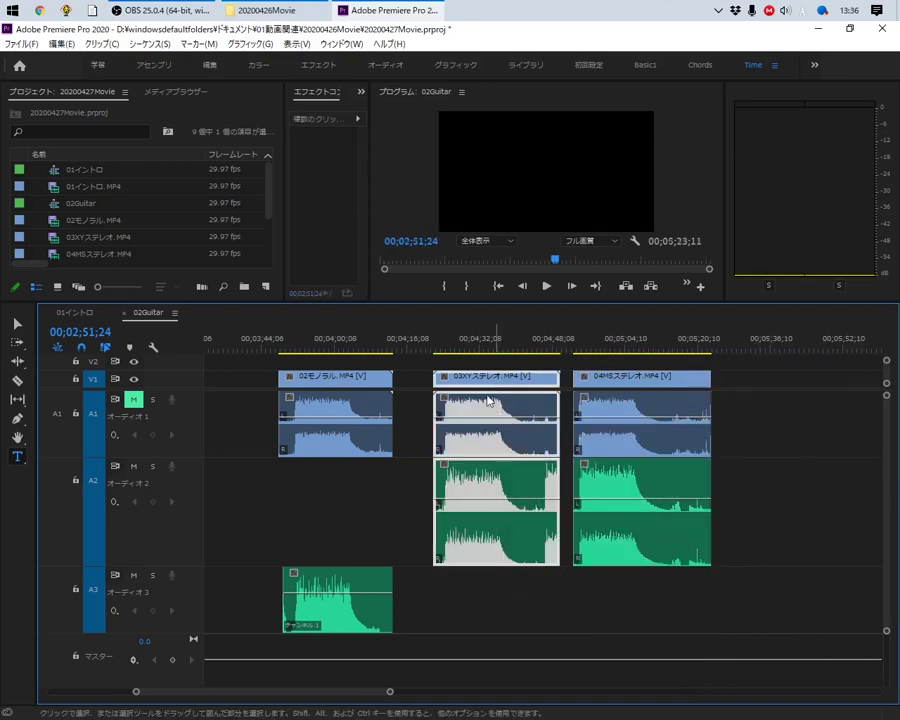
{"action": "left_click_drag", "start_coordinate": [418, 614], "coordinate": [281, 366]}
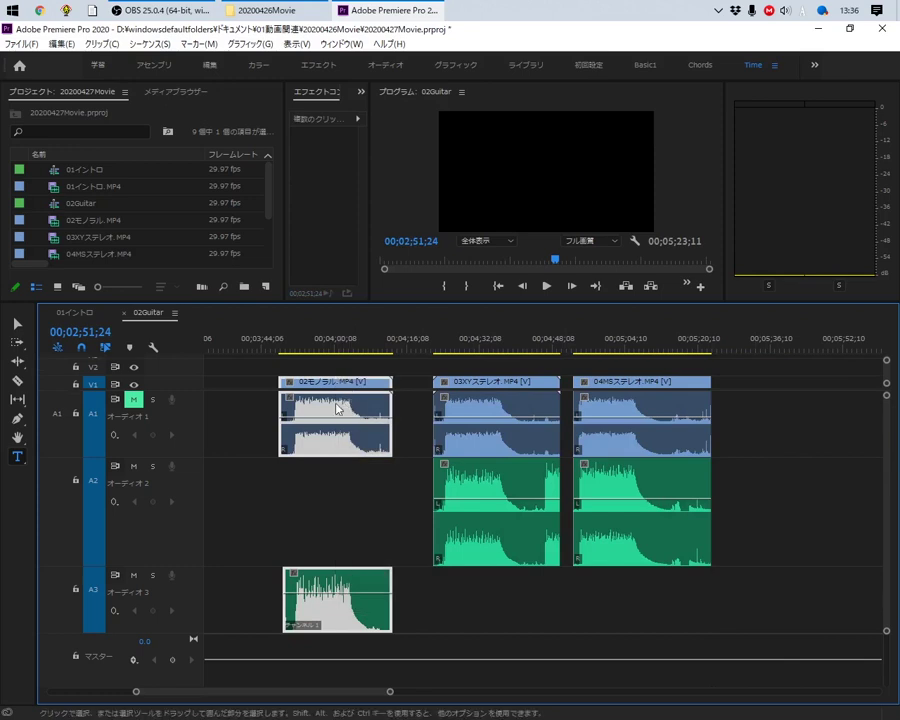
{"action": "scroll", "coordinate": [187, 388], "scroll_direction": "down", "scroll_amount": 2}
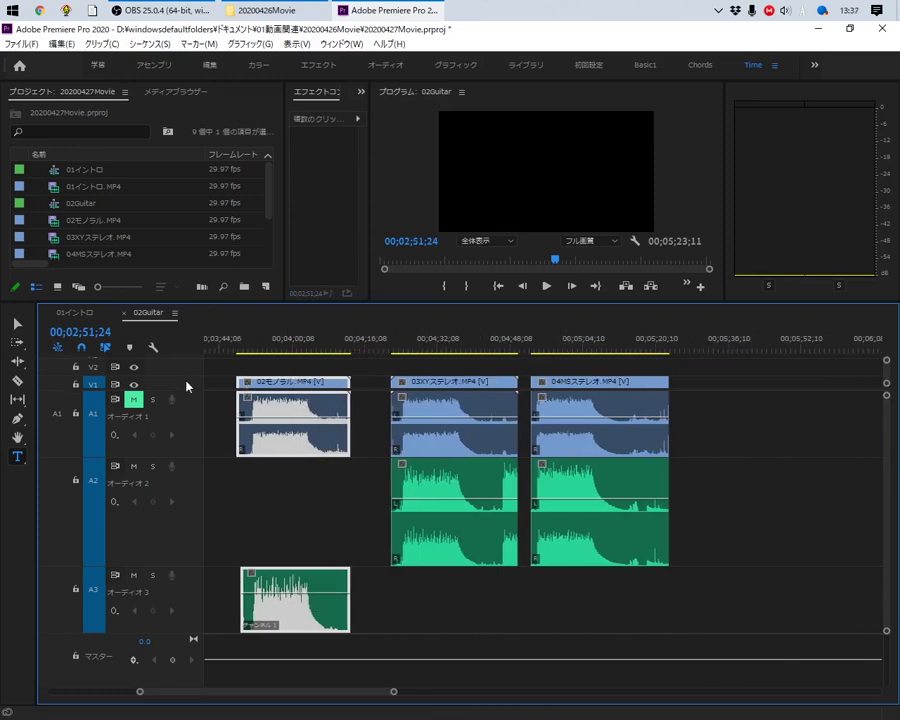
{"action": "left_click", "coordinate": [279, 482]}
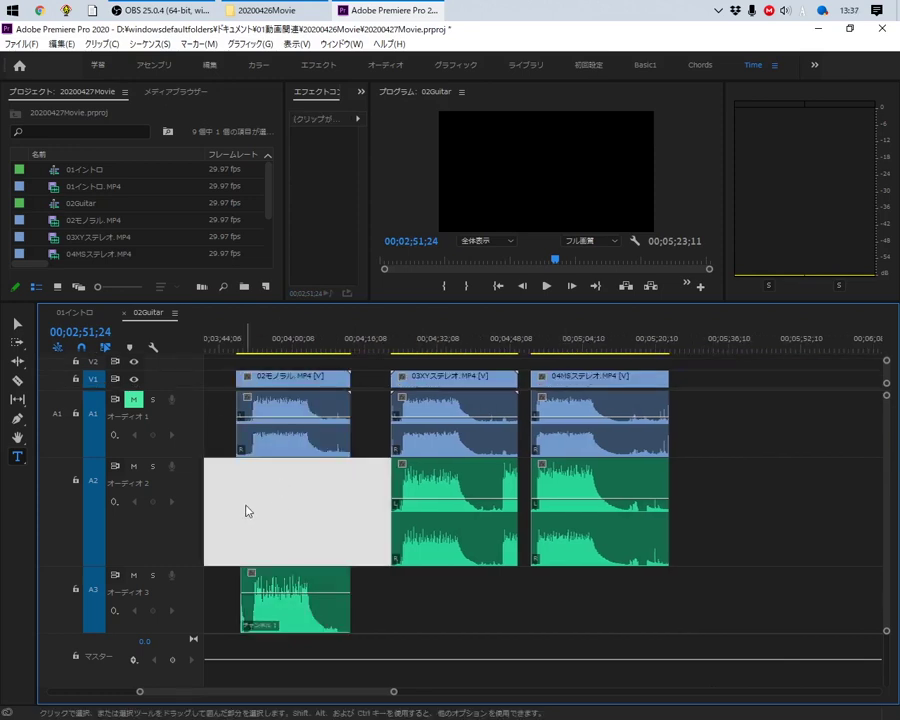
{"action": "left_click", "coordinate": [256, 452]}
{"action": "left_click", "coordinate": [490, 528]}
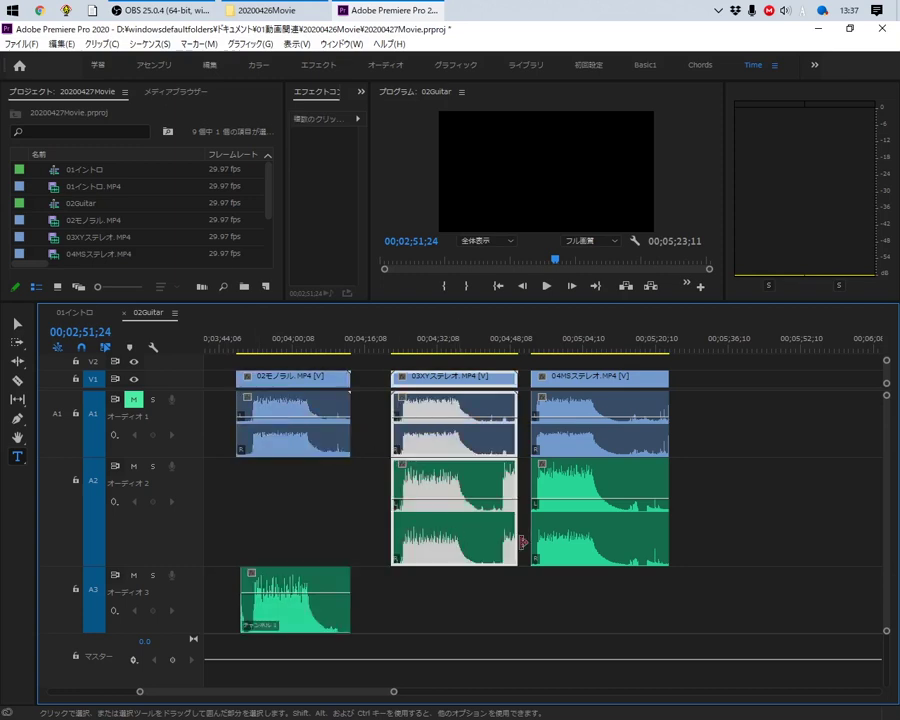
{"action": "left_click", "coordinate": [581, 447]}
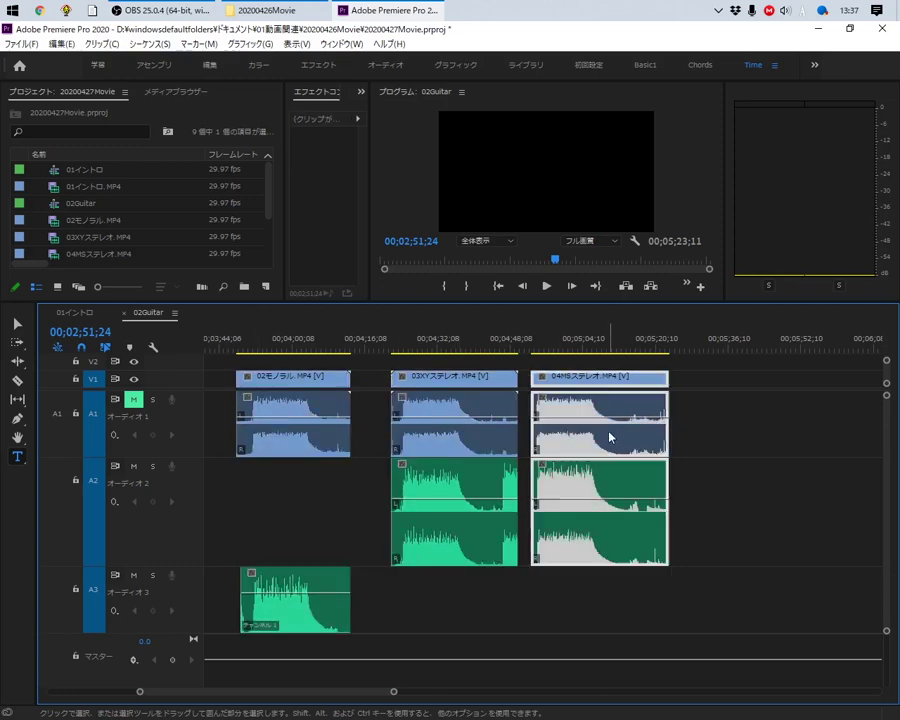
{"action": "left_click", "coordinate": [713, 426]}
{"action": "left_click", "coordinate": [655, 418]}
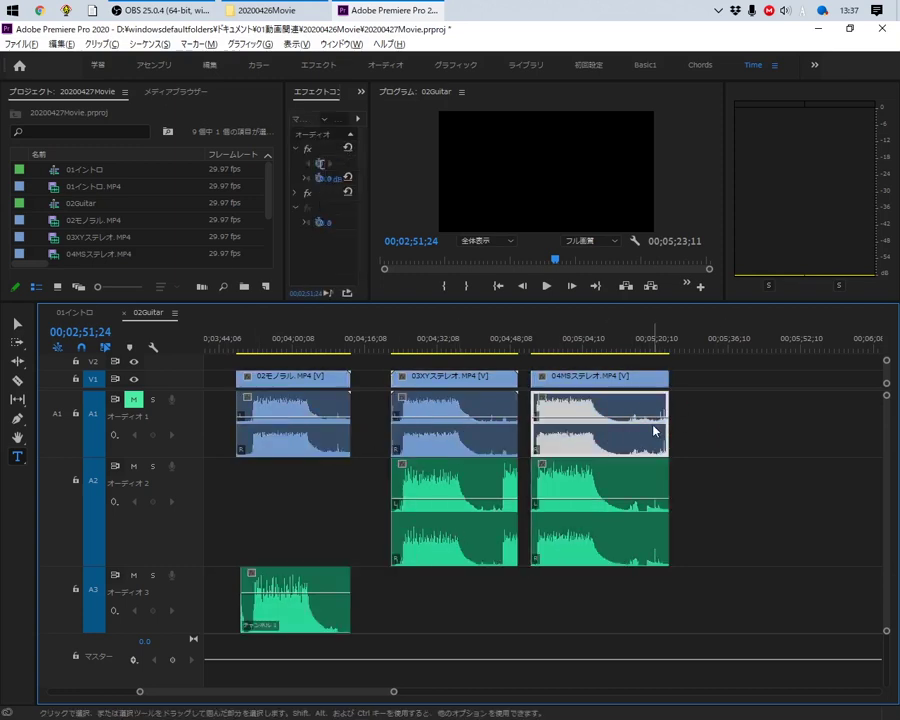
{"action": "left_click", "coordinate": [629, 475]}
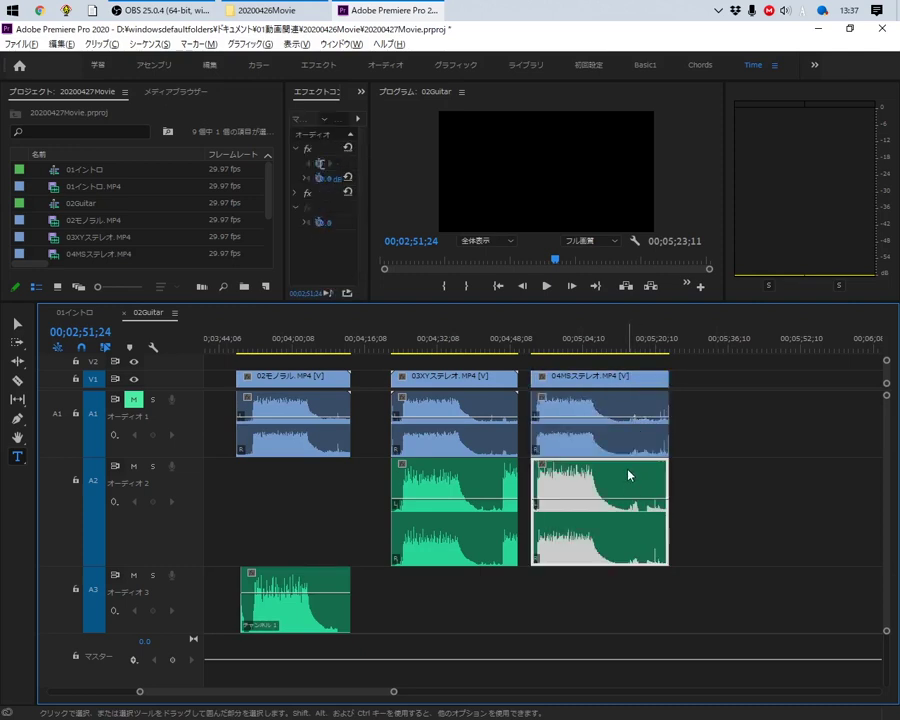
{"action": "left_click", "coordinate": [635, 425]}
{"action": "left_click", "coordinate": [731, 467]}
{"action": "left_click", "coordinate": [617, 532]}
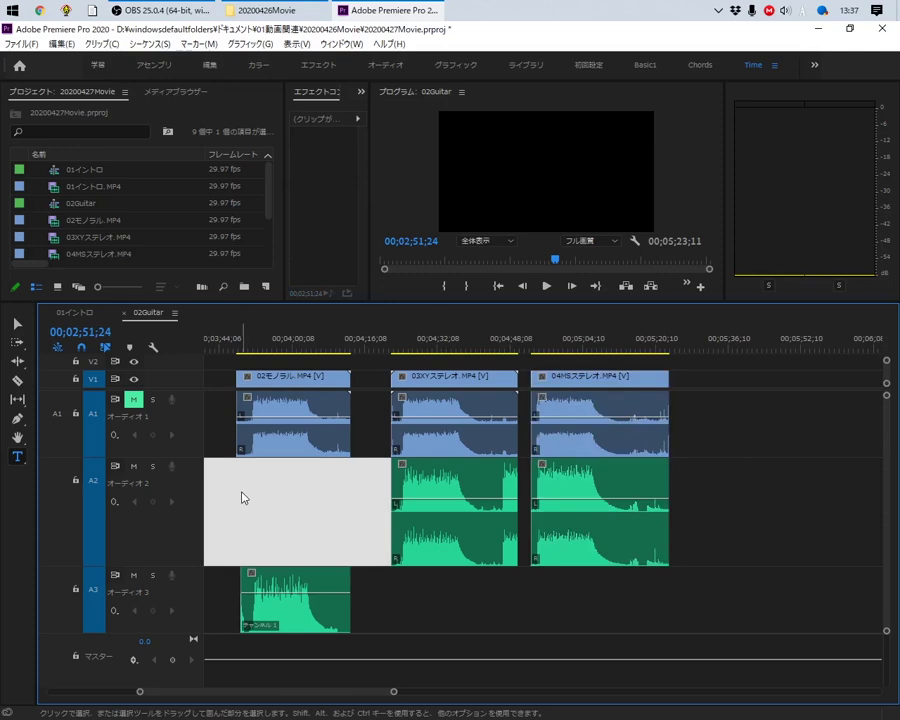
{"action": "left_click", "coordinate": [273, 443]}
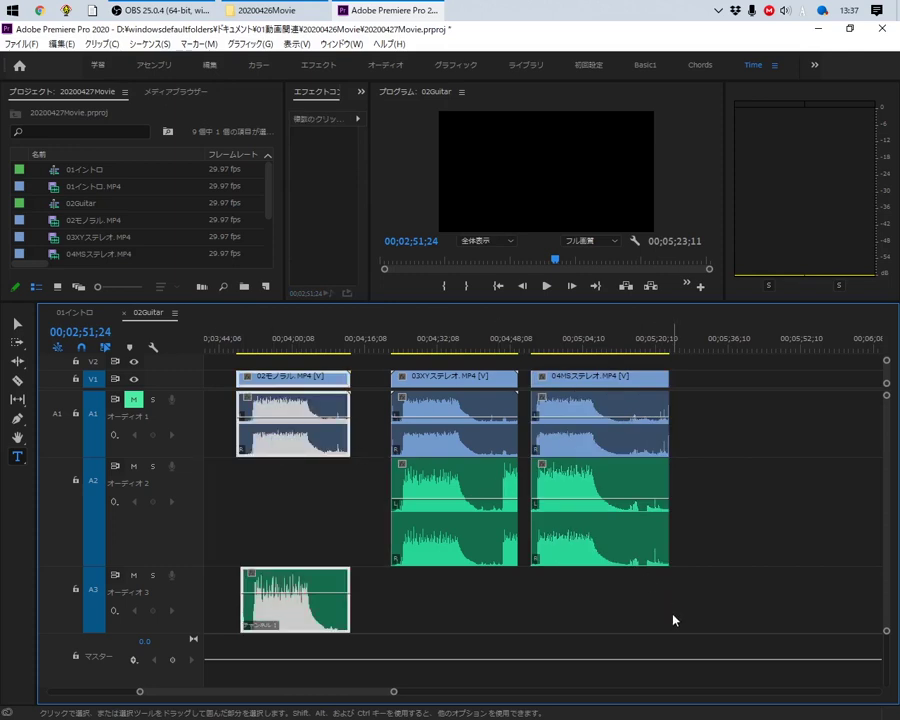
{"action": "left_click_drag", "start_coordinate": [673, 614], "coordinate": [297, 396]}
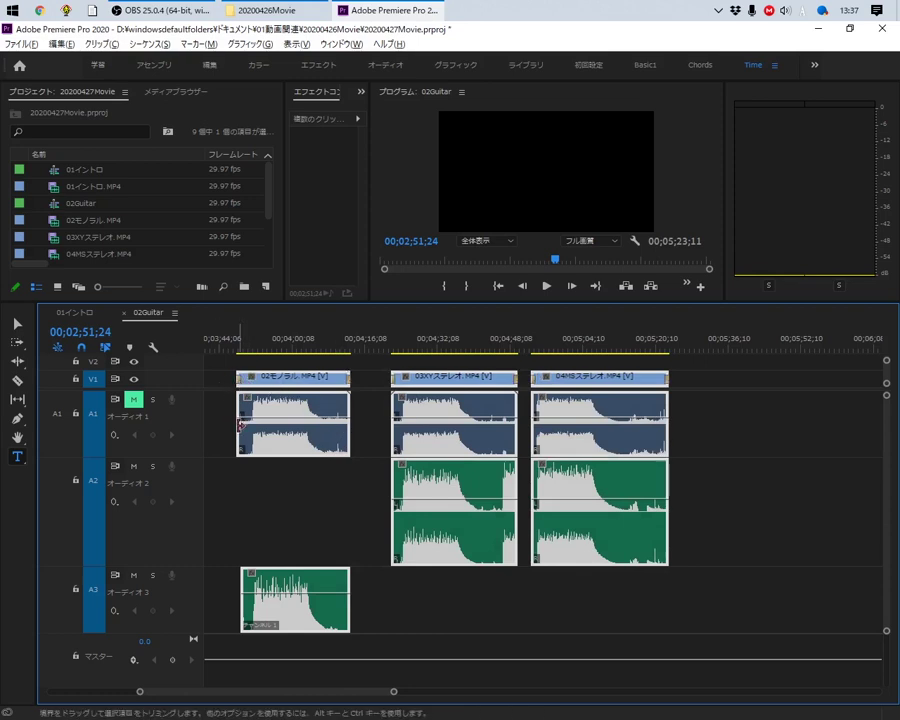
Zoom the 02Guitar timeline in and out to check the default crossfades on every clip
{"action": "scroll", "coordinate": [239, 426], "scroll_direction": "up", "scroll_amount": 3}
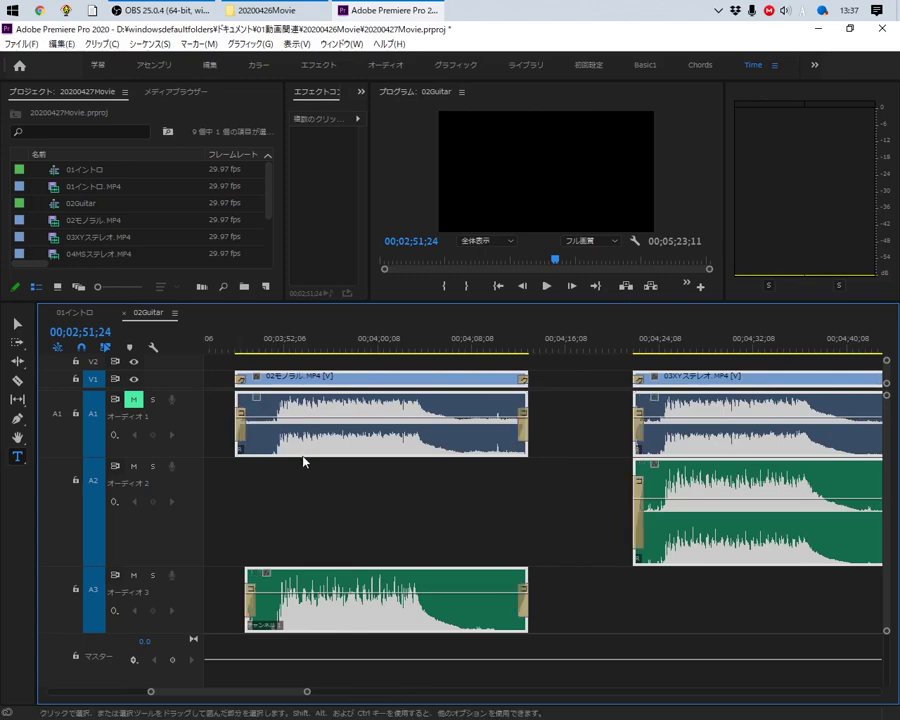
{"action": "scroll", "coordinate": [600, 485], "scroll_direction": "down", "scroll_amount": 2}
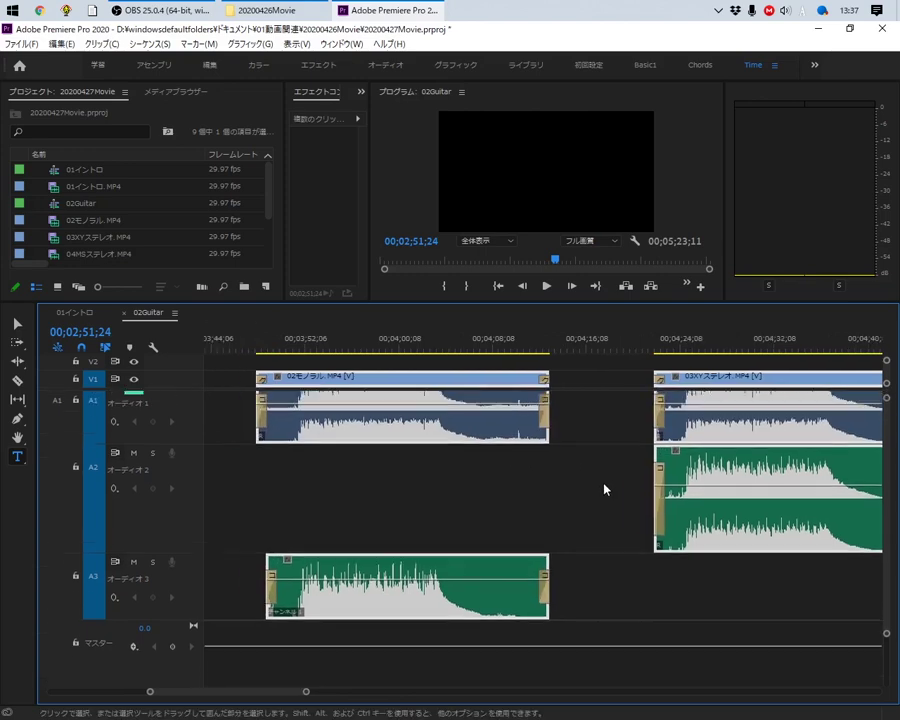
{"action": "scroll", "coordinate": [610, 490], "scroll_direction": "down", "scroll_amount": 2}
{"action": "scroll", "coordinate": [636, 489], "scroll_direction": "up", "scroll_amount": 1}
{"action": "scroll", "coordinate": [638, 490], "scroll_direction": "up", "scroll_amount": 1}
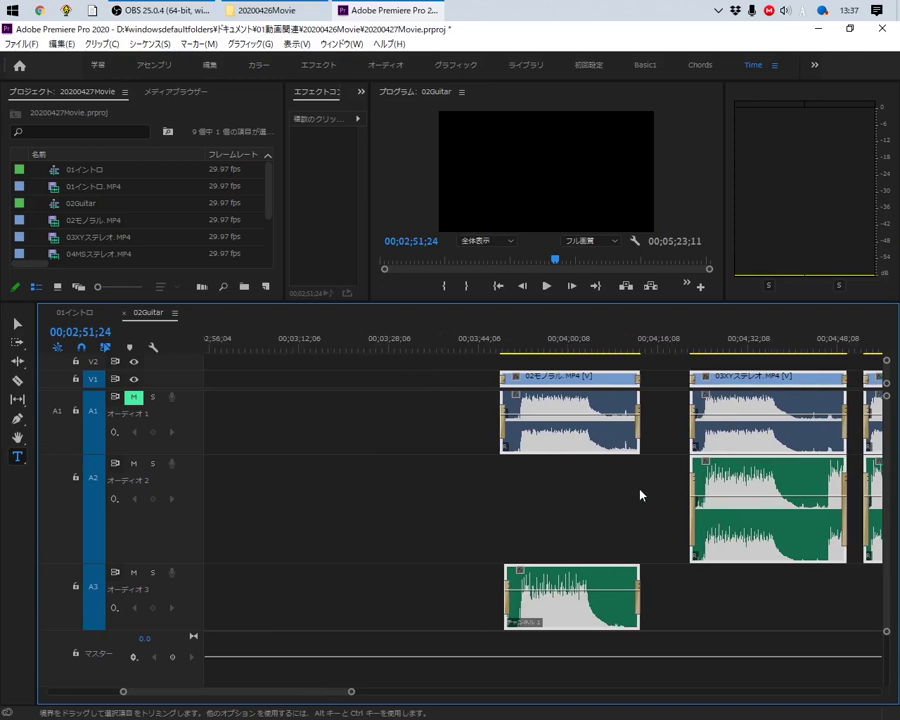
{"action": "scroll", "coordinate": [645, 492], "scroll_direction": "down", "scroll_amount": 1}
{"action": "scroll", "coordinate": [620, 495], "scroll_direction": "down", "scroll_amount": 3}
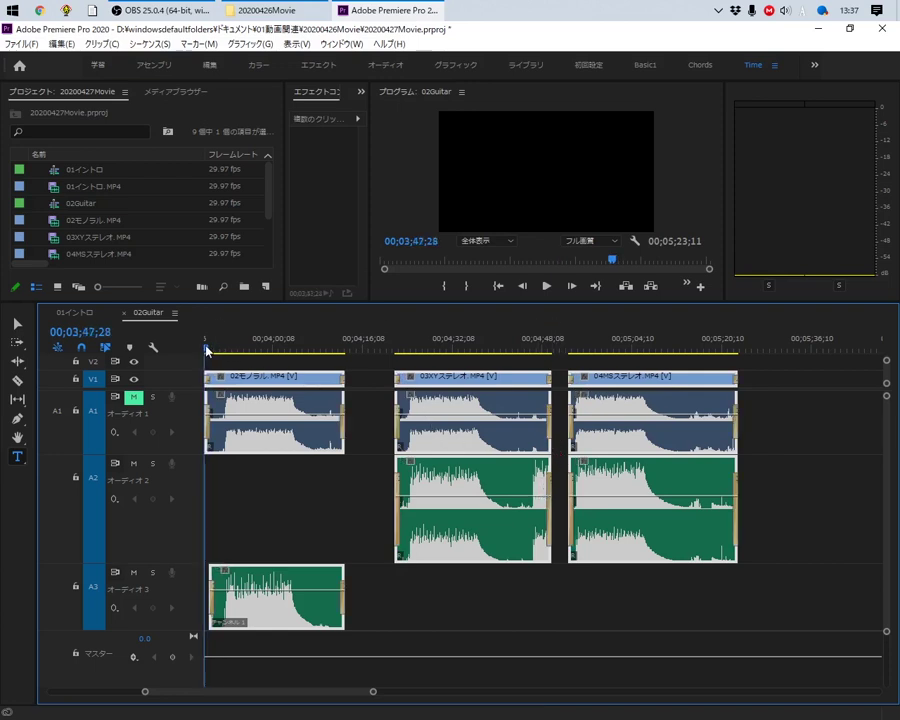
Scrub through the 02モノラル fade-in and trim the clip's start slightly later
{"action": "left_click_drag", "start_coordinate": [207, 350], "coordinate": [224, 350]}
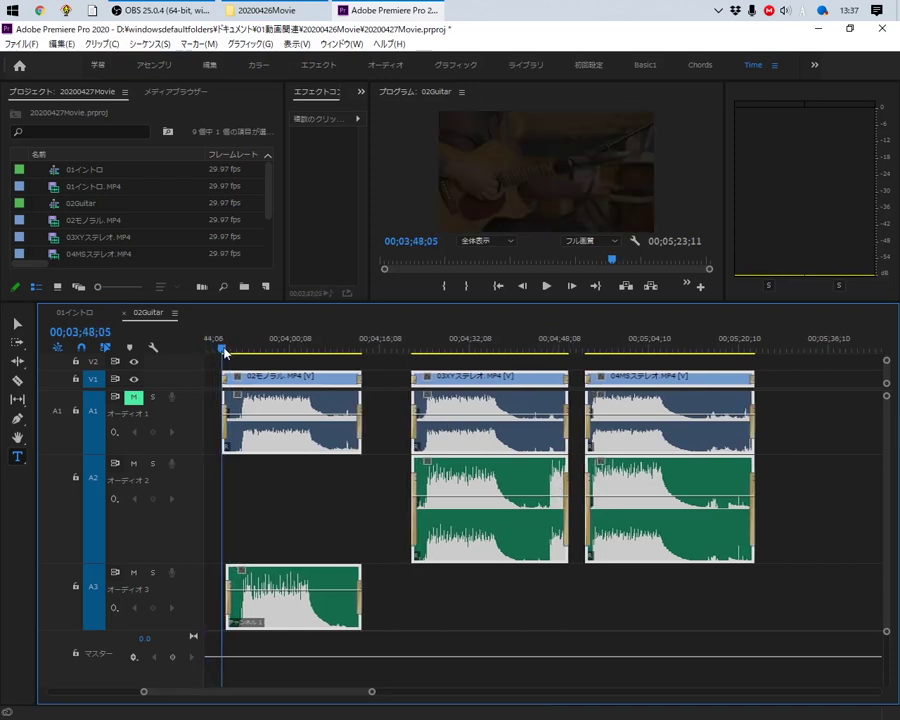
{"action": "left_click_drag", "start_coordinate": [224, 350], "coordinate": [230, 352]}
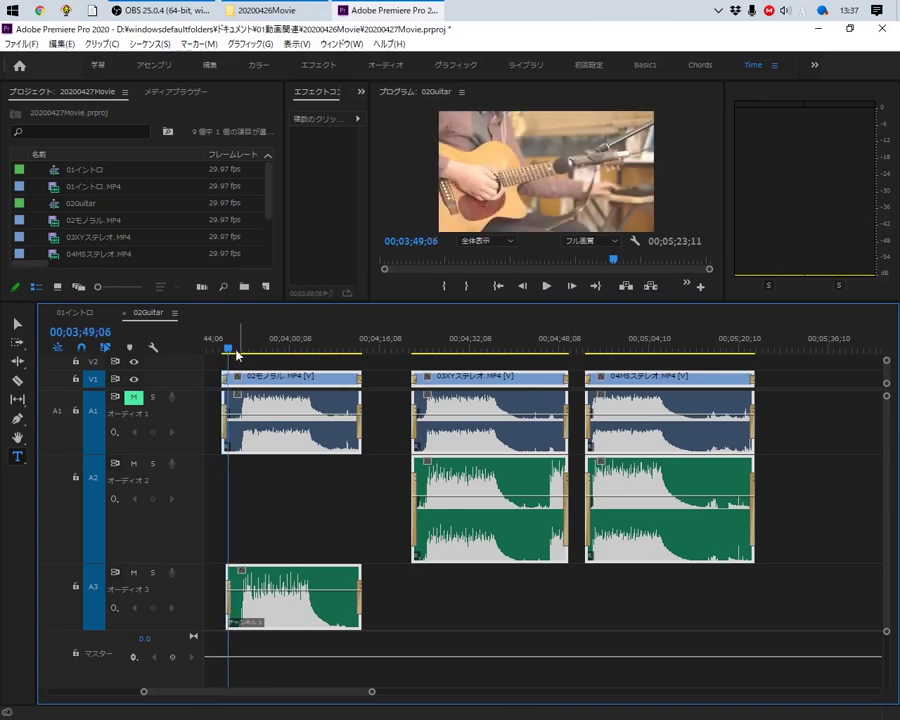
{"action": "left_click_drag", "start_coordinate": [237, 353], "coordinate": [233, 351]}
{"action": "scroll", "coordinate": [235, 480], "scroll_direction": "up", "scroll_amount": 1}
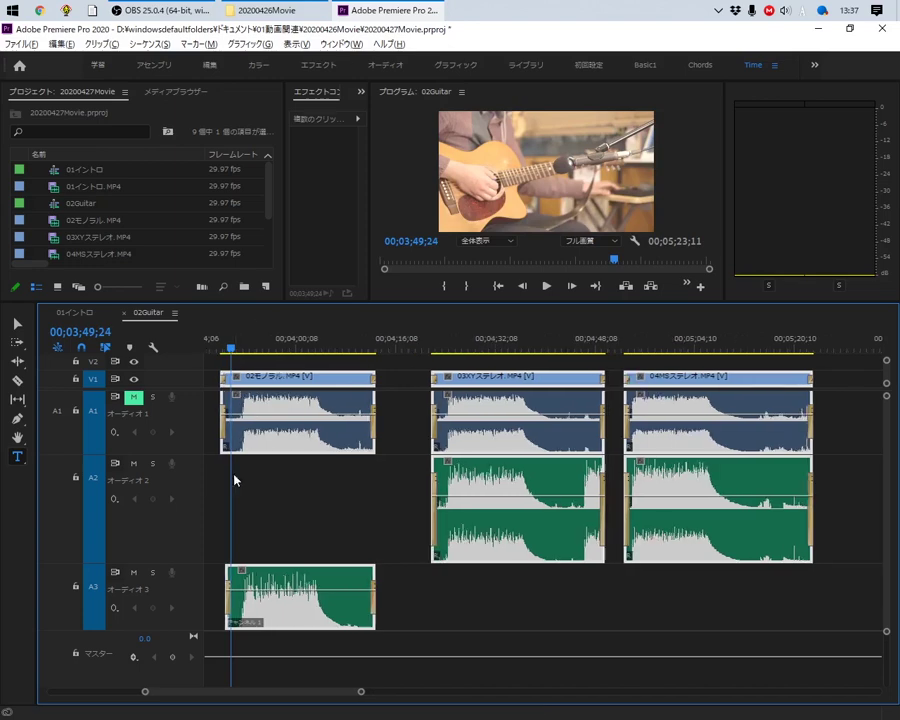
{"action": "scroll", "coordinate": [235, 480], "scroll_direction": "up", "scroll_amount": 2}
{"action": "scroll", "coordinate": [247, 476], "scroll_direction": "up", "scroll_amount": 2}
{"action": "scroll", "coordinate": [245, 478], "scroll_direction": "up", "scroll_amount": 1}
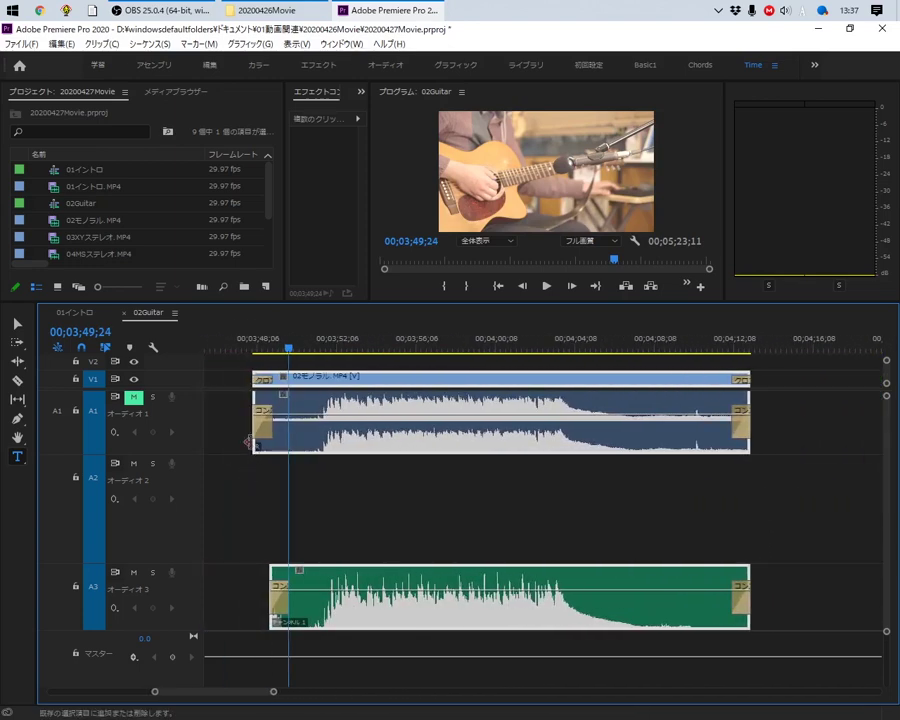
{"action": "left_click_drag", "start_coordinate": [257, 430], "coordinate": [300, 433]}
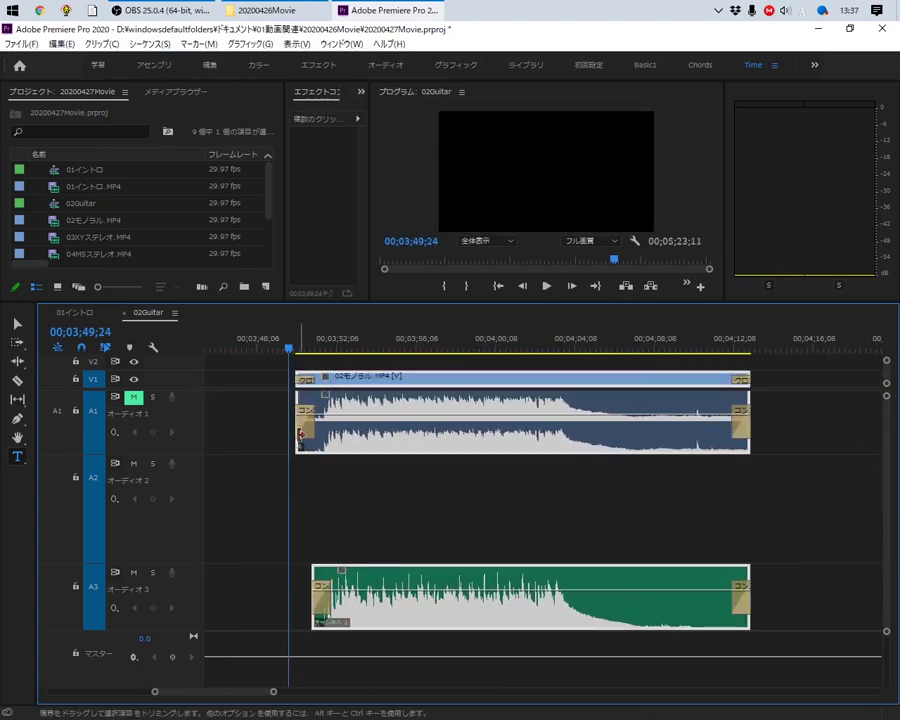
{"action": "left_click", "coordinate": [301, 437]}
{"action": "scroll", "coordinate": [300, 440], "scroll_direction": "up", "scroll_amount": 1}
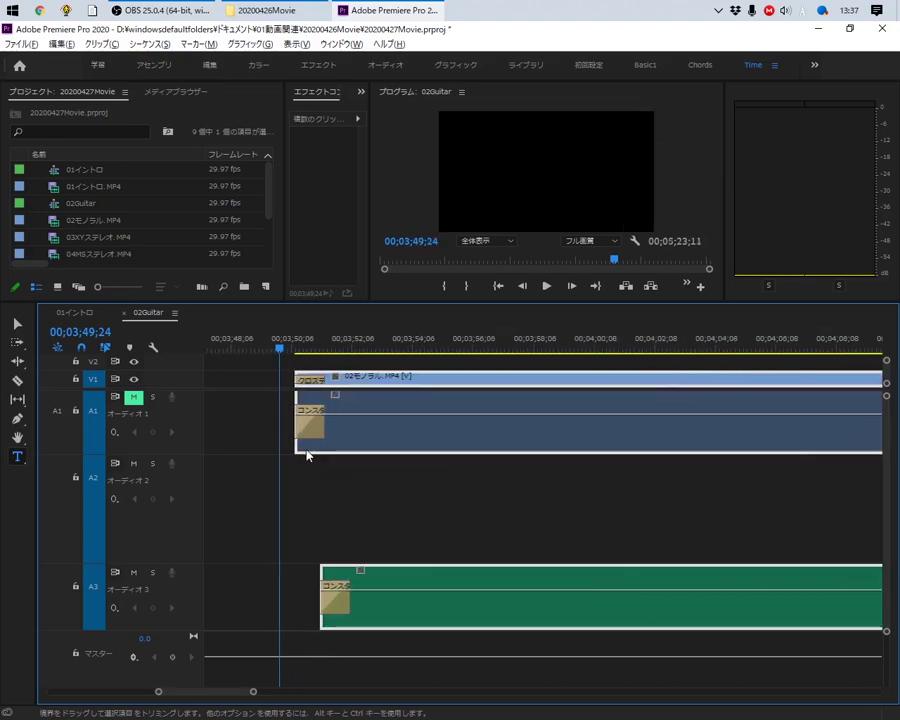
{"action": "left_click_drag", "start_coordinate": [297, 430], "coordinate": [307, 430]}
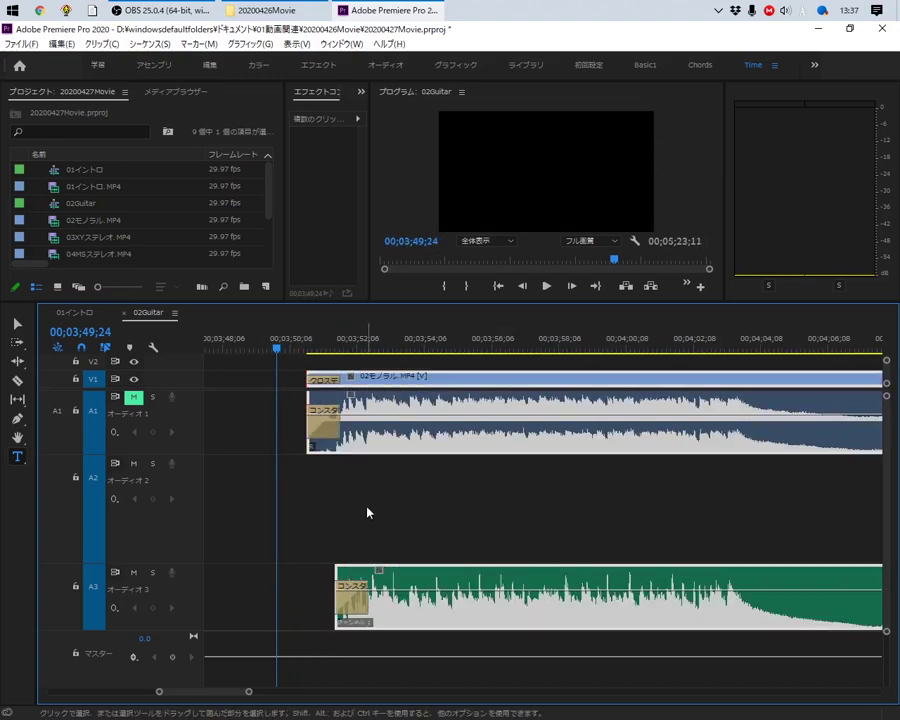
Extend the A3 audio clip's start so it begins with 02モノラル above it
{"action": "left_click", "coordinate": [372, 621]}
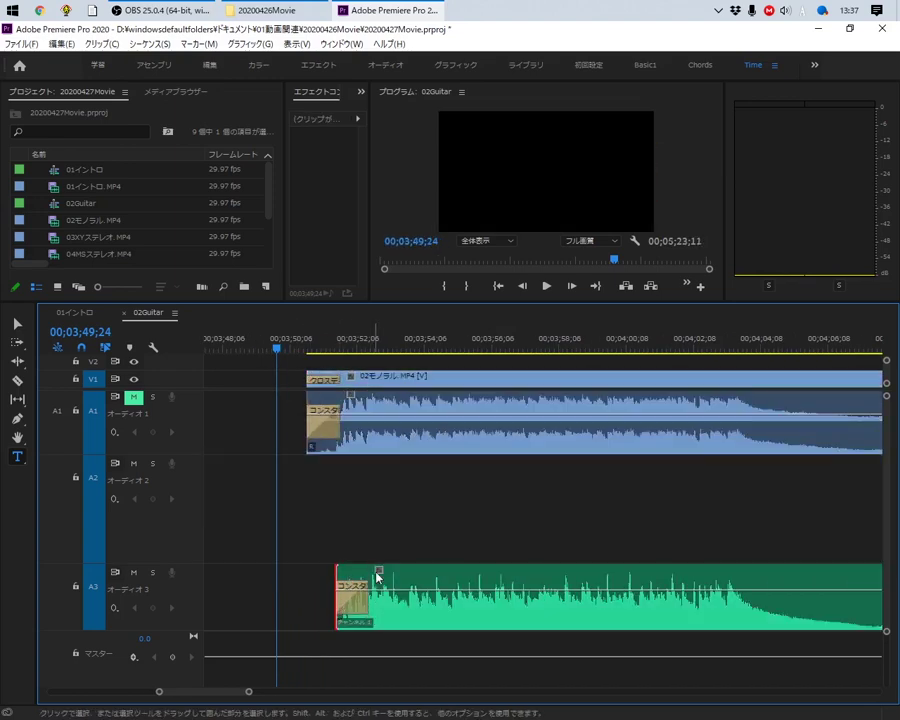
{"action": "left_click", "coordinate": [396, 619]}
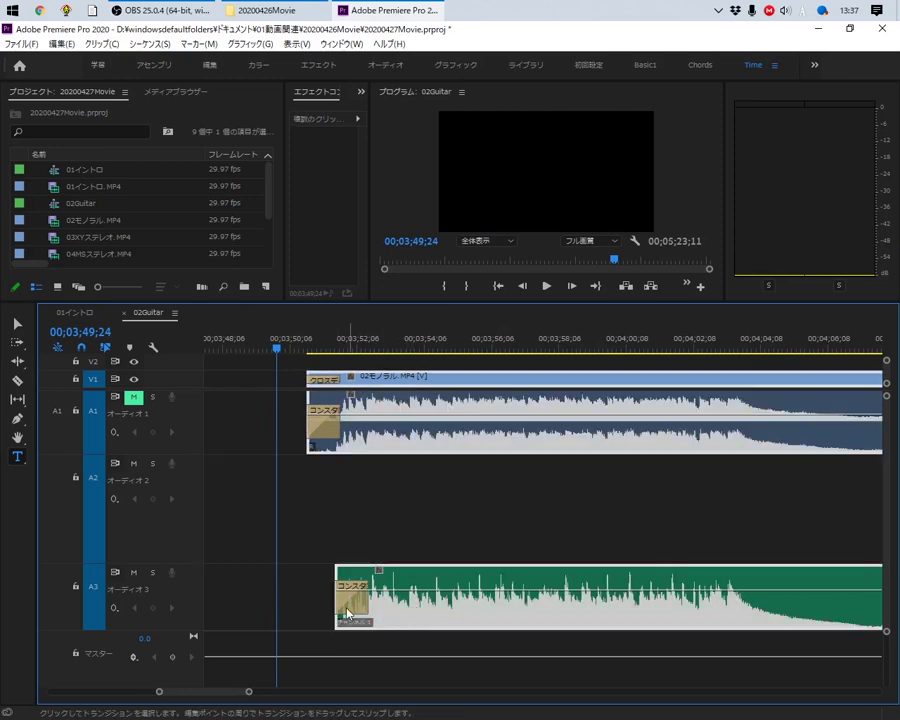
{"action": "mouse_move", "coordinate": [338, 612]}
{"action": "left_mouse_down"}
{"action": "mouse_move", "coordinate": [323, 598]}
{"action": "mouse_move", "coordinate": [294, 607]}
{"action": "left_mouse_up"}
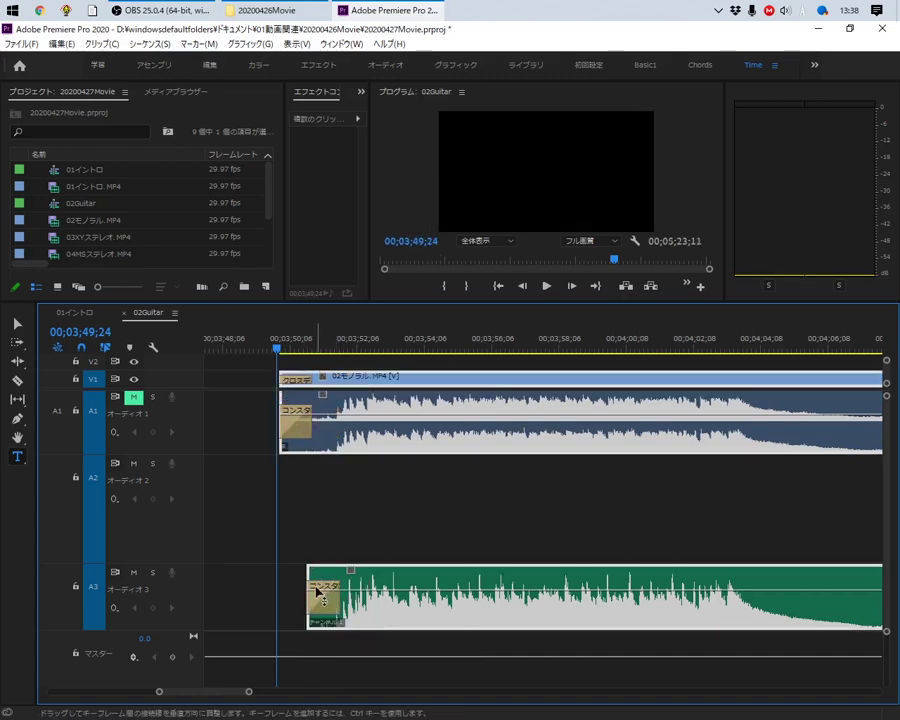
{"action": "key", "text": "ctrl+z"}
{"action": "left_click", "coordinate": [408, 618]}
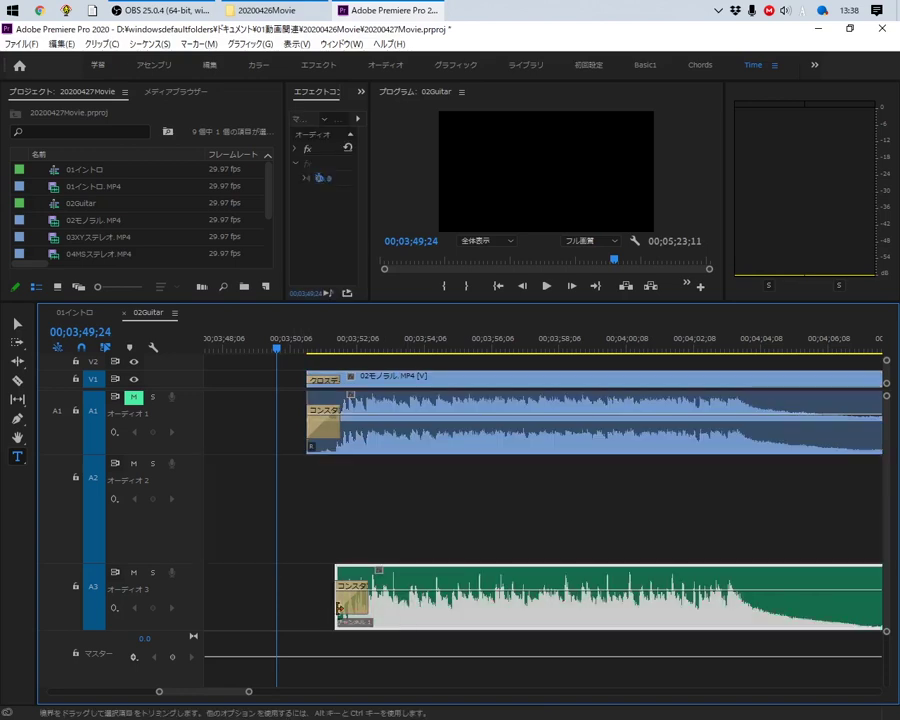
{"action": "left_click_drag", "start_coordinate": [330, 607], "coordinate": [308, 607]}
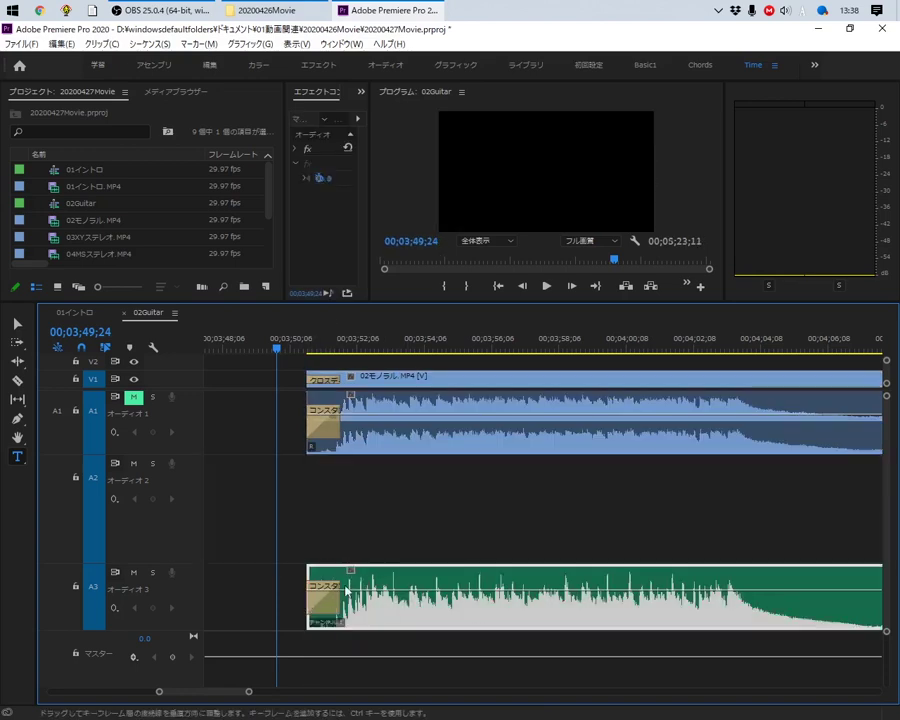
{"action": "left_click", "coordinate": [330, 478]}
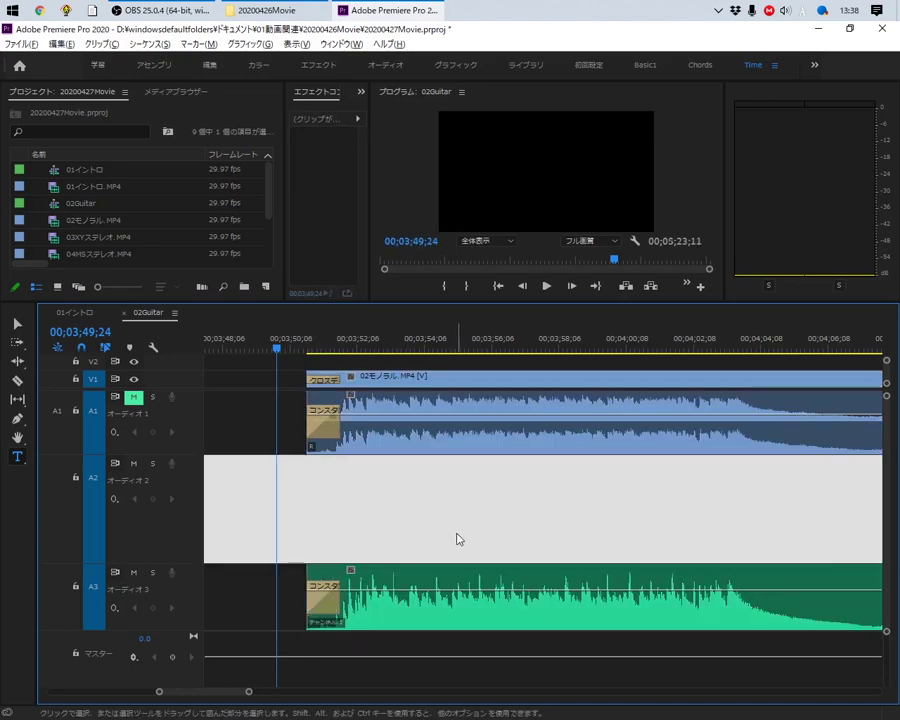
Shorten the end of the 02モノラル clip and its linked audio
{"action": "scroll", "coordinate": [458, 539], "scroll_direction": "down", "scroll_amount": 3}
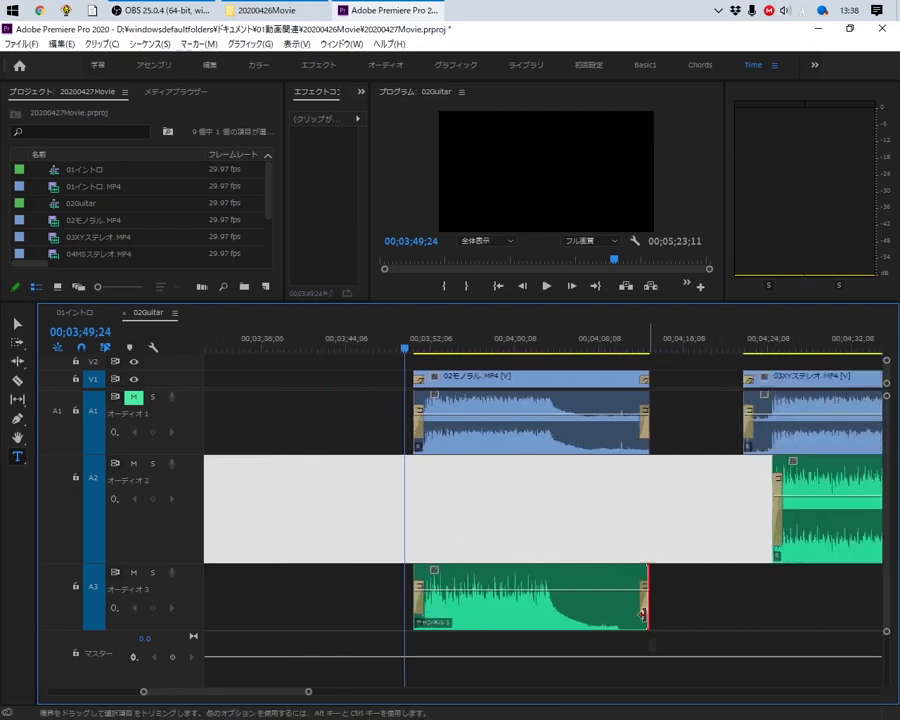
{"action": "left_click_drag", "start_coordinate": [644, 612], "coordinate": [603, 610]}
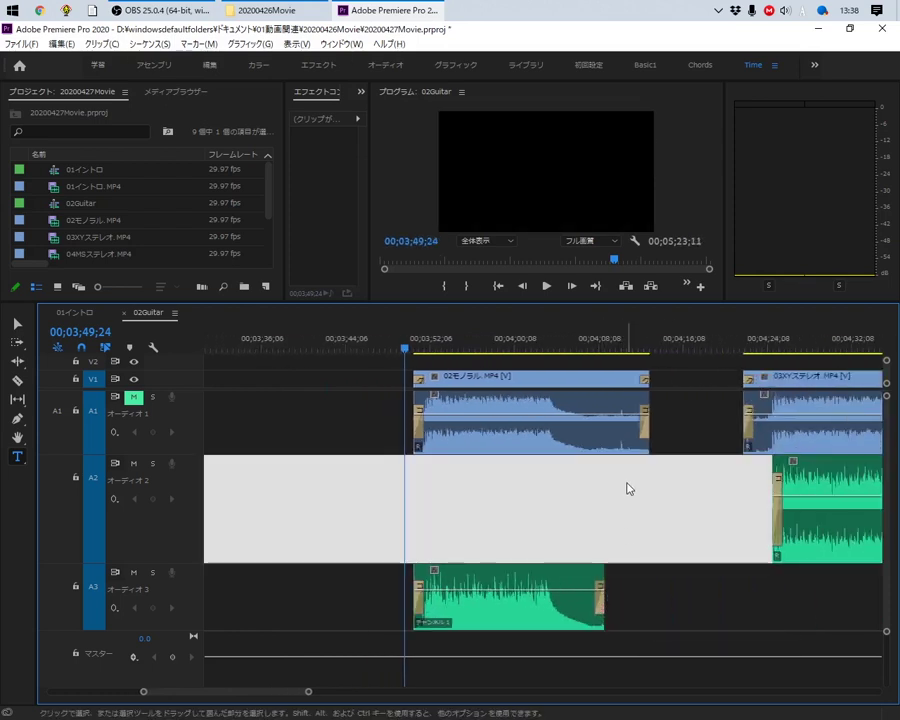
{"action": "key", "text": "ctrl+z"}
{"action": "left_click", "coordinate": [630, 442]}
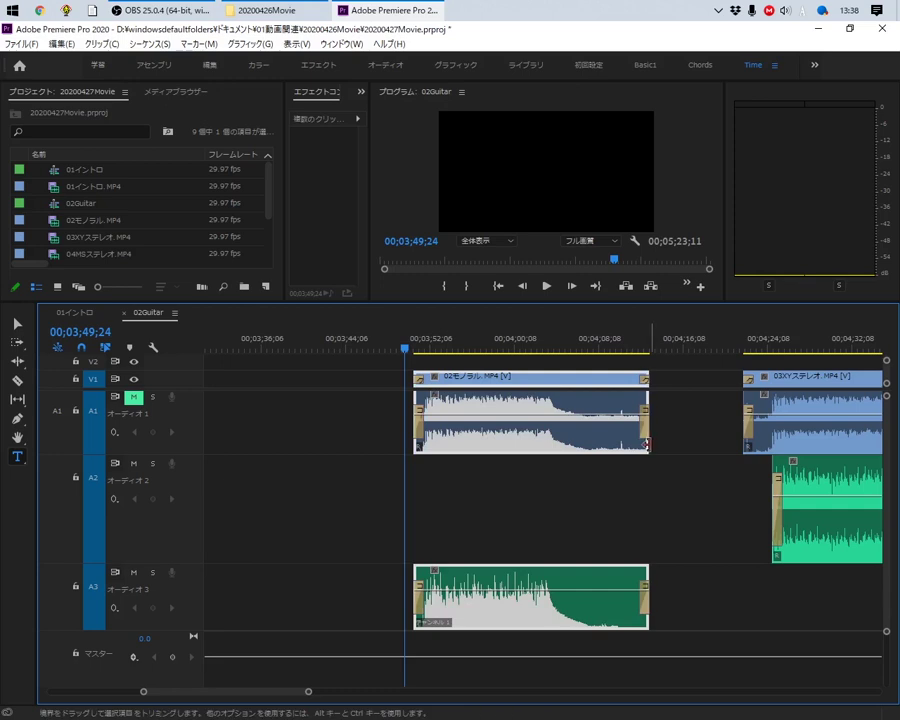
{"action": "left_click_drag", "start_coordinate": [648, 442], "coordinate": [580, 442]}
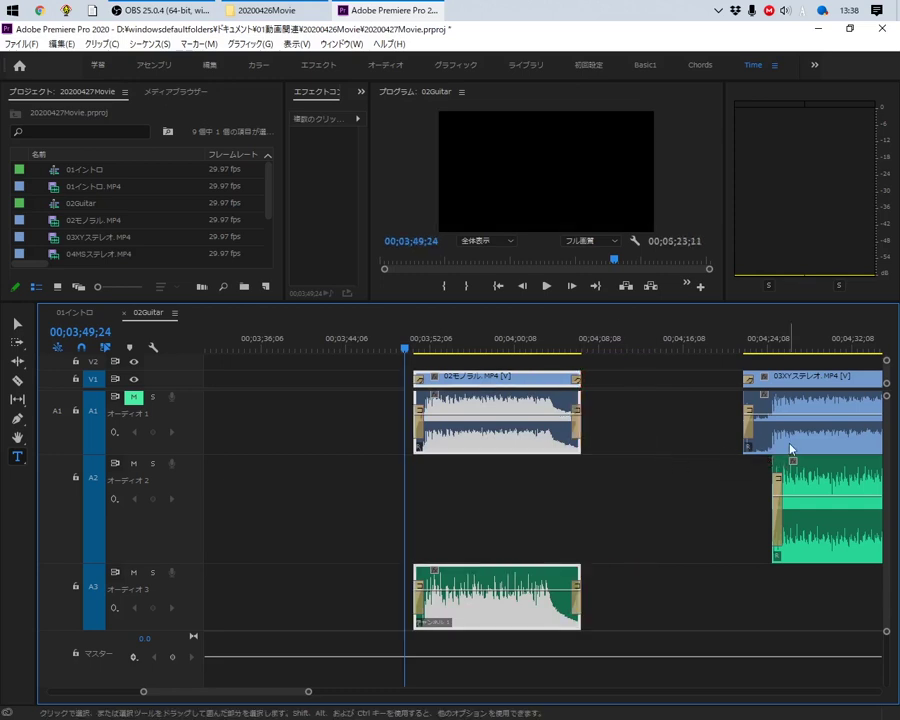
Move 03XYステレオ against the end of 02モノラル and align its video start with its audio
{"action": "left_click_drag", "start_coordinate": [765, 444], "coordinate": [631, 455]}
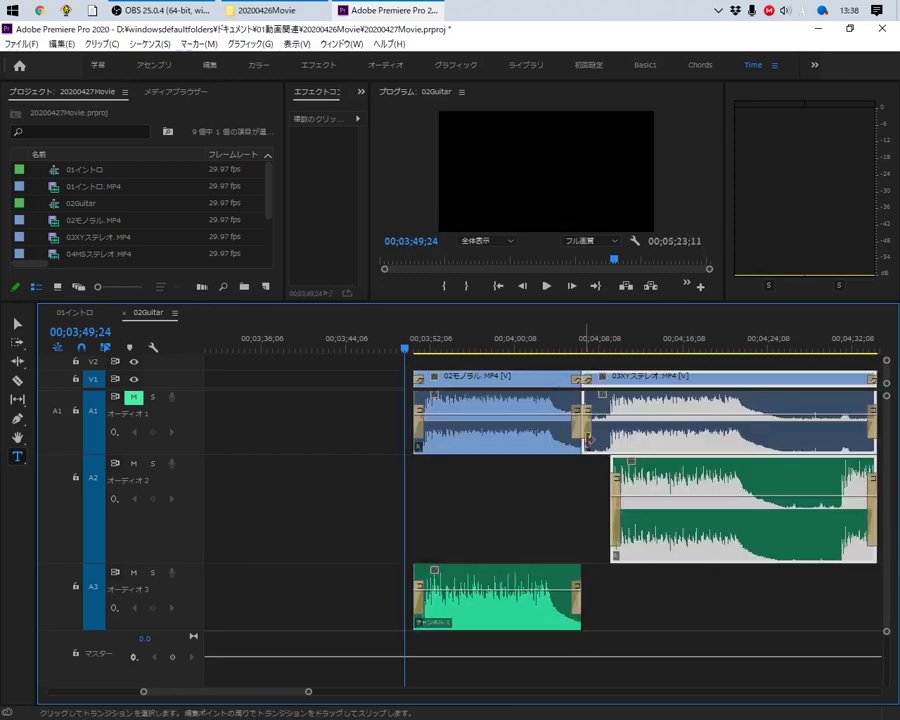
{"action": "left_click", "coordinate": [596, 442]}
{"action": "left_click_drag", "start_coordinate": [589, 438], "coordinate": [617, 438]}
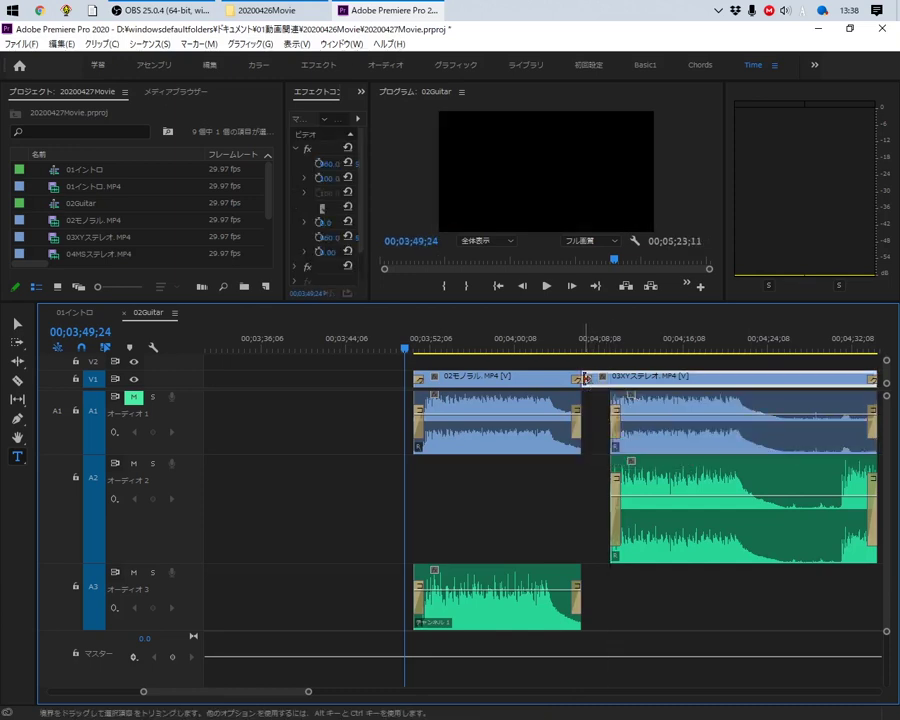
{"action": "left_click_drag", "start_coordinate": [585, 378], "coordinate": [611, 378]}
{"action": "left_click", "coordinate": [628, 510]}
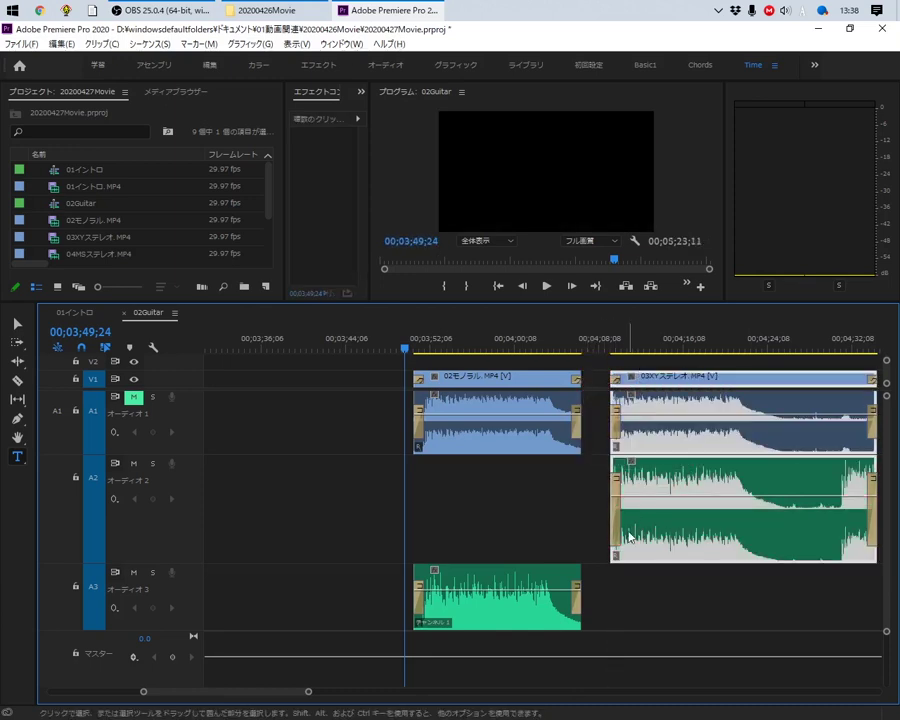
{"action": "scroll", "coordinate": [628, 537], "scroll_direction": "up", "scroll_amount": 2}
{"action": "scroll", "coordinate": [628, 537], "scroll_direction": "up", "scroll_amount": 2}
{"action": "key", "text": "shift+d"}
{"action": "scroll", "coordinate": [628, 537], "scroll_direction": "up", "scroll_amount": 1}
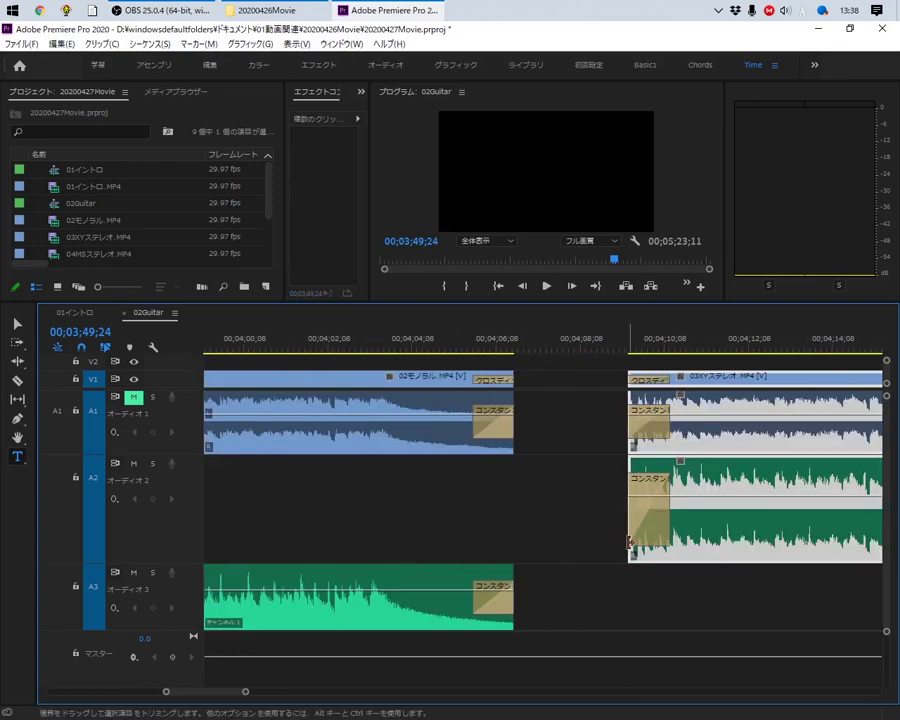
Slide 03XYステレオ left to overlap 02モノラル and add default crossfades at the join
{"action": "left_click_drag", "start_coordinate": [630, 542], "coordinate": [601, 541]}
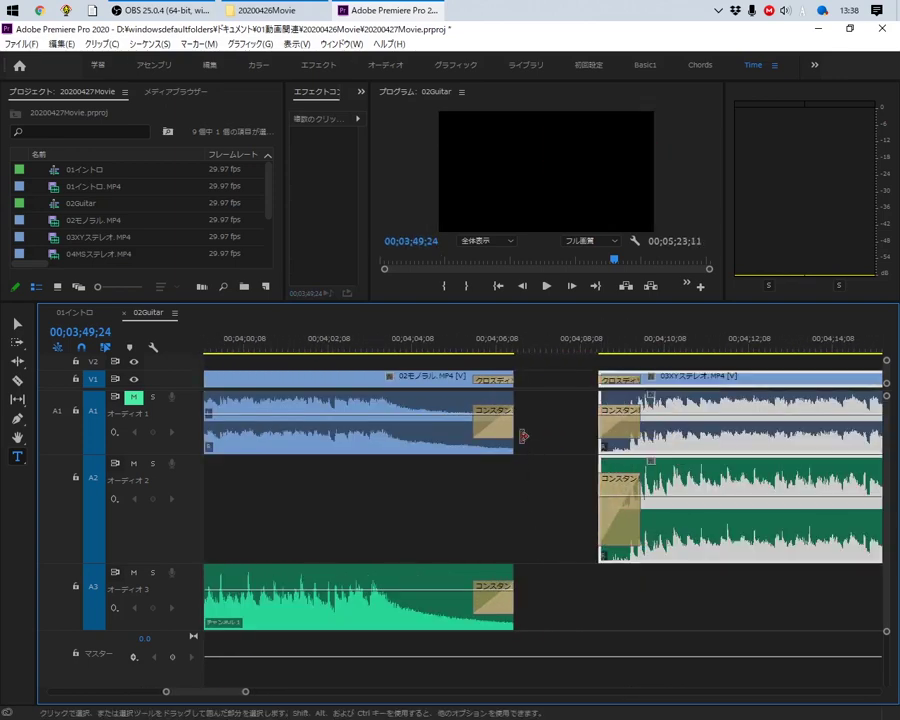
{"action": "left_click_drag", "start_coordinate": [672, 450], "coordinate": [566, 448]}
{"action": "key", "text": "shift+d"}
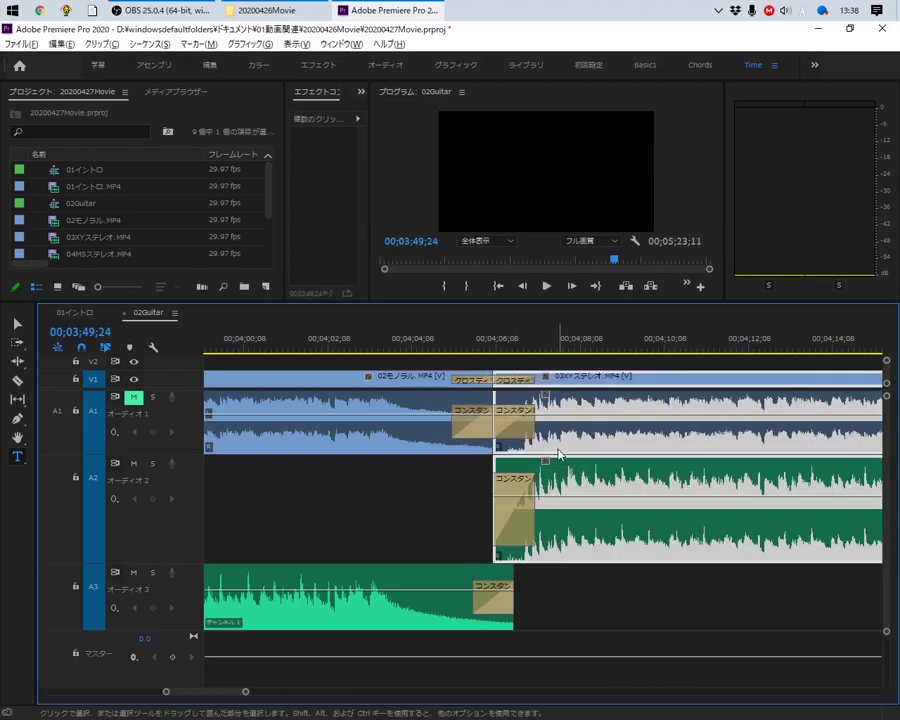
{"action": "scroll", "coordinate": [563, 460], "scroll_direction": "down", "scroll_amount": 2}
{"action": "scroll", "coordinate": [563, 472], "scroll_direction": "down", "scroll_amount": 1}
{"action": "scroll", "coordinate": [560, 476], "scroll_direction": "down", "scroll_amount": 4}
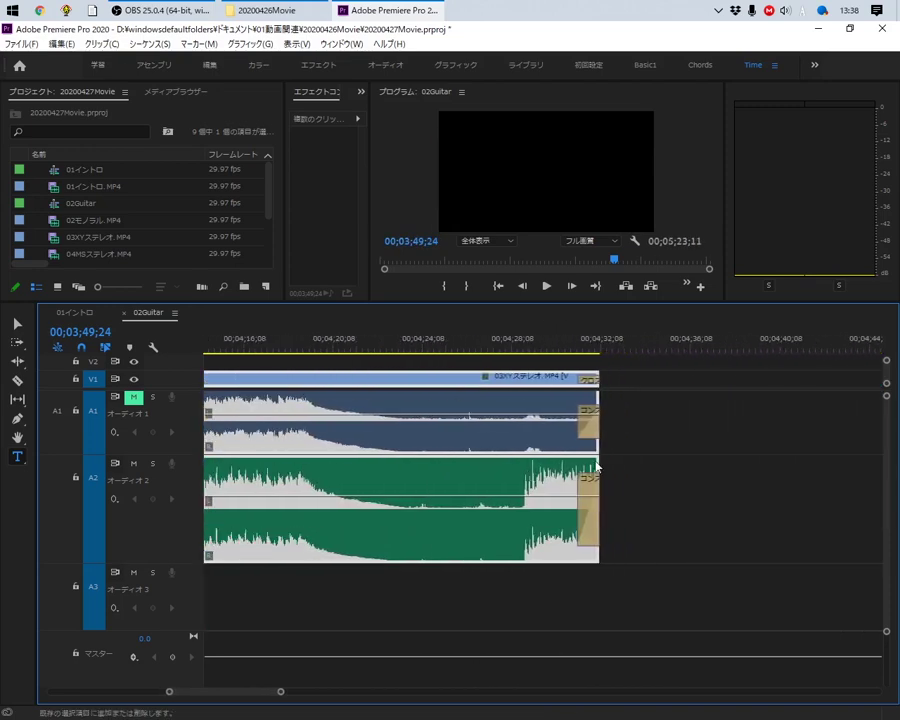
Shorten 03XYステレオ's end, butt 04MSステレオ against it, add crossfades and preview the join
{"action": "left_click_drag", "start_coordinate": [596, 440], "coordinate": [414, 436]}
{"action": "scroll", "coordinate": [528, 463], "scroll_direction": "down", "scroll_amount": 4}
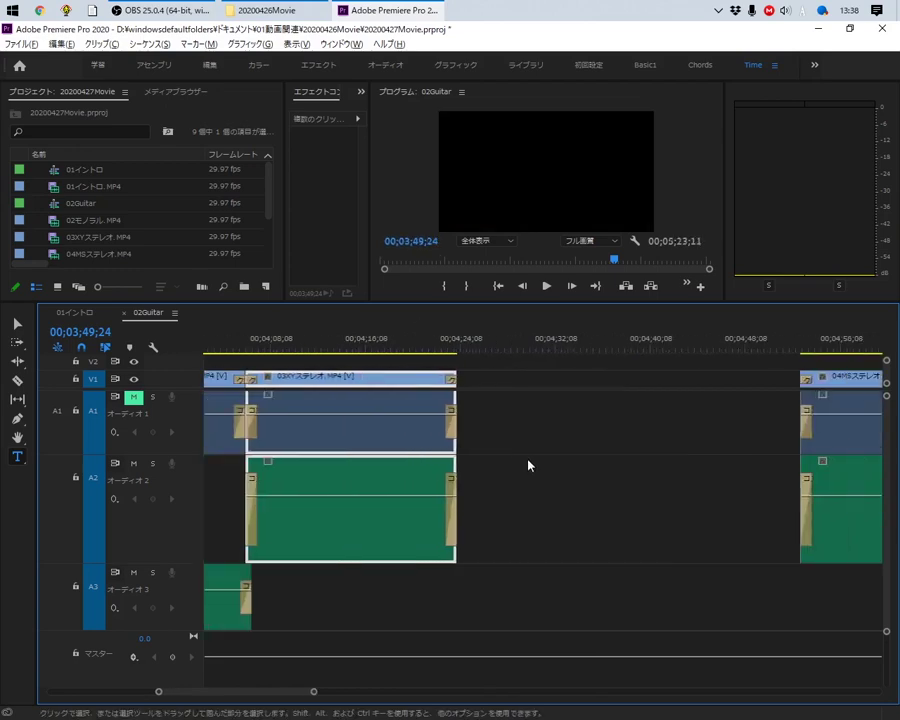
{"action": "left_click_drag", "start_coordinate": [722, 445], "coordinate": [524, 438]}
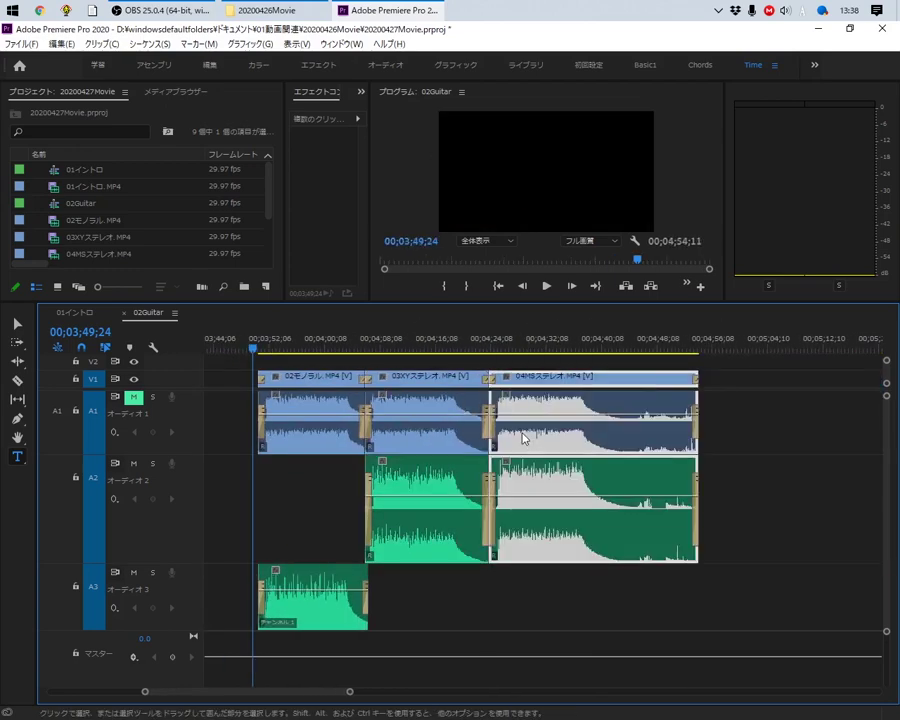
{"action": "left_click", "coordinate": [477, 352]}
{"action": "scroll", "coordinate": [518, 448], "scroll_direction": "up", "scroll_amount": 2}
{"action": "scroll", "coordinate": [484, 464], "scroll_direction": "up", "scroll_amount": 2}
{"action": "key", "text": "shift+d"}
{"action": "key", "text": "space"}
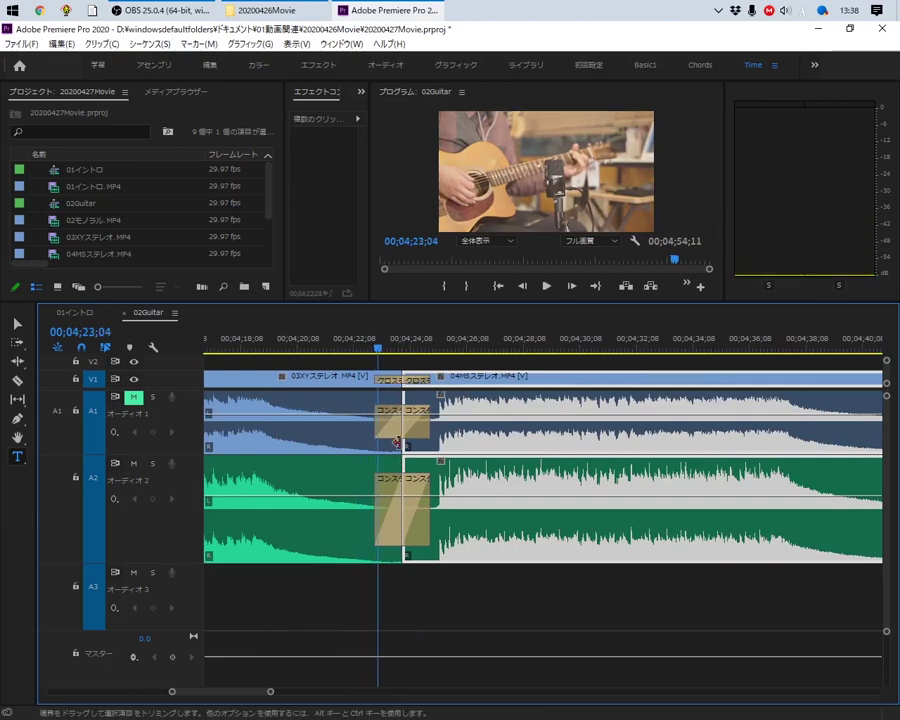
Trim 03XYステレオ further, overlap 04MSステレオ onto it, replay the transition and zoom out
{"action": "left_click_drag", "start_coordinate": [403, 440], "coordinate": [364, 440]}
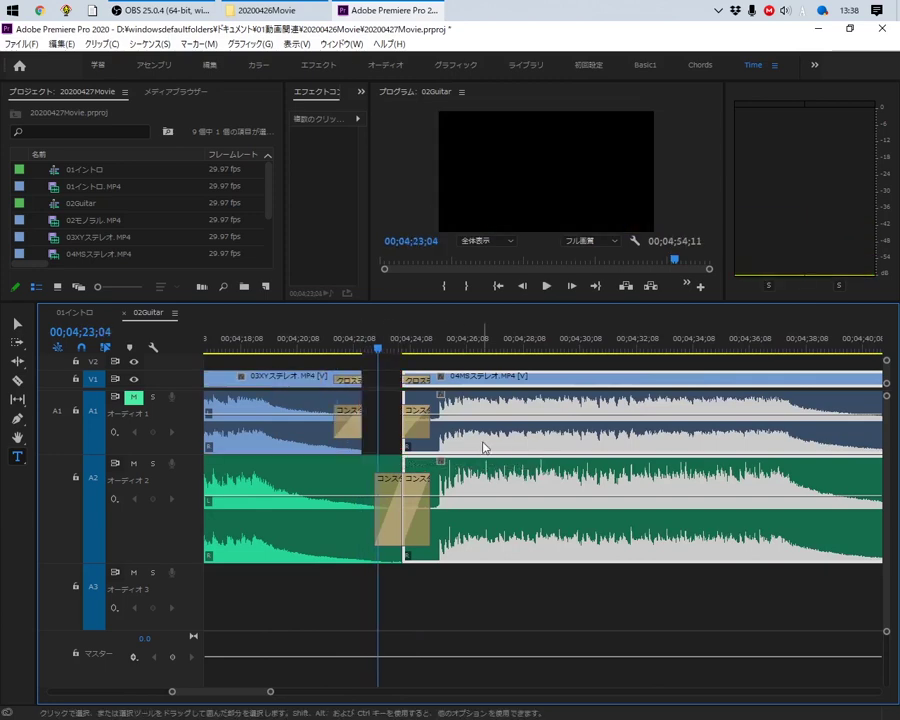
{"action": "left_click_drag", "start_coordinate": [489, 442], "coordinate": [412, 443]}
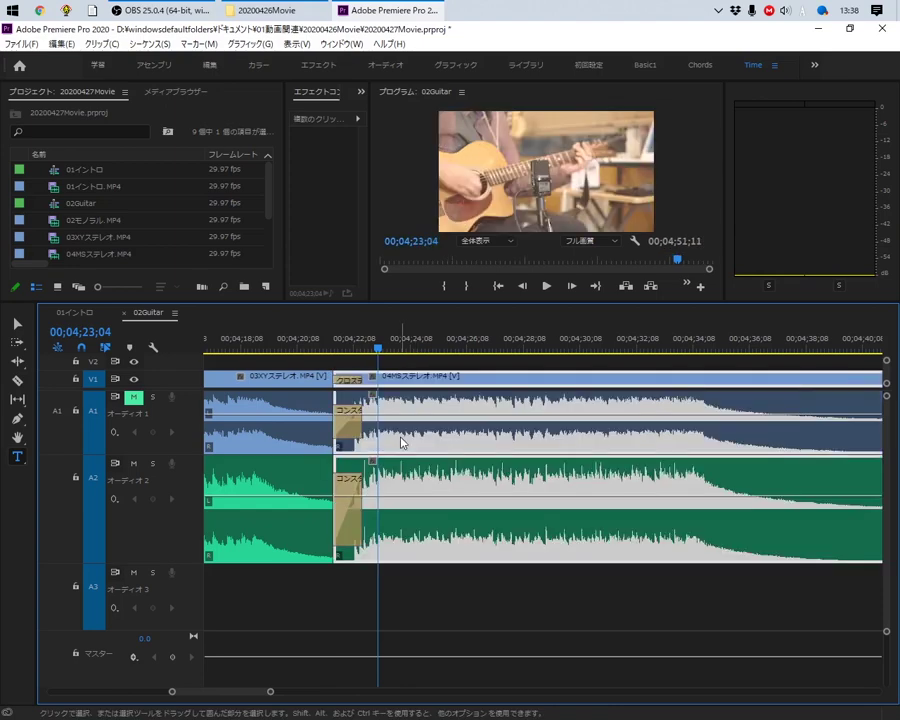
{"action": "left_click", "coordinate": [312, 352]}
{"action": "key", "text": "space"}
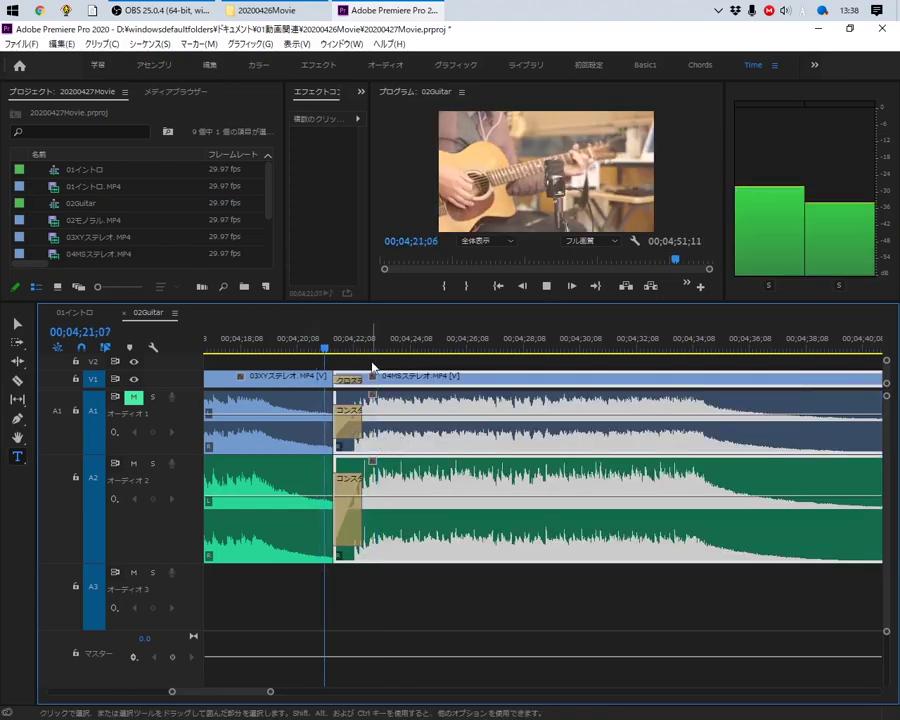
{"action": "key", "text": "space"}
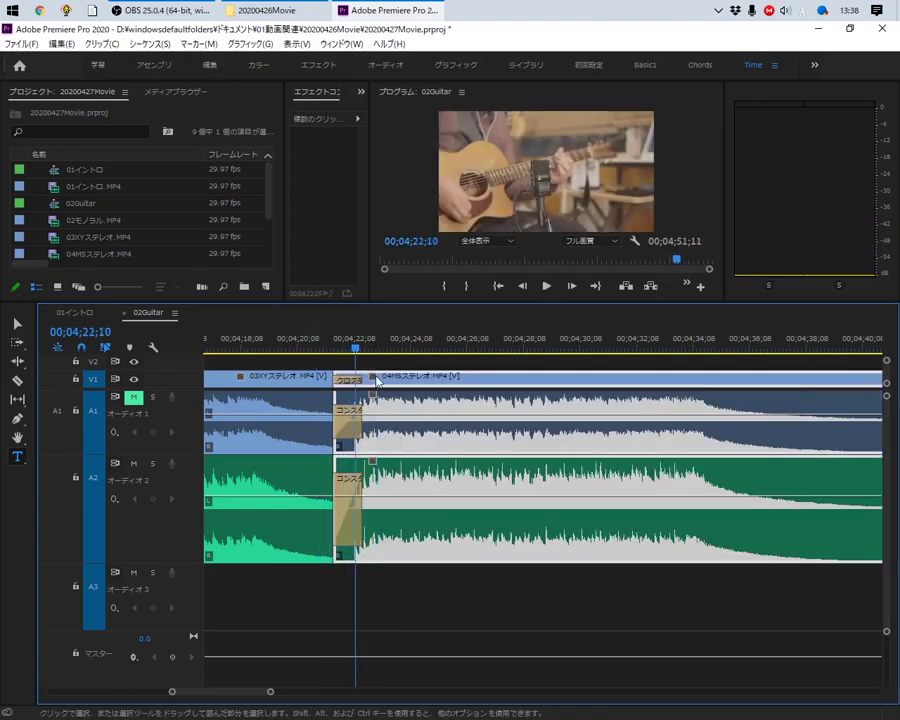
{"action": "key", "text": "space"}
{"action": "left_click", "coordinate": [247, 347]}
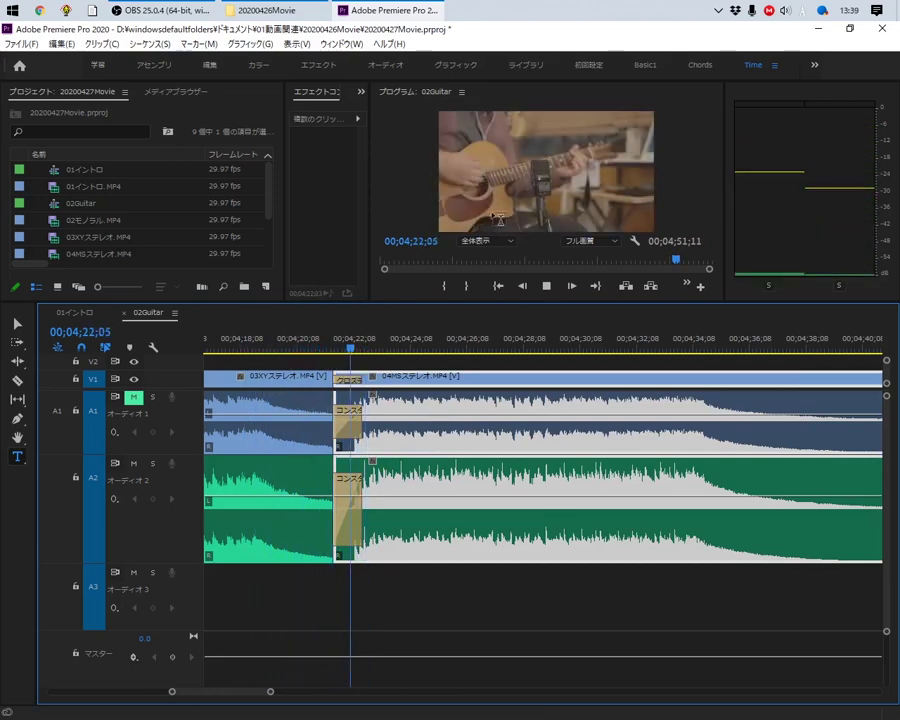
{"action": "key", "text": "space"}
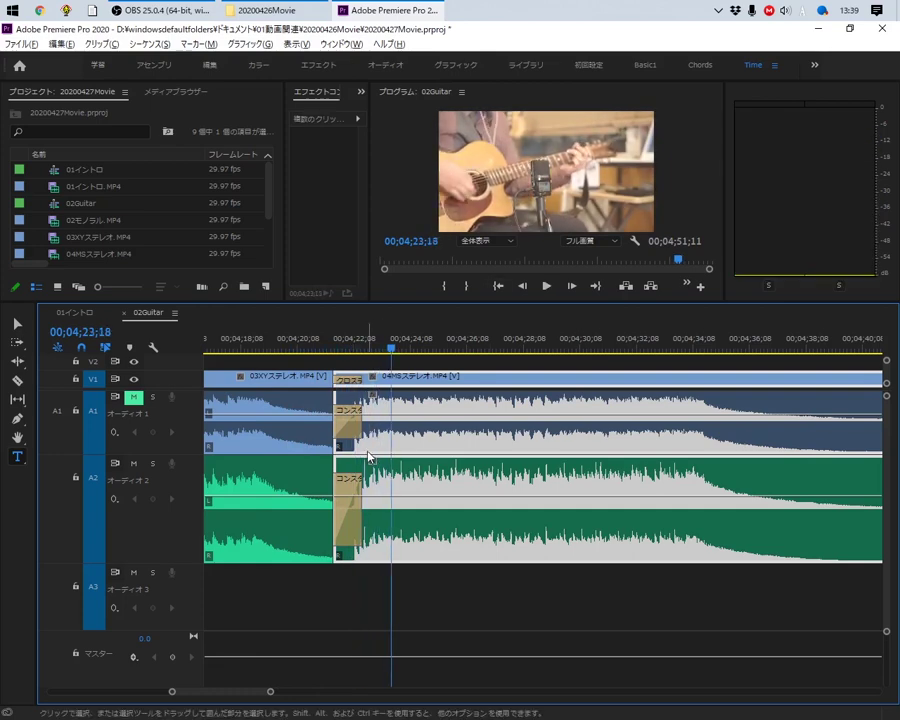
{"action": "key", "text": "minus"}
{"action": "key", "text": "minus"}
{"action": "key", "text": "minus"}
{"action": "key", "text": "minus"}
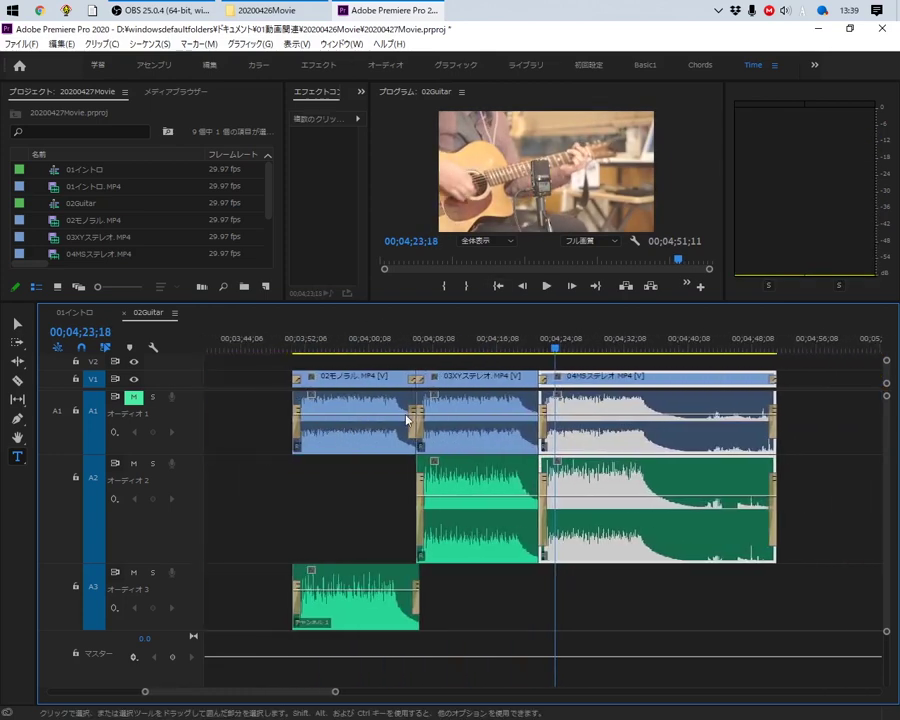
Zoom in on the 02/03 join, play it back, and undo a one-second leftward shift of 03XYステレオ
{"action": "key", "text": "equal"}
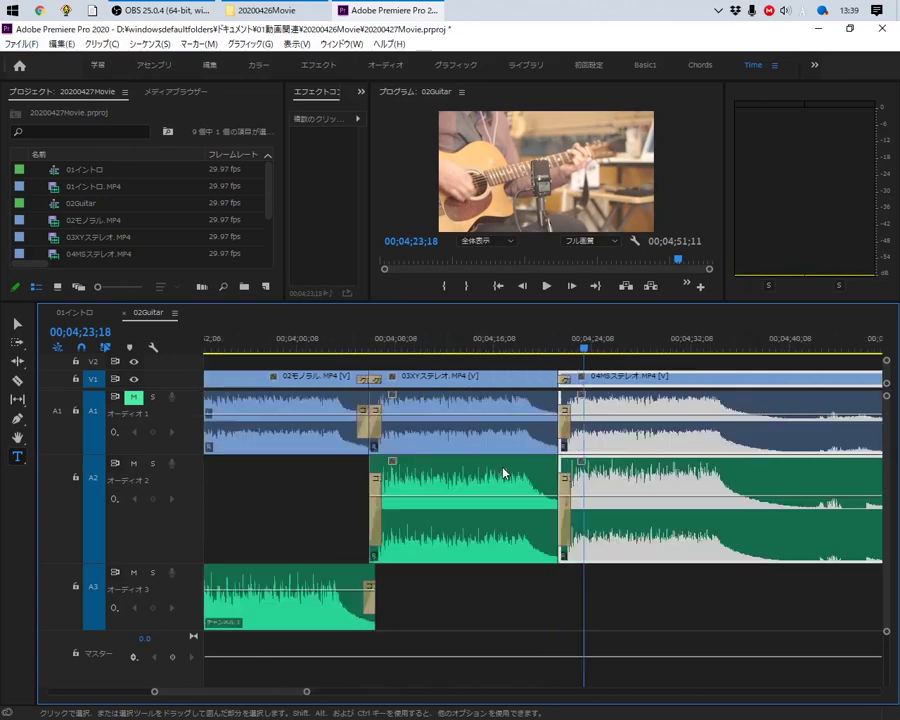
{"action": "key", "text": "minus"}
{"action": "key", "text": "minus"}
{"action": "key", "text": "equal"}
{"action": "key", "text": "equal"}
{"action": "scroll", "coordinate": [570, 465], "scroll_direction": "up", "scroll_amount": 1}
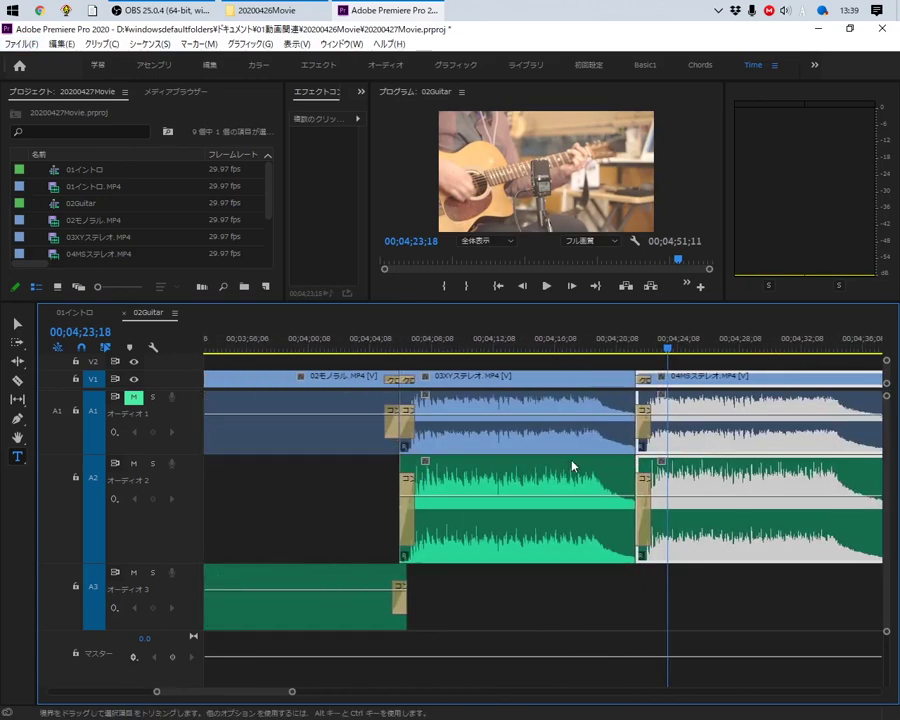
{"action": "scroll", "coordinate": [570, 470], "scroll_direction": "down", "scroll_amount": 3}
{"action": "scroll", "coordinate": [570, 477], "scroll_direction": "up", "scroll_amount": 1}
{"action": "scroll", "coordinate": [505, 400], "scroll_direction": "up", "scroll_amount": 2}
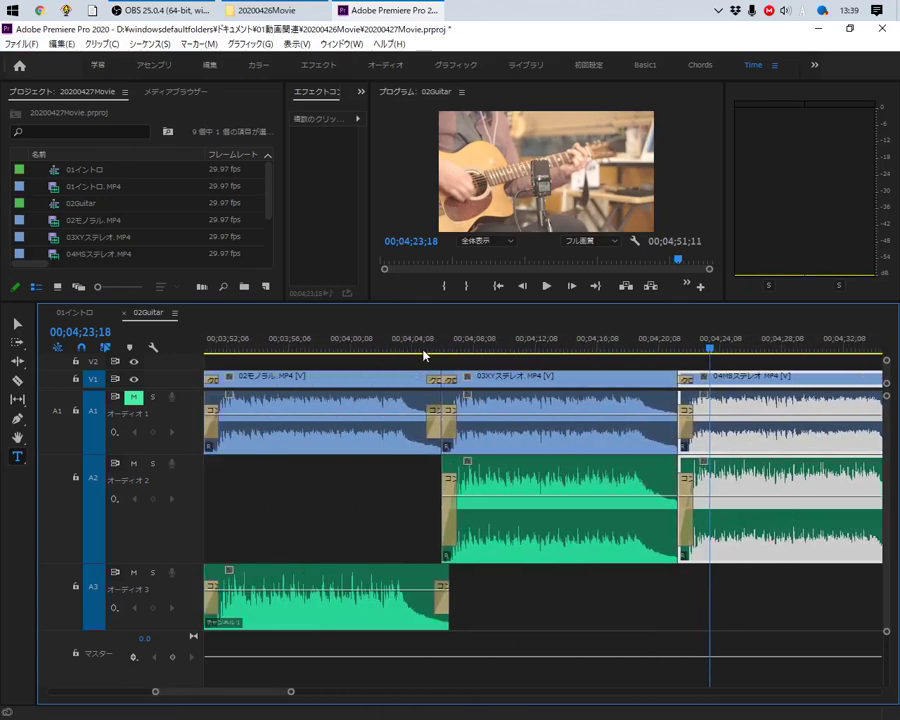
{"action": "key", "text": "equal"}
{"action": "key", "text": "equal"}
{"action": "key", "text": "space"}
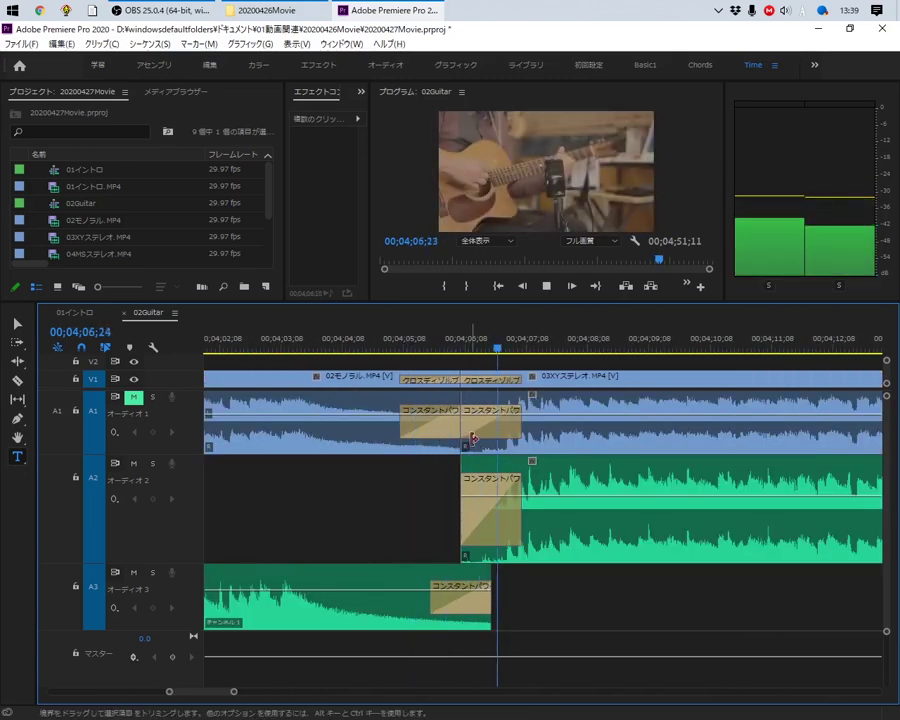
{"action": "mouse_move", "coordinate": [588, 440]}
{"action": "left_mouse_down"}
{"action": "mouse_move", "coordinate": [527, 443]}
{"action": "mouse_move", "coordinate": [519, 453]}
{"action": "left_mouse_up"}
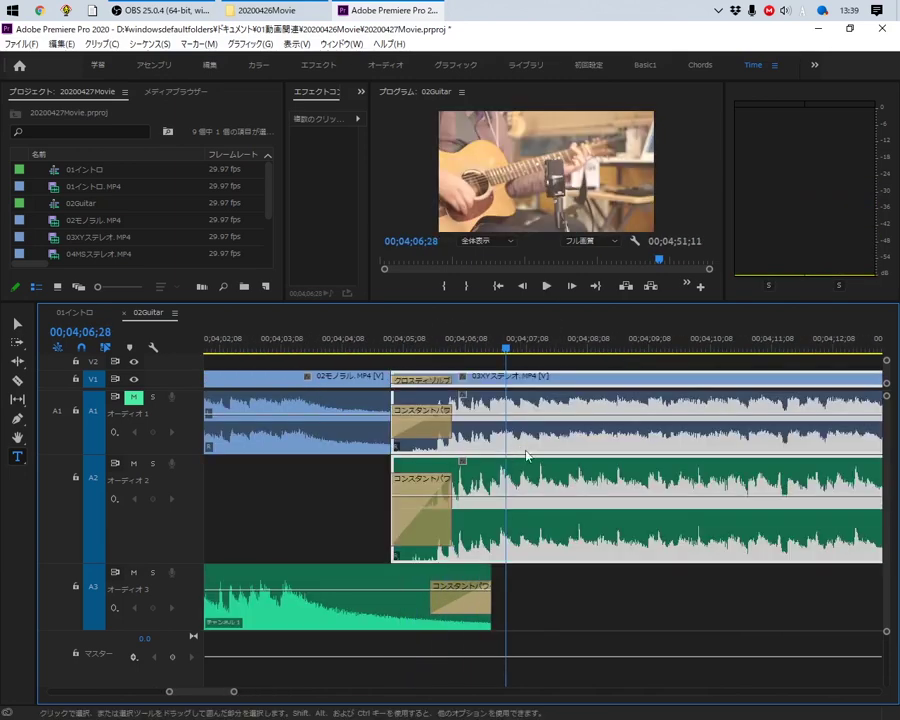
{"action": "key", "text": "ctrl+z"}
{"action": "key", "text": "ctrl+z"}
{"action": "key", "text": "ctrl+z"}
Slide 03XYステレオ 24 frames earlier to overlap 02モノラル and play the overlap back
{"action": "key", "text": "minus"}
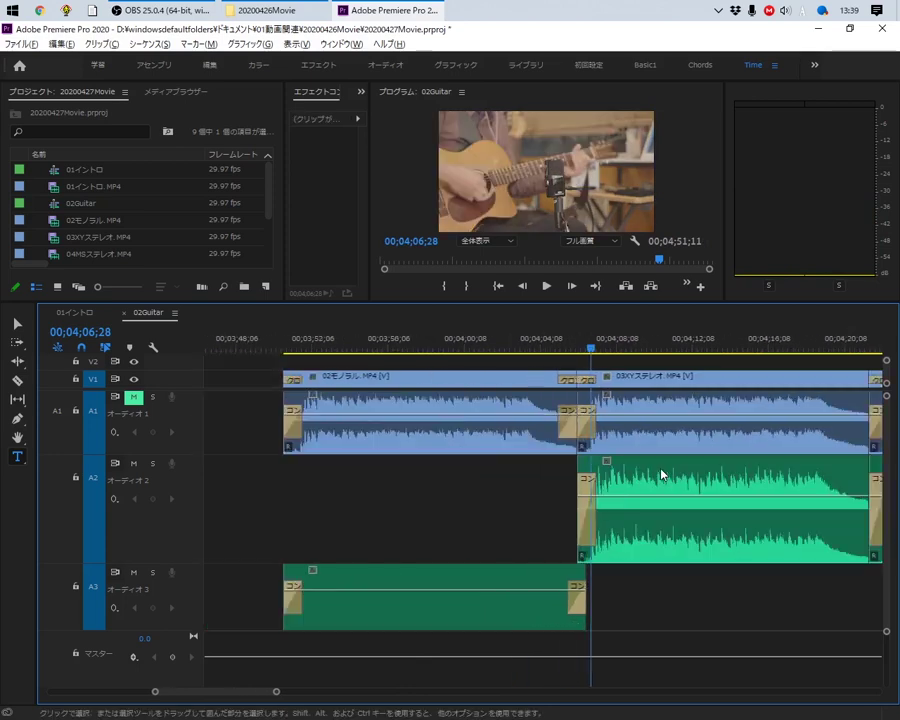
{"action": "scroll", "coordinate": [661, 475], "scroll_direction": "down", "scroll_amount": 2}
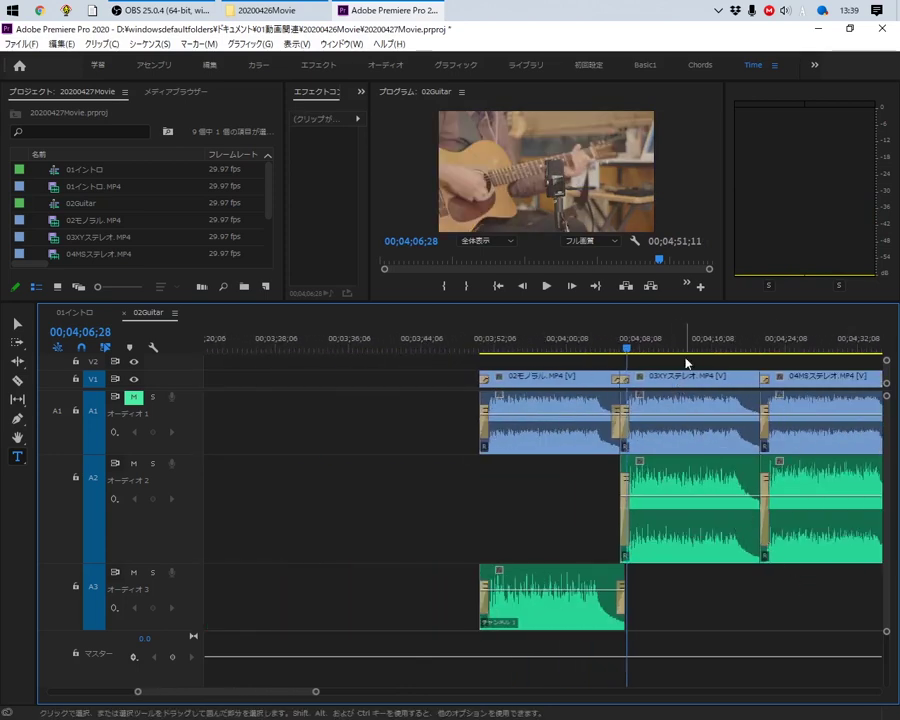
{"action": "left_click", "coordinate": [632, 402]}
{"action": "scroll", "coordinate": [632, 402], "scroll_direction": "up", "scroll_amount": 2}
{"action": "scroll", "coordinate": [640, 410], "scroll_direction": "up", "scroll_amount": 3}
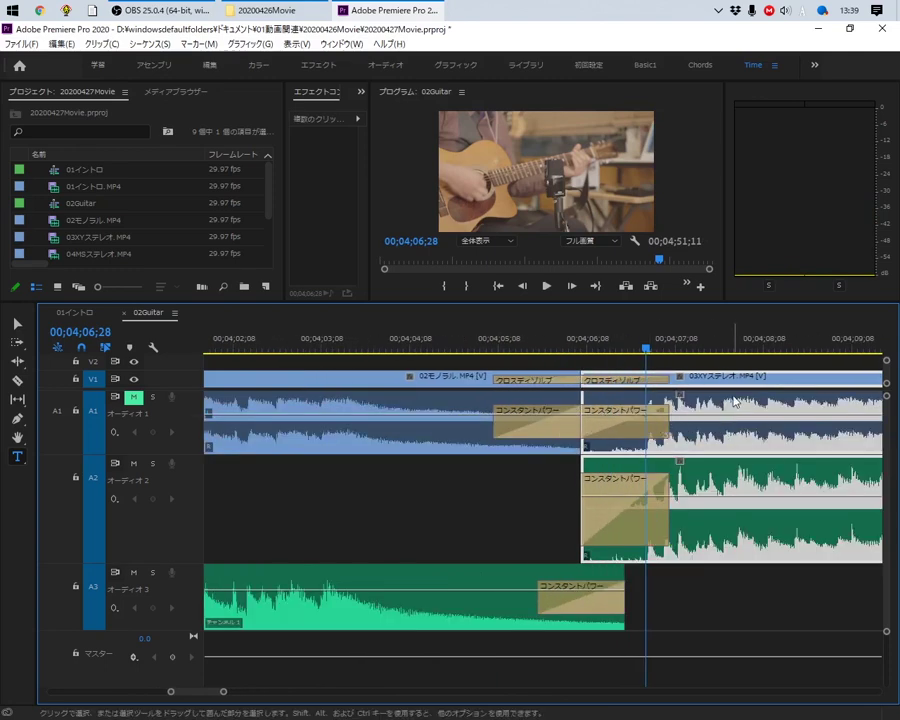
{"action": "left_click_drag", "start_coordinate": [660, 424], "coordinate": [668, 407]}
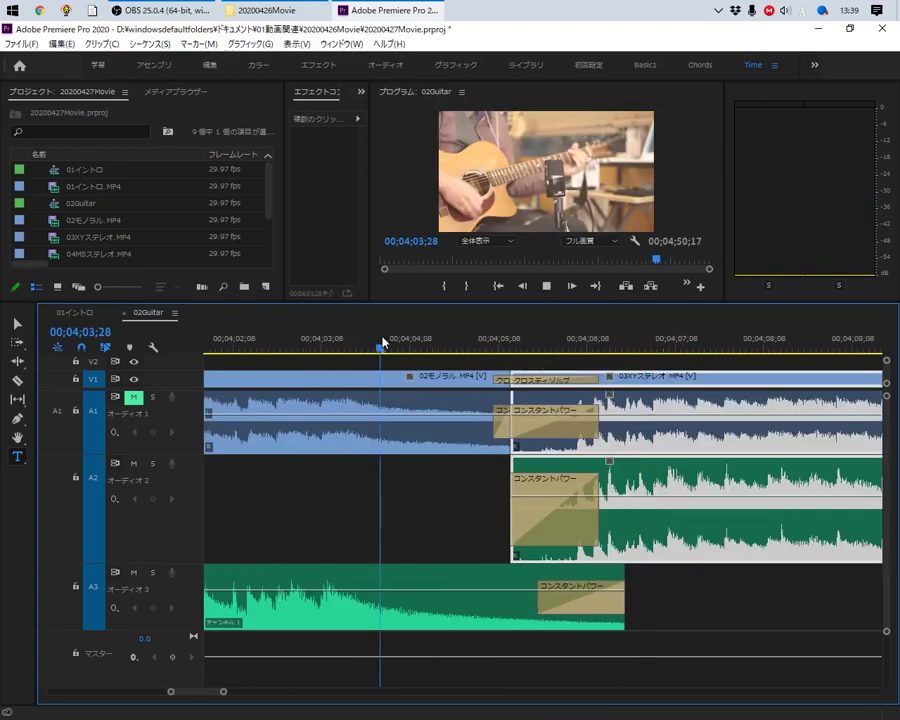
{"action": "key", "text": "space"}
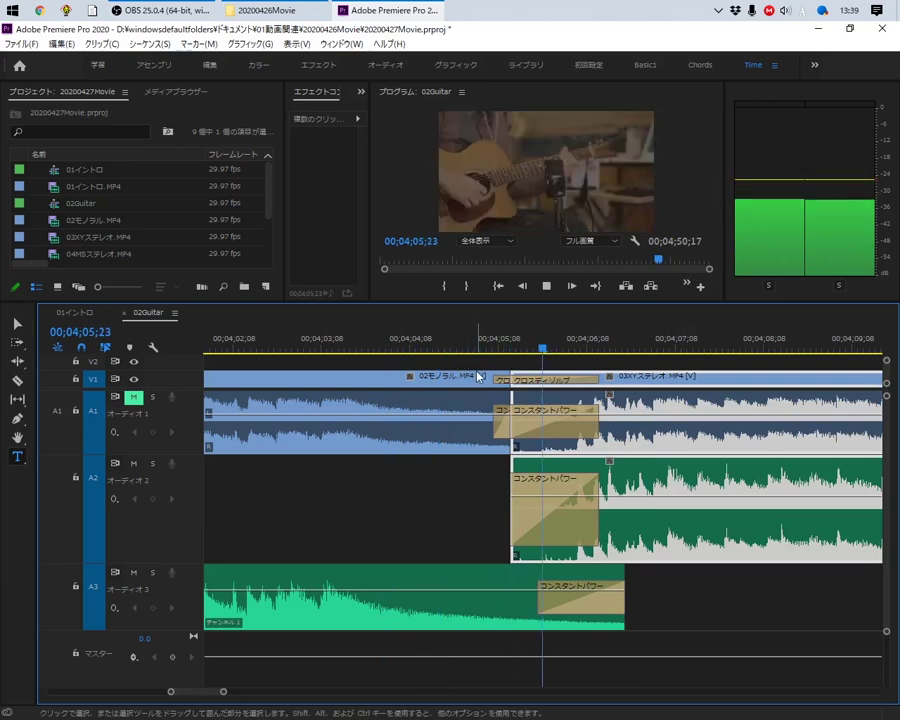
Zoom out and replay the crossfaded joins, checking the second transition near 04;20
{"action": "key", "text": "minus"}
{"action": "key", "text": "minus"}
{"action": "key", "text": "minus"}
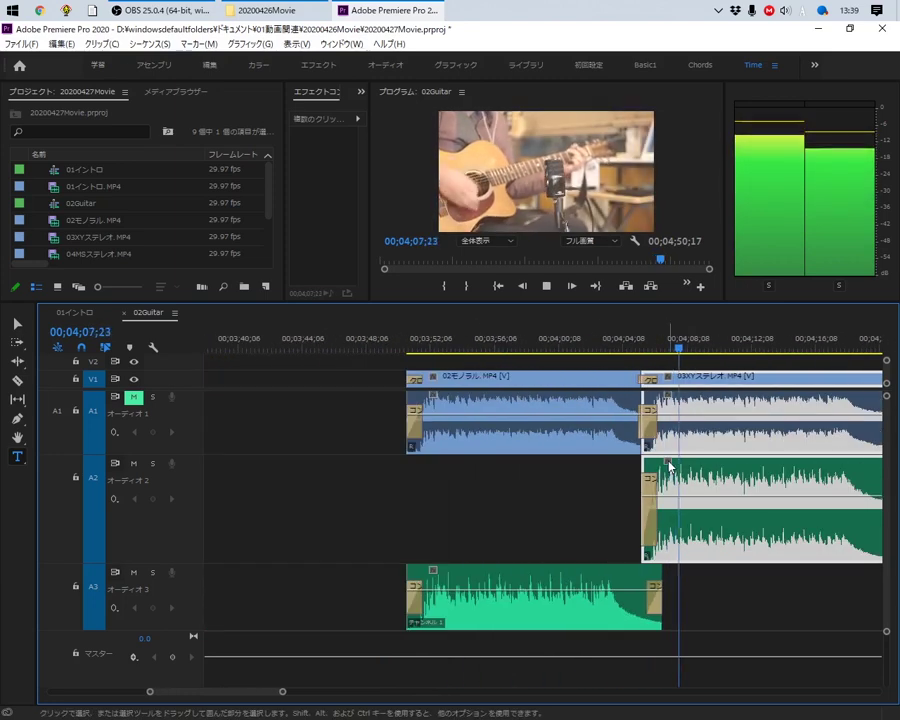
{"action": "key", "text": "minus"}
{"action": "key", "text": "space"}
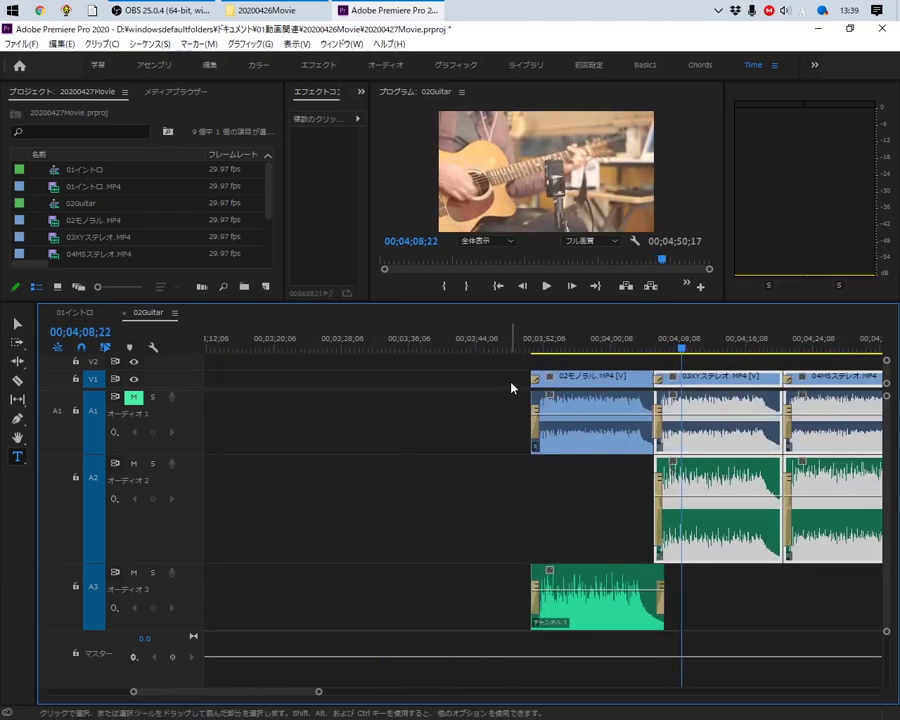
{"action": "left_click_drag", "start_coordinate": [511, 388], "coordinate": [700, 600]}
{"action": "left_click_drag", "start_coordinate": [776, 347], "coordinate": [781, 352]}
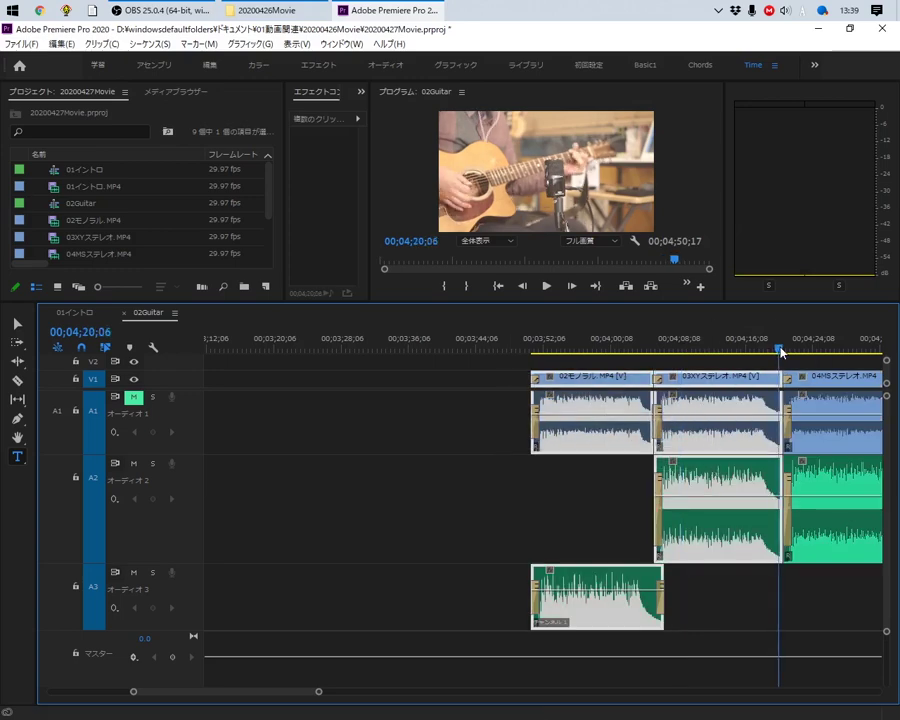
{"action": "key", "text": "space"}
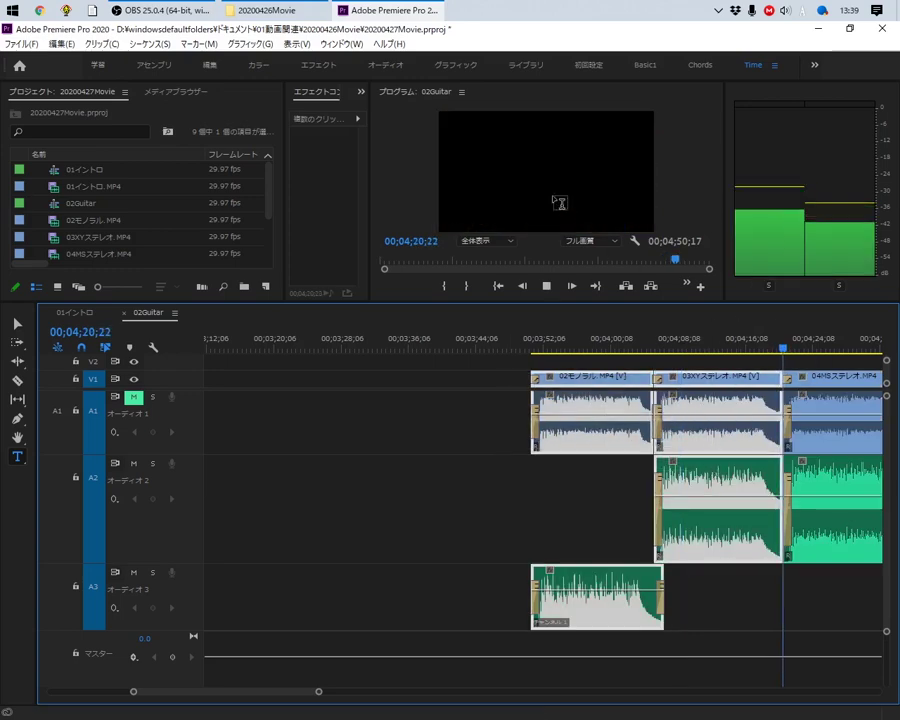
{"action": "key", "text": "space"}
{"action": "left_click_drag", "start_coordinate": [502, 372], "coordinate": [847, 628]}
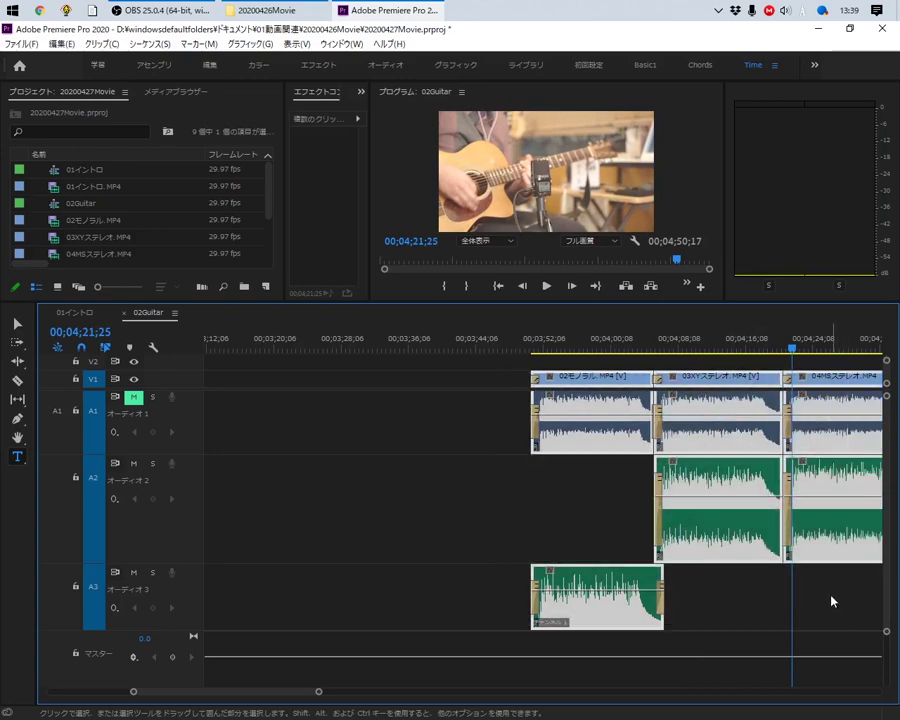
{"action": "left_click_drag", "start_coordinate": [781, 350], "coordinate": [783, 352]}
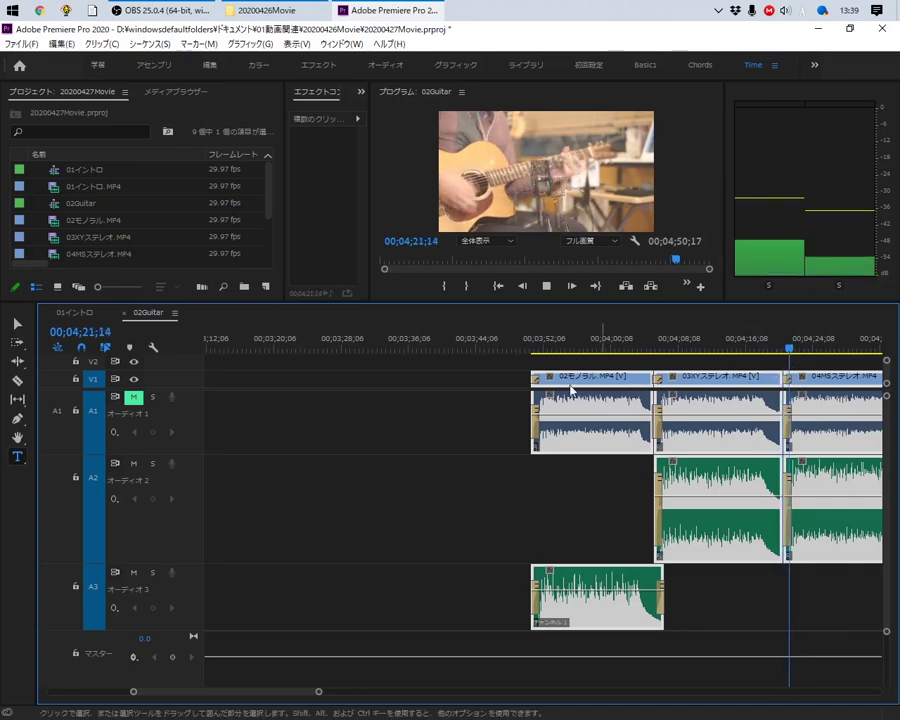
{"action": "left_click", "coordinate": [646, 350]}
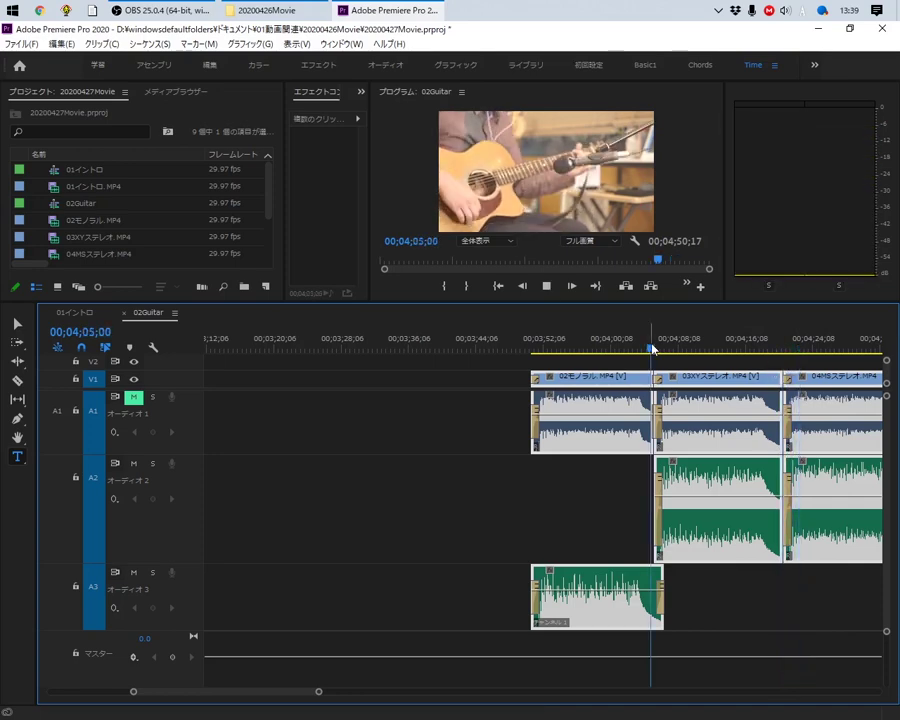
Select the video dissolve between 02モノラル and 03XYステレオ and play from 04;05;00
{"action": "scroll", "coordinate": [670, 394], "scroll_direction": "up", "scroll_amount": 3}
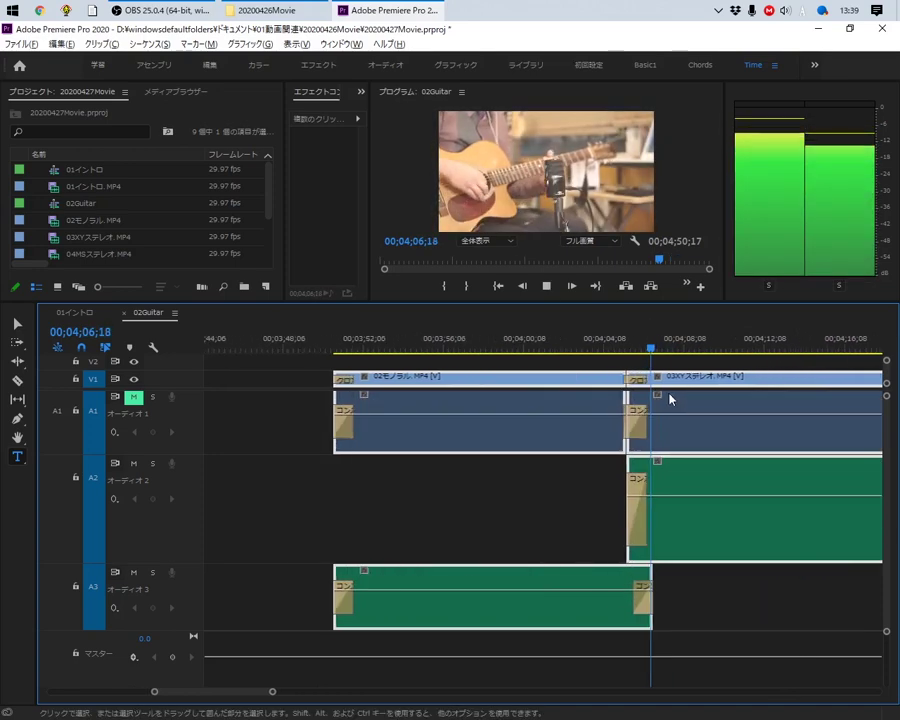
{"action": "scroll", "coordinate": [640, 380], "scroll_direction": "up", "scroll_amount": 3}
{"action": "key", "text": "space"}
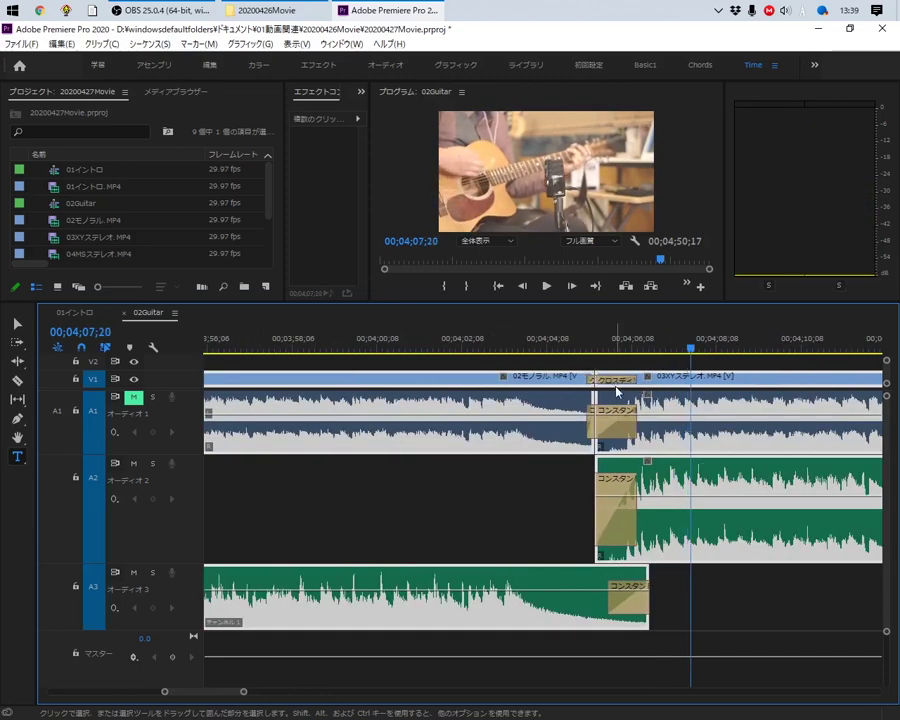
{"action": "left_click", "coordinate": [598, 379]}
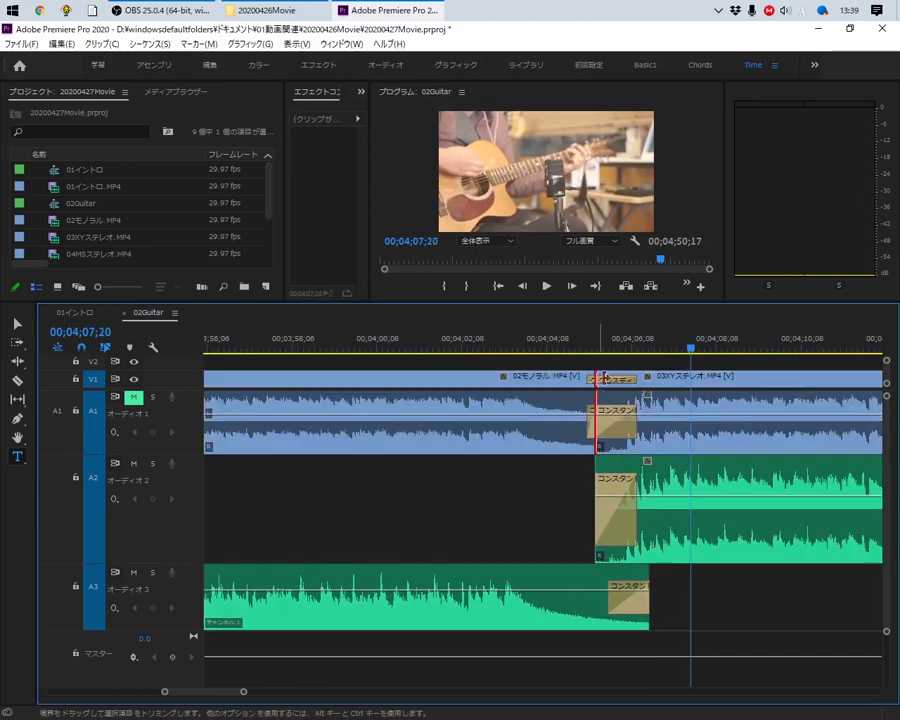
{"action": "left_click", "coordinate": [600, 379]}
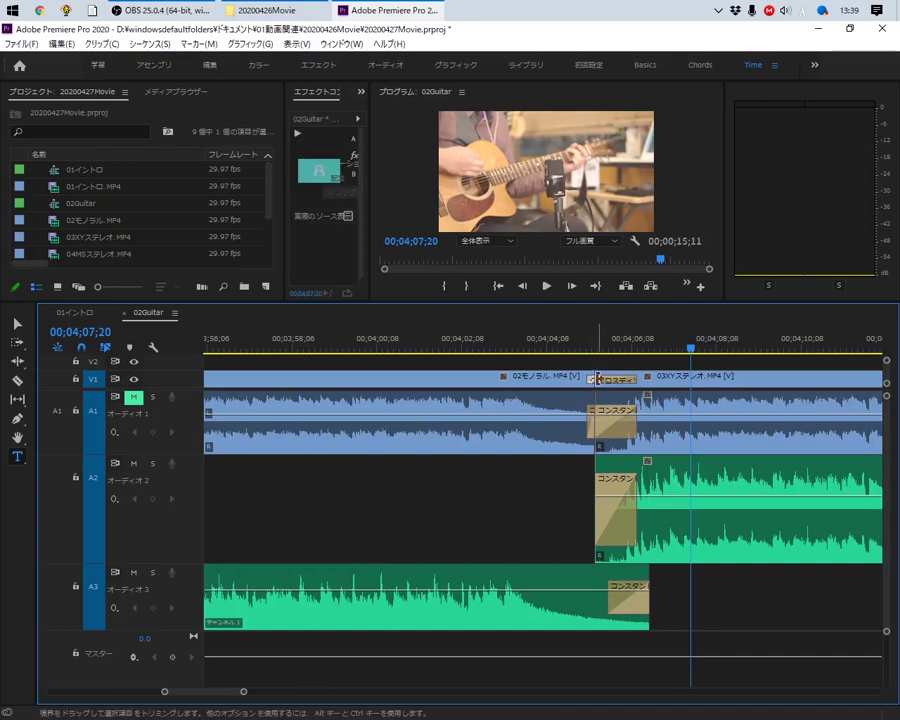
{"action": "left_click", "coordinate": [578, 350]}
{"action": "key", "text": "space"}
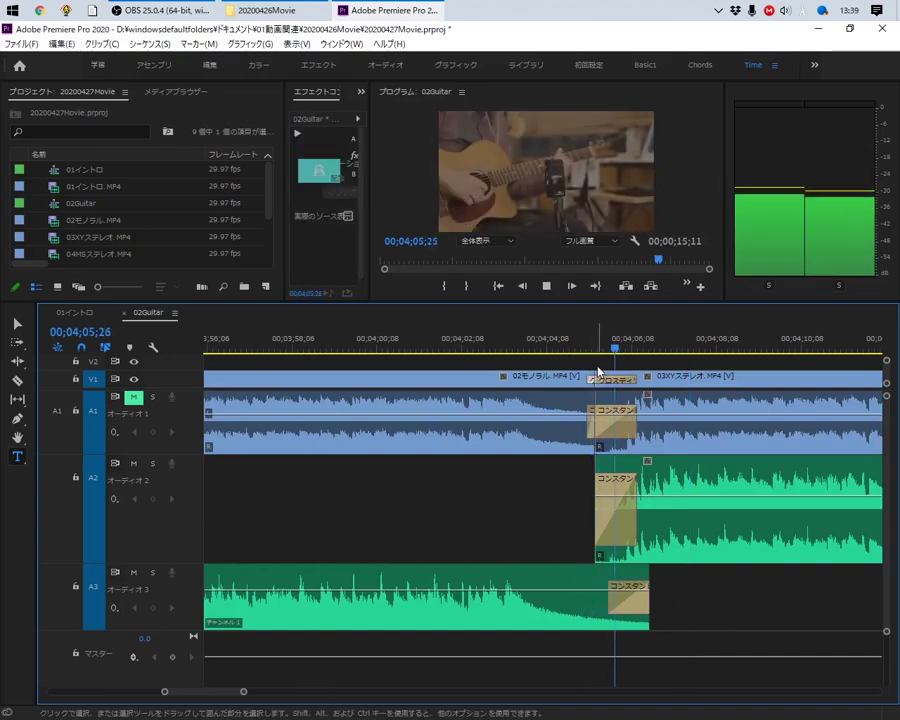
Trial-trim the 03XYステレオ start at the join, removing and restoring the dissolve
{"action": "left_click_drag", "start_coordinate": [596, 379], "coordinate": [569, 378]}
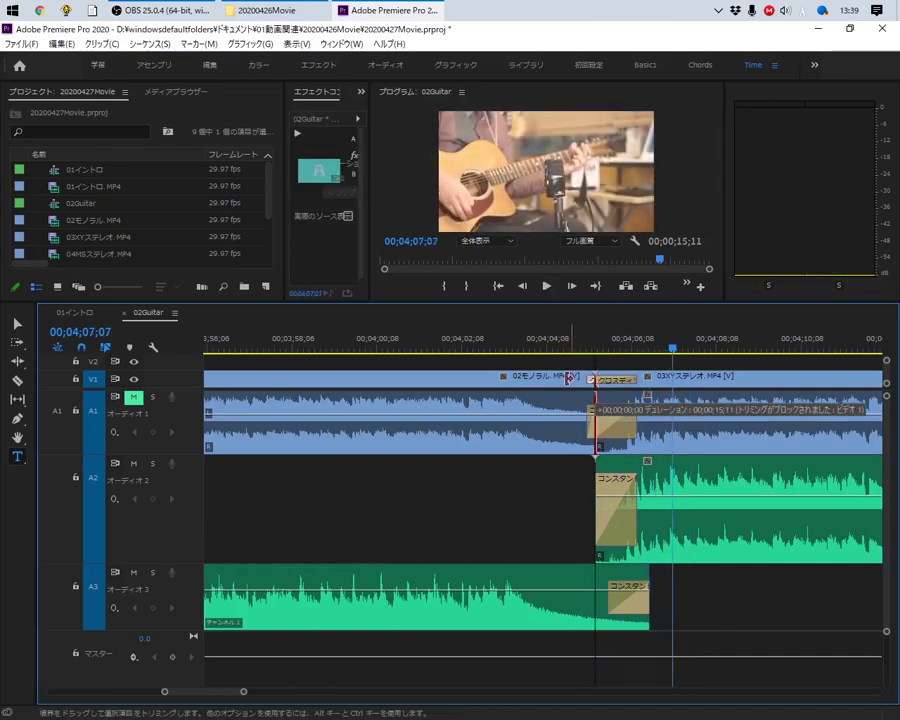
{"action": "scroll", "coordinate": [569, 380], "scroll_direction": "up", "scroll_amount": 2}
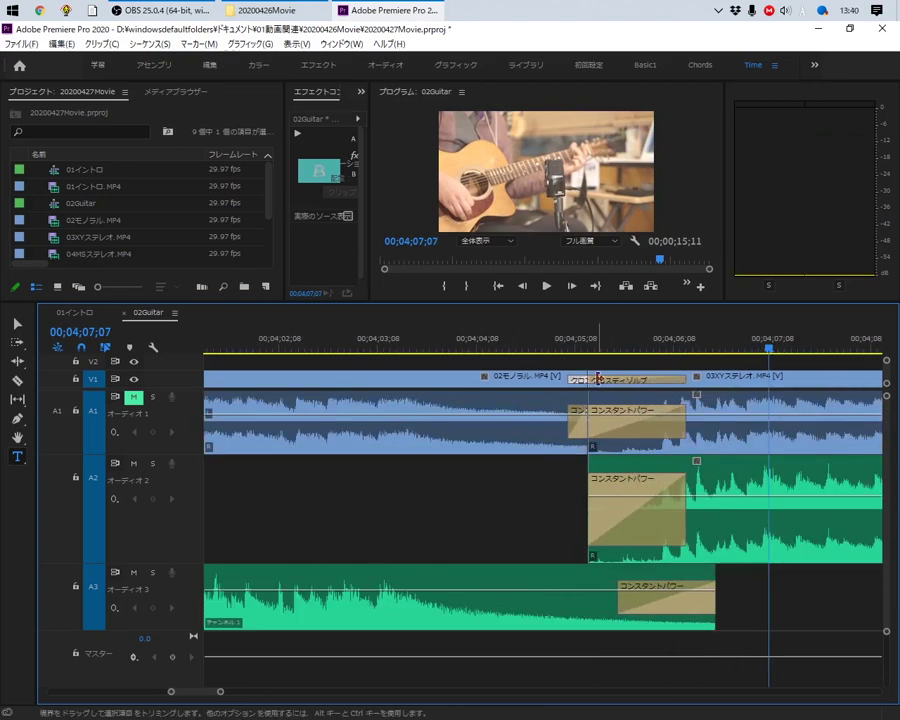
{"action": "left_click_drag", "start_coordinate": [598, 379], "coordinate": [660, 378]}
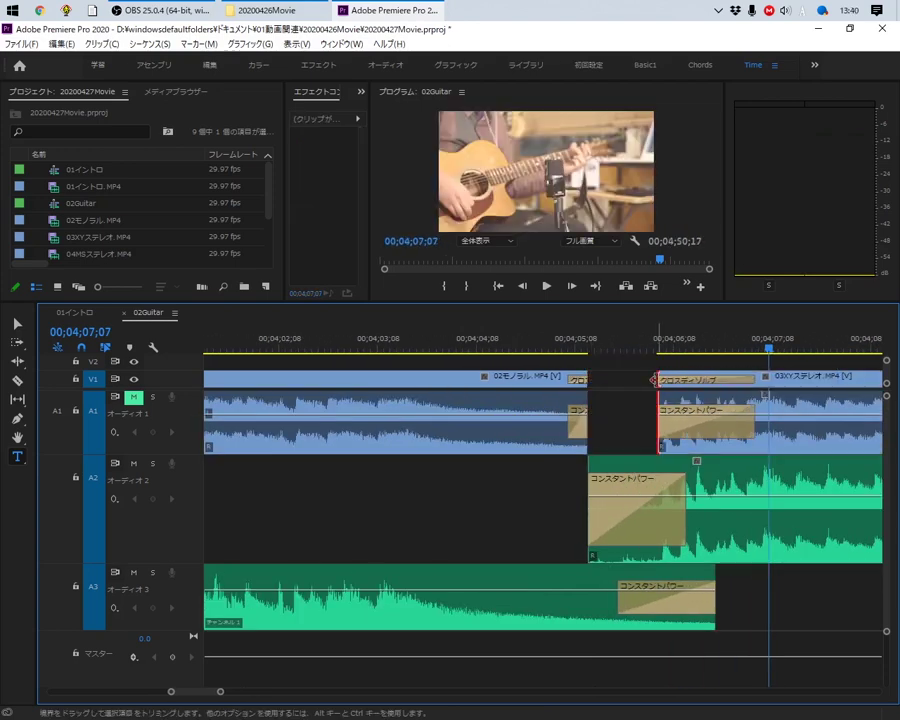
{"action": "left_click_drag", "start_coordinate": [656, 379], "coordinate": [588, 380]}
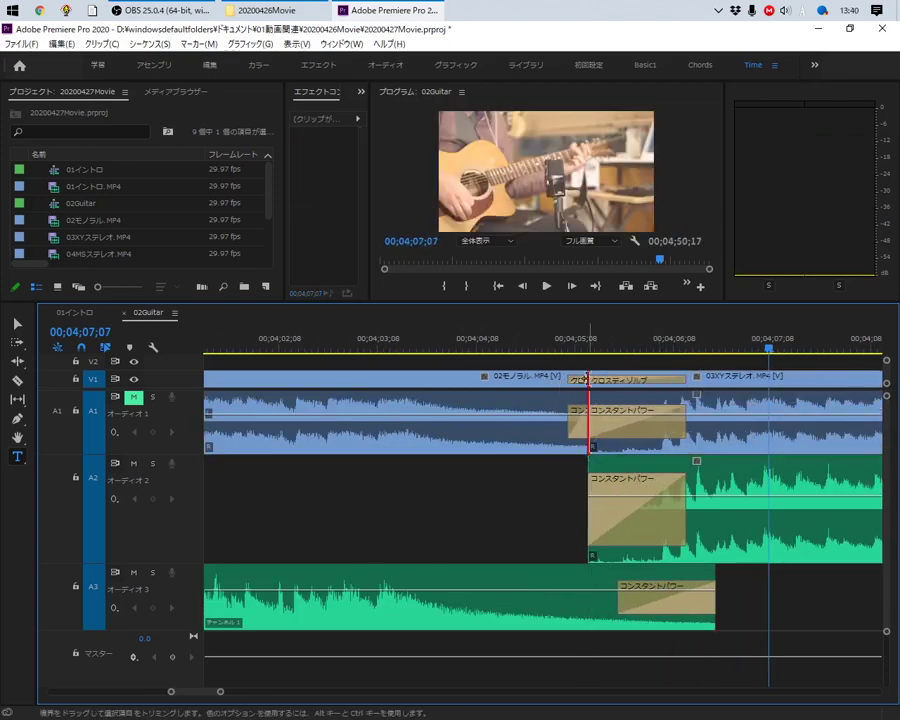
{"action": "left_click", "coordinate": [587, 378]}
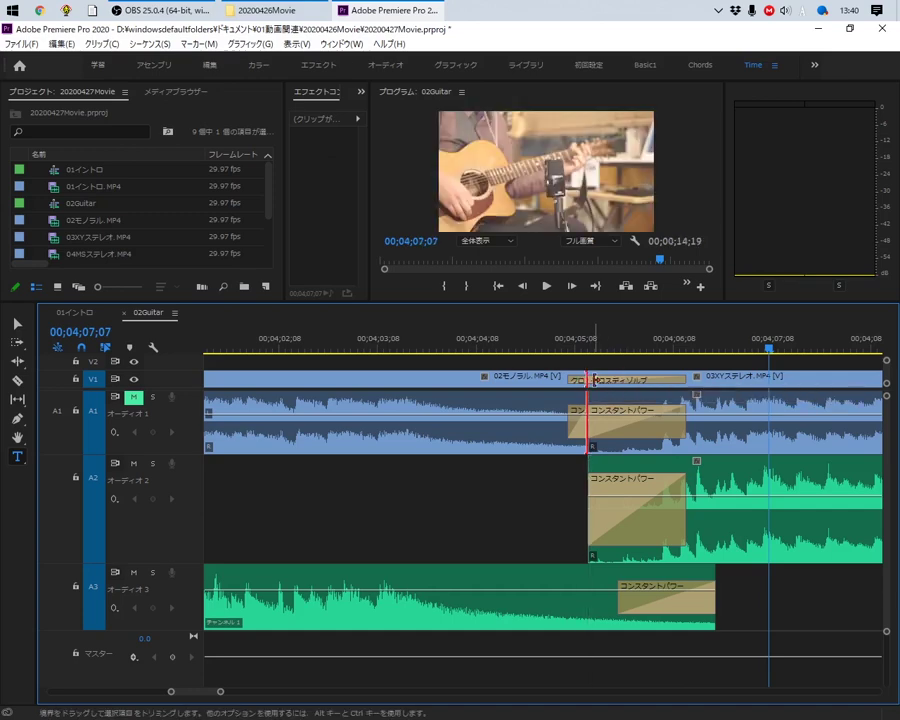
{"action": "left_click_drag", "start_coordinate": [594, 380], "coordinate": [668, 379]}
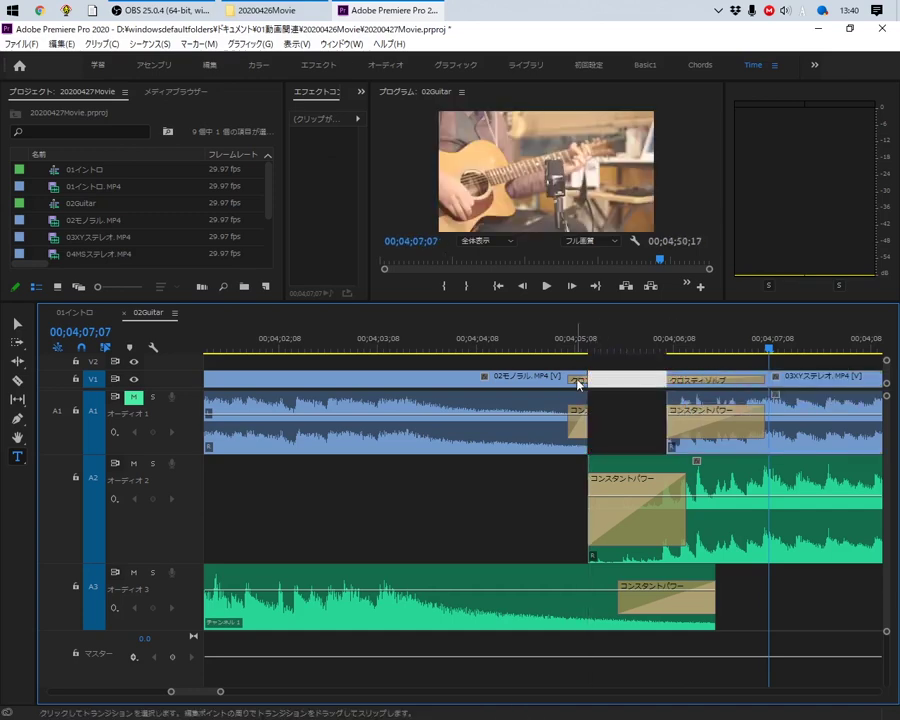
{"action": "left_click", "coordinate": [579, 381]}
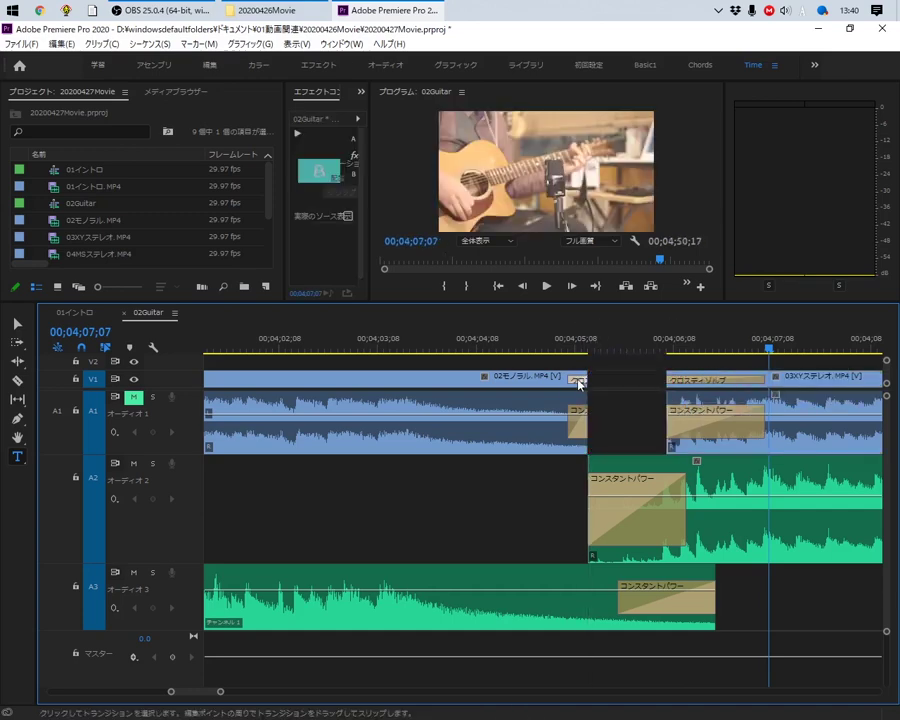
{"action": "left_click_drag", "start_coordinate": [607, 381], "coordinate": [604, 389]}
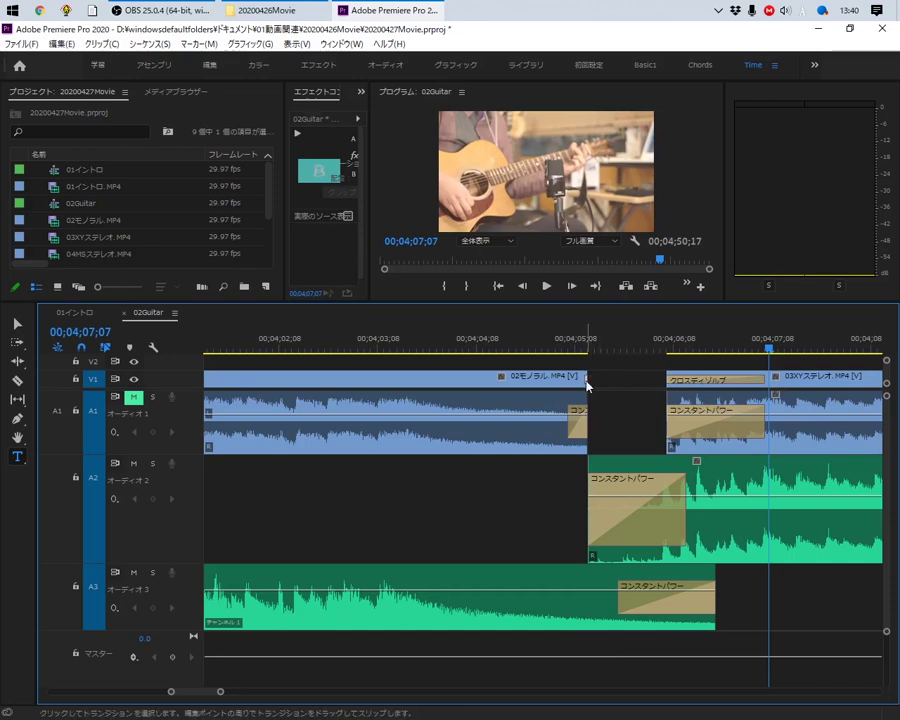
{"action": "key", "text": "ctrl+z"}
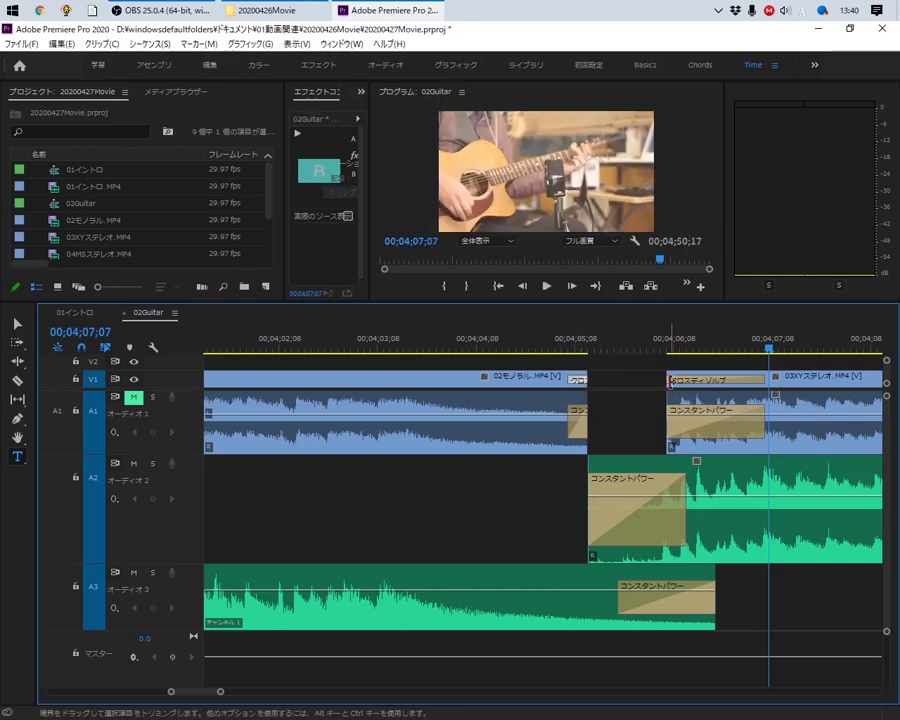
Move 03XYステレオ left to close the gap, delete the V1 Cross Dissolve, and replay from 04;04;23
{"action": "left_click_drag", "start_coordinate": [671, 381], "coordinate": [576, 381]}
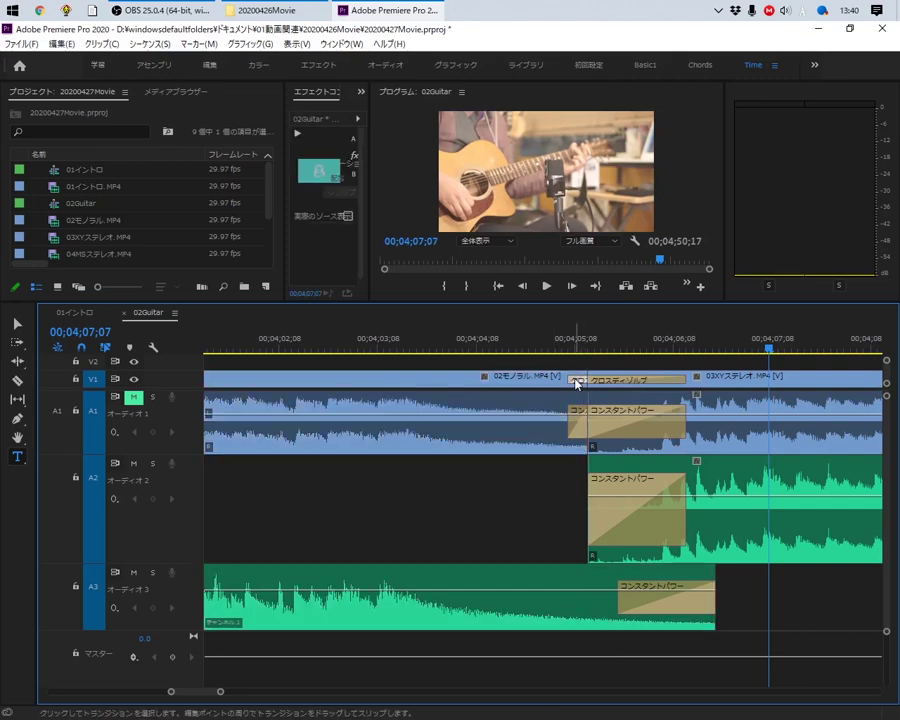
{"action": "key", "text": "Delete"}
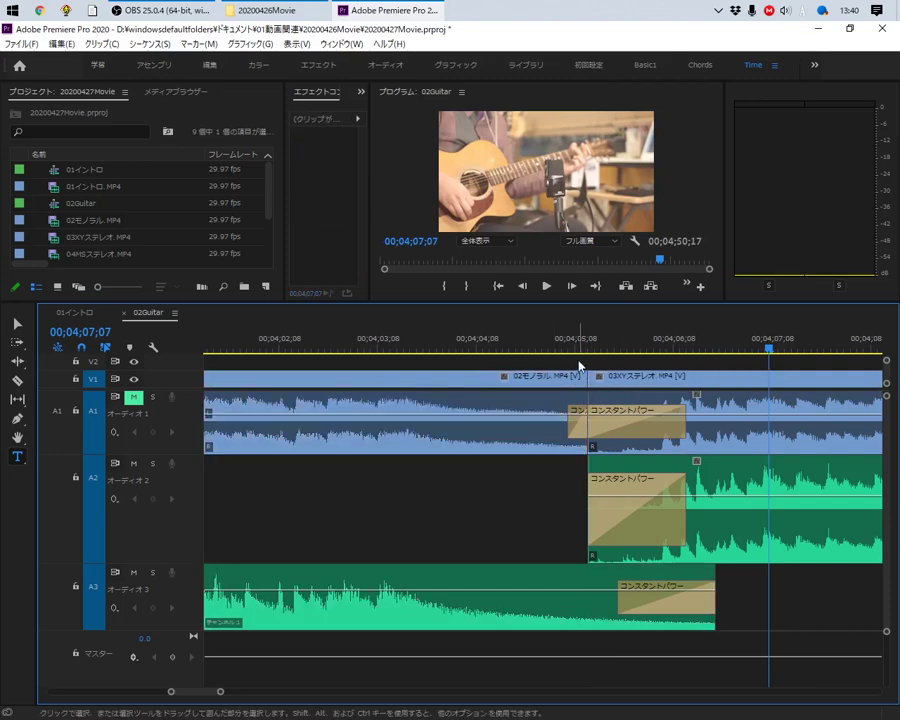
{"action": "left_click_drag", "start_coordinate": [579, 365], "coordinate": [611, 389]}
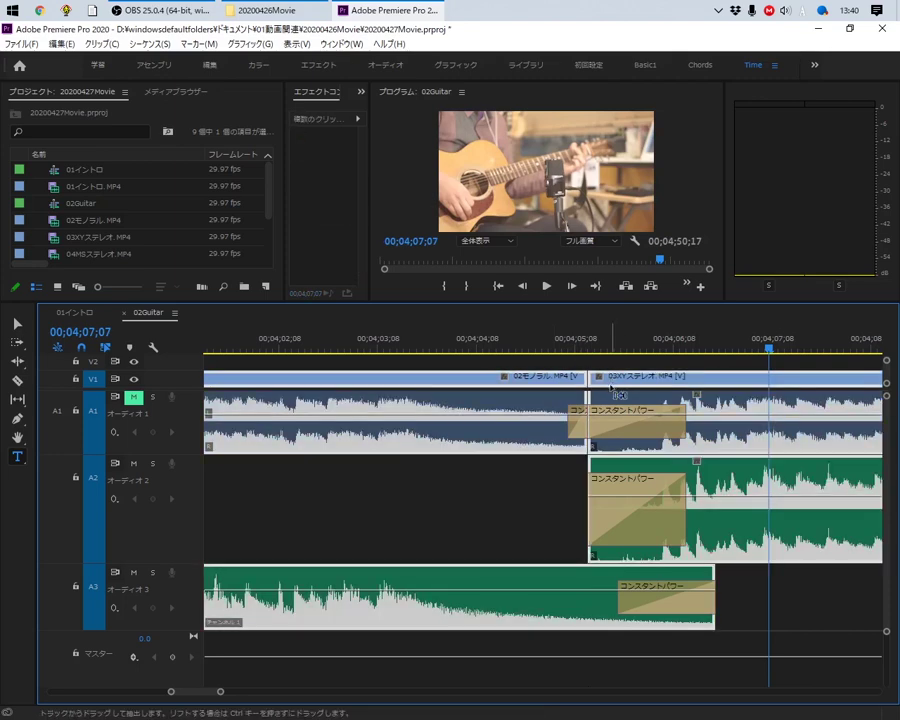
{"action": "left_click", "coordinate": [526, 349]}
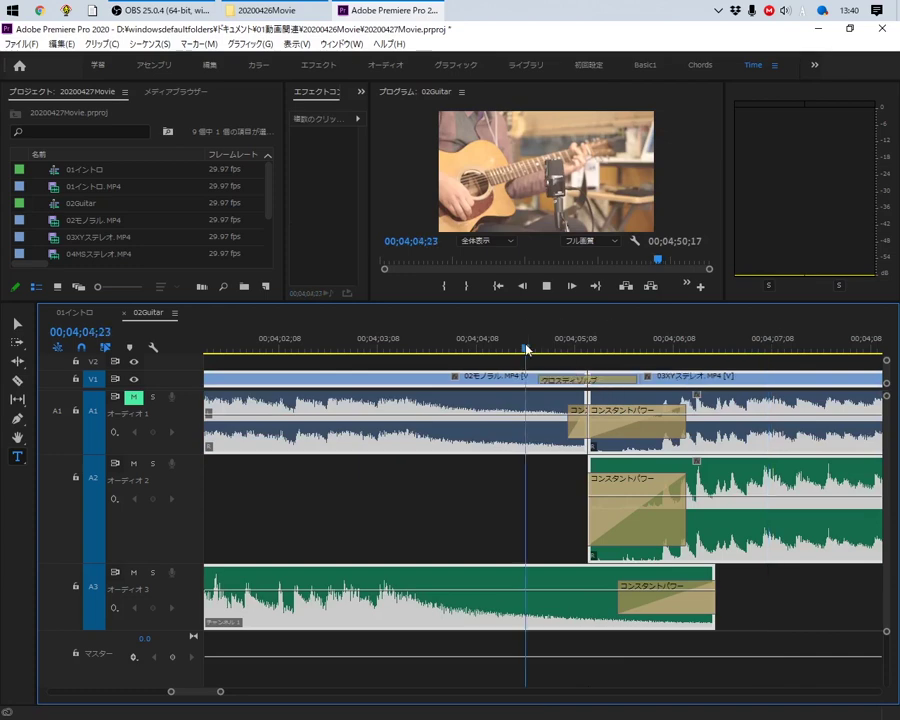
{"action": "key", "text": "space"}
Stop playback and delete the V1 Cross Dissolve at the 03XY/04MS cut
{"action": "scroll", "coordinate": [722, 432], "scroll_direction": "down", "scroll_amount": 3}
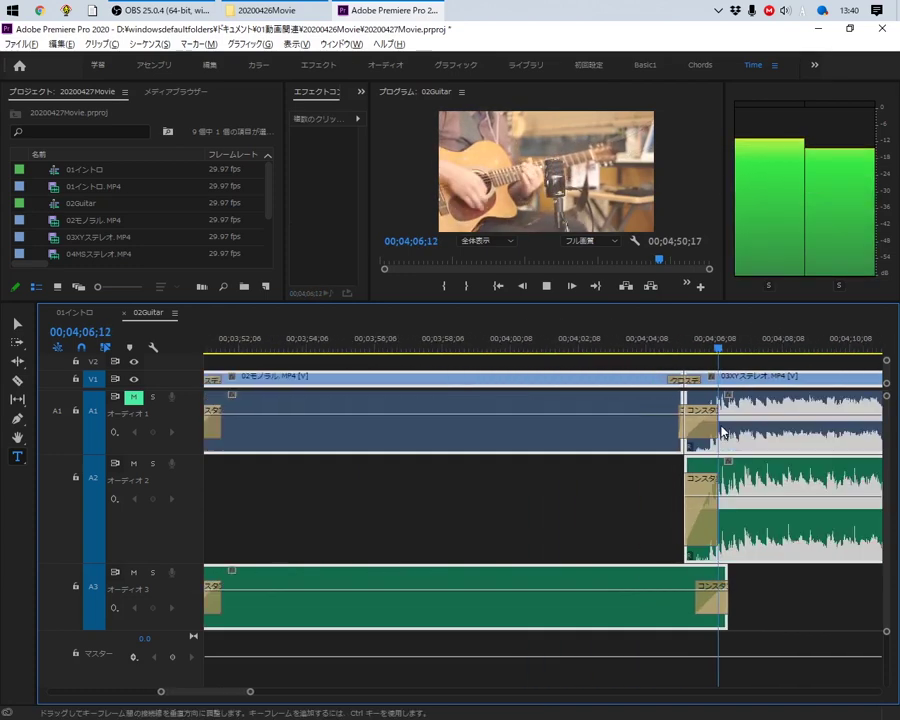
{"action": "scroll", "coordinate": [722, 432], "scroll_direction": "down", "scroll_amount": 2}
{"action": "scroll", "coordinate": [714, 428], "scroll_direction": "down", "scroll_amount": 5}
{"action": "key", "text": "space"}
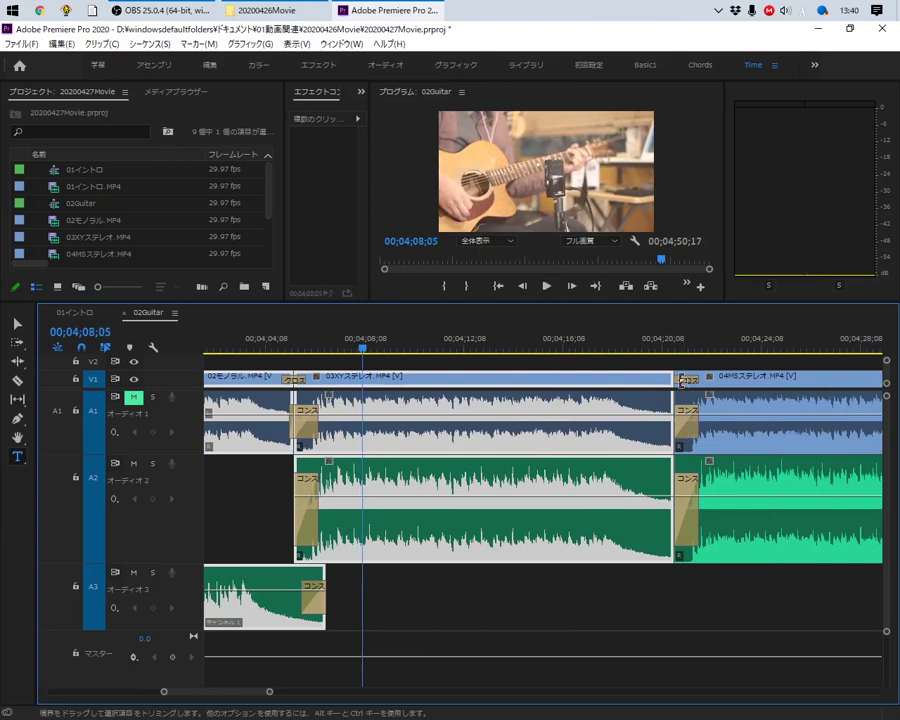
{"action": "scroll", "coordinate": [680, 386], "scroll_direction": "up", "scroll_amount": 2}
{"action": "scroll", "coordinate": [680, 386], "scroll_direction": "up", "scroll_amount": 2}
{"action": "scroll", "coordinate": [680, 386], "scroll_direction": "up", "scroll_amount": 2}
{"action": "scroll", "coordinate": [679, 386], "scroll_direction": "up", "scroll_amount": 1}
{"action": "left_click", "coordinate": [679, 386]}
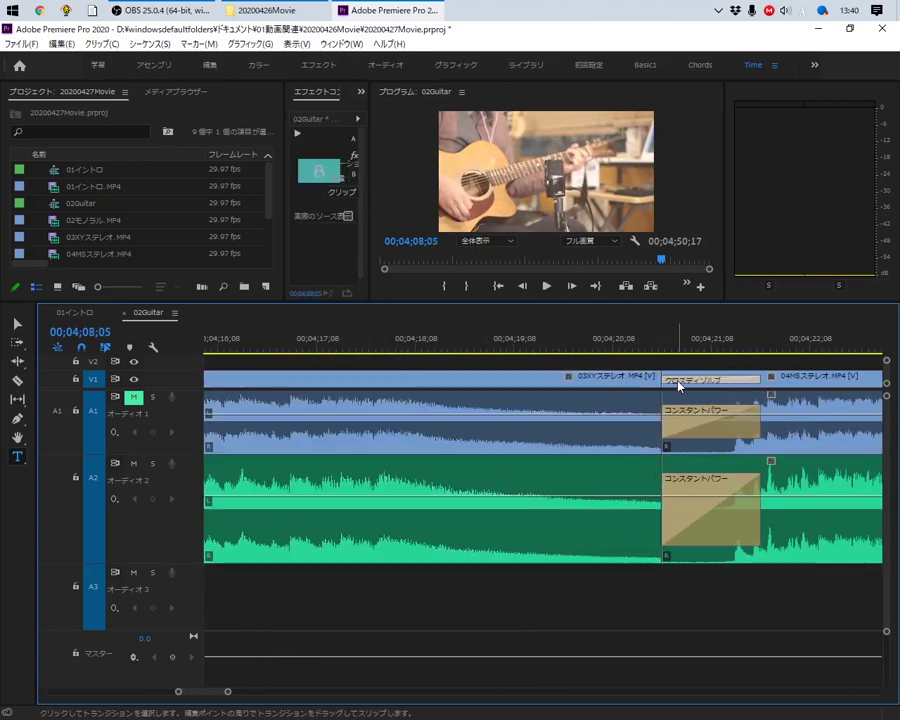
{"action": "left_click", "coordinate": [684, 420]}
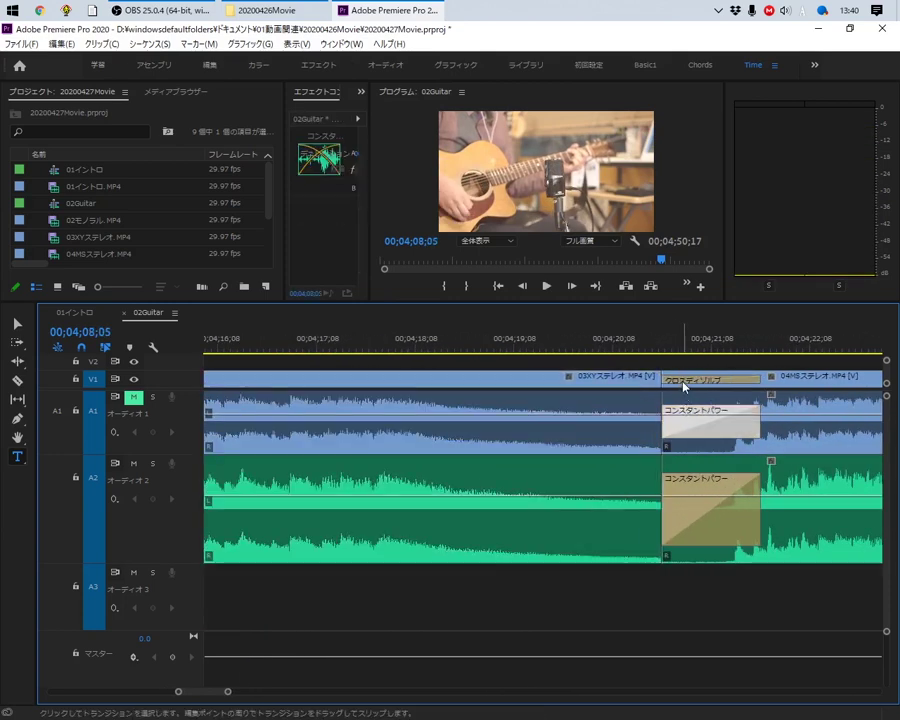
{"action": "left_click", "coordinate": [684, 386]}
{"action": "key", "text": "Delete"}
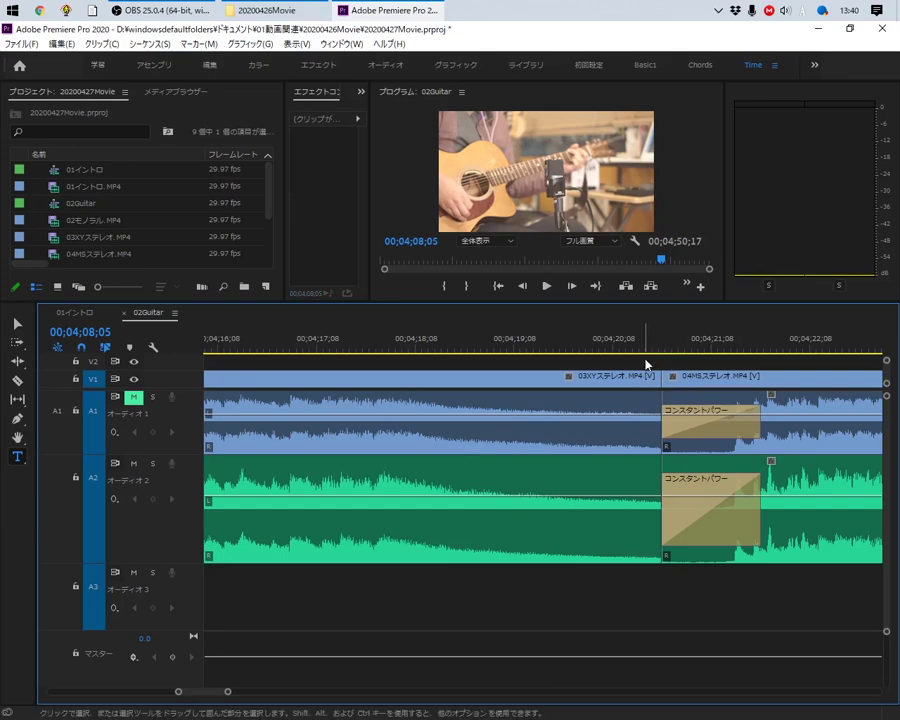
Marquee-select the 03XY and 04MS clips, play back the crossfades, then return to the sequence start
{"action": "left_click_drag", "start_coordinate": [641, 369], "coordinate": [699, 358]}
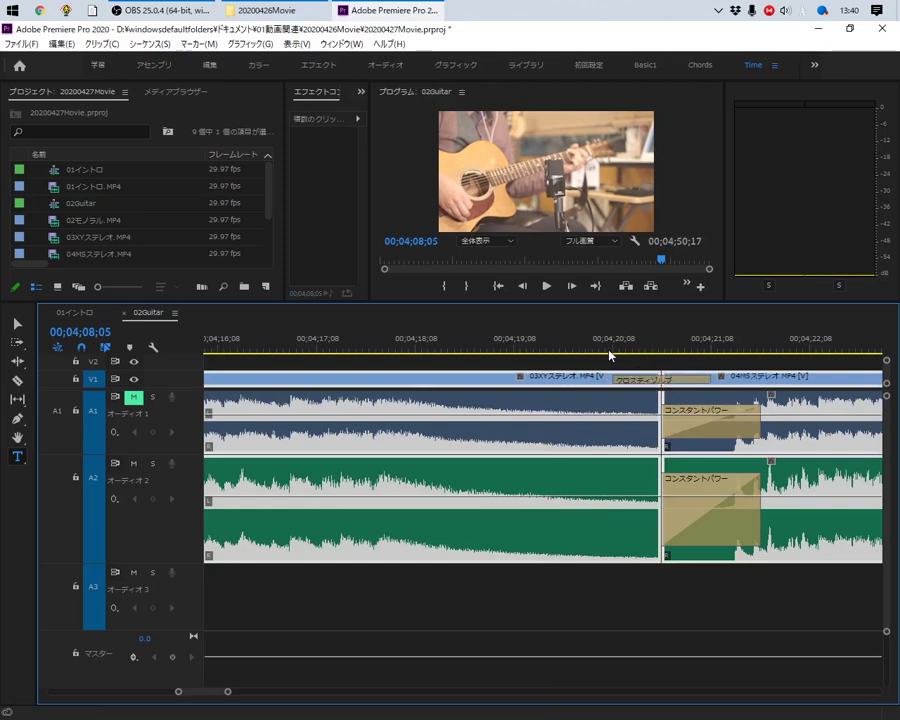
{"action": "key", "text": "space"}
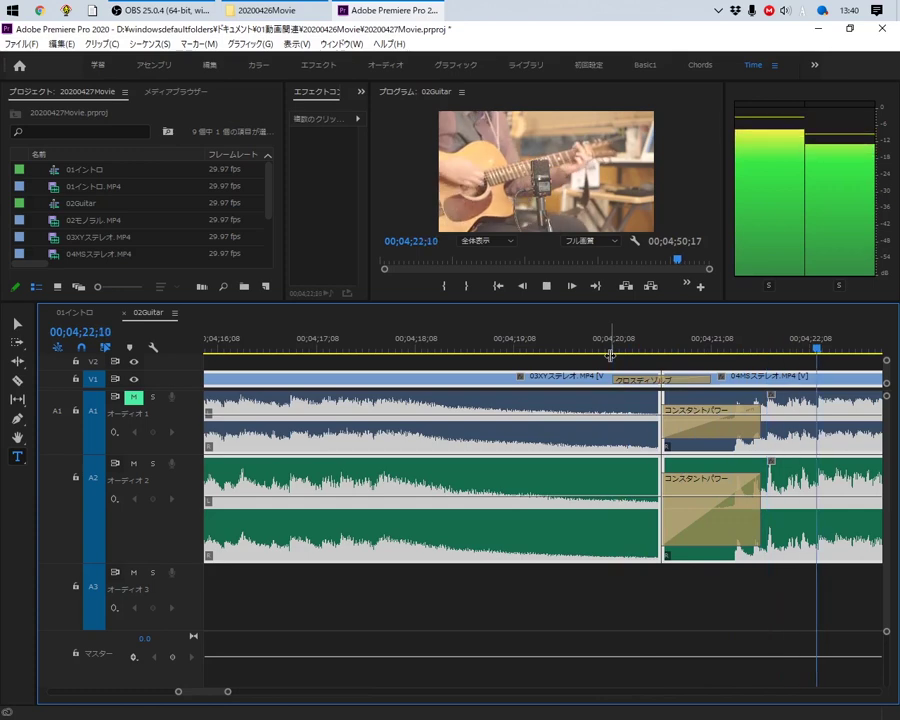
{"action": "key", "text": "space"}
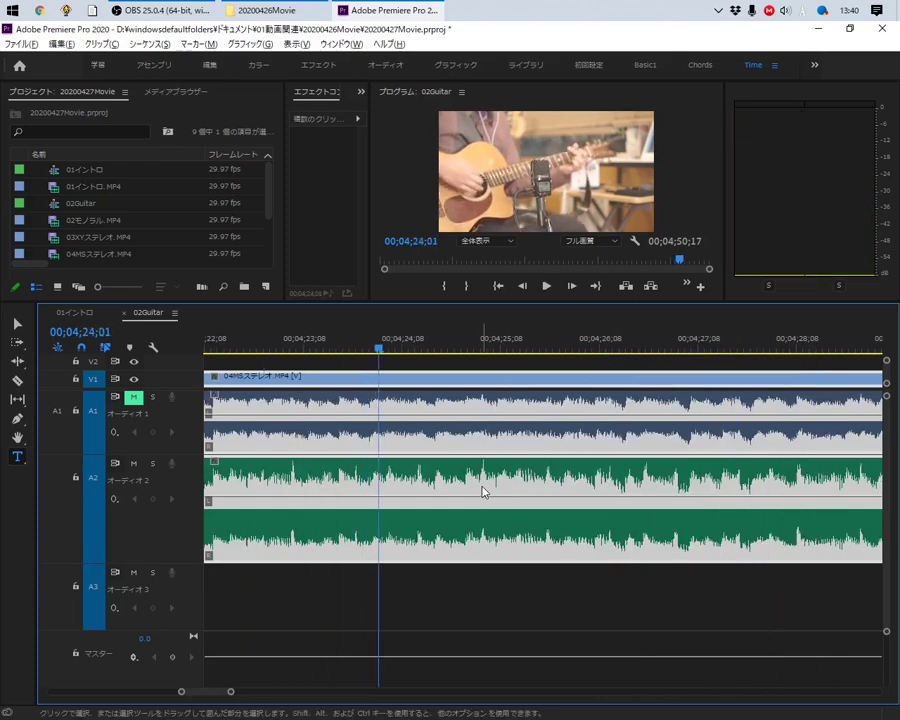
{"action": "key", "text": "minus"}
{"action": "key", "text": "minus"}
{"action": "scroll", "coordinate": [478, 490], "scroll_direction": "up", "scroll_amount": 2}
{"action": "scroll", "coordinate": [472, 490], "scroll_direction": "up", "scroll_amount": 3}
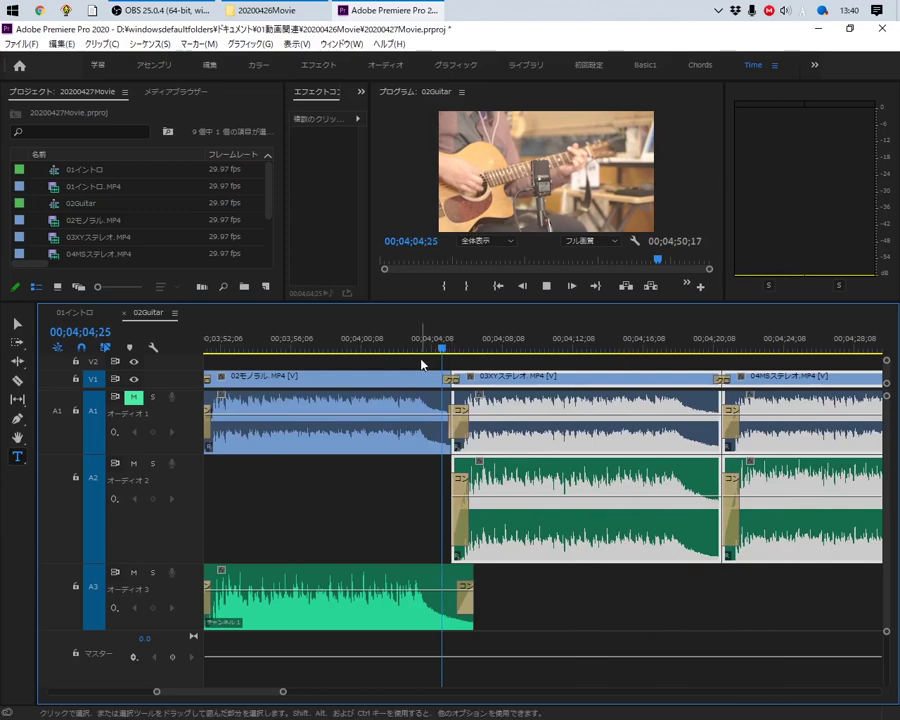
{"action": "key", "text": "space"}
{"action": "key", "text": "space"}
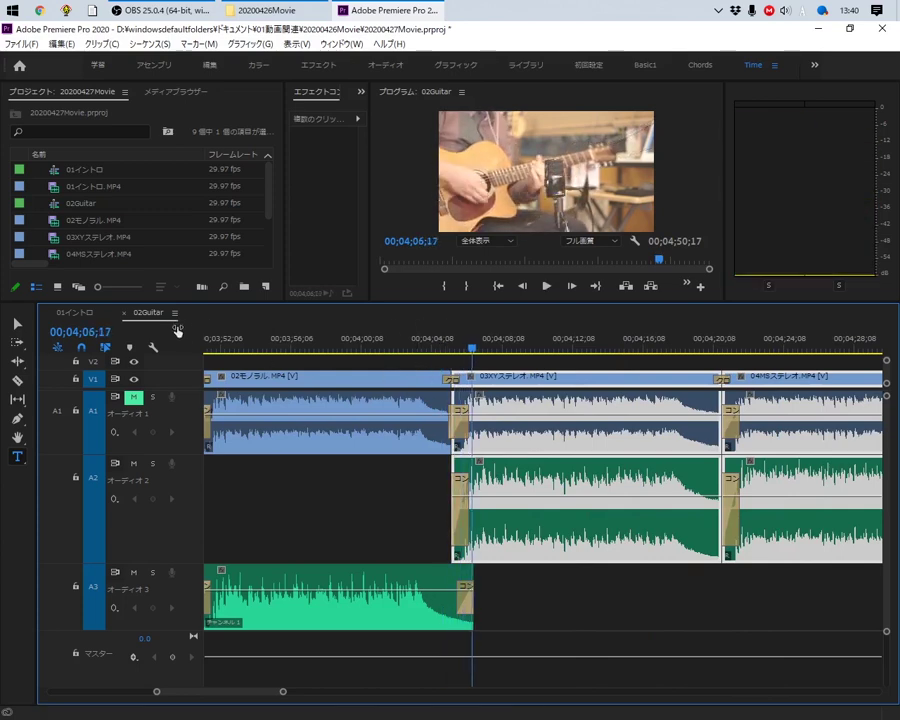
{"action": "key", "text": "minus"}
{"action": "key", "text": "minus"}
{"action": "key", "text": "Home"}
{"action": "key", "text": "minus"}
{"action": "key", "text": "minus"}
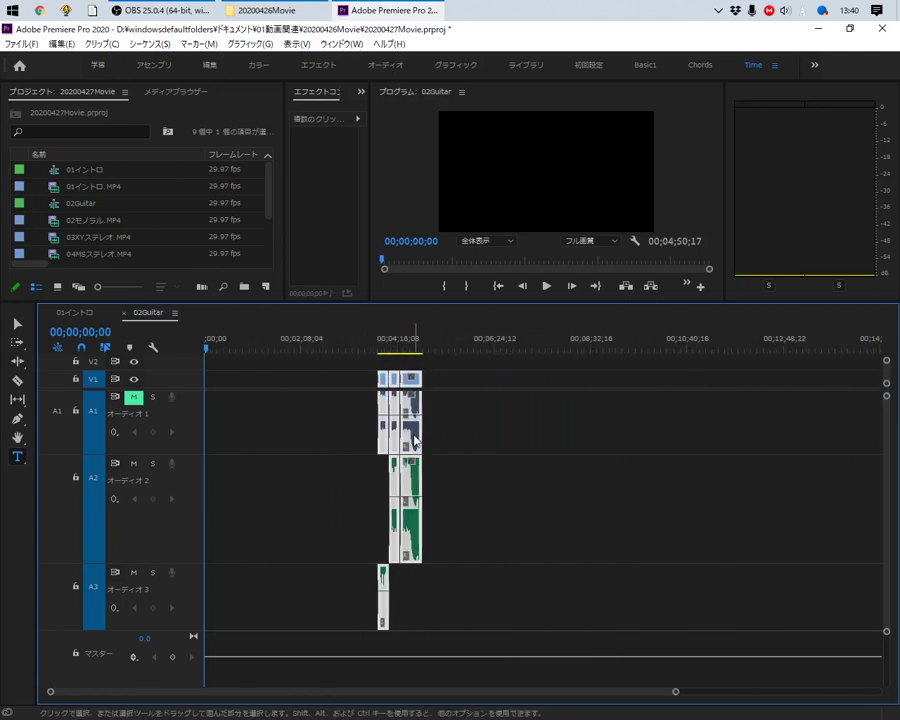
Move all the 02Guitar clips to start at 00;00 and save the project
{"action": "left_click_drag", "start_coordinate": [411, 437], "coordinate": [209, 422]}
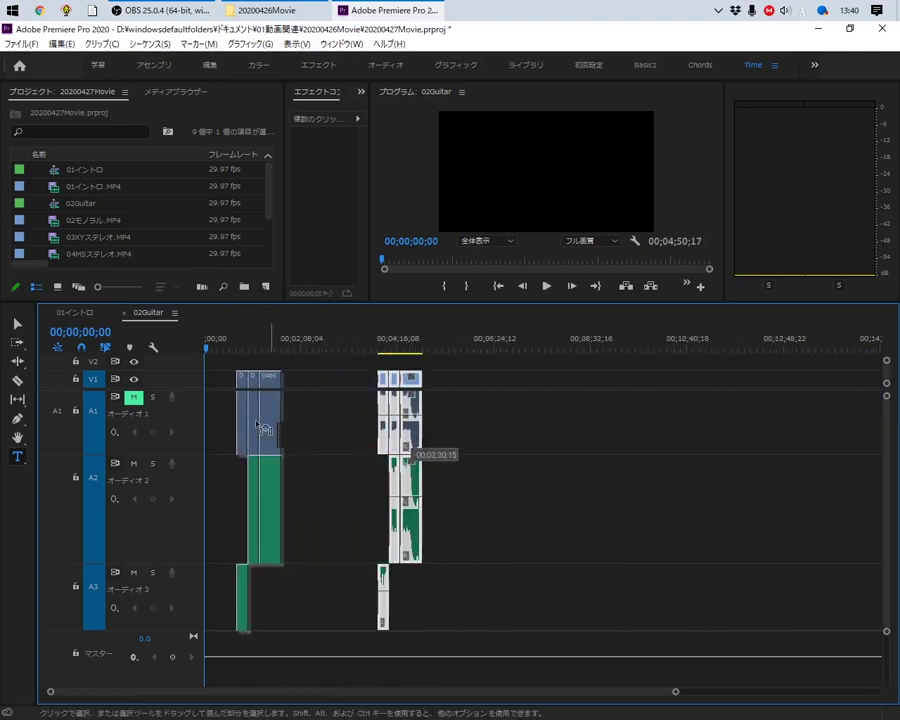
{"action": "scroll", "coordinate": [225, 463], "scroll_direction": "up", "scroll_amount": 3}
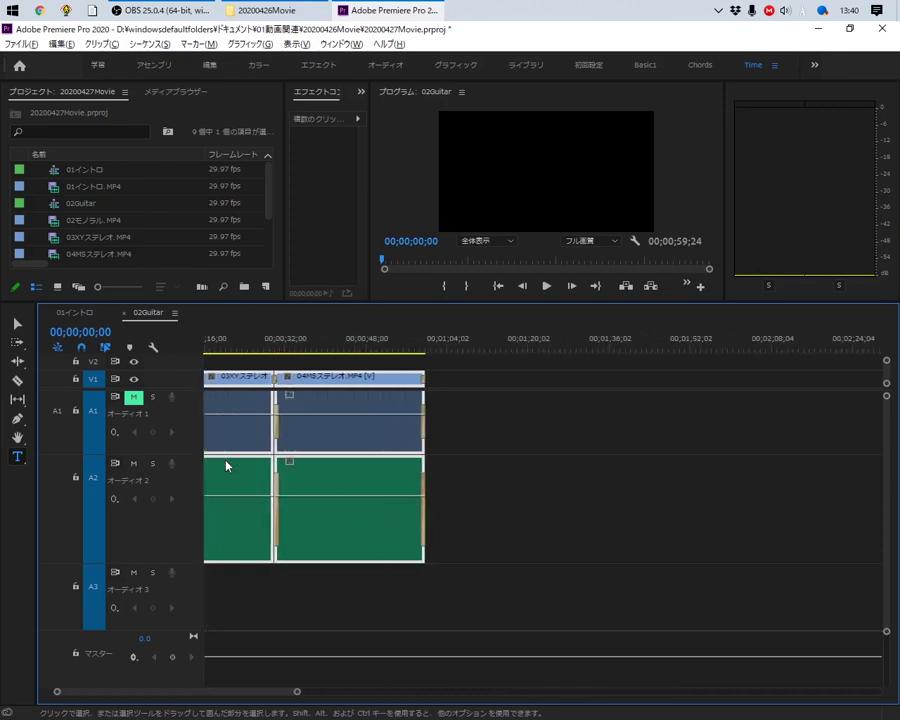
{"action": "key", "text": "ctrl+s"}
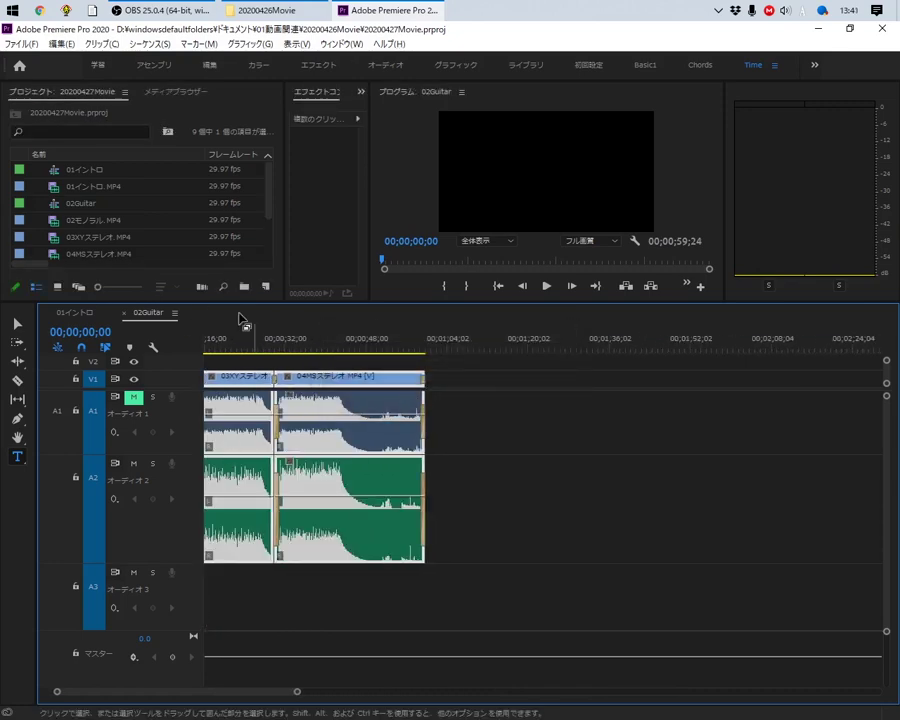
Clear the Project panel selection and start a new sequence with Ctrl+N
{"action": "scroll", "coordinate": [273, 233], "scroll_direction": "down", "scroll_amount": 2}
{"action": "left_click", "coordinate": [203, 257]}
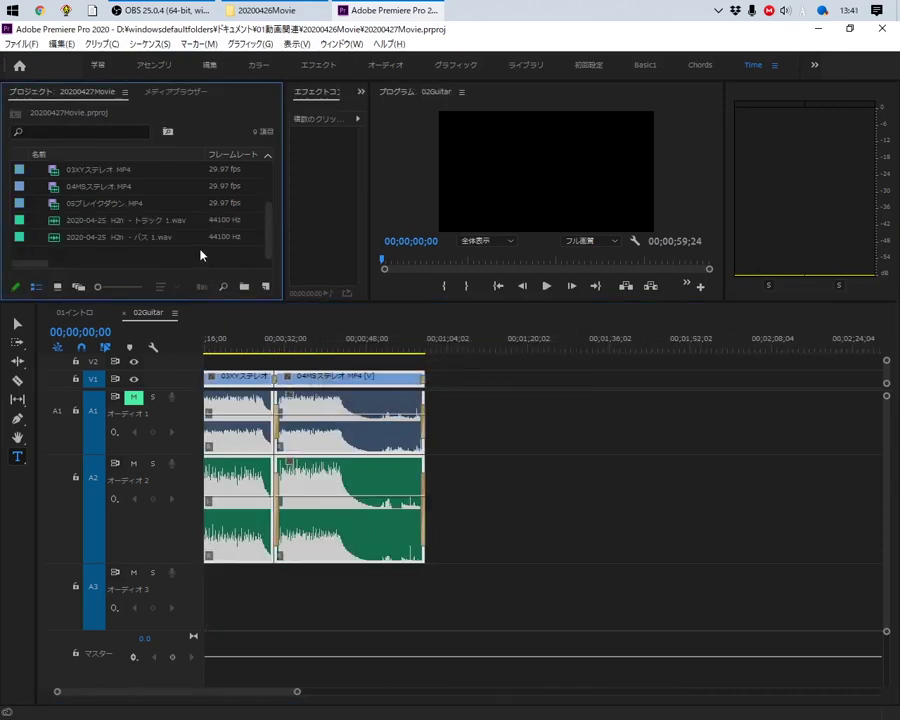
{"action": "key", "text": "ctrl+n"}
{"action": "type", "text": "03outro"}
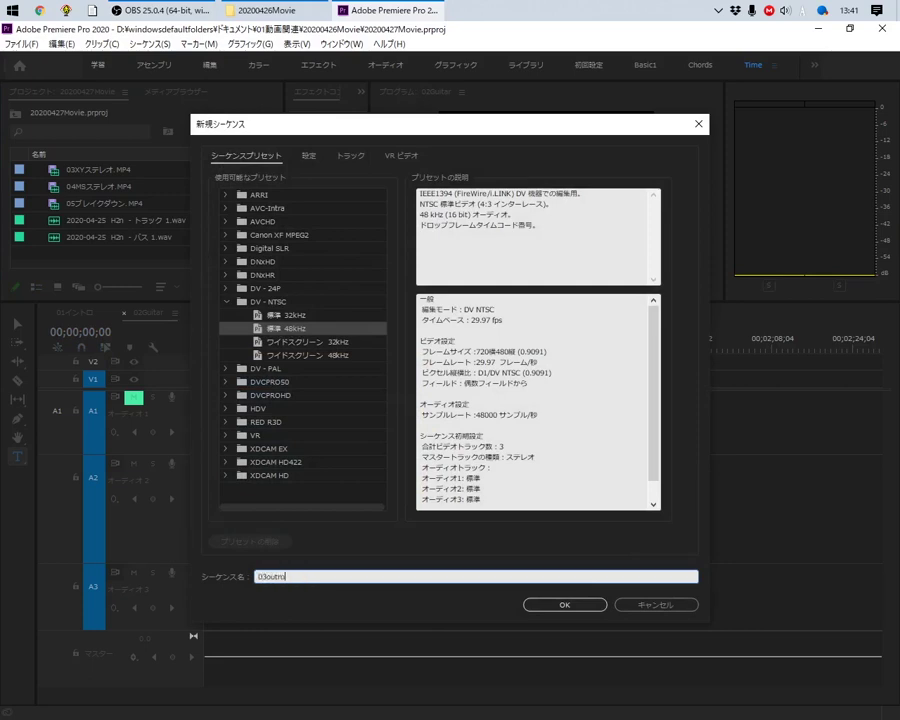
Create 03outro, drop 05ブレイクダウン.MP4 at its start and match the sequence settings to the clip
{"action": "key", "text": "Return"}
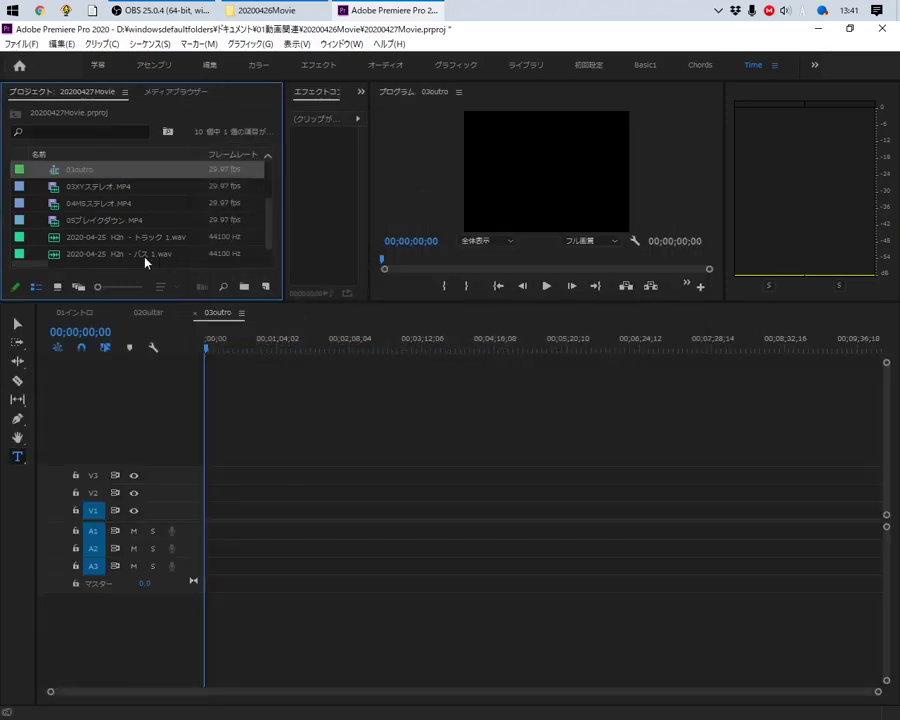
{"action": "left_click", "coordinate": [118, 220]}
{"action": "left_click_drag", "start_coordinate": [107, 222], "coordinate": [208, 528]}
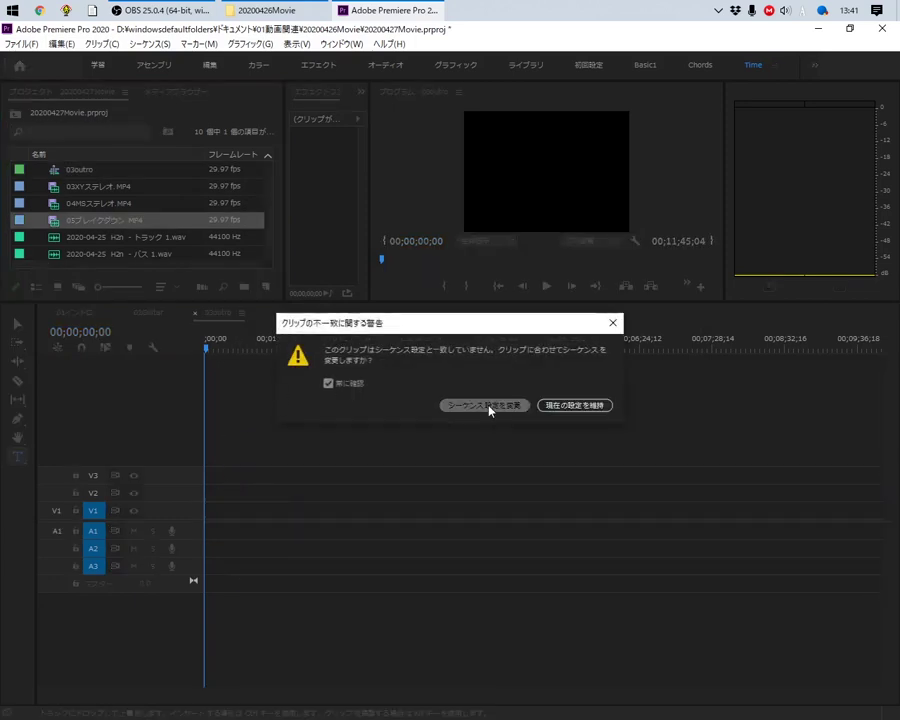
{"action": "left_click", "coordinate": [509, 409]}
Select both H2n WAV recordings in the Project panel
{"action": "scroll", "coordinate": [270, 240], "scroll_direction": "down", "scroll_amount": 1}
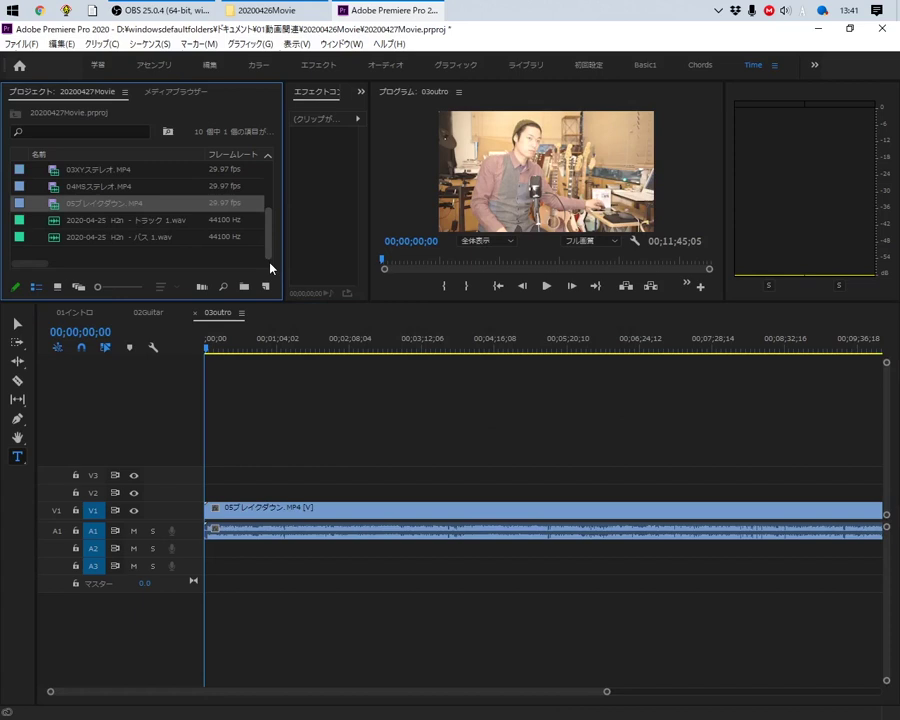
{"action": "left_click", "coordinate": [130, 237]}
{"action": "left_click", "coordinate": [132, 220], "text": "shift"}
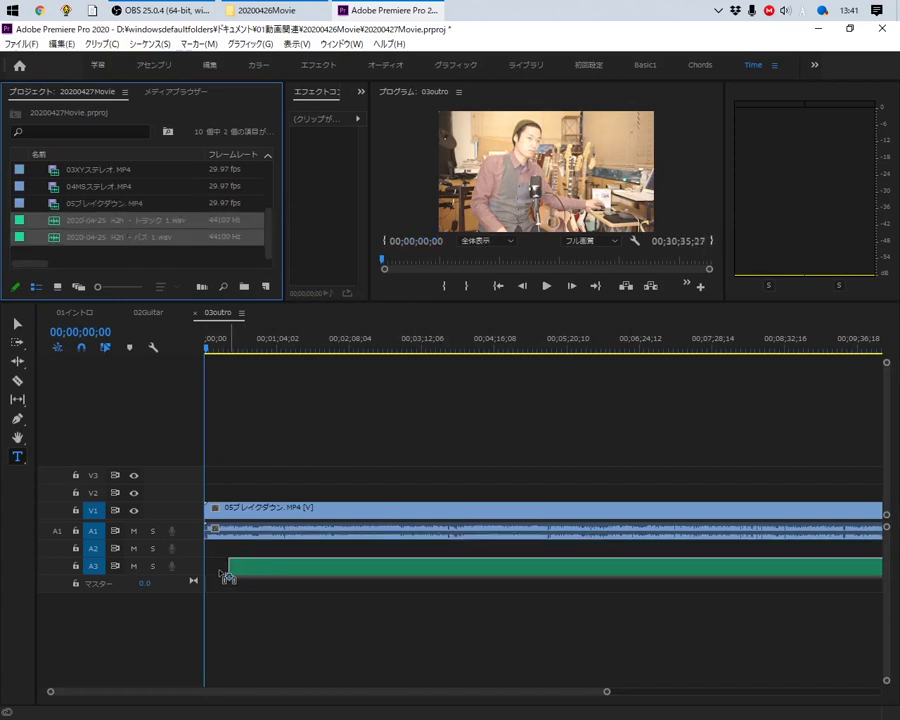
Place the H2n WAVs on A2 and A3 at 00;00, enlarge A2, and untarget A1
{"action": "left_click_drag", "start_coordinate": [213, 445], "coordinate": [212, 548]}
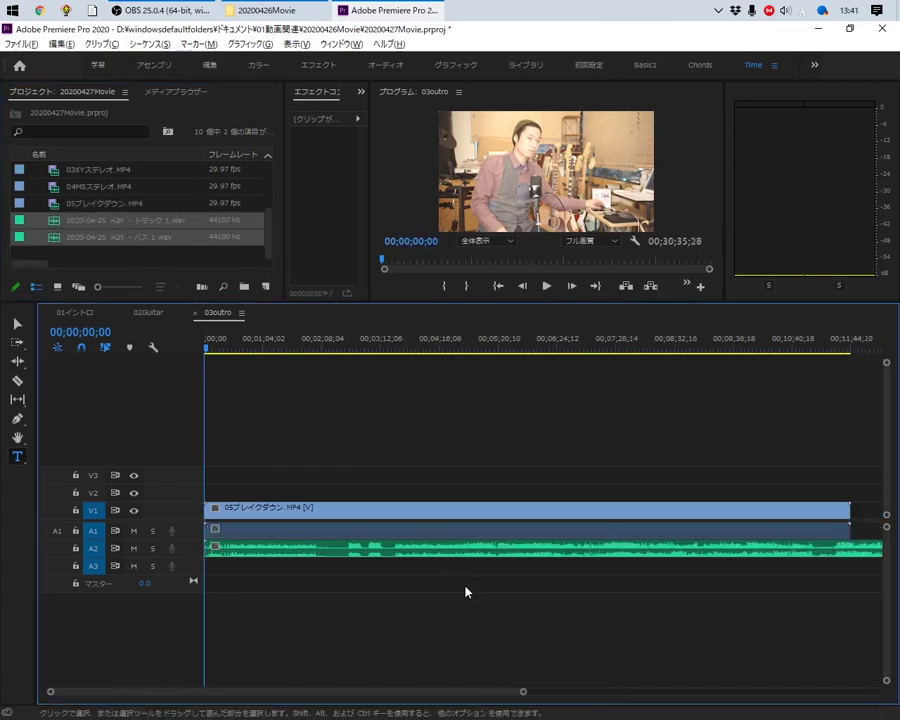
{"action": "key", "text": "minus"}
{"action": "key", "text": "minus"}
{"action": "left_click_drag", "start_coordinate": [516, 552], "coordinate": [230, 570]}
{"action": "double_click", "coordinate": [190, 542]}
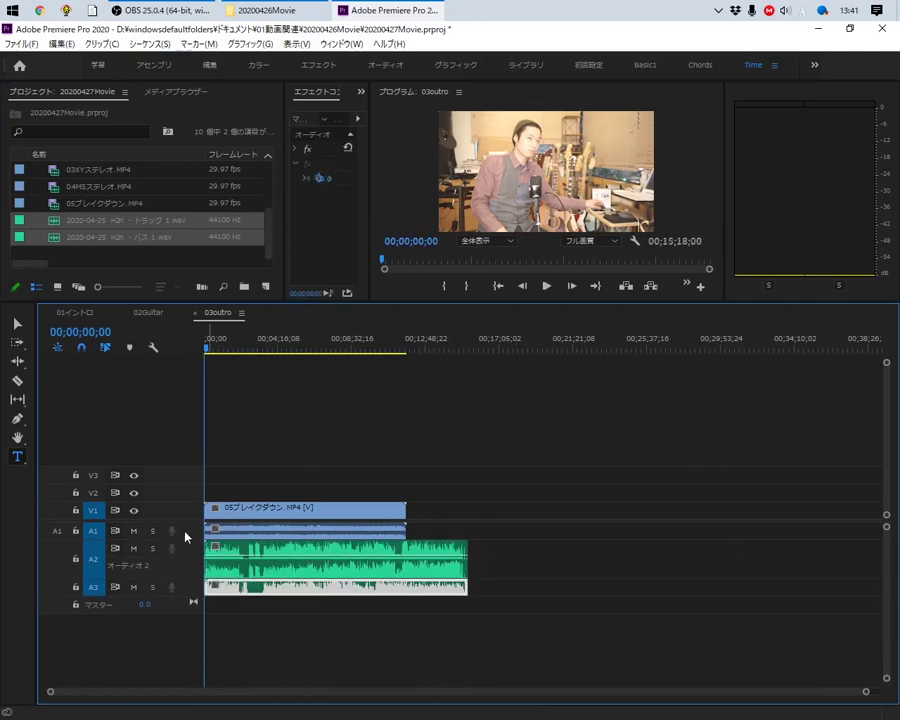
{"action": "left_click", "coordinate": [94, 532]}
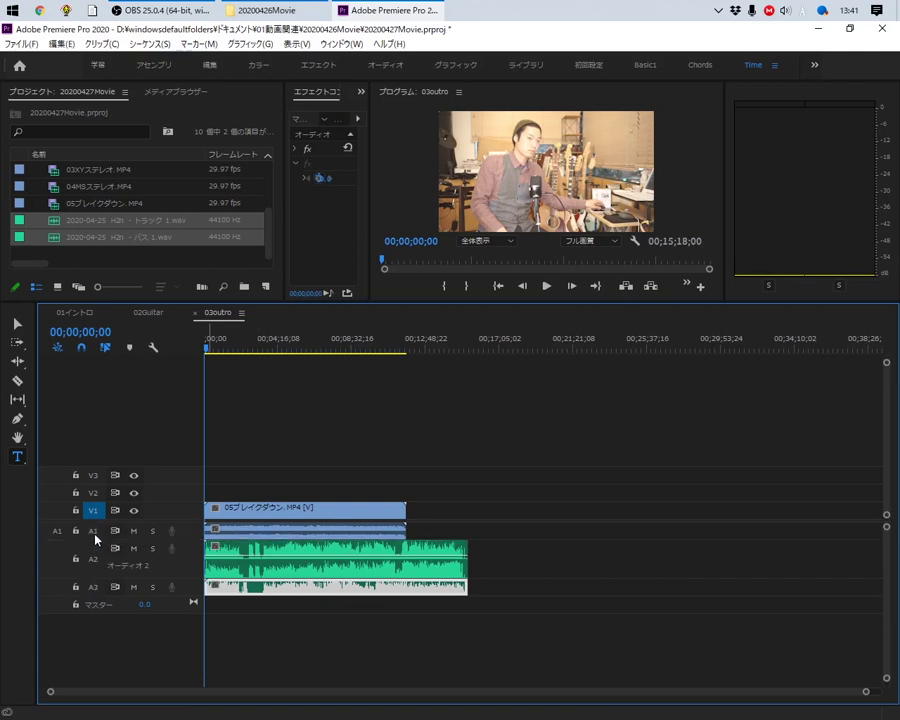
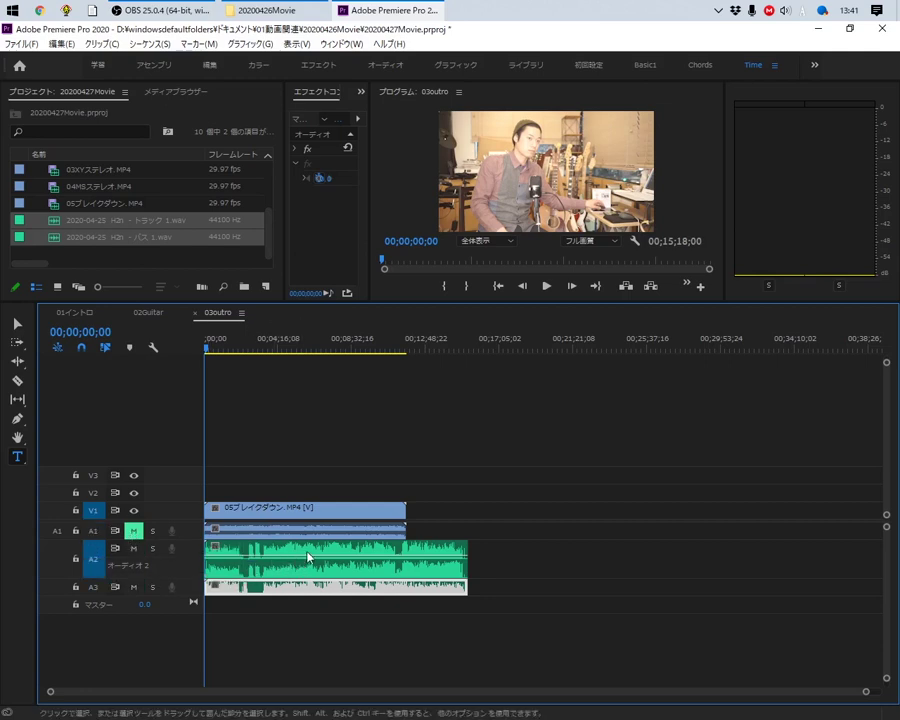
Turn on track targeting for A3 in the 03outro timeline
{"action": "left_click", "coordinate": [95, 589]}
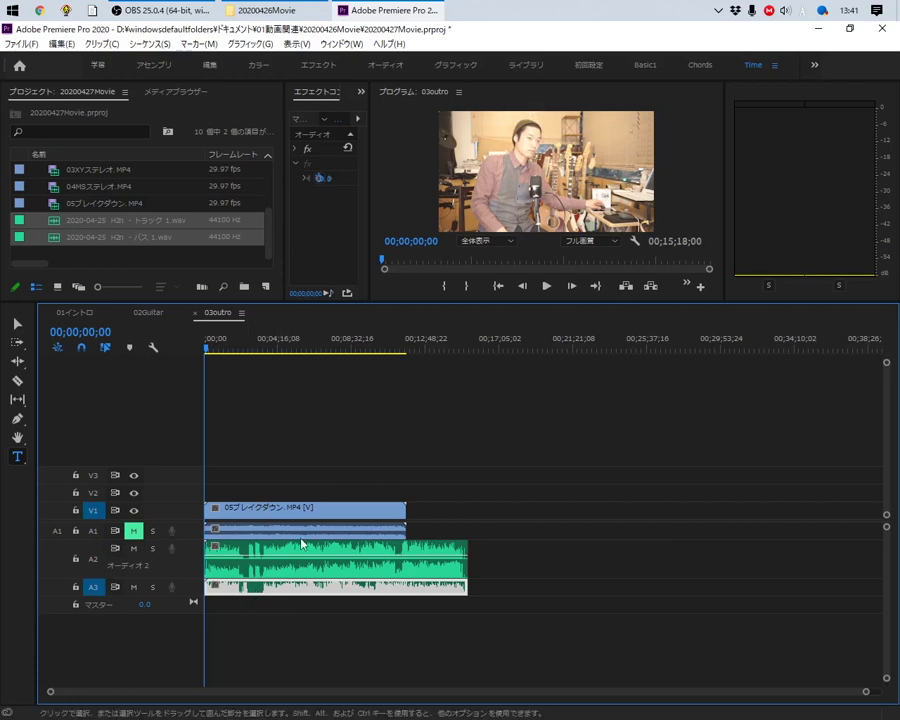
{"action": "scroll", "coordinate": [260, 588], "scroll_direction": "up", "scroll_amount": 1}
{"action": "scroll", "coordinate": [260, 588], "scroll_direction": "up", "scroll_amount": 1}
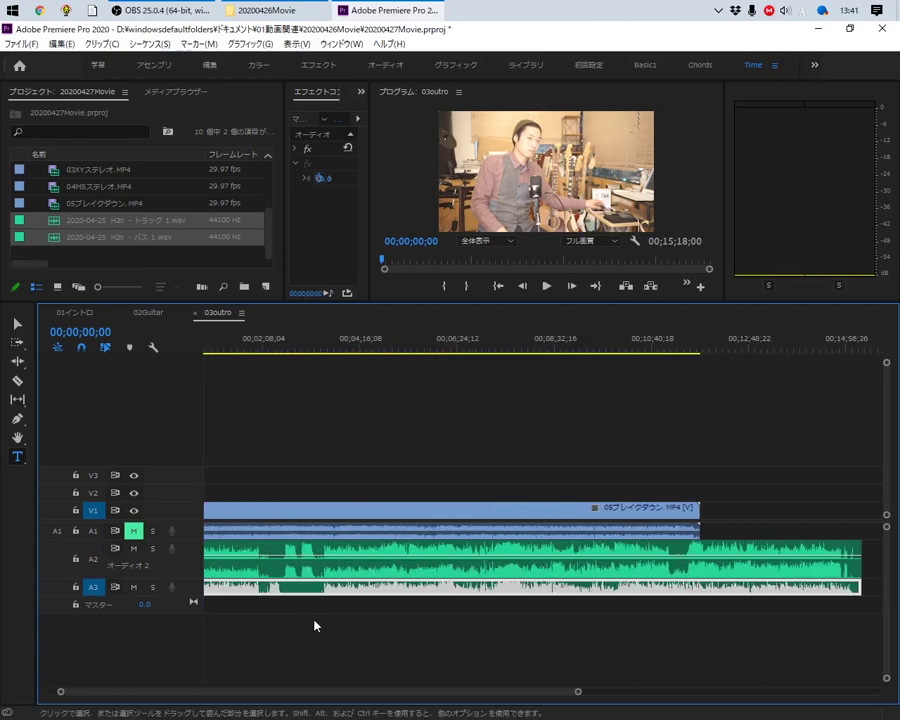
Synchronize the H2n WAV clips to the camera clip using Audio as the sync point, then select the A2/A3 clips
{"action": "right_click", "coordinate": [307, 565]}
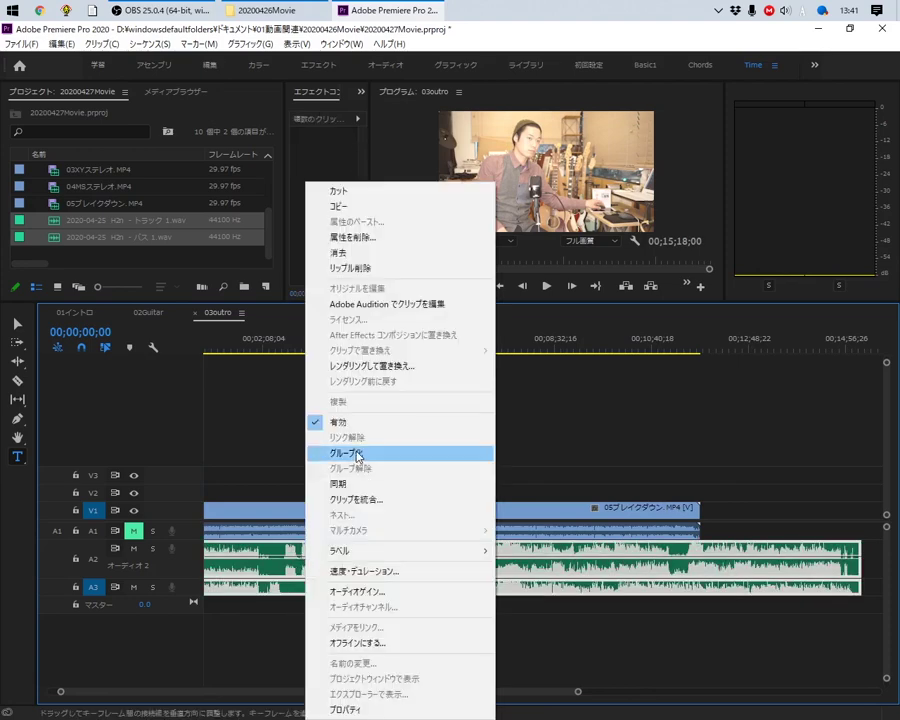
{"action": "left_click", "coordinate": [345, 485]}
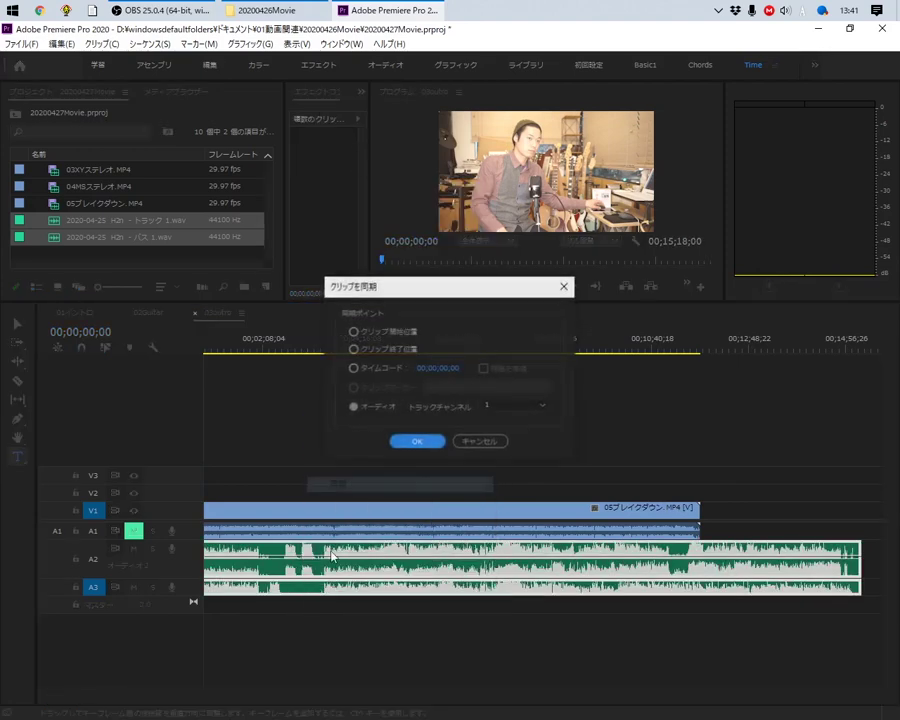
{"action": "left_click", "coordinate": [416, 445]}
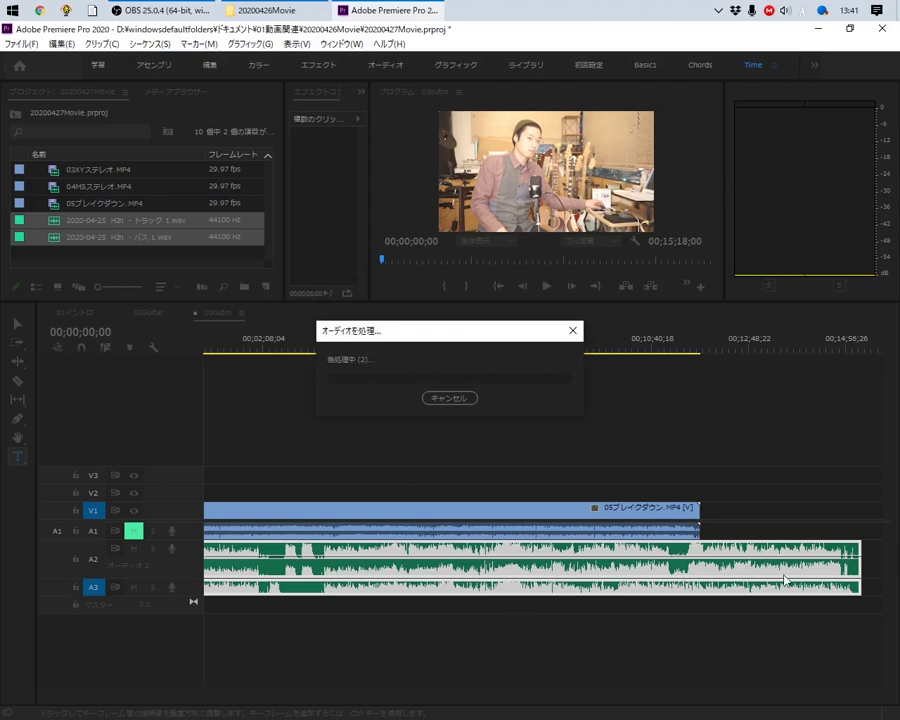
{"action": "left_click", "coordinate": [362, 576]}
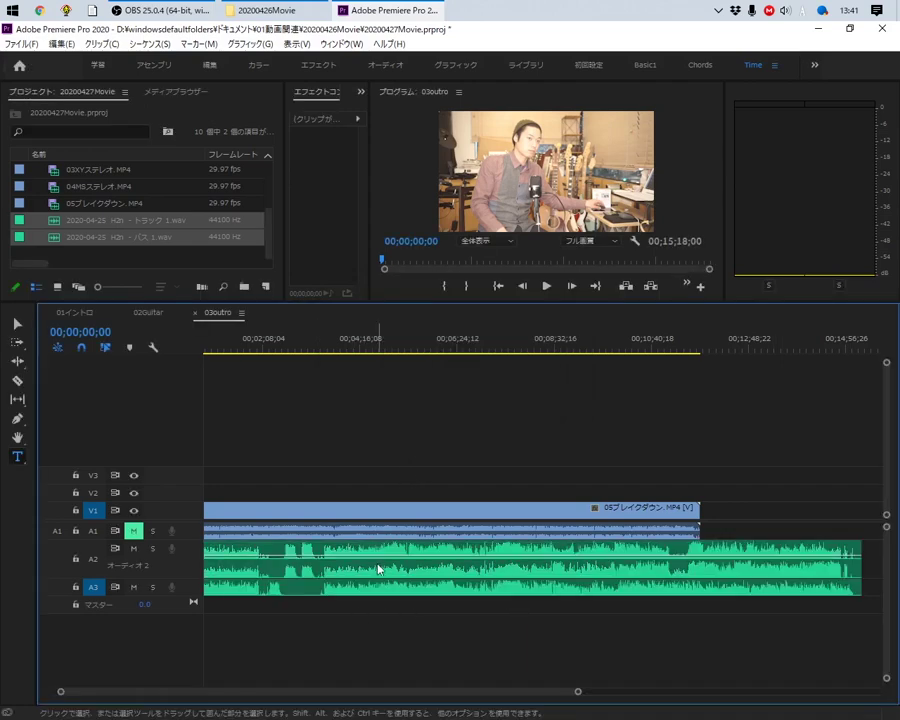
{"action": "scroll", "coordinate": [442, 540], "scroll_direction": "down", "scroll_amount": 2}
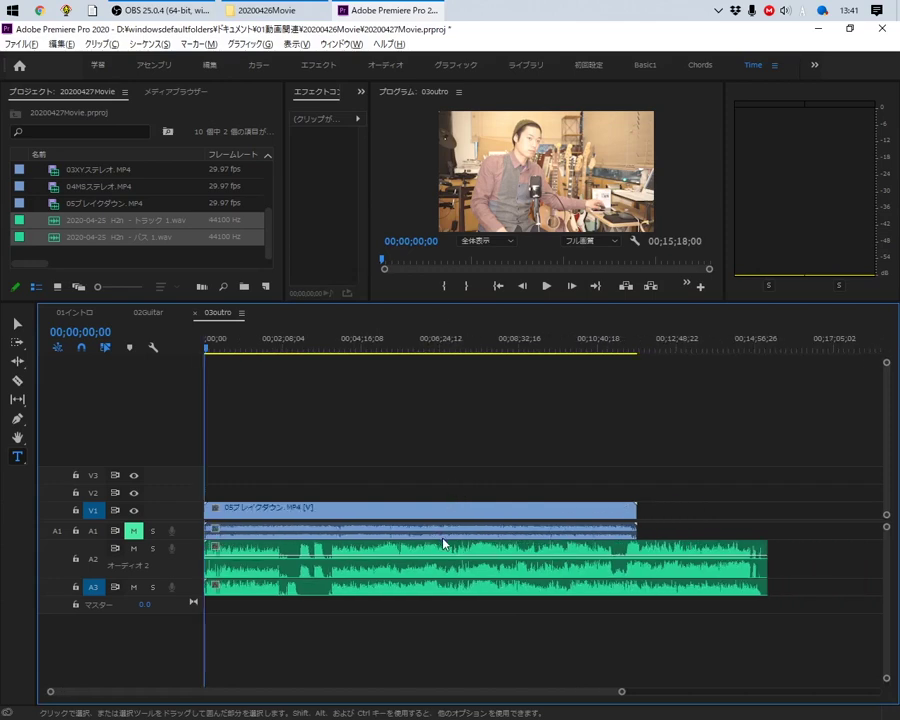
{"action": "scroll", "coordinate": [442, 540], "scroll_direction": "down", "scroll_amount": 1}
{"action": "scroll", "coordinate": [442, 540], "scroll_direction": "up", "scroll_amount": 3}
{"action": "scroll", "coordinate": [227, 553], "scroll_direction": "up", "scroll_amount": 2}
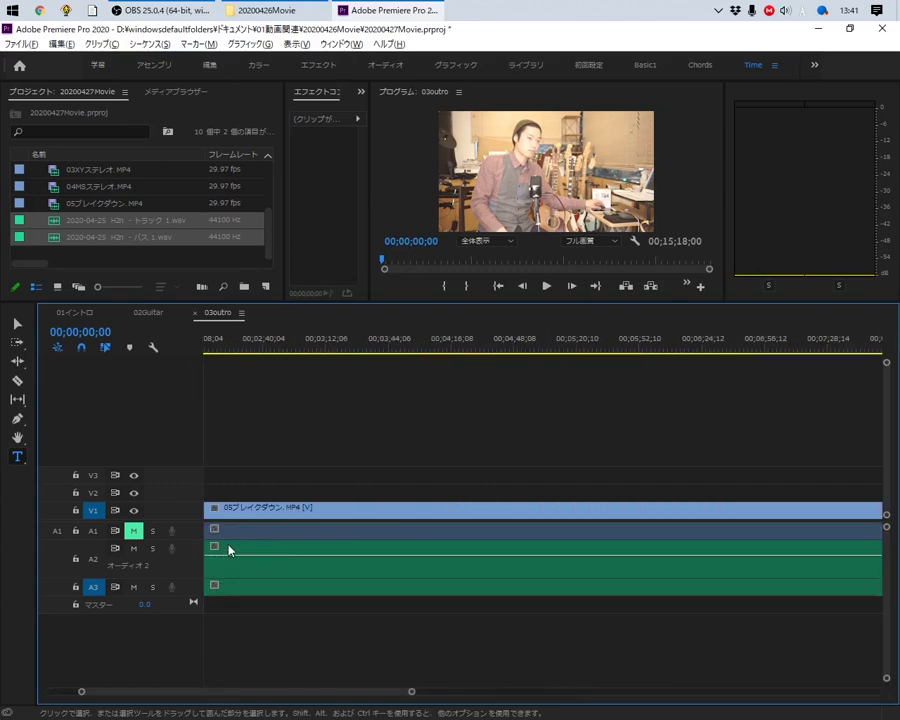
Select the 05ブレイクダウン clips and trim the starts of the A2 and A3 audio clips
{"action": "left_click", "coordinate": [432, 528]}
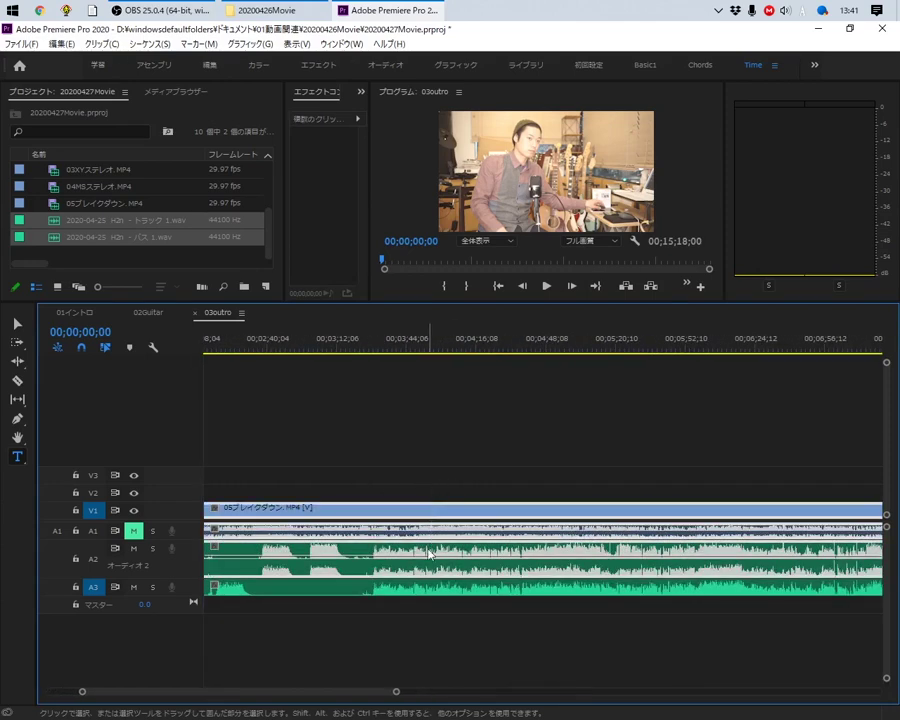
{"action": "right_click", "coordinate": [430, 528]}
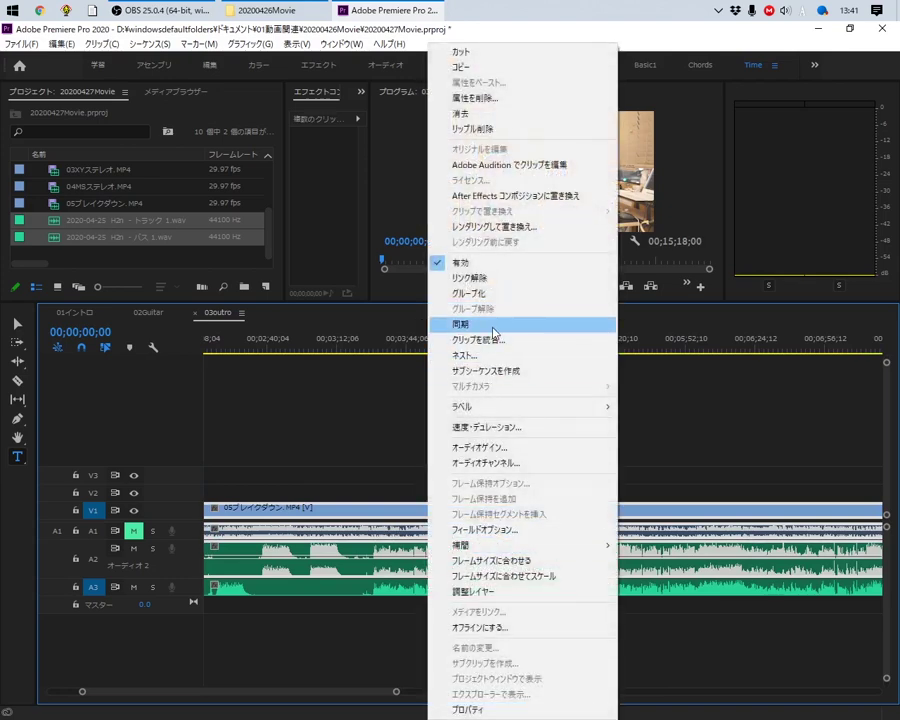
{"action": "left_click", "coordinate": [316, 666]}
{"action": "scroll", "coordinate": [316, 666], "scroll_direction": "up", "scroll_amount": 2}
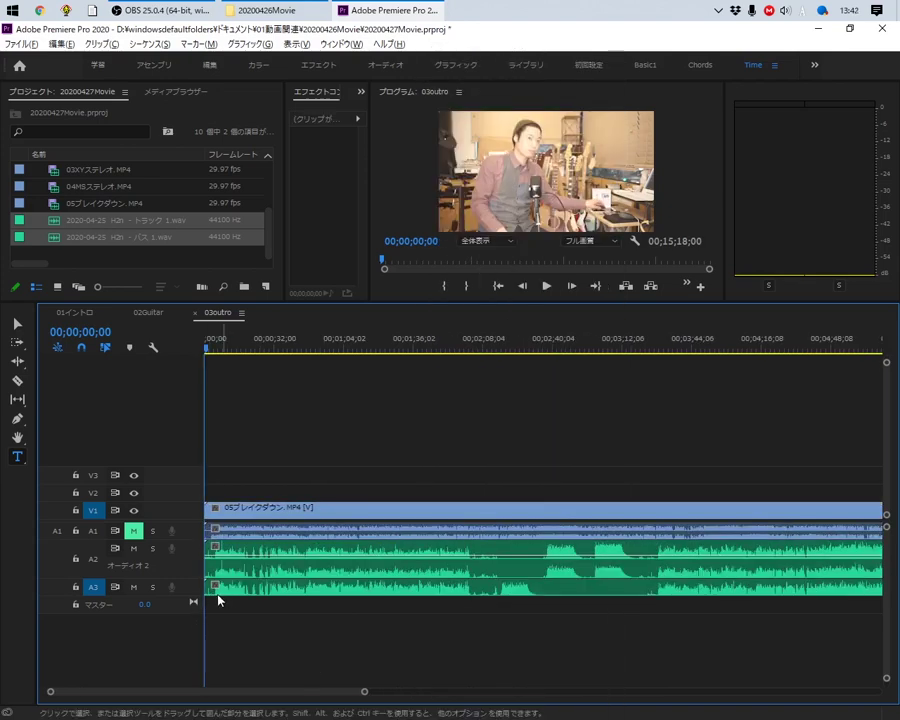
{"action": "scroll", "coordinate": [215, 596], "scroll_direction": "up", "scroll_amount": 2}
{"action": "scroll", "coordinate": [209, 597], "scroll_direction": "up", "scroll_amount": 1}
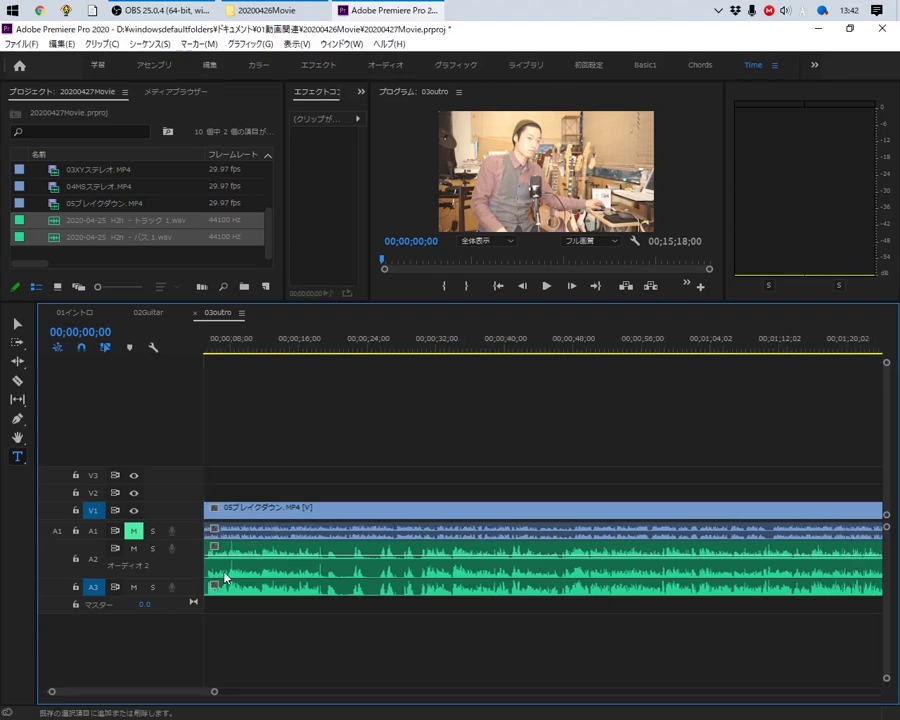
{"action": "left_click_drag", "start_coordinate": [213, 522], "coordinate": [241, 655]}
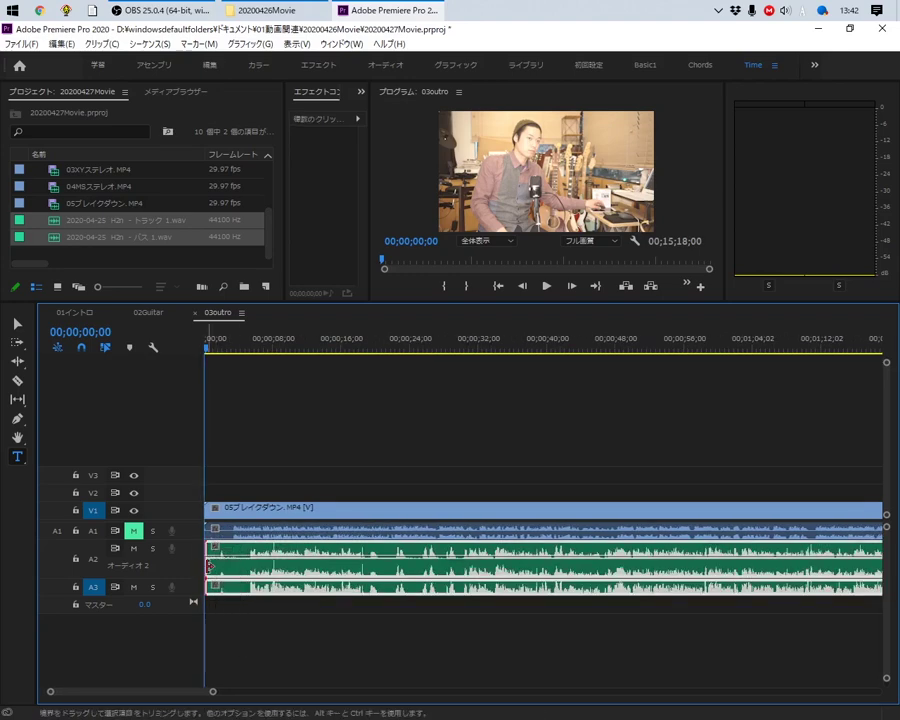
{"action": "left_click_drag", "start_coordinate": [208, 575], "coordinate": [238, 590]}
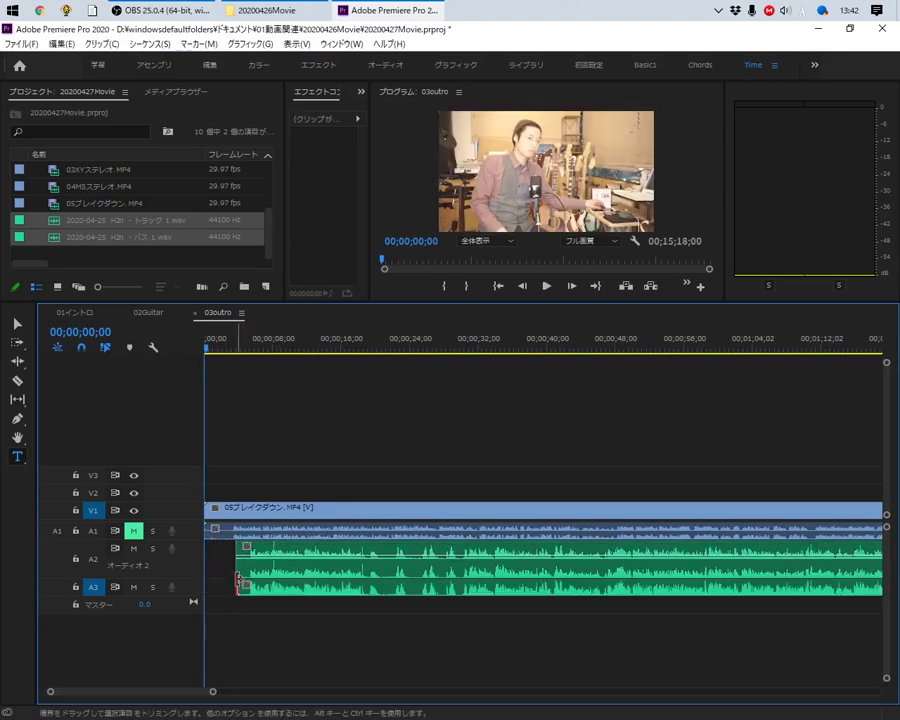
Synchronize the selected clips by audio, placing the camera clip about 3:35 into the recordings
{"action": "left_click_drag", "start_coordinate": [277, 469], "coordinate": [293, 548]}
{"action": "right_click", "coordinate": [296, 548]}
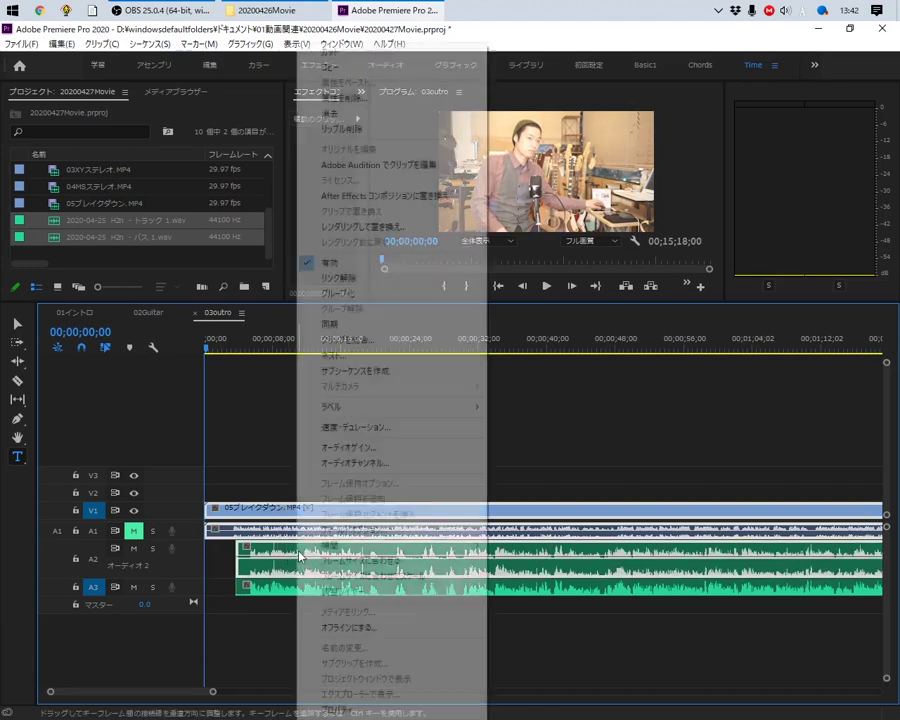
{"action": "left_click", "coordinate": [388, 326]}
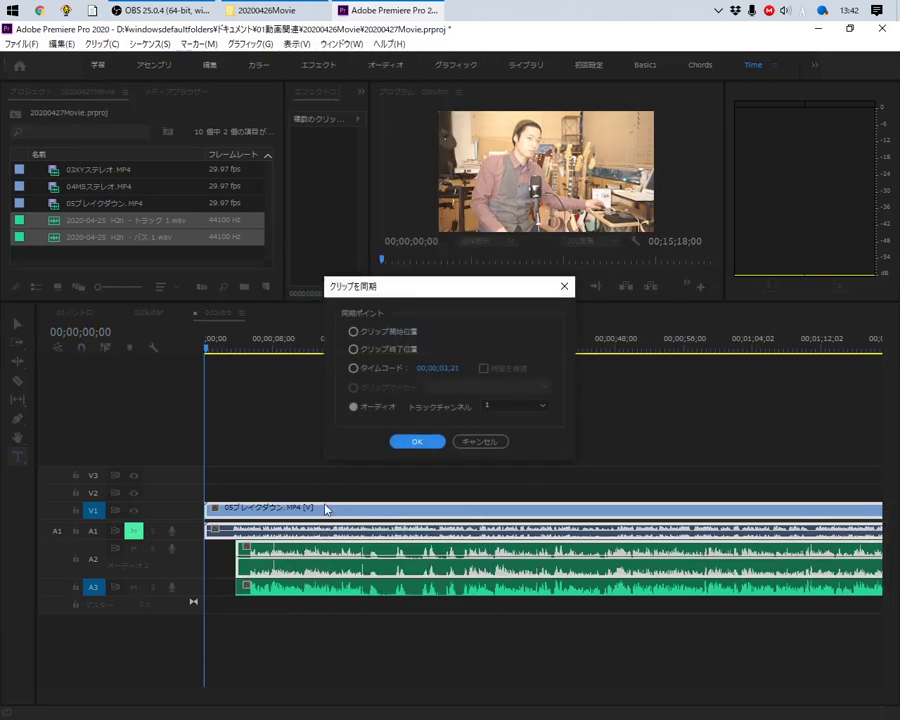
{"action": "left_click", "coordinate": [405, 442]}
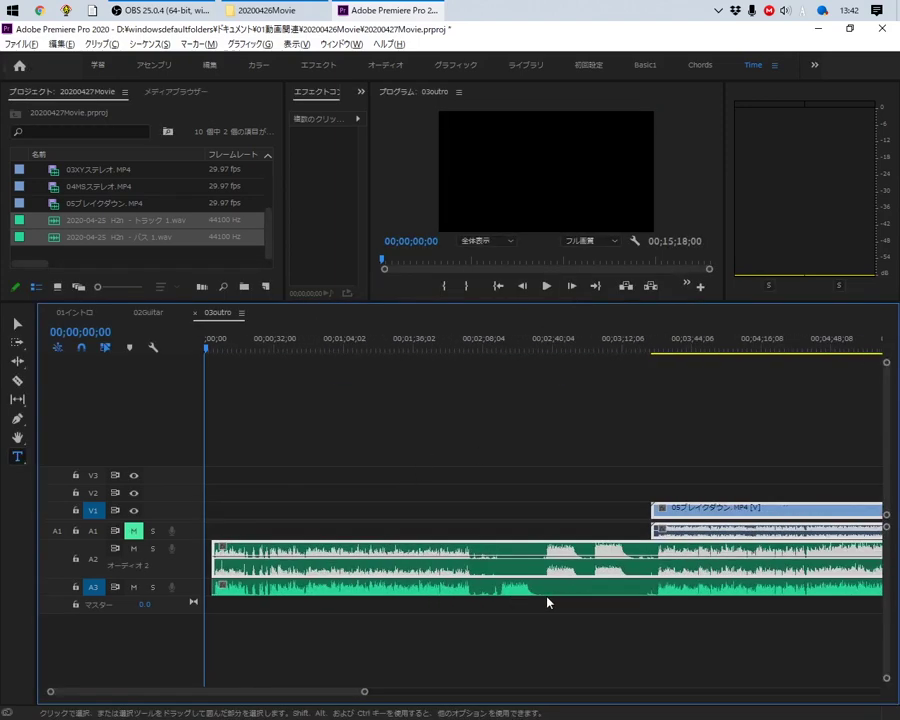
Trim the A2 and A3 clip starts to where the 05ブレイクダウン video begins, then select all clip starts
{"action": "key", "text": "minus"}
{"action": "left_click", "coordinate": [263, 541]}
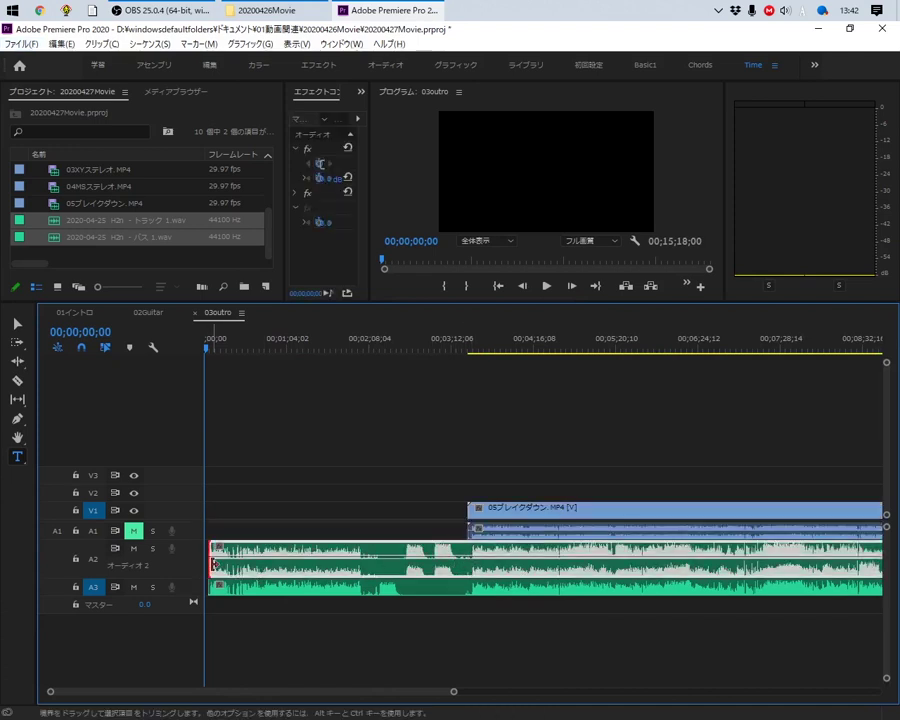
{"action": "left_click", "coordinate": [220, 588], "text": "shift"}
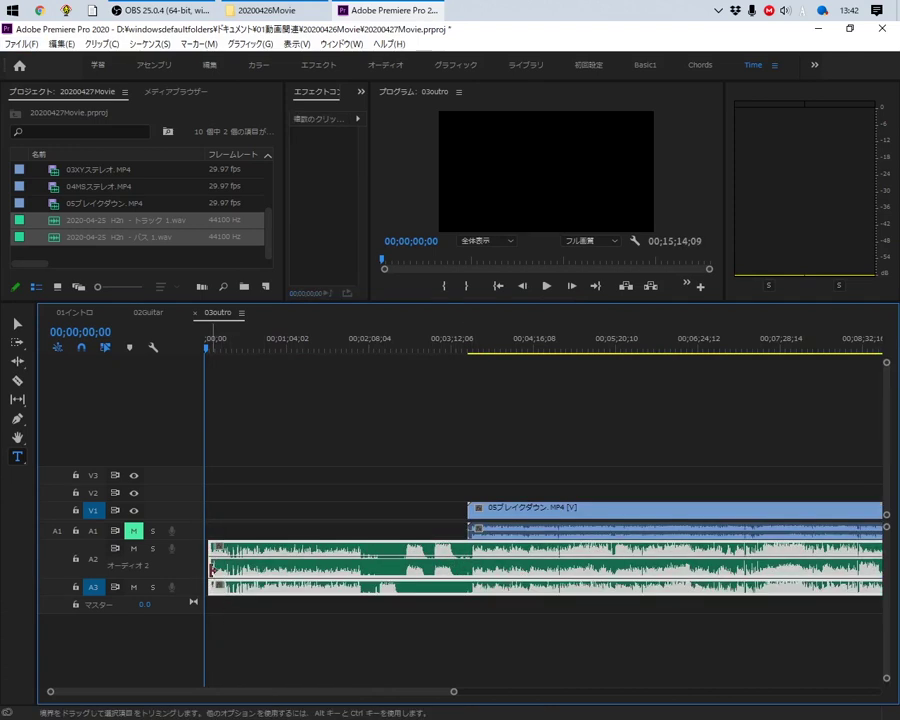
{"action": "left_click_drag", "start_coordinate": [211, 567], "coordinate": [239, 568]}
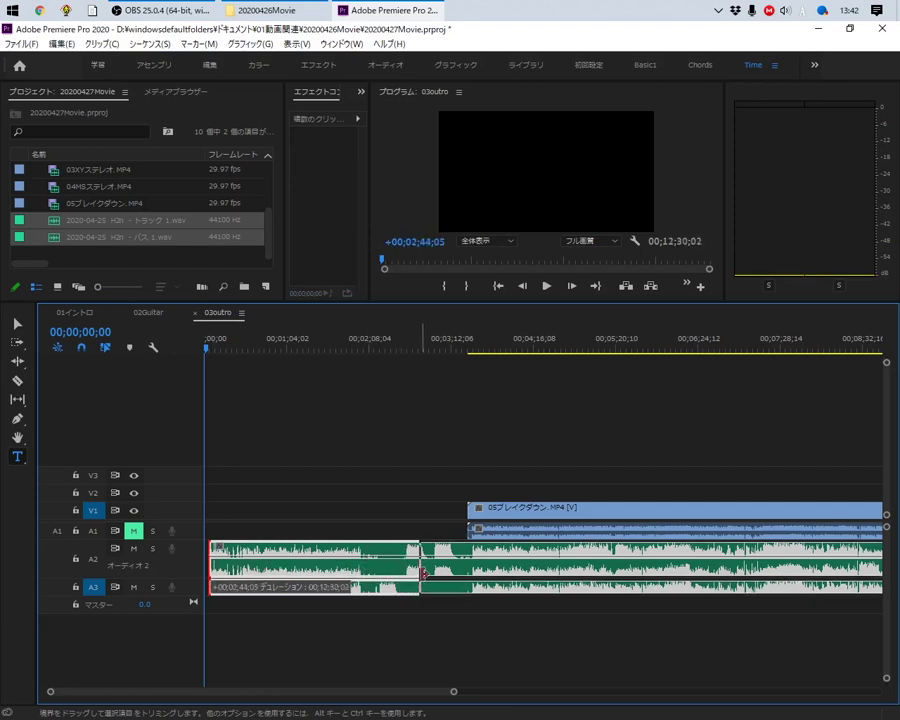
{"action": "left_click_drag", "start_coordinate": [446, 575], "coordinate": [468, 575]}
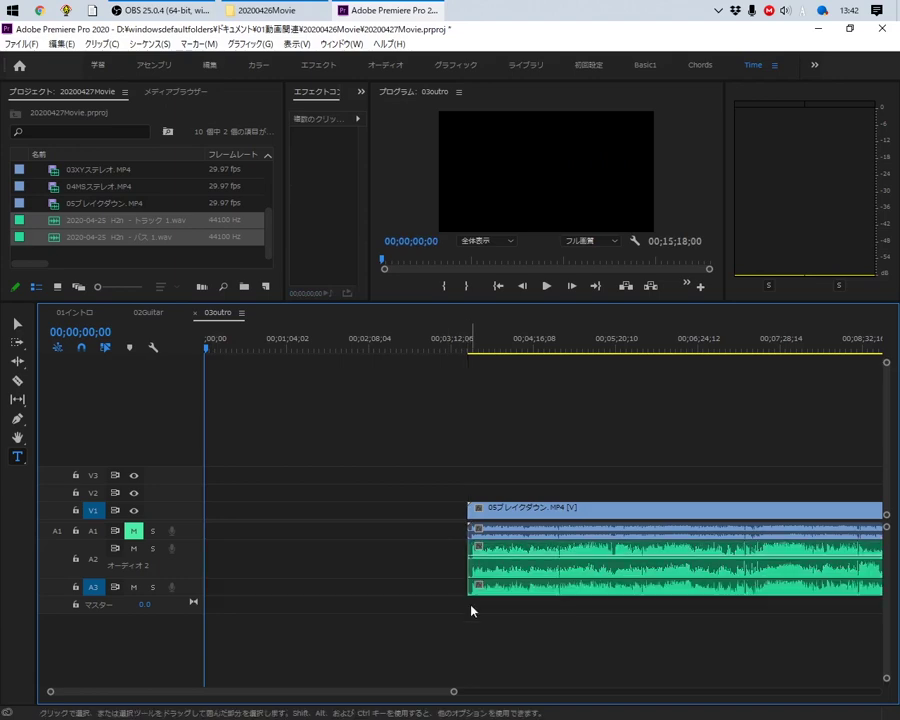
{"action": "scroll", "coordinate": [490, 590], "scroll_direction": "up", "scroll_amount": 10}
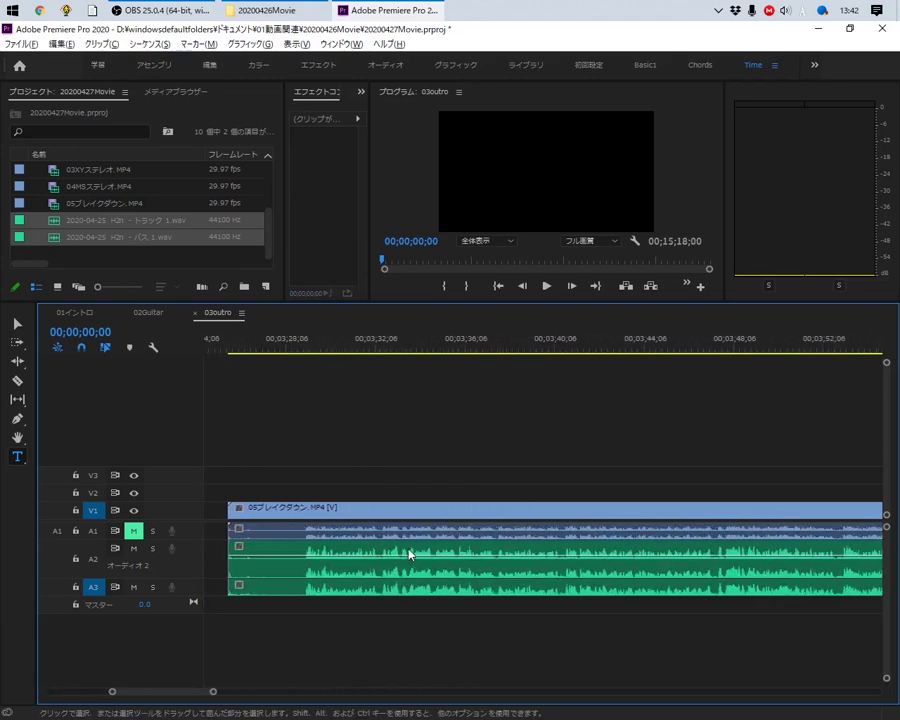
{"action": "left_click", "coordinate": [316, 529]}
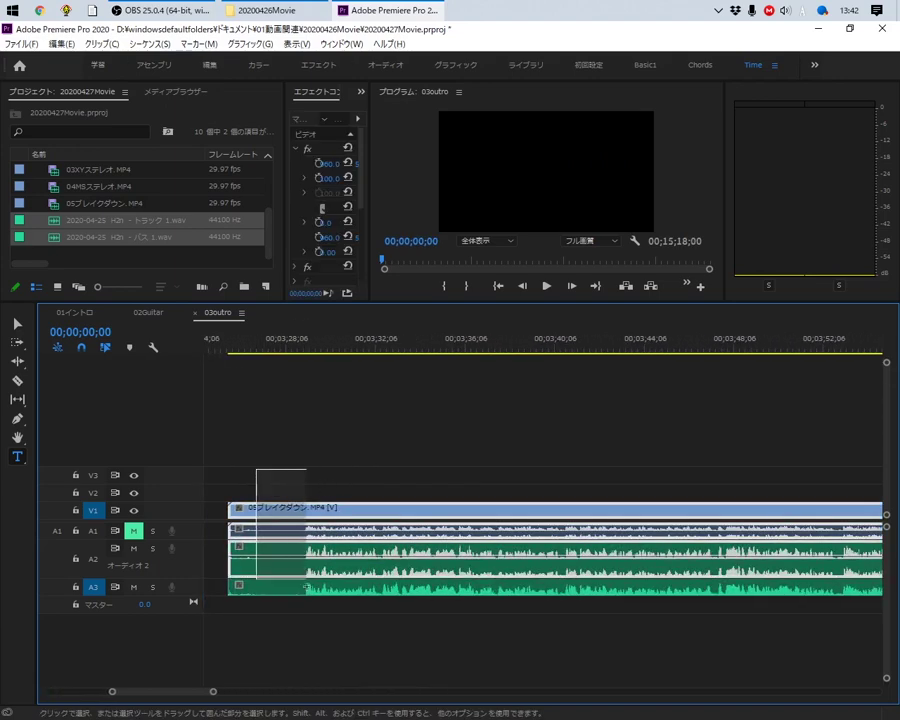
{"action": "left_click_drag", "start_coordinate": [257, 475], "coordinate": [309, 605]}
{"action": "left_click_drag", "start_coordinate": [244, 480], "coordinate": [281, 613]}
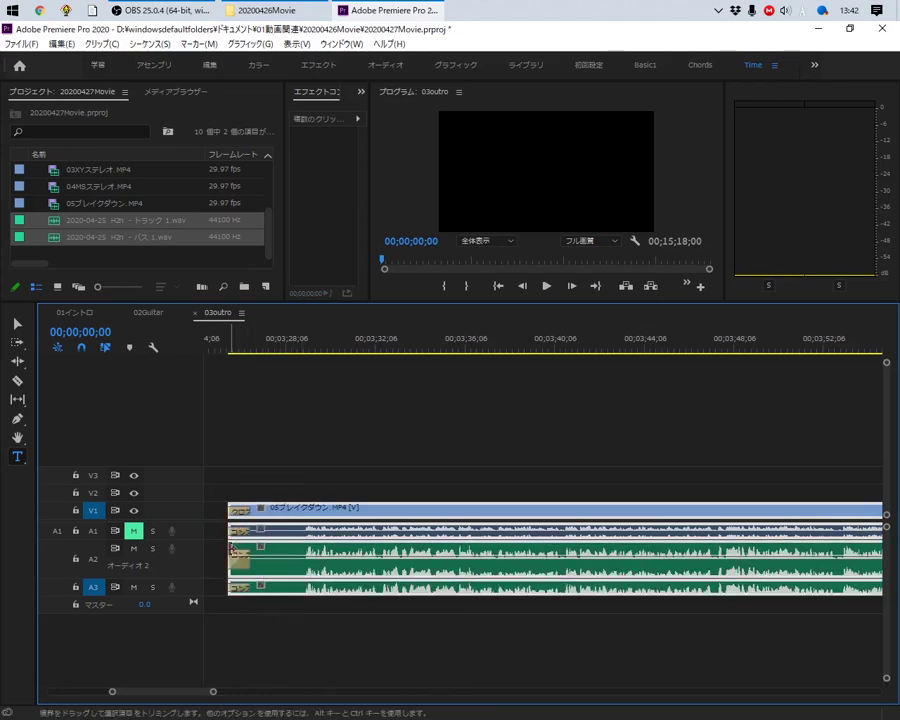
Add default fade transitions to the selected clips and trim their starts slightly later
{"action": "key", "text": "ctrl+shift+d"}
{"action": "scroll", "coordinate": [233, 570], "scroll_direction": "up", "scroll_amount": 2}
{"action": "left_click_drag", "start_coordinate": [227, 560], "coordinate": [343, 565]}
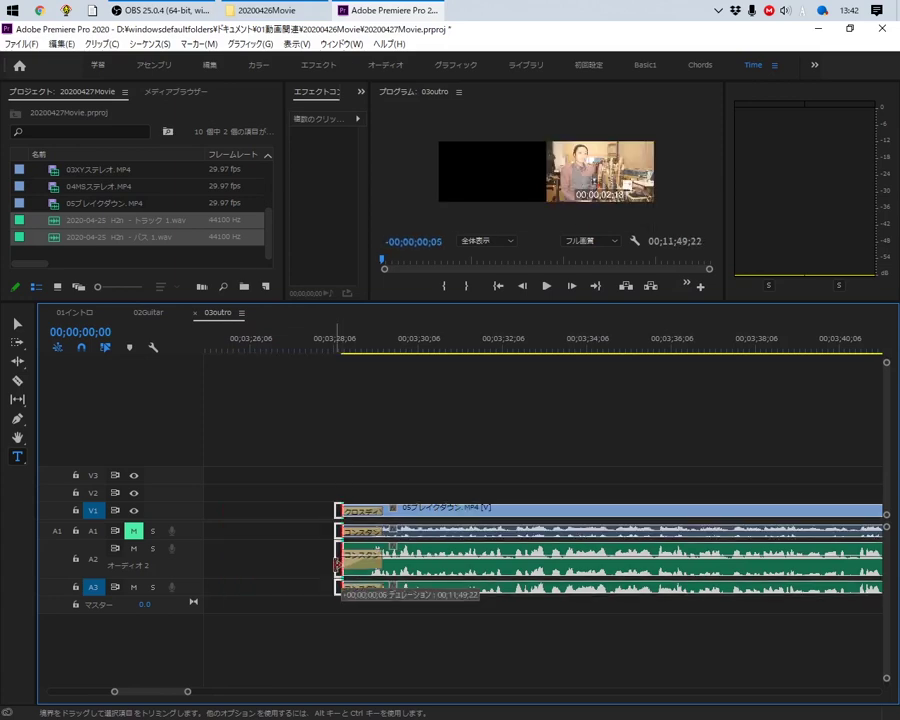
Move the camera clip and both H2n clips to begin at 00:00:00
{"action": "scroll", "coordinate": [457, 585], "scroll_direction": "down", "scroll_amount": 3}
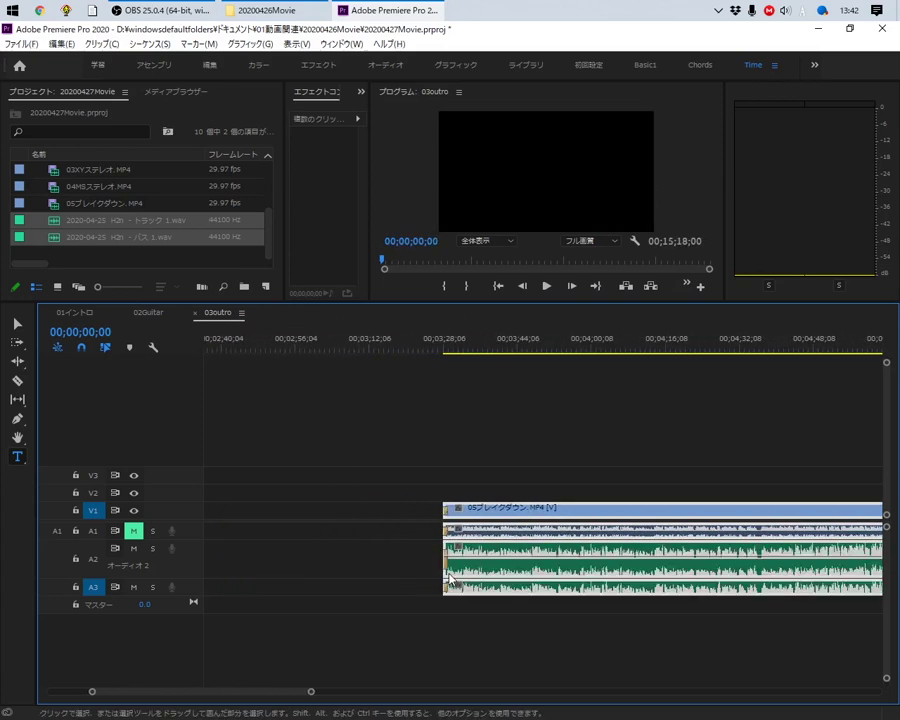
{"action": "scroll", "coordinate": [457, 585], "scroll_direction": "up", "scroll_amount": 3}
{"action": "scroll", "coordinate": [470, 552], "scroll_direction": "down", "scroll_amount": 4}
{"action": "scroll", "coordinate": [557, 551], "scroll_direction": "down", "scroll_amount": 2}
{"action": "left_click_drag", "start_coordinate": [557, 551], "coordinate": [271, 556]}
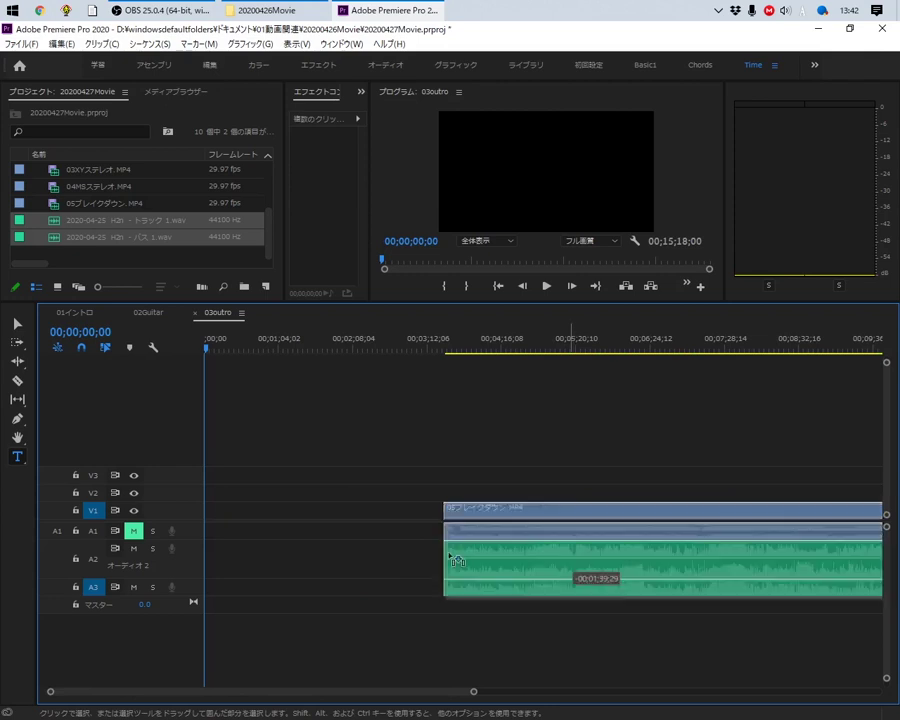
Preview the sequence, then stop and return the playhead to the start
{"action": "key", "text": "space"}
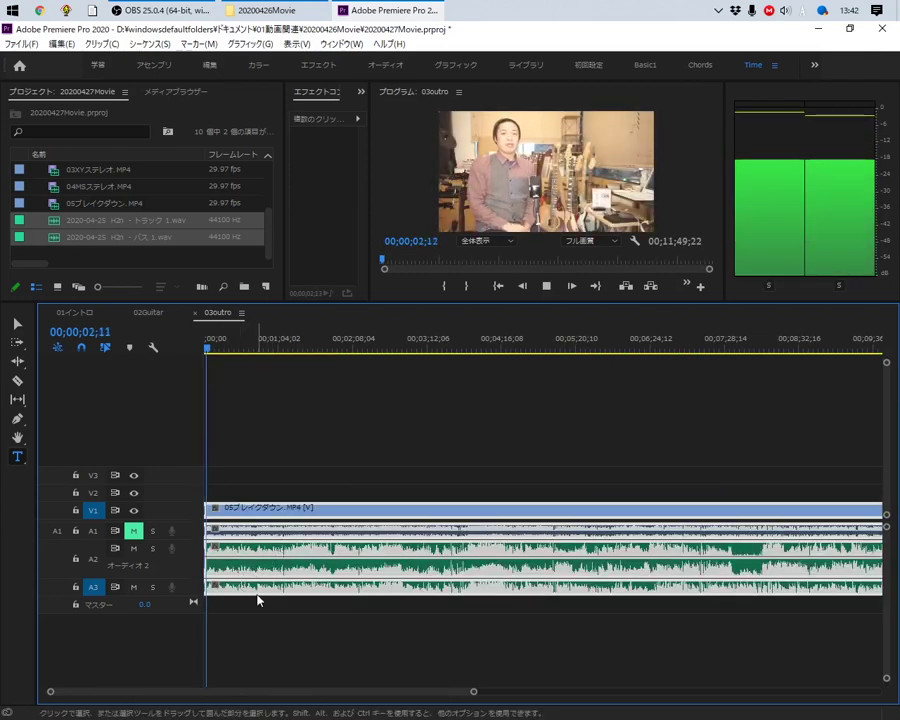
{"action": "key", "text": "space"}
{"action": "scroll", "coordinate": [249, 594], "scroll_direction": "up", "scroll_amount": 1}
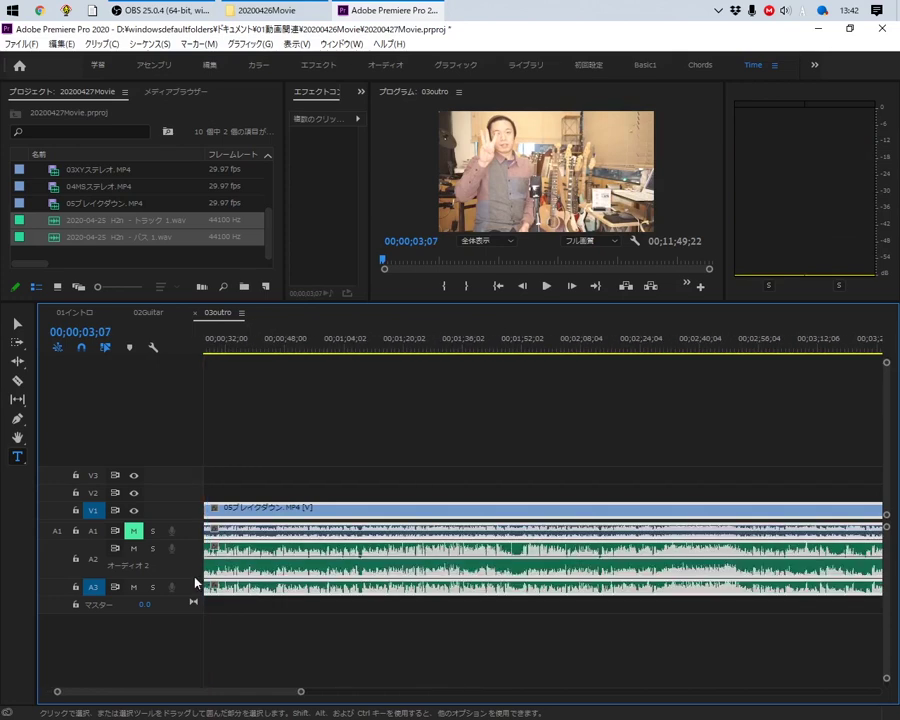
{"action": "scroll", "coordinate": [250, 608], "scroll_direction": "up", "scroll_amount": 2}
{"action": "scroll", "coordinate": [250, 612], "scroll_direction": "up", "scroll_amount": 1}
{"action": "key", "text": "Home"}
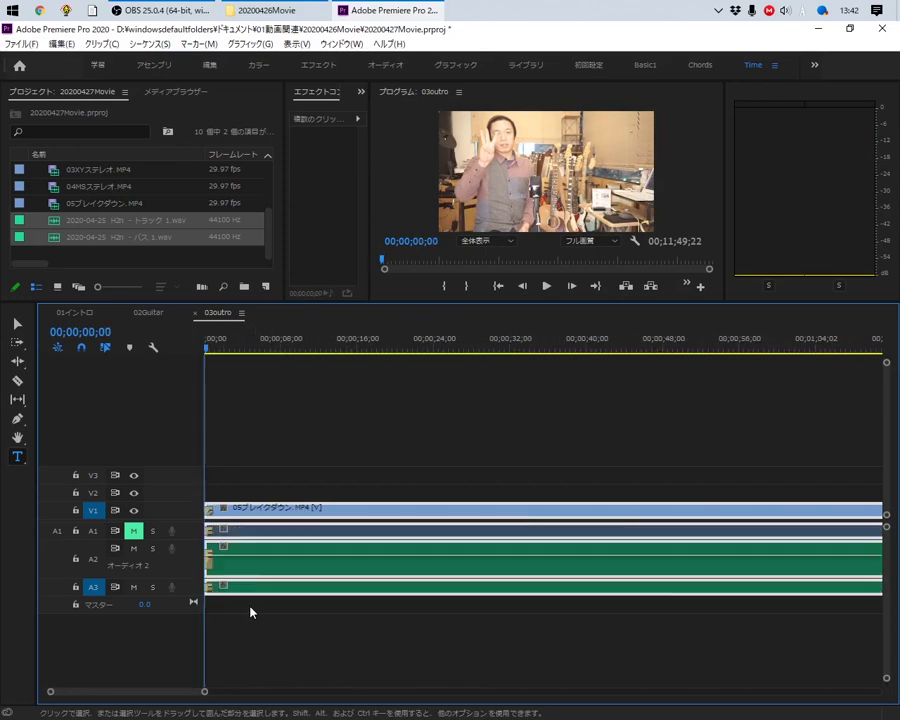
Trim the A2 clip's start progressively later, previewing playback around 17 and 33 seconds
{"action": "left_click", "coordinate": [212, 571]}
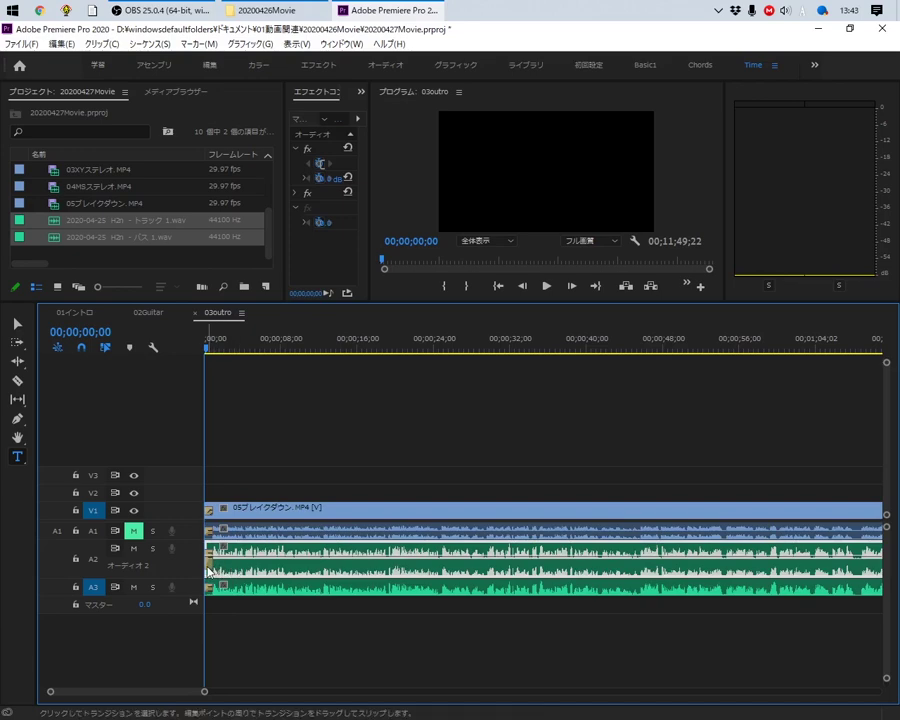
{"action": "left_click_drag", "start_coordinate": [210, 571], "coordinate": [305, 568]}
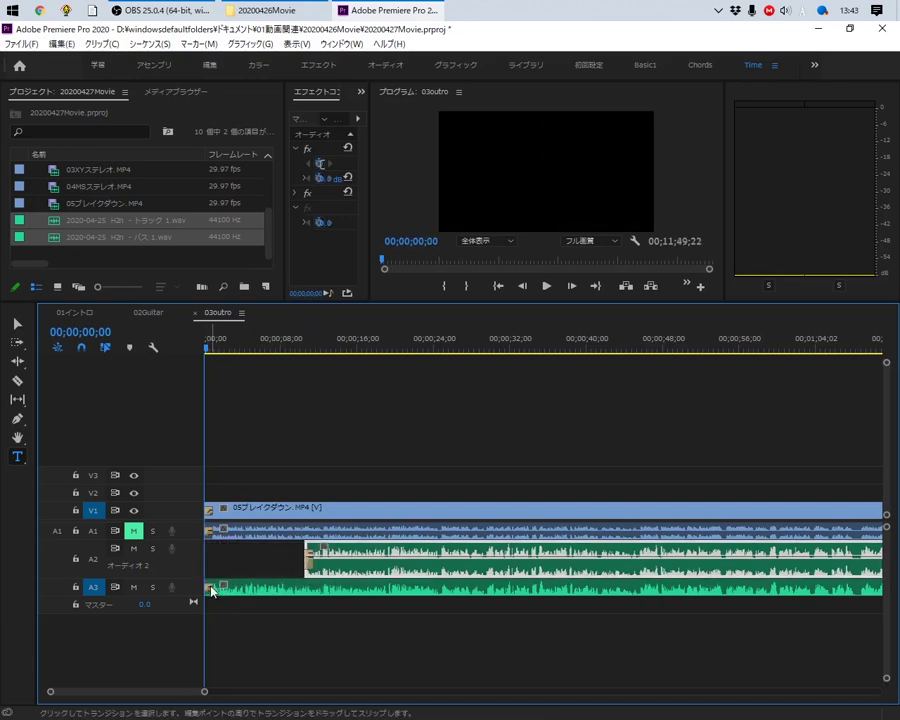
{"action": "key", "text": "space"}
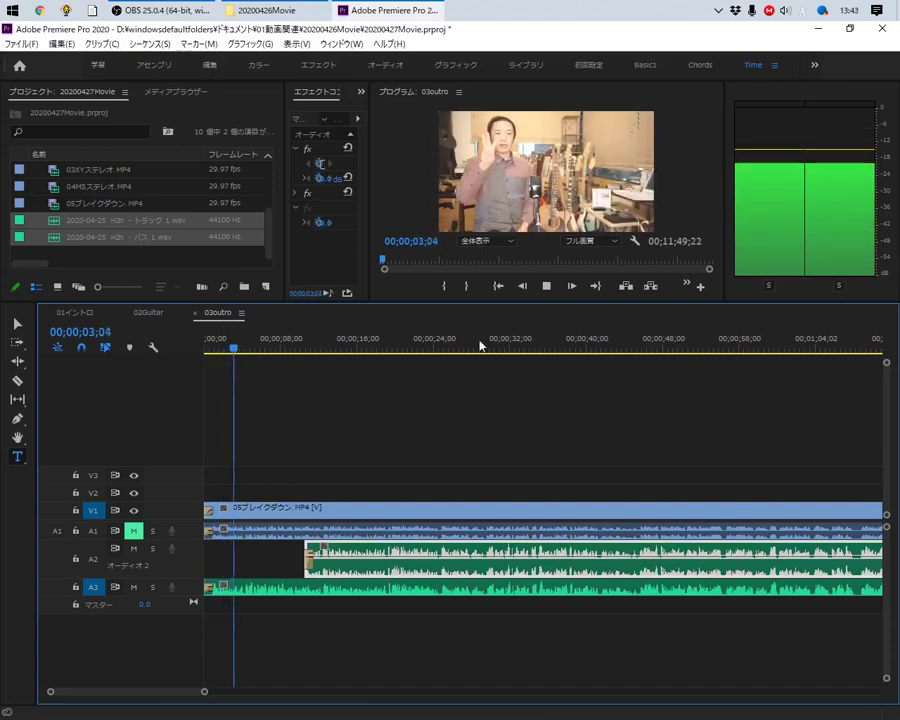
{"action": "left_click_drag", "start_coordinate": [306, 566], "coordinate": [470, 566]}
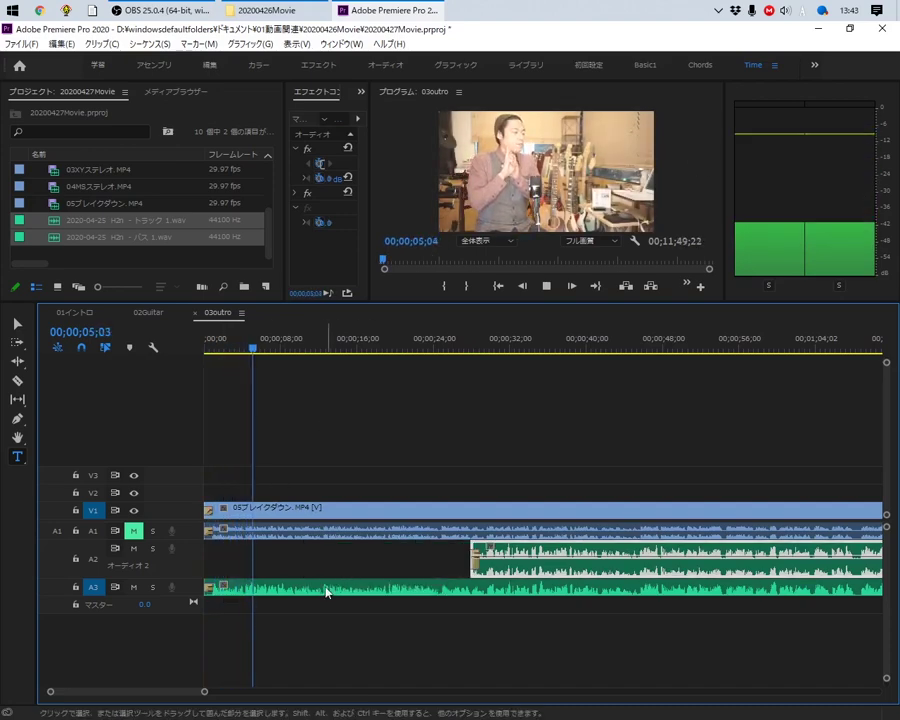
{"action": "left_click_drag", "start_coordinate": [329, 347], "coordinate": [412, 348]}
{"action": "left_click_drag", "start_coordinate": [471, 560], "coordinate": [579, 560]}
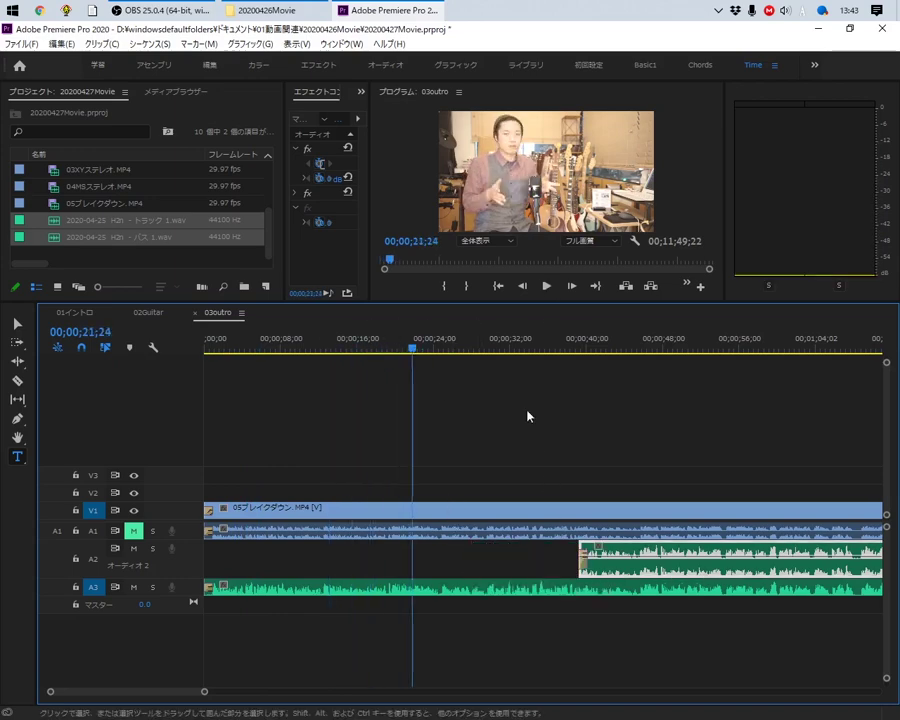
{"action": "left_click_drag", "start_coordinate": [490, 347], "coordinate": [518, 347]}
{"action": "key", "text": "space"}
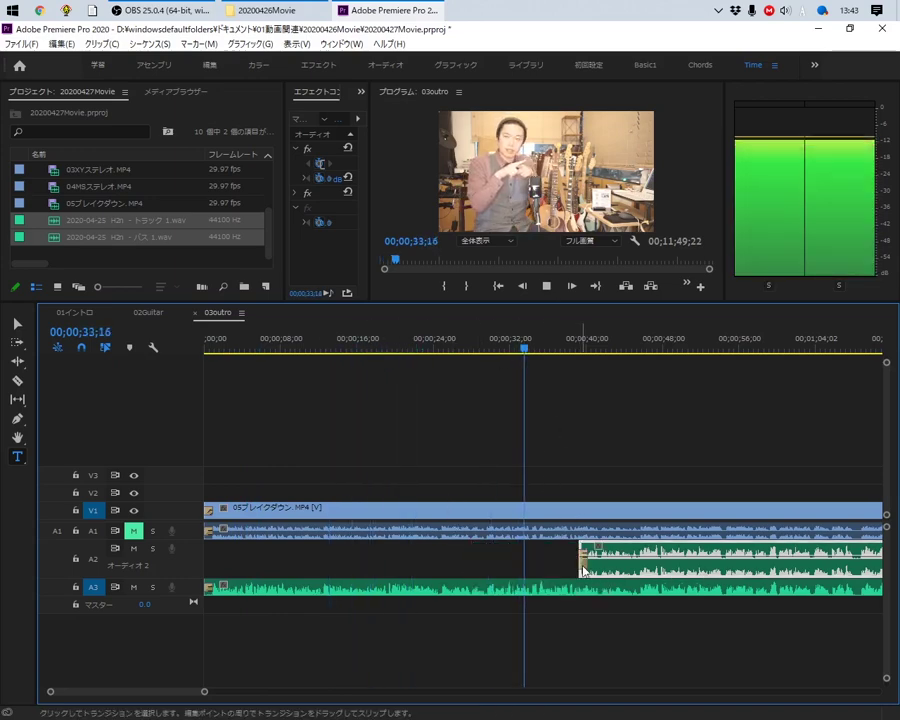
Push the A2 clip's start past one minute, scrubbing around 1:00–1:20 to check
{"action": "key", "text": "minus"}
{"action": "left_click", "coordinate": [422, 560]}
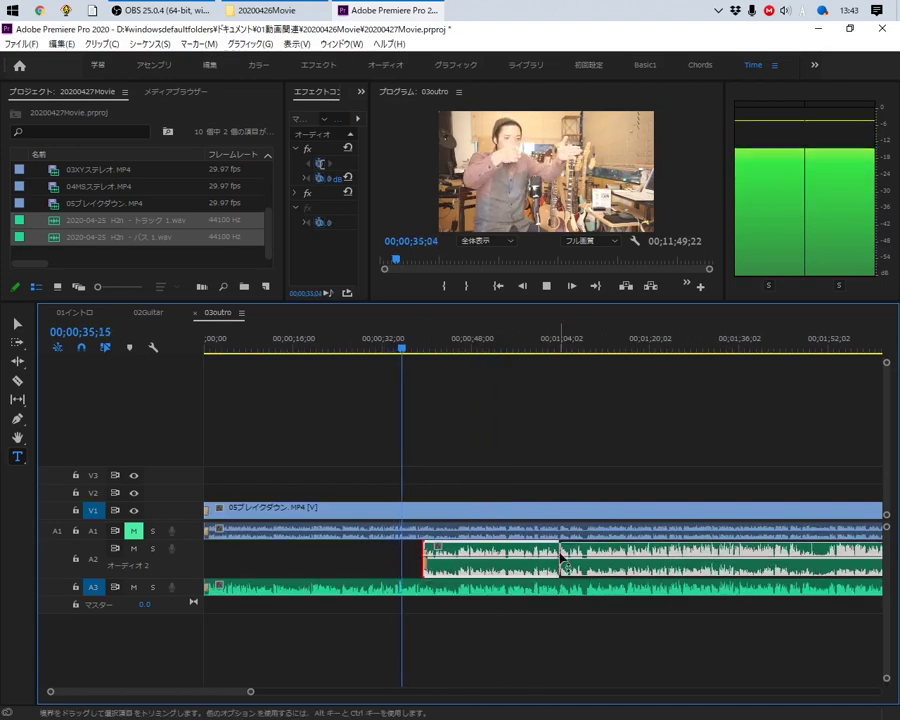
{"action": "left_click_drag", "start_coordinate": [560, 557], "coordinate": [559, 560]}
{"action": "left_click_drag", "start_coordinate": [466, 348], "coordinate": [577, 357]}
{"action": "mouse_move", "coordinate": [635, 360]}
{"action": "left_mouse_down"}
{"action": "mouse_move", "coordinate": [700, 366]}
{"action": "mouse_move", "coordinate": [534, 360]}
{"action": "left_mouse_up"}
{"action": "key", "text": "space"}
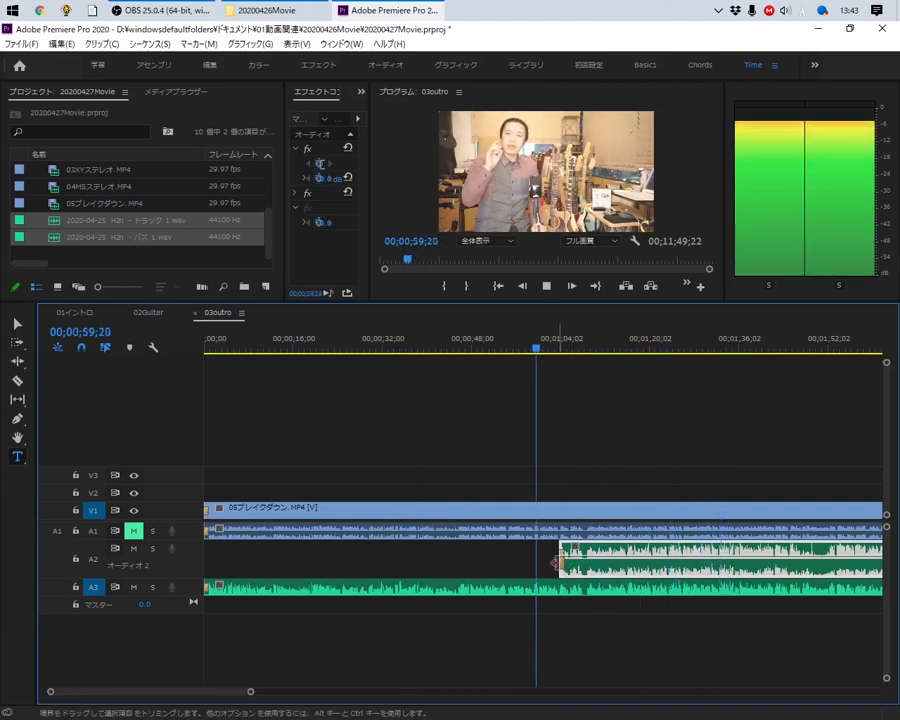
{"action": "left_click_drag", "start_coordinate": [561, 565], "coordinate": [636, 564]}
{"action": "key", "text": "minus"}
Trim the A2 clip's start later still, checking playback at about 1:13 and 1:43
{"action": "key", "text": "minus"}
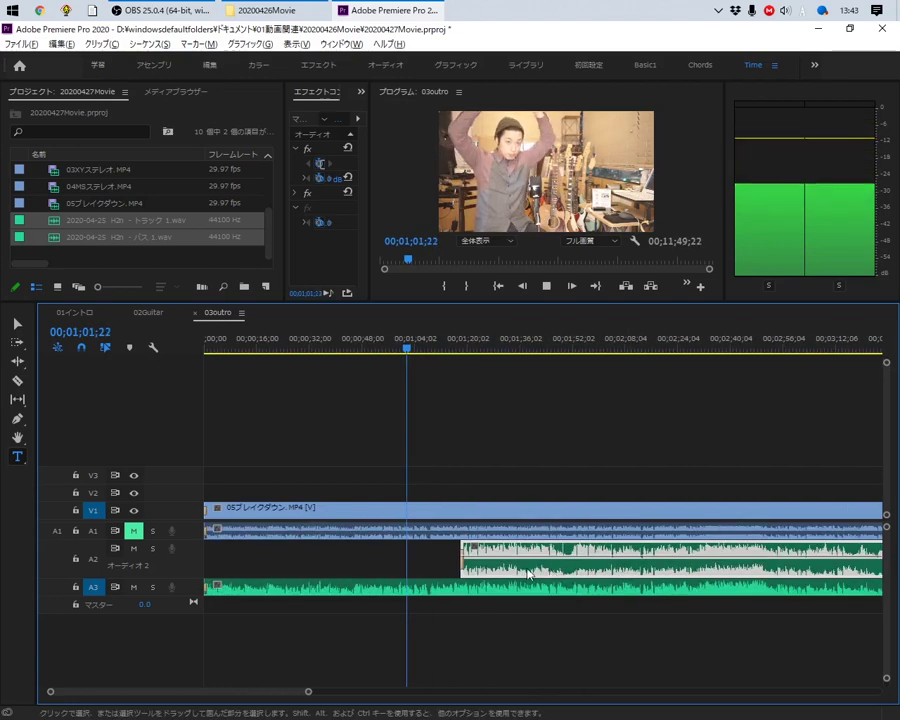
{"action": "key", "text": "minus"}
{"action": "left_click_drag", "start_coordinate": [386, 561], "coordinate": [461, 563]}
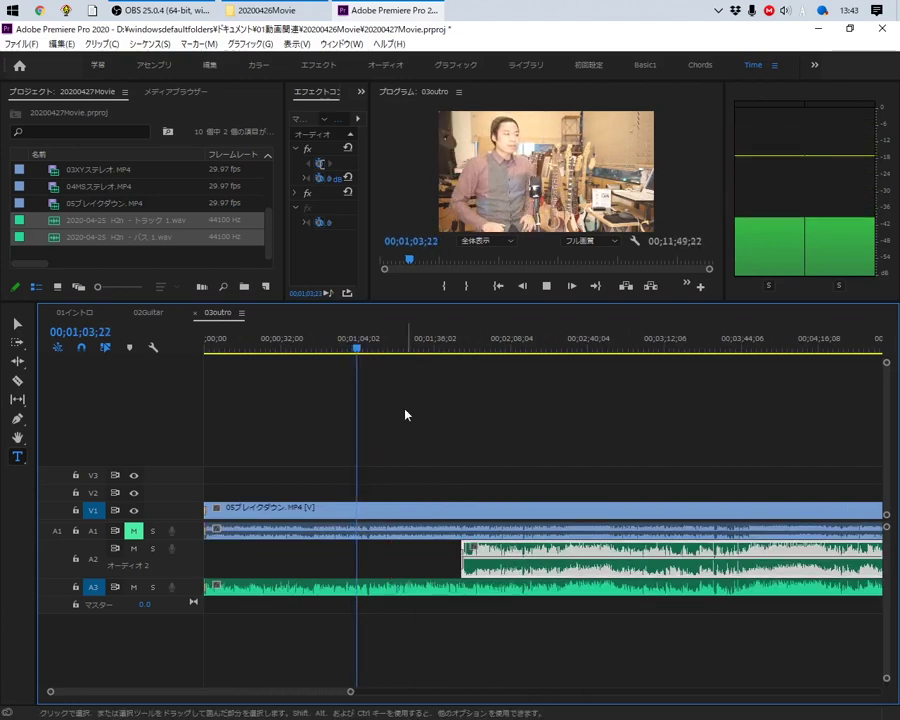
{"action": "left_click_drag", "start_coordinate": [360, 348], "coordinate": [283, 342]}
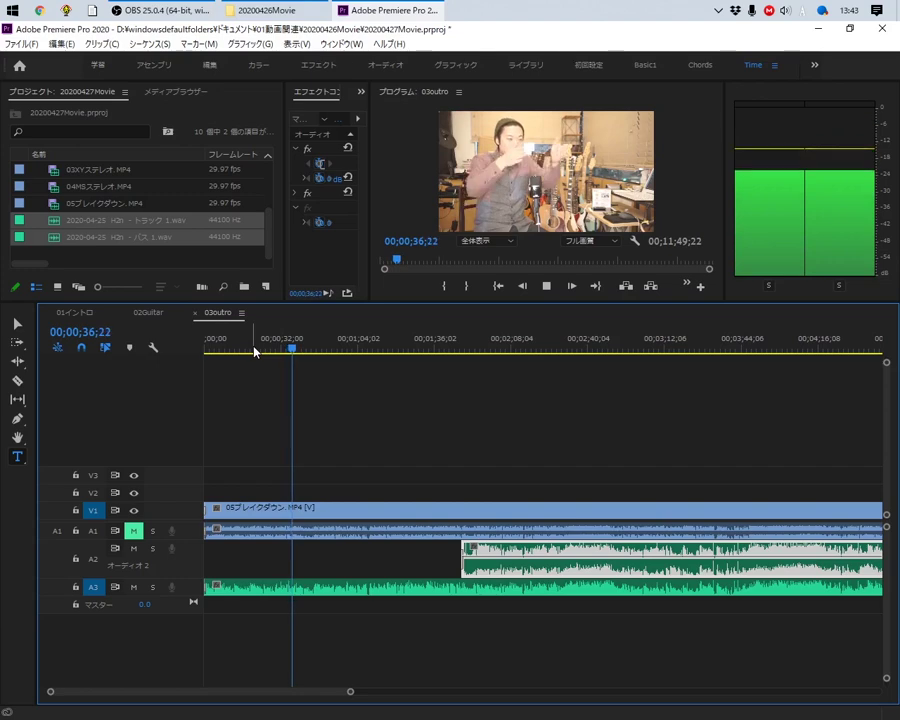
{"action": "left_click", "coordinate": [380, 348]}
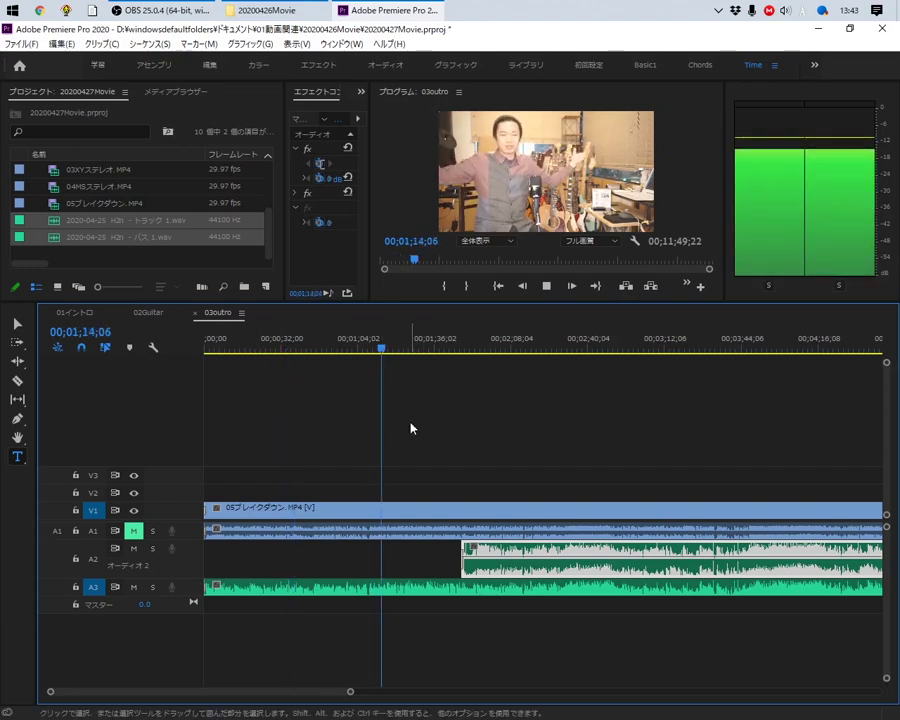
{"action": "scroll", "coordinate": [412, 432], "scroll_direction": "up", "scroll_amount": 2}
{"action": "left_click", "coordinate": [470, 347]}
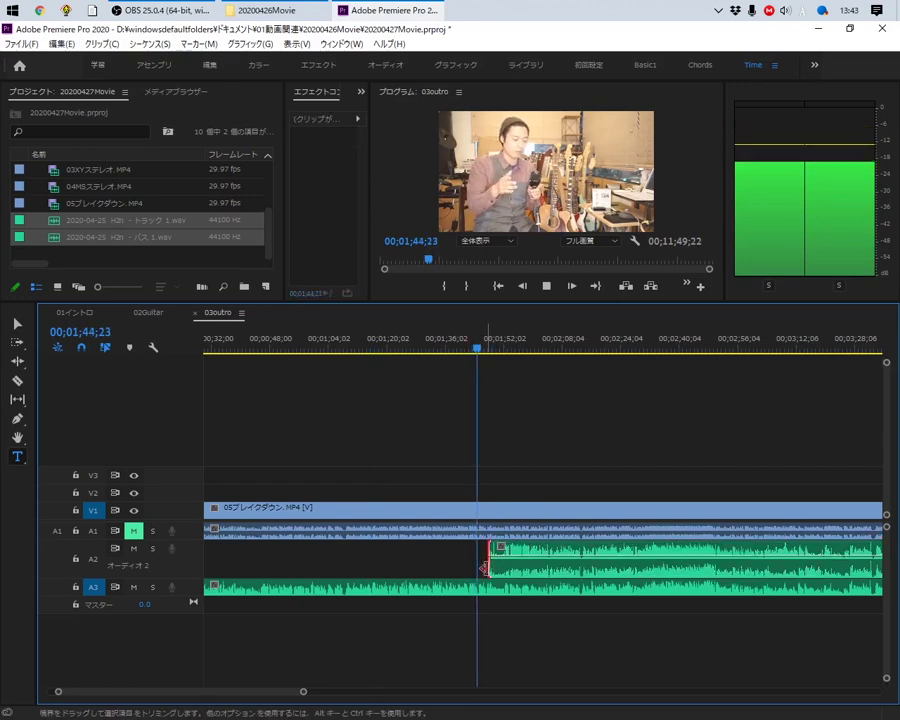
{"action": "left_click_drag", "start_coordinate": [490, 570], "coordinate": [622, 570]}
Scrub and play around 2:12–2:18 to find the A2 cut point
{"action": "left_click", "coordinate": [535, 347]}
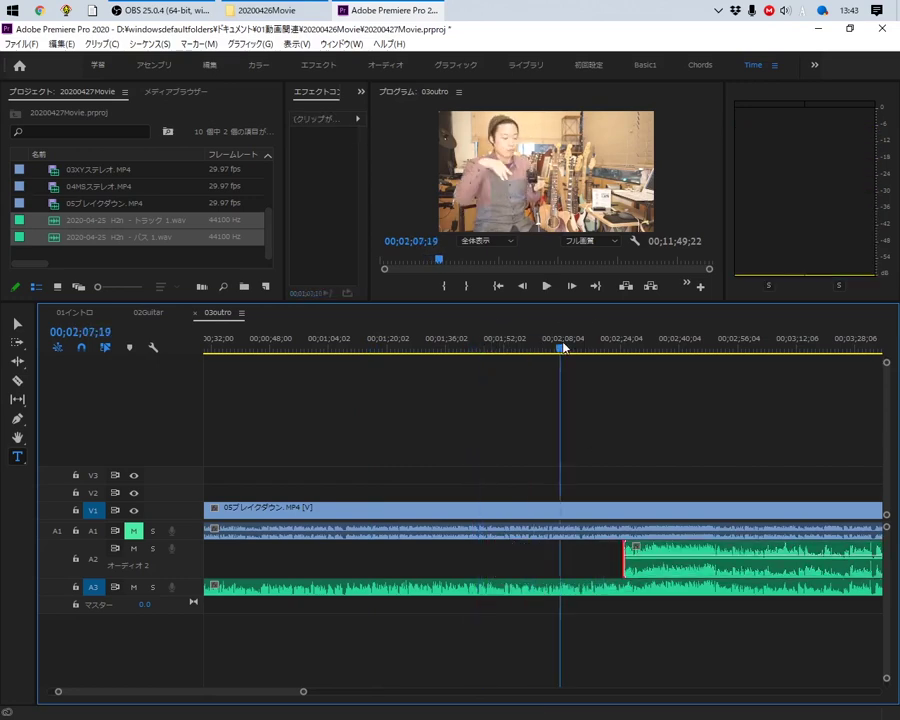
{"action": "left_click_drag", "start_coordinate": [563, 347], "coordinate": [600, 350]}
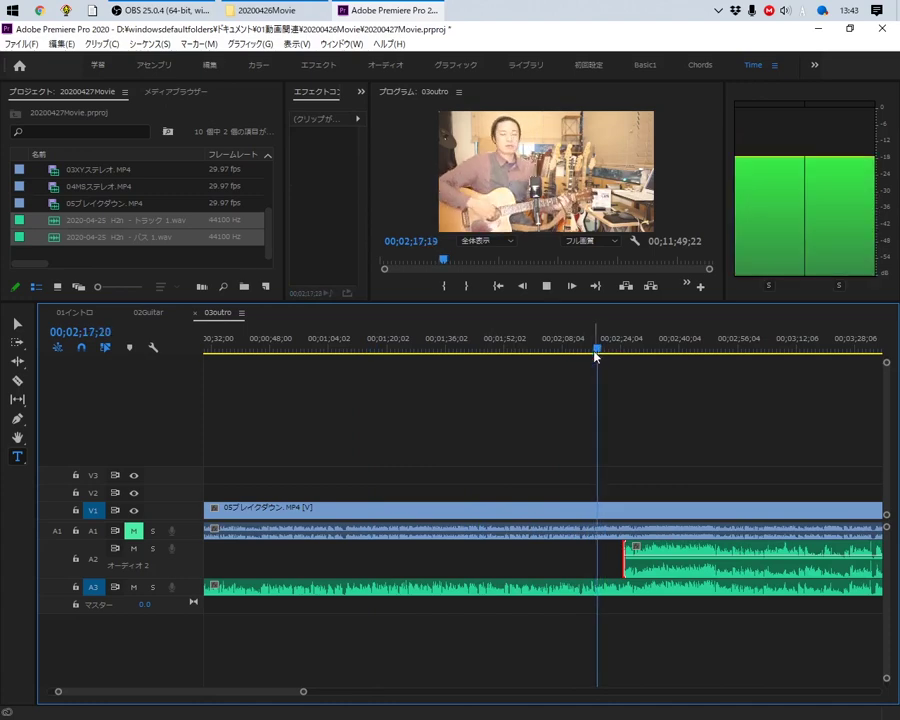
{"action": "scroll", "coordinate": [584, 492], "scroll_direction": "up", "scroll_amount": 1}
{"action": "left_click", "coordinate": [611, 350]}
{"action": "left_click_drag", "start_coordinate": [611, 350], "coordinate": [572, 350]}
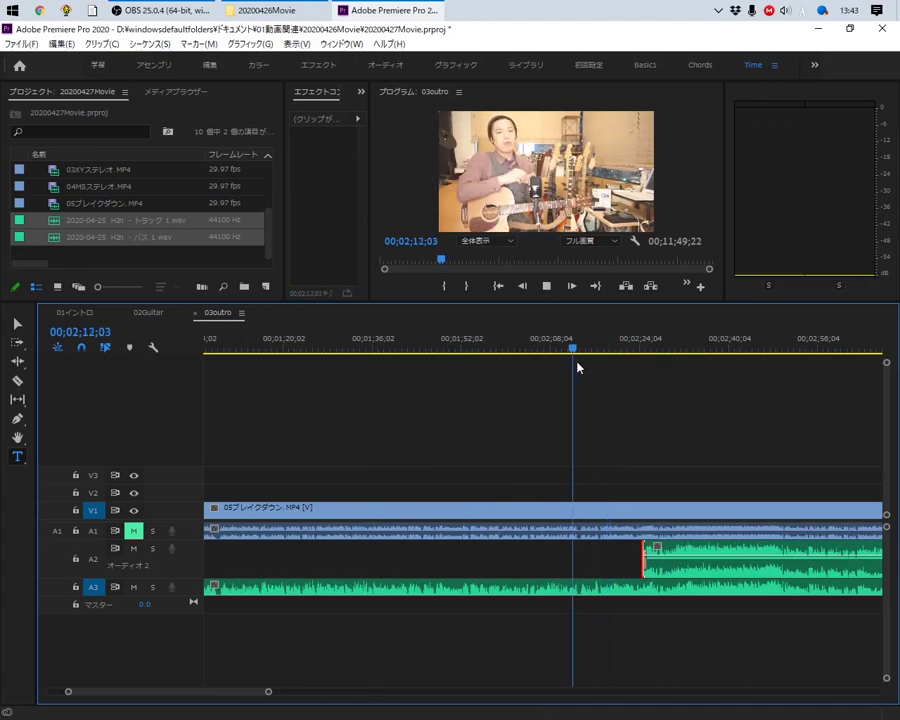
{"action": "key", "text": "space"}
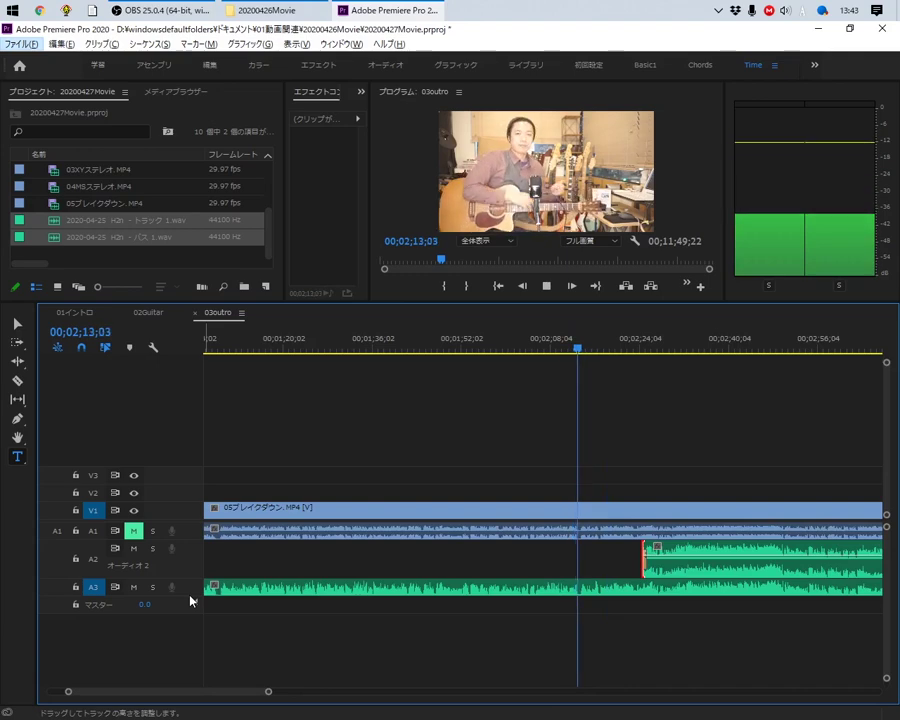
Make the A3 track taller and add a marker at 00;02;16;06
{"action": "left_click_drag", "start_coordinate": [191, 601], "coordinate": [188, 622]}
{"action": "scroll", "coordinate": [562, 593], "scroll_direction": "up", "scroll_amount": 3}
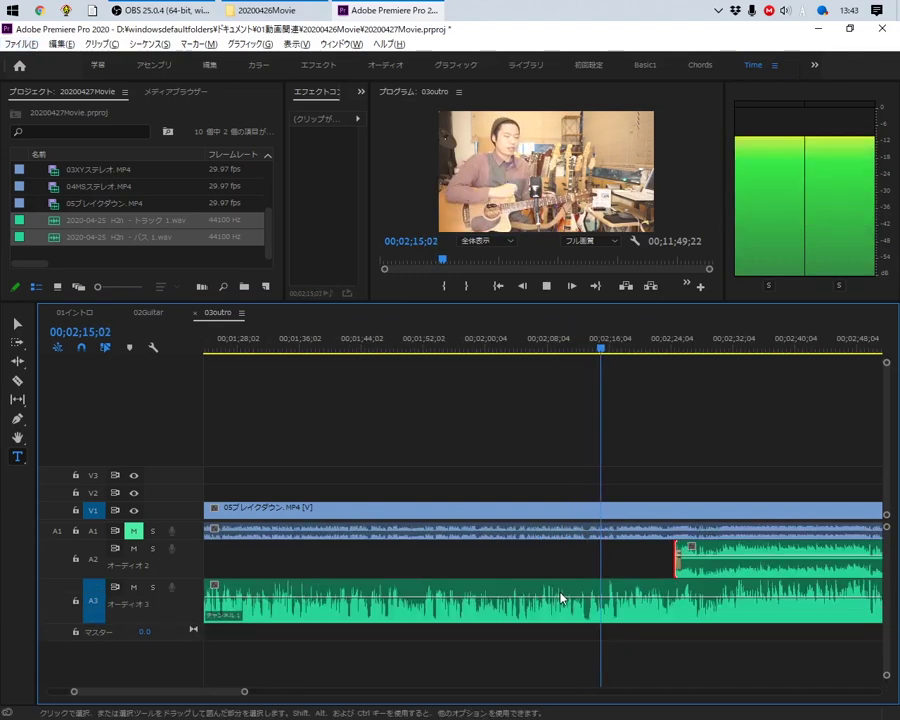
{"action": "key", "text": "space"}
{"action": "scroll", "coordinate": [636, 564], "scroll_direction": "up", "scroll_amount": 2}
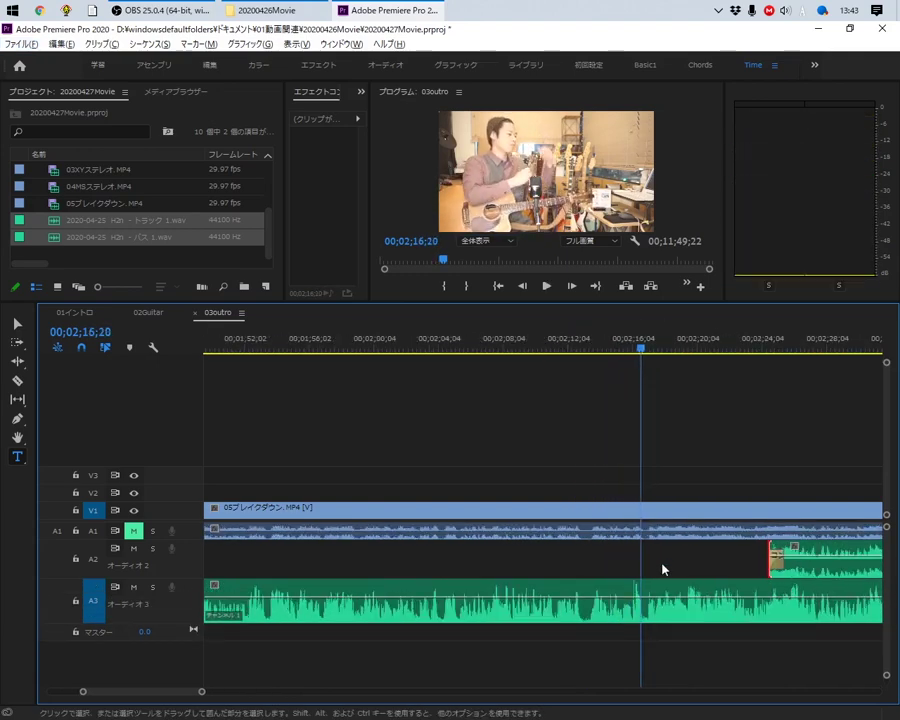
{"action": "scroll", "coordinate": [652, 556], "scroll_direction": "up", "scroll_amount": 1}
{"action": "scroll", "coordinate": [652, 556], "scroll_direction": "up", "scroll_amount": 1}
{"action": "left_click_drag", "start_coordinate": [589, 346], "coordinate": [556, 346]}
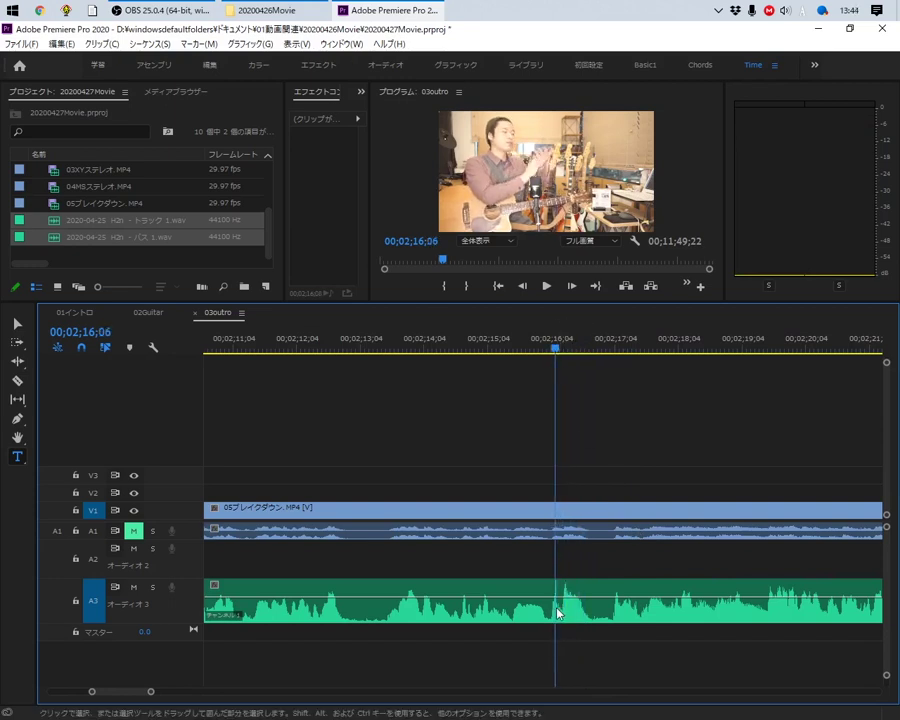
{"action": "key", "text": "m"}
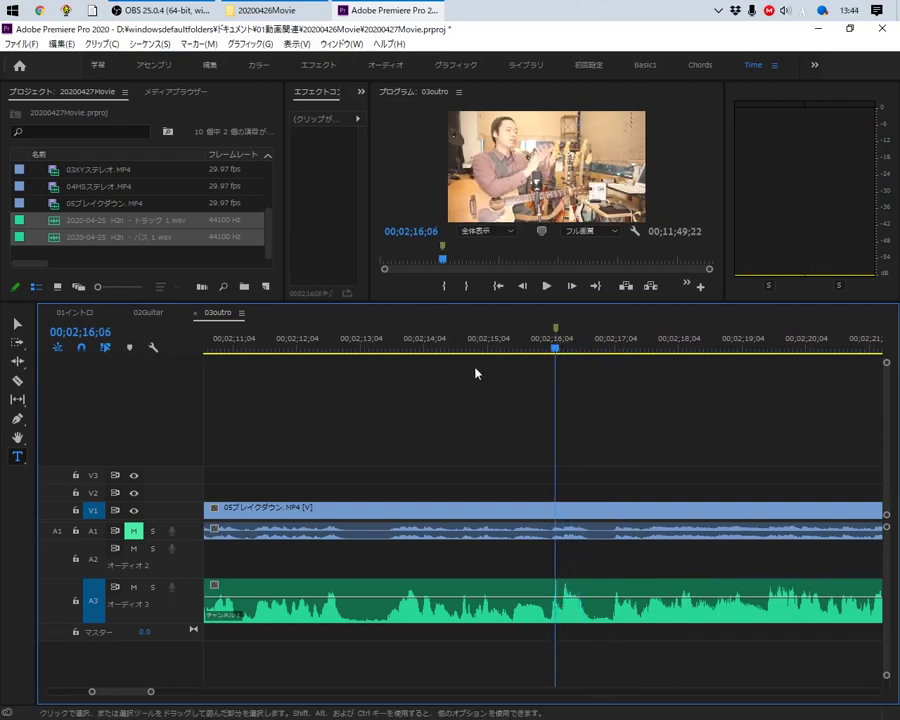
Pull the A2 clip's start back to the 00;02;16;06 marker and select the A3 clip
{"action": "scroll", "coordinate": [620, 575], "scroll_direction": "down", "scroll_amount": 3}
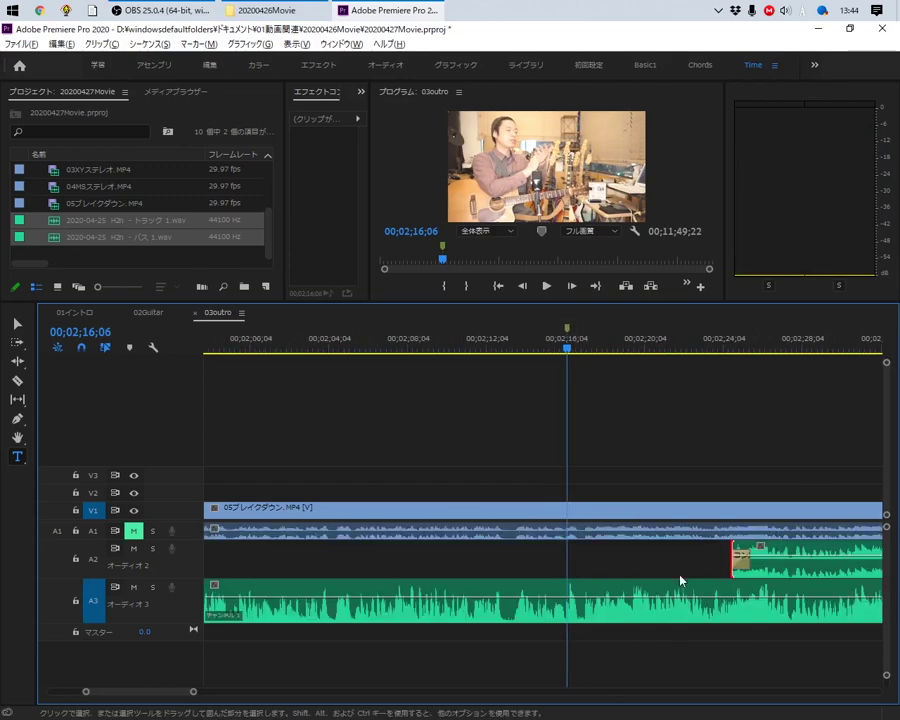
{"action": "left_click_drag", "start_coordinate": [728, 562], "coordinate": [567, 562]}
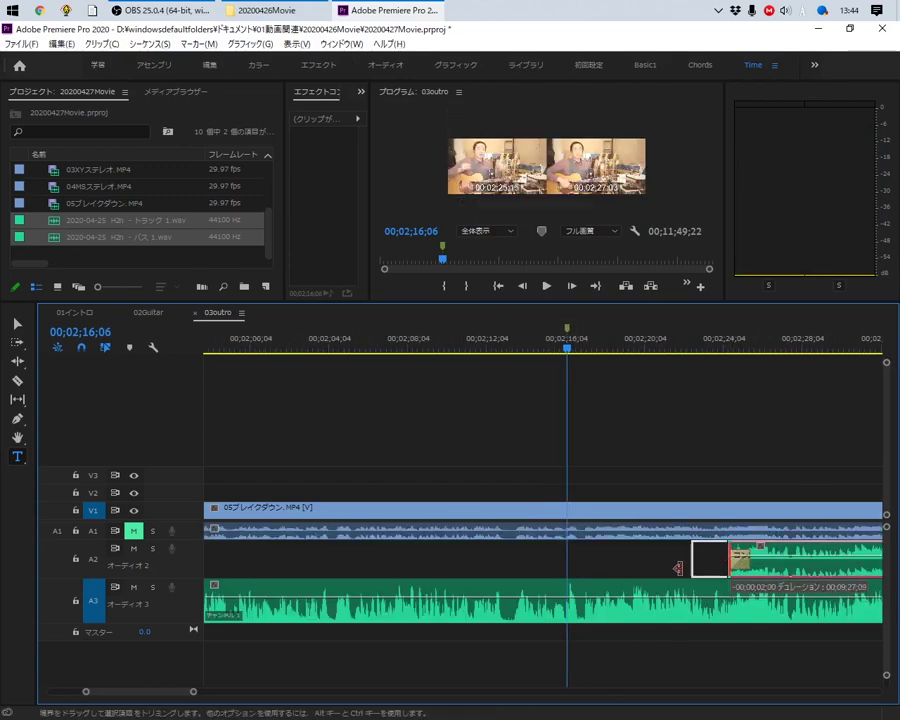
{"action": "left_click", "coordinate": [568, 613]}
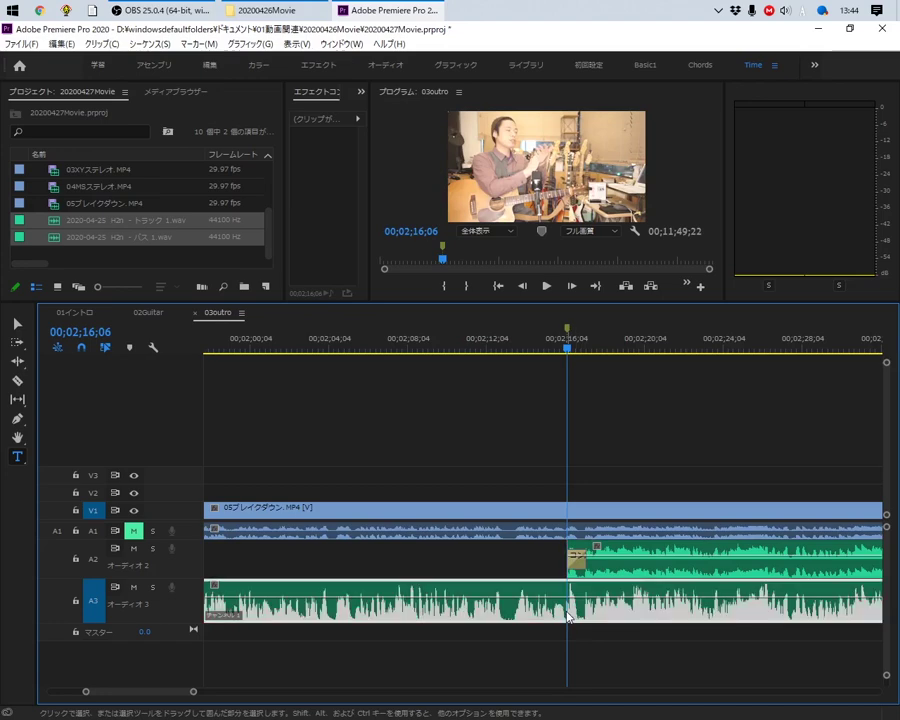
Split the A3 clip at the playhead, trim the later part's start, and delete the Audio 2 crossfade
{"action": "key", "text": "c"}
{"action": "left_click", "coordinate": [570, 600]}
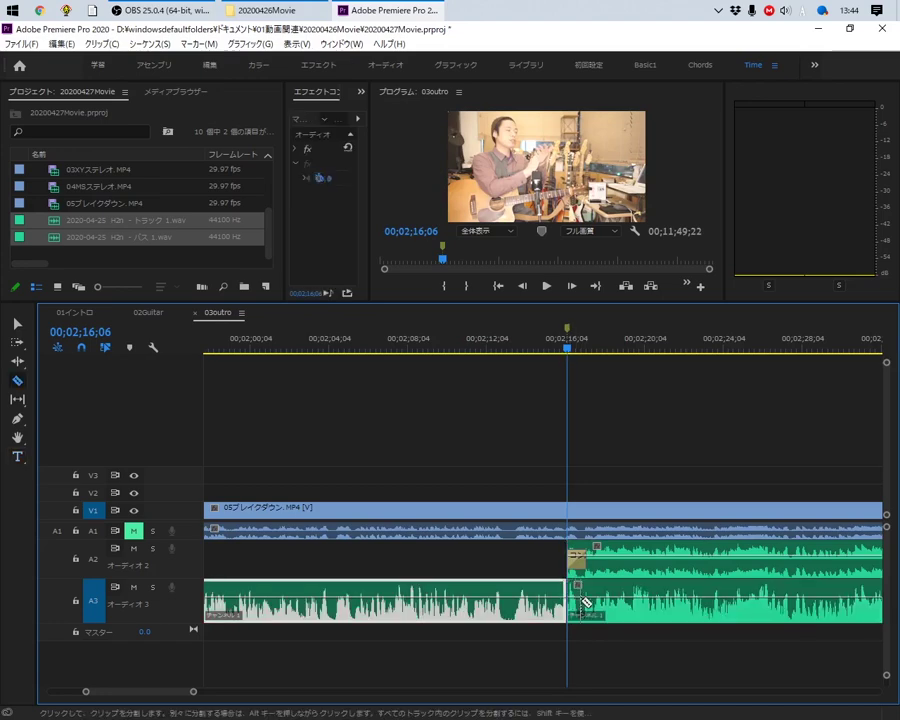
{"action": "key", "text": "v"}
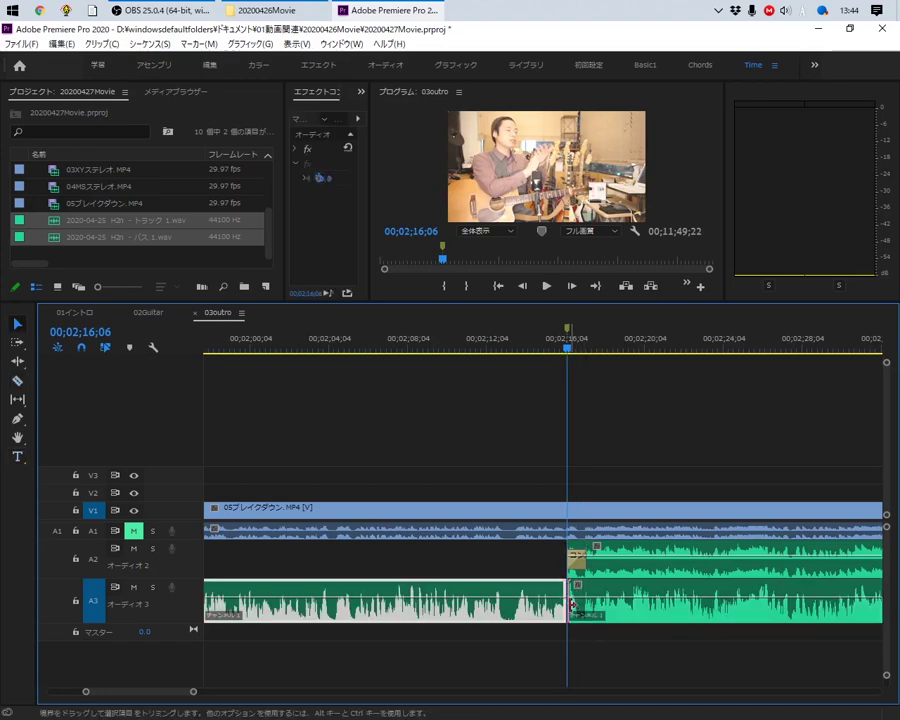
{"action": "left_click_drag", "start_coordinate": [571, 604], "coordinate": [757, 604]}
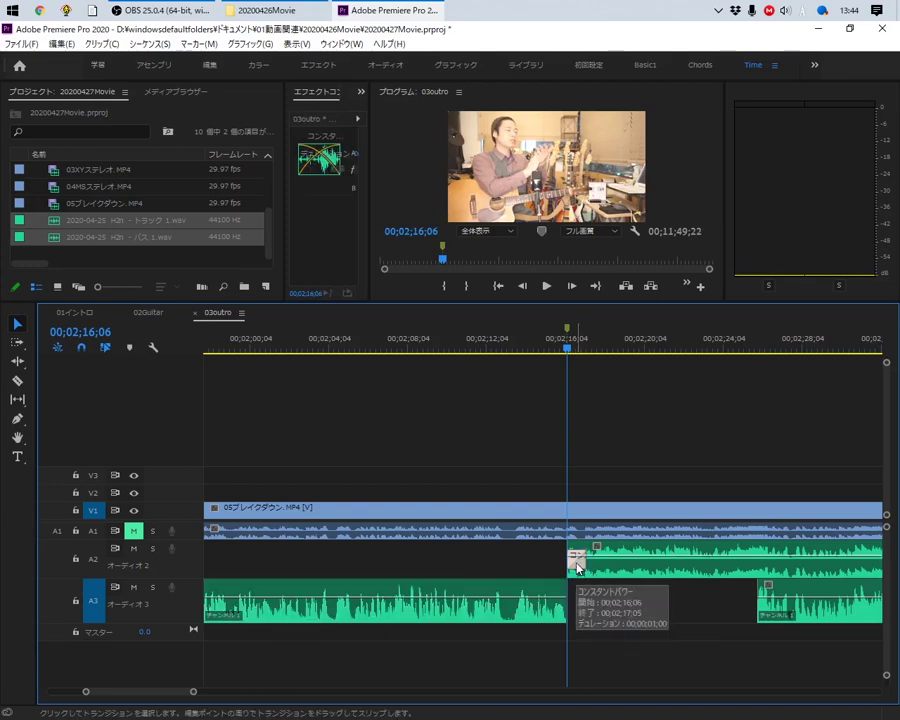
{"action": "key", "text": "Delete"}
Trim the later Audio 3 clip to start around 3;28, previewing playback near 3;08–3;13
{"action": "key", "text": "minus"}
{"action": "key", "text": "minus"}
{"action": "key", "text": "minus"}
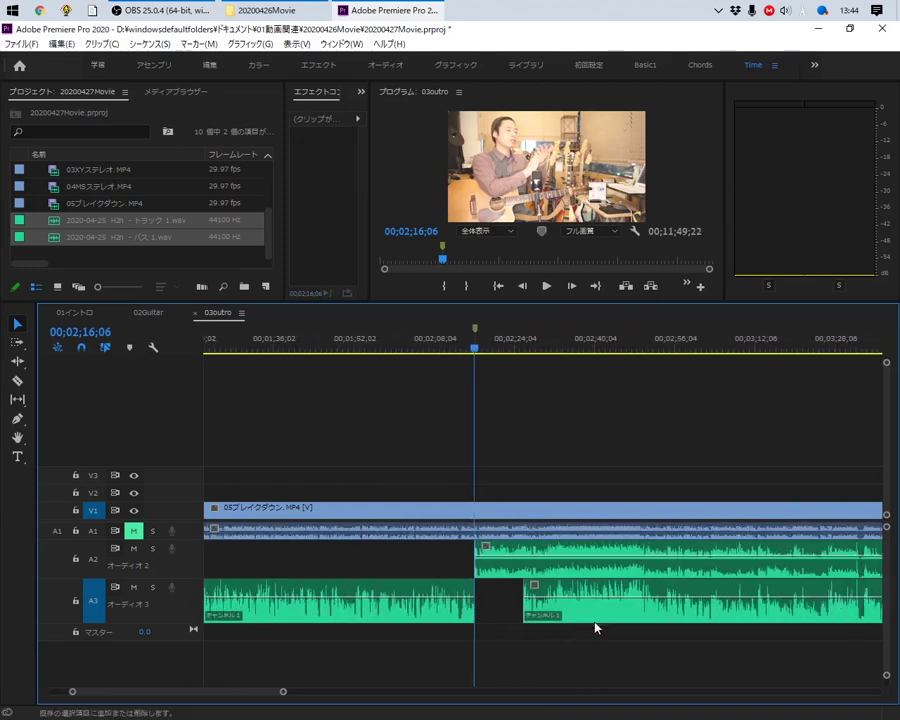
{"action": "scroll", "coordinate": [595, 627], "scroll_direction": "down", "scroll_amount": 3}
{"action": "left_click_drag", "start_coordinate": [414, 600], "coordinate": [682, 600]}
{"action": "key", "text": "space"}
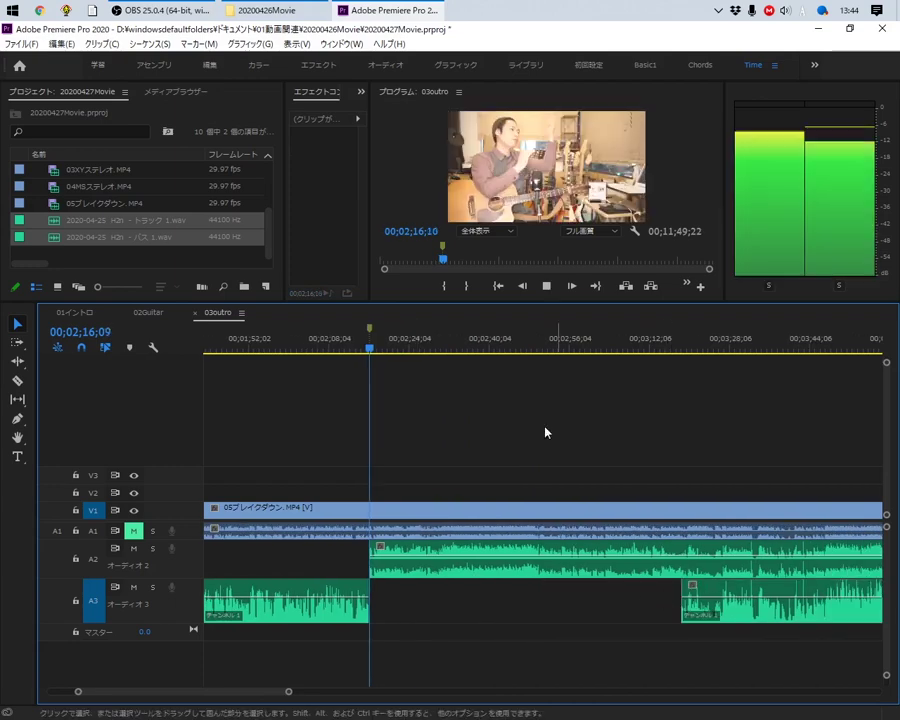
{"action": "left_click_drag", "start_coordinate": [500, 344], "coordinate": [622, 344]}
{"action": "key", "text": "minus"}
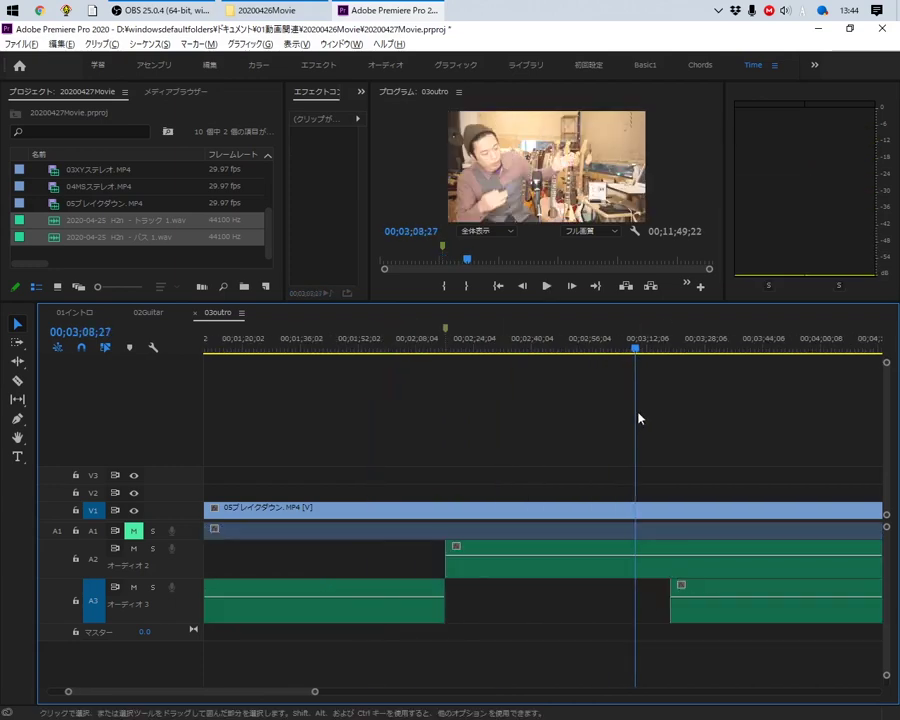
{"action": "key", "text": "minus"}
{"action": "left_click", "coordinate": [693, 350]}
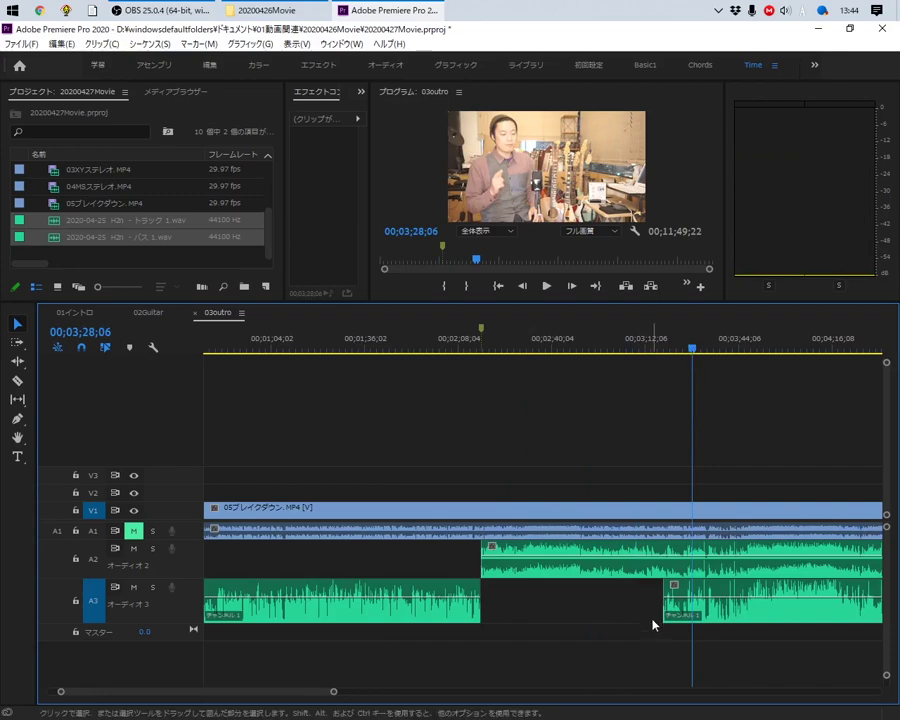
{"action": "left_click_drag", "start_coordinate": [728, 610], "coordinate": [790, 610]}
{"action": "left_click", "coordinate": [654, 344]}
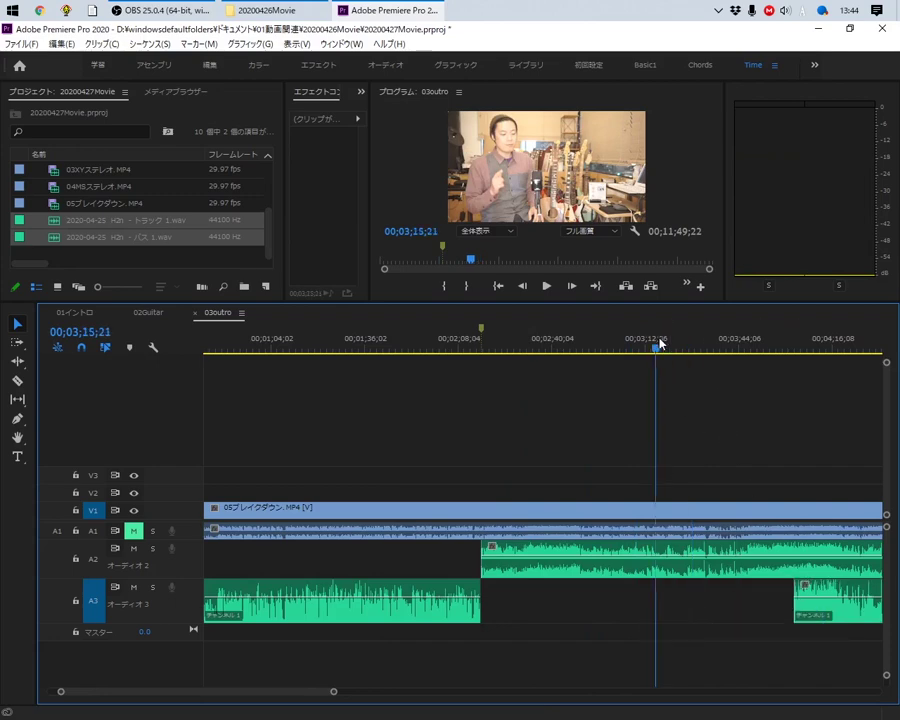
{"action": "key", "text": "space"}
Zoom in and replay around 3;32 to check the audio handover
{"action": "key", "text": "equal"}
{"action": "key", "text": "equal"}
{"action": "left_click_drag", "start_coordinate": [672, 345], "coordinate": [730, 346]}
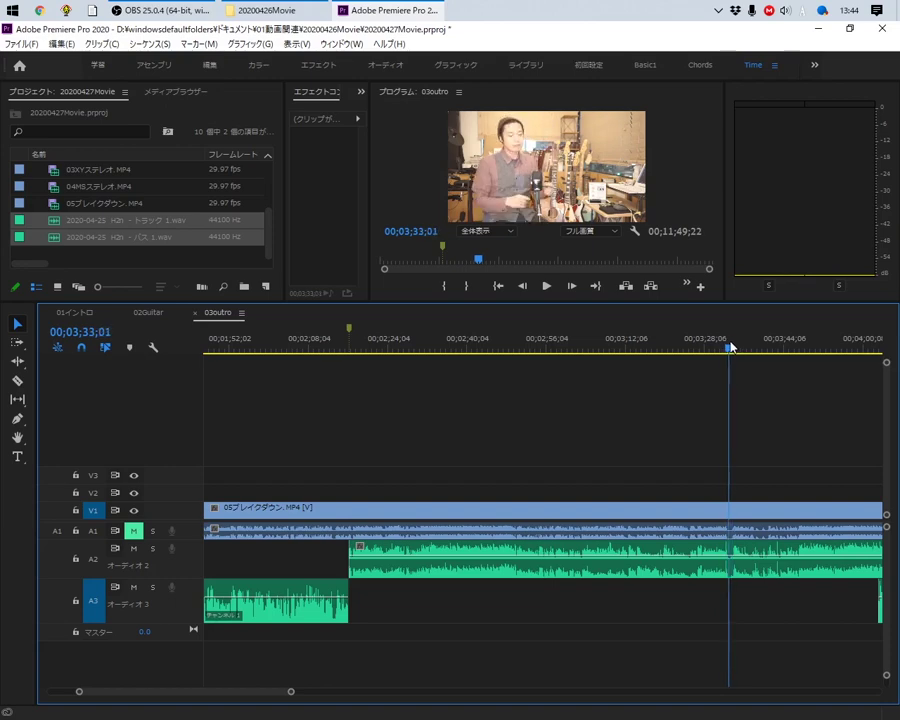
{"action": "key", "text": "space"}
{"action": "left_click", "coordinate": [726, 350]}
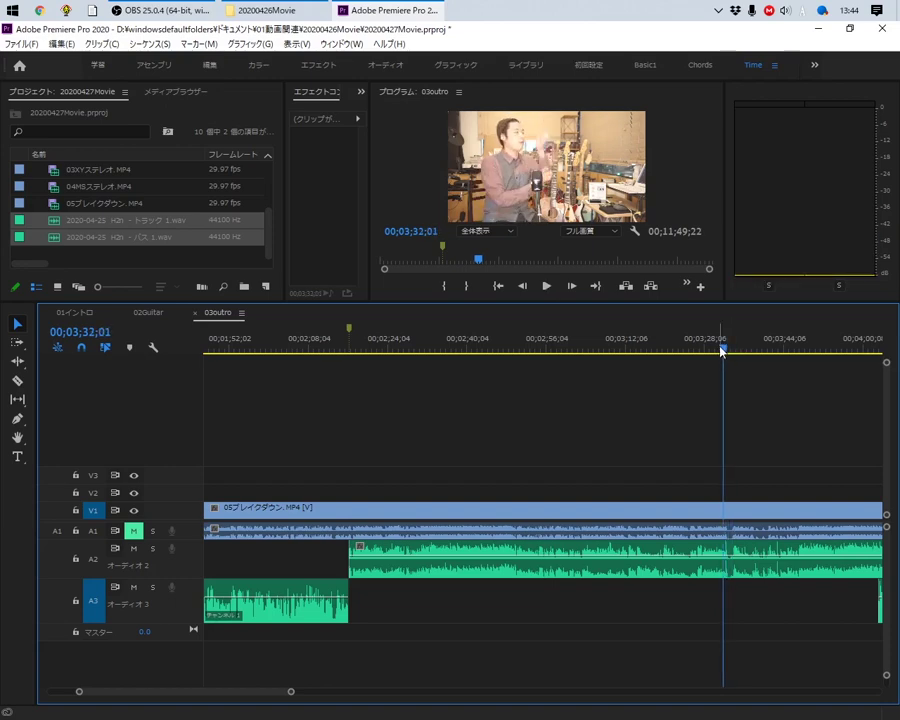
{"action": "key", "text": "space"}
{"action": "key", "text": "equal"}
Position the playhead frame by frame at about 03;32;13
{"action": "key", "text": "equal"}
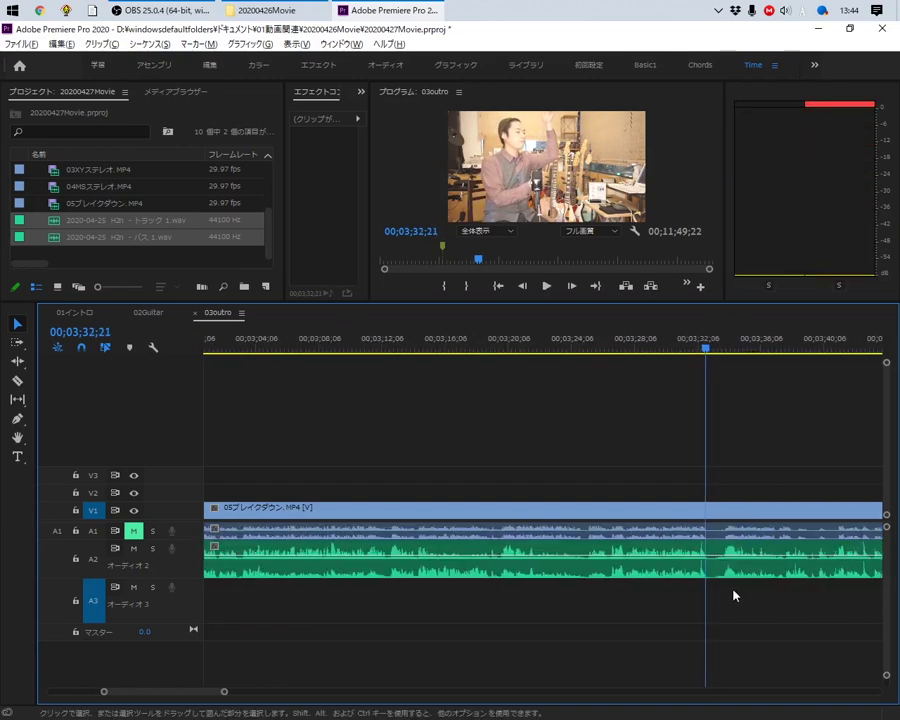
{"action": "key", "text": "equal"}
{"action": "key", "text": "equal"}
{"action": "left_click_drag", "start_coordinate": [680, 349], "coordinate": [663, 352]}
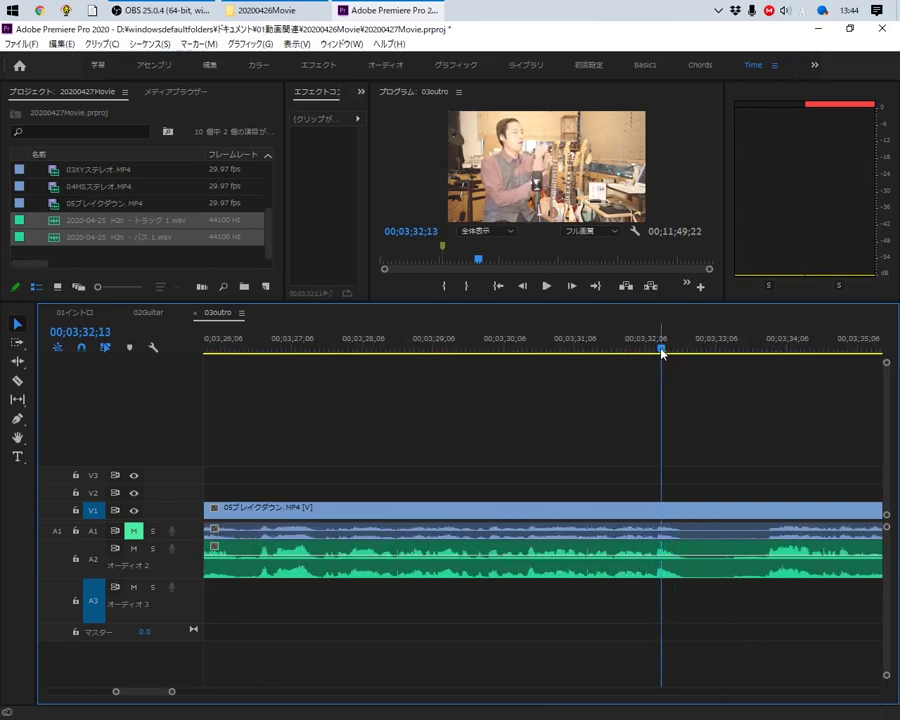
{"action": "key", "text": "b"}
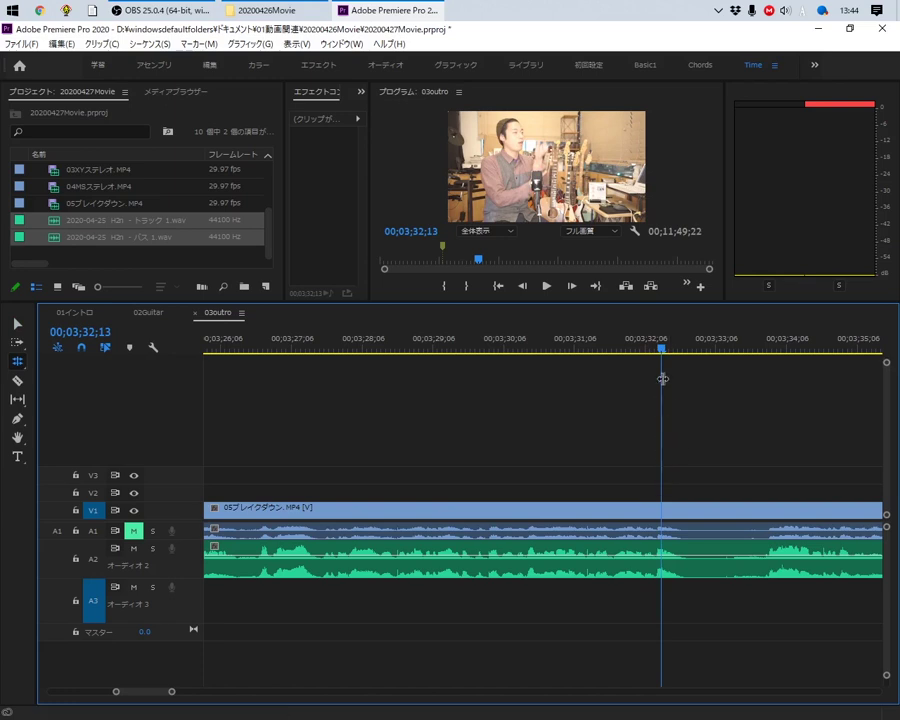
{"action": "key", "text": "Left"}
{"action": "left_click_drag", "start_coordinate": [660, 354], "coordinate": [665, 356]}
{"action": "scroll", "coordinate": [707, 537], "scroll_direction": "down", "scroll_amount": 1}
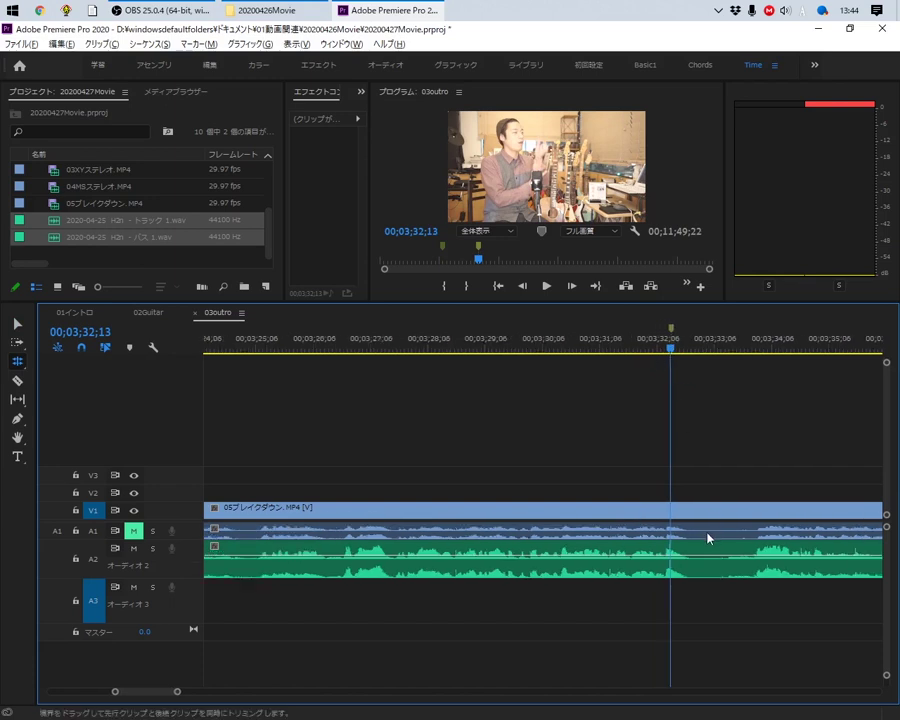
{"action": "scroll", "coordinate": [697, 555], "scroll_direction": "down", "scroll_amount": 2}
Cut Audio 2 at the playhead, move its second part later, and extend Audio 3 back to the cut
{"action": "key", "text": "c"}
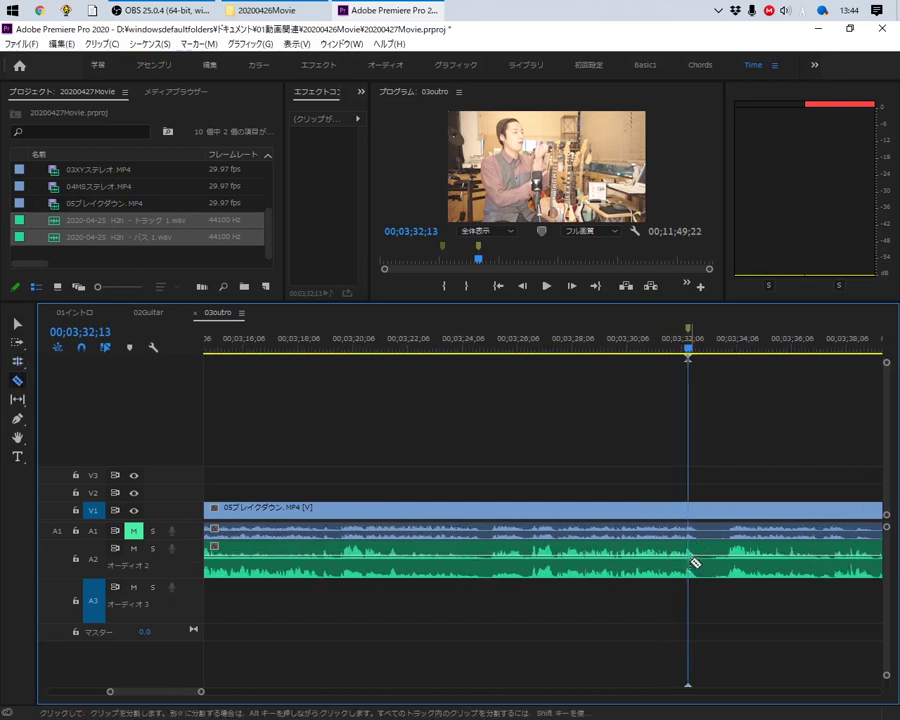
{"action": "left_click", "coordinate": [693, 569]}
{"action": "key", "text": "v"}
{"action": "left_click_drag", "start_coordinate": [691, 566], "coordinate": [818, 566]}
{"action": "scroll", "coordinate": [770, 586], "scroll_direction": "down", "scroll_amount": 1}
{"action": "scroll", "coordinate": [758, 596], "scroll_direction": "down", "scroll_amount": 1}
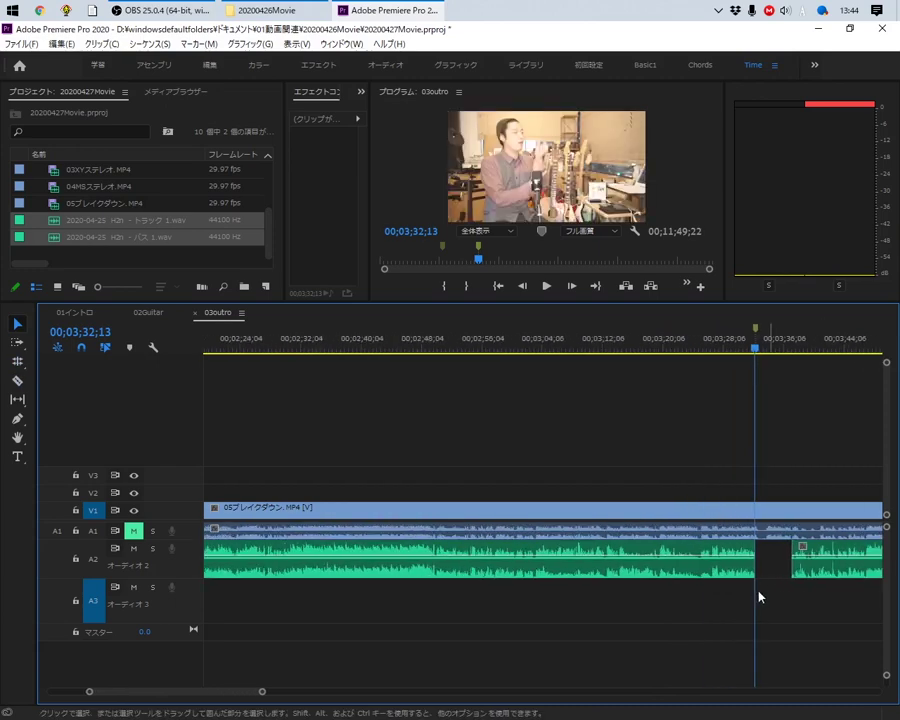
{"action": "scroll", "coordinate": [740, 600], "scroll_direction": "down", "scroll_amount": 3}
{"action": "mouse_move", "coordinate": [733, 600]}
{"action": "left_mouse_down"}
{"action": "mouse_move", "coordinate": [620, 615]}
{"action": "mouse_move", "coordinate": [500, 613]}
{"action": "left_mouse_up"}
Move the later Audio 2 clip further right so it resumes near 5:20
{"action": "scroll", "coordinate": [444, 631], "scroll_direction": "down", "scroll_amount": 1}
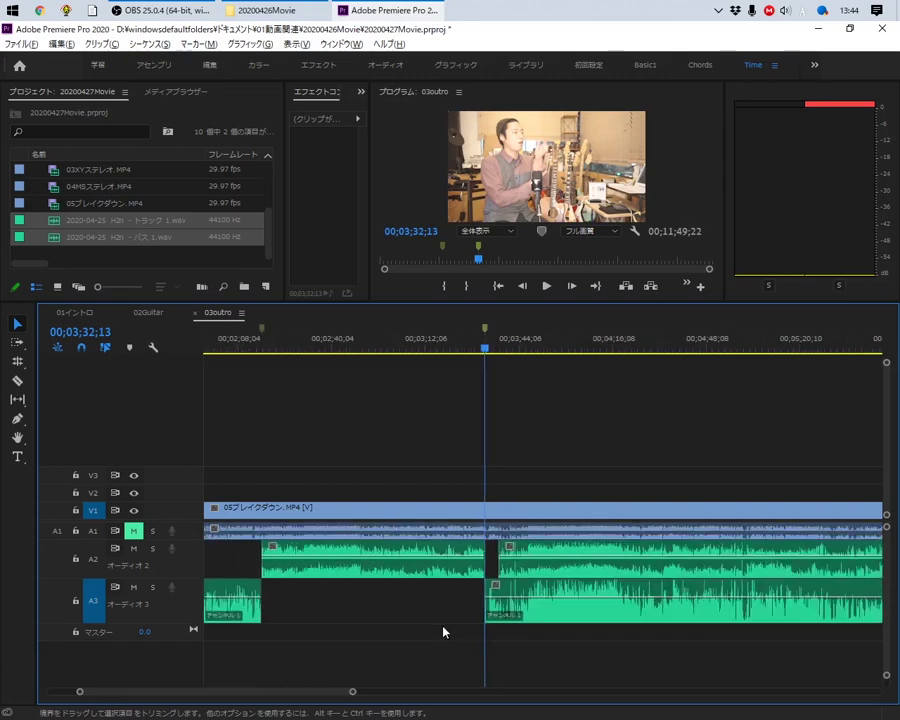
{"action": "scroll", "coordinate": [348, 620], "scroll_direction": "down", "scroll_amount": 2}
{"action": "scroll", "coordinate": [348, 620], "scroll_direction": "down", "scroll_amount": 2}
{"action": "scroll", "coordinate": [348, 620], "scroll_direction": "down", "scroll_amount": 1}
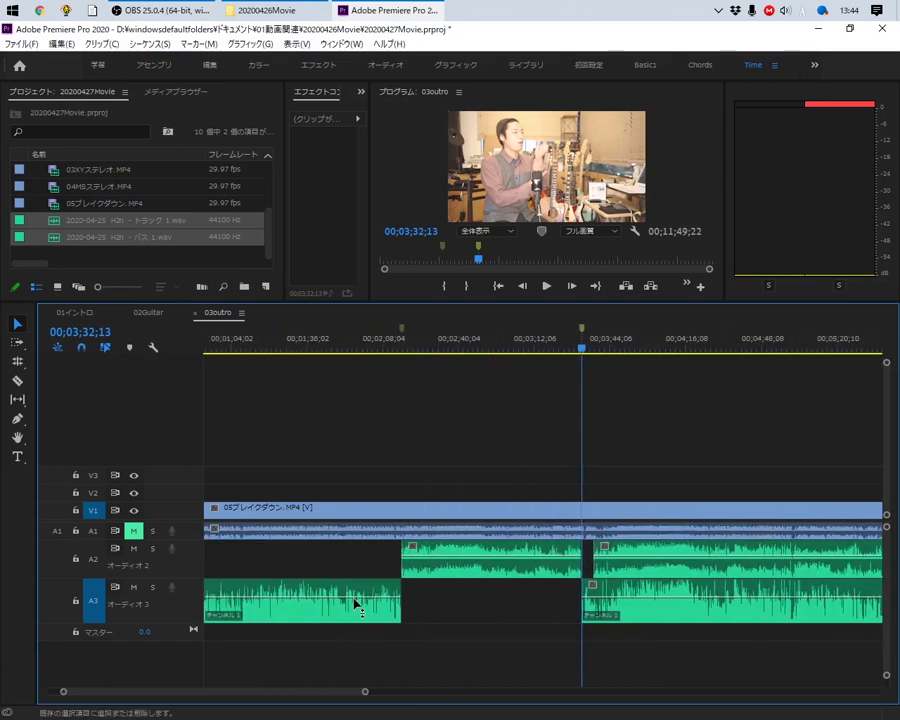
{"action": "left_click", "coordinate": [463, 566]}
{"action": "left_click", "coordinate": [628, 585]}
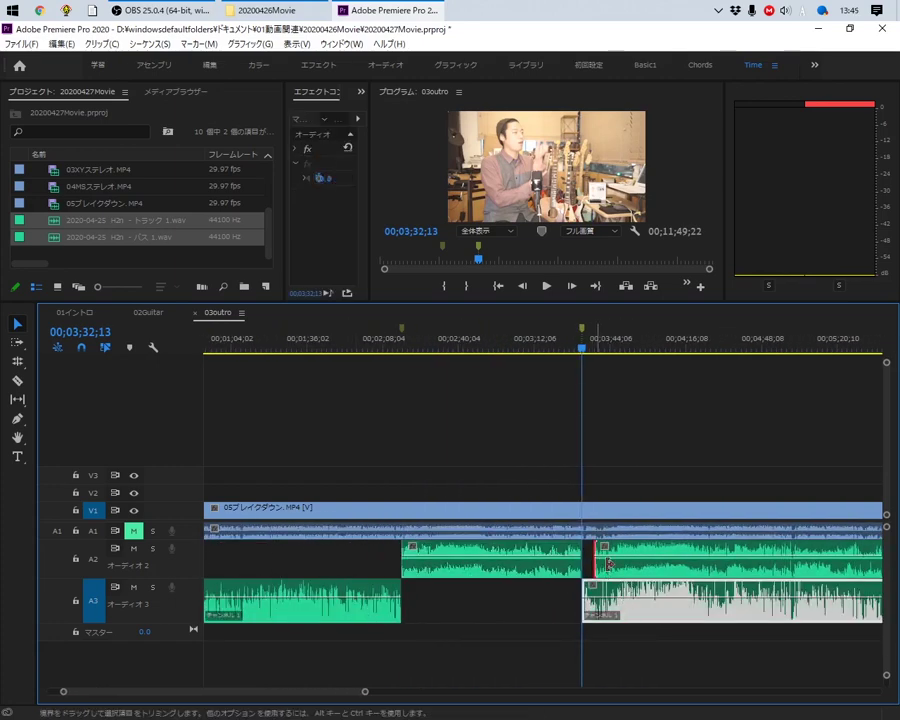
{"action": "left_click_drag", "start_coordinate": [597, 566], "coordinate": [826, 570]}
{"action": "scroll", "coordinate": [714, 598], "scroll_direction": "down", "scroll_amount": 1}
{"action": "scroll", "coordinate": [714, 598], "scroll_direction": "down", "scroll_amount": 1}
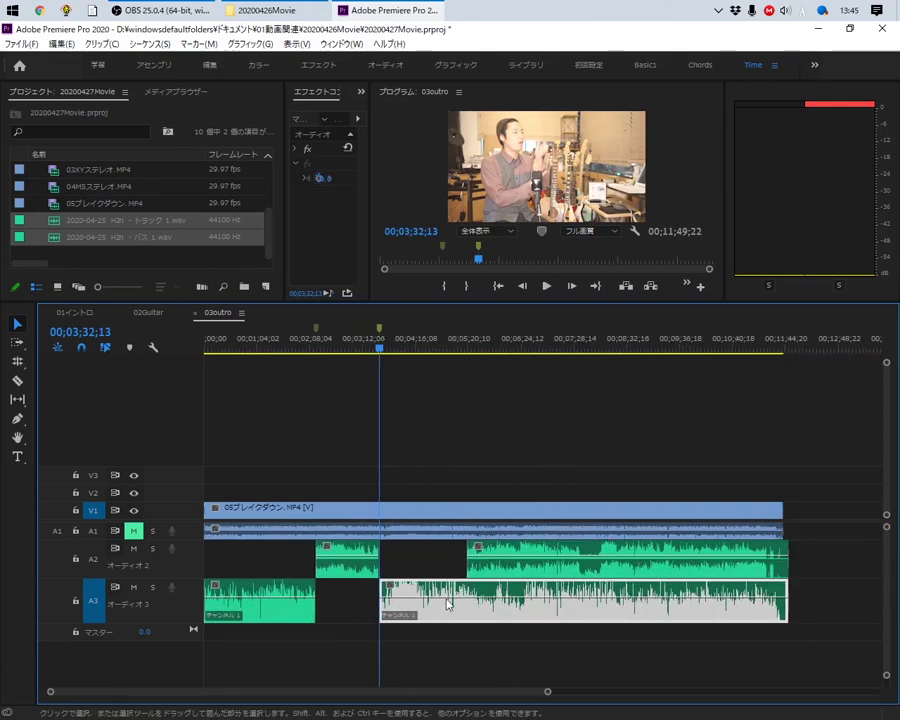
Trim the later Audio 2 clip's start, then start a new sequence with Ctrl+N and clear its default name
{"action": "left_click_drag", "start_coordinate": [464, 562], "coordinate": [639, 562]}
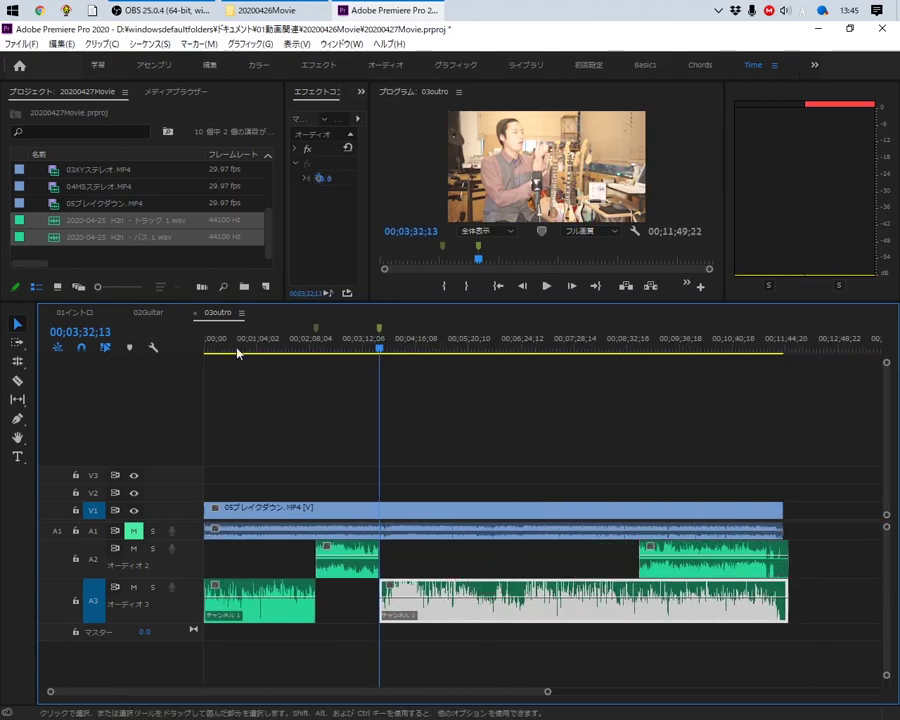
{"action": "left_click", "coordinate": [183, 258]}
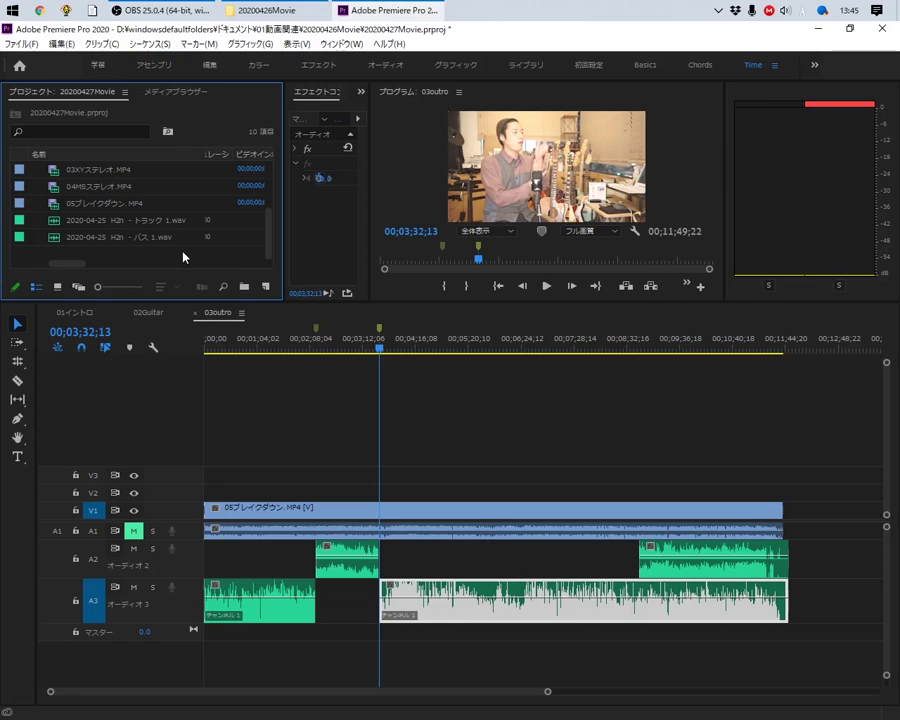
{"action": "key", "text": "ctrl+n"}
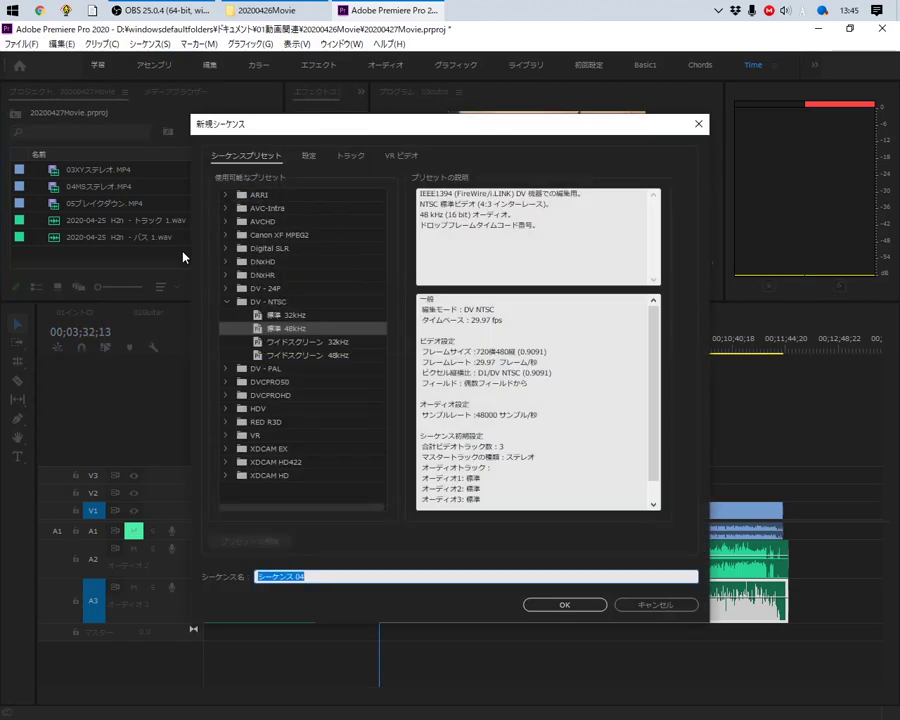
{"action": "type", "text": "0Main"}
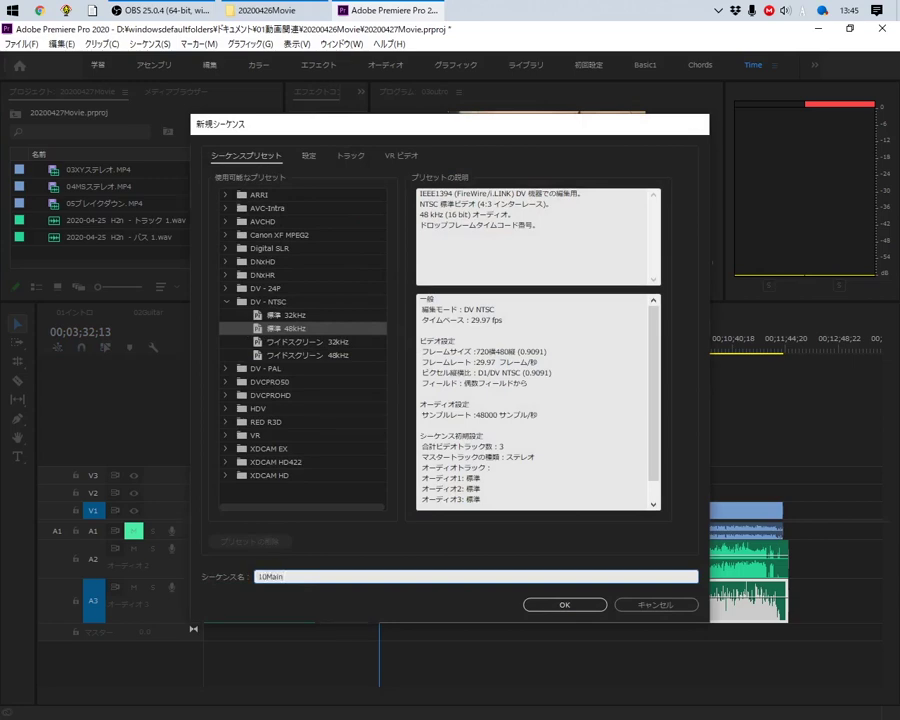
Create the 10Main sequence and place 01イントロ, 02Guitar and 03outro end to end in it
{"action": "key", "text": "Return"}
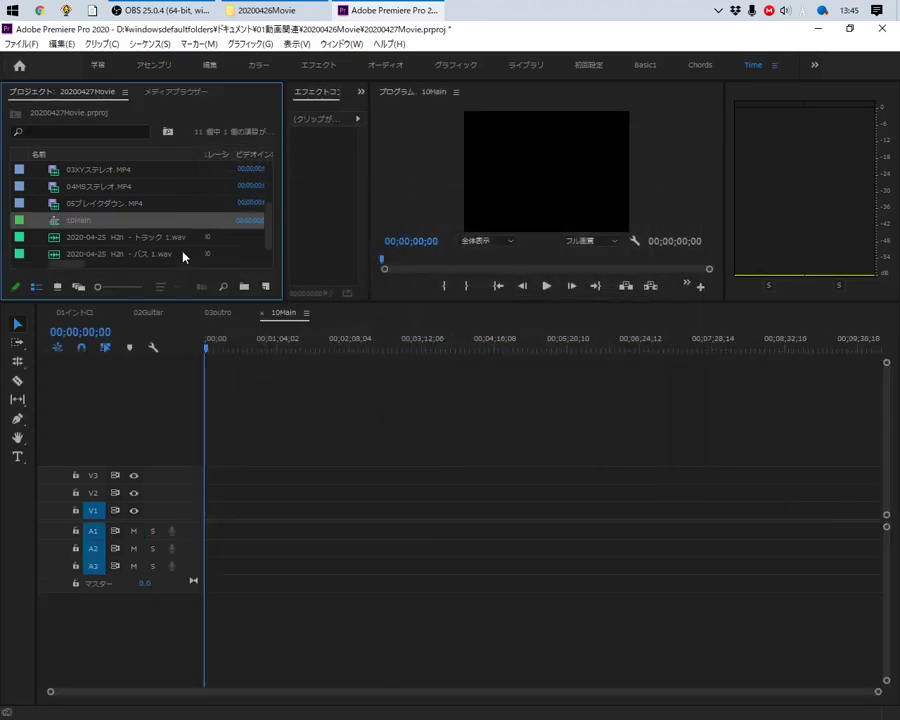
{"action": "left_click", "coordinate": [103, 221]}
{"action": "left_click", "coordinate": [110, 203]}
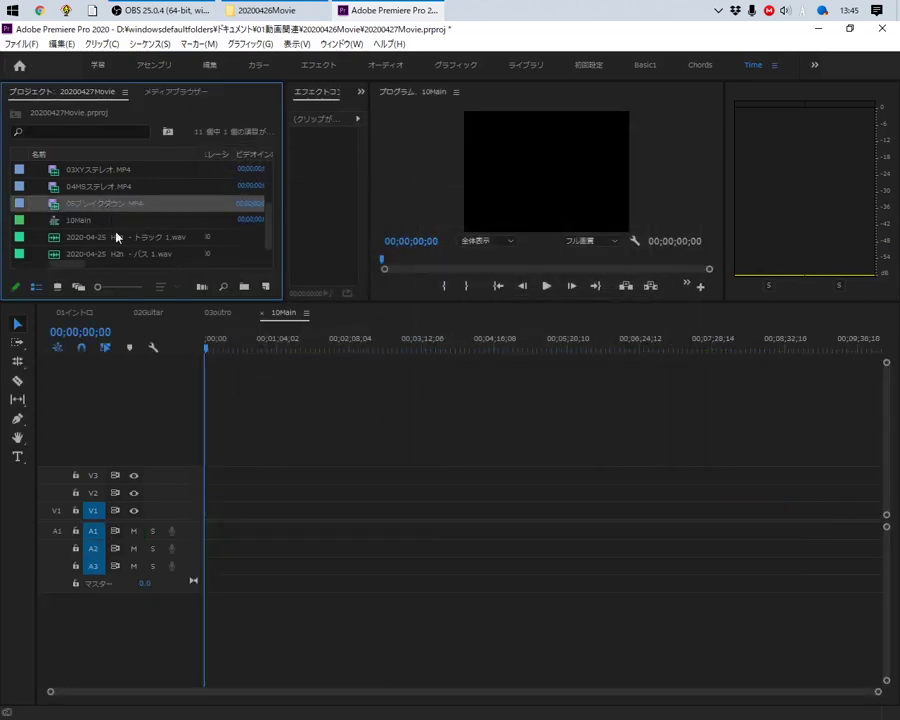
{"action": "scroll", "coordinate": [167, 227], "scroll_direction": "up", "scroll_amount": 3}
{"action": "scroll", "coordinate": [110, 207], "scroll_direction": "up", "scroll_amount": 2}
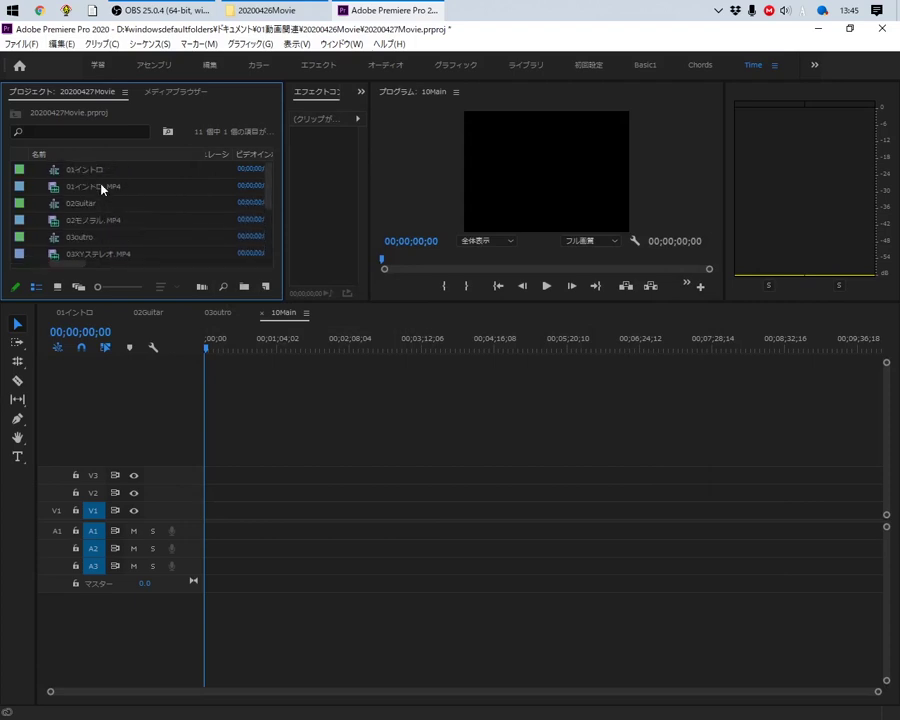
{"action": "left_click", "coordinate": [102, 172]}
{"action": "left_click", "coordinate": [95, 208], "text": "ctrl"}
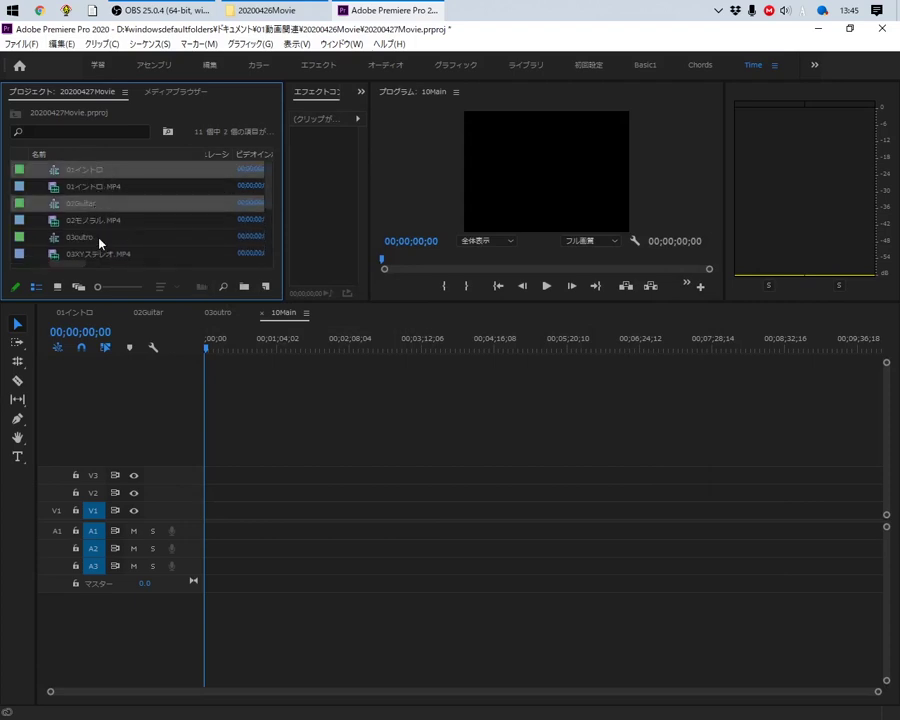
{"action": "left_click", "coordinate": [100, 240], "text": "ctrl"}
{"action": "mouse_move", "coordinate": [94, 170]}
{"action": "left_mouse_down"}
{"action": "mouse_move", "coordinate": [240, 450]}
{"action": "mouse_move", "coordinate": [215, 510]}
{"action": "left_mouse_up"}
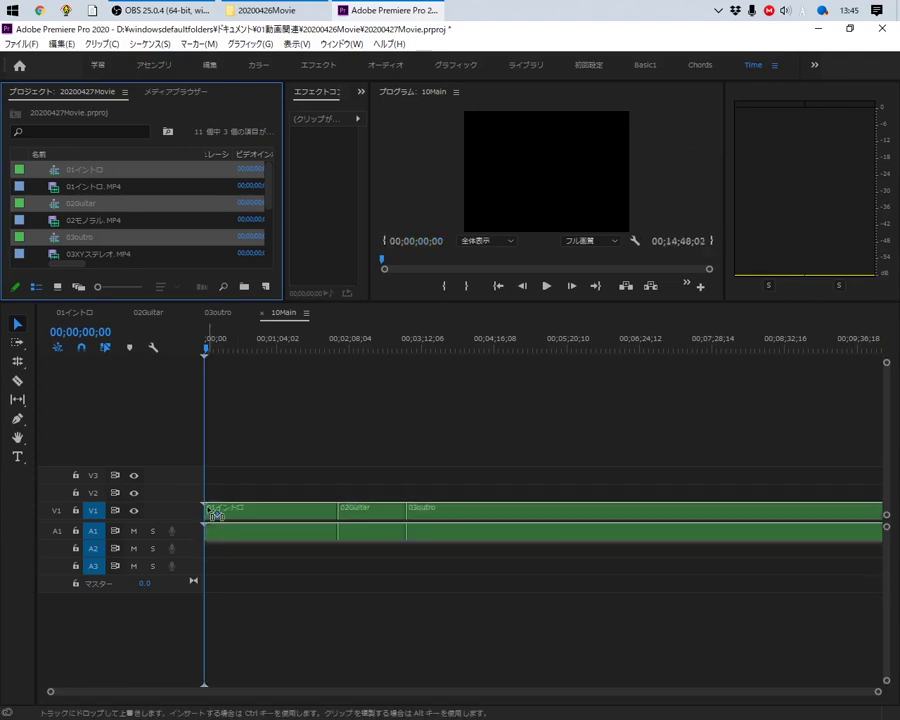
Match the sequence settings to the clips, then scrub and zoom out to review the footage
{"action": "left_click", "coordinate": [500, 406]}
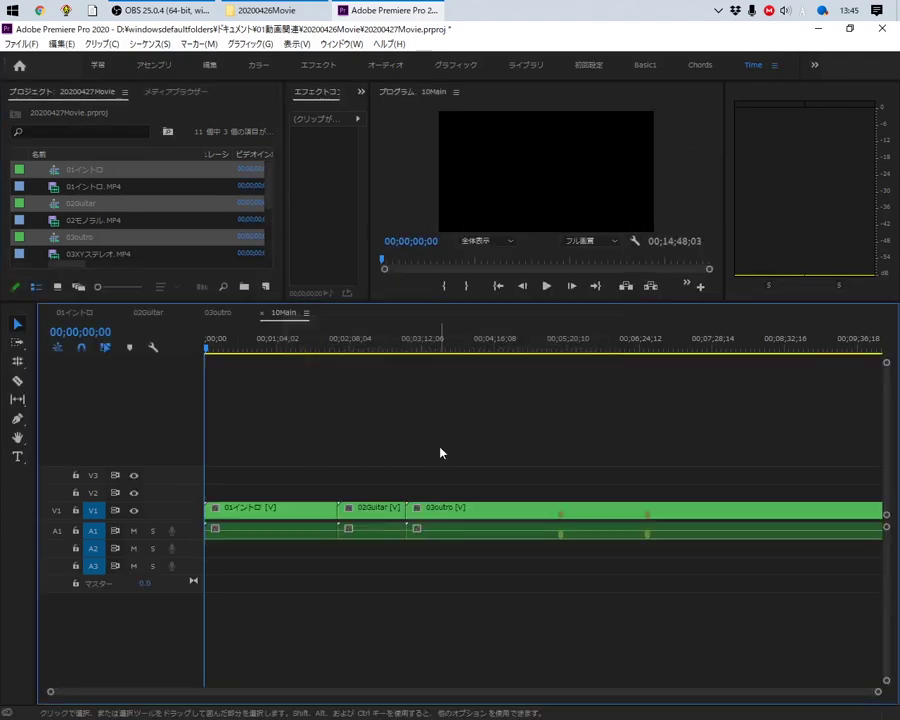
{"action": "left_click_drag", "start_coordinate": [244, 350], "coordinate": [643, 358]}
{"action": "key", "text": "minus"}
{"action": "key", "text": "minus"}
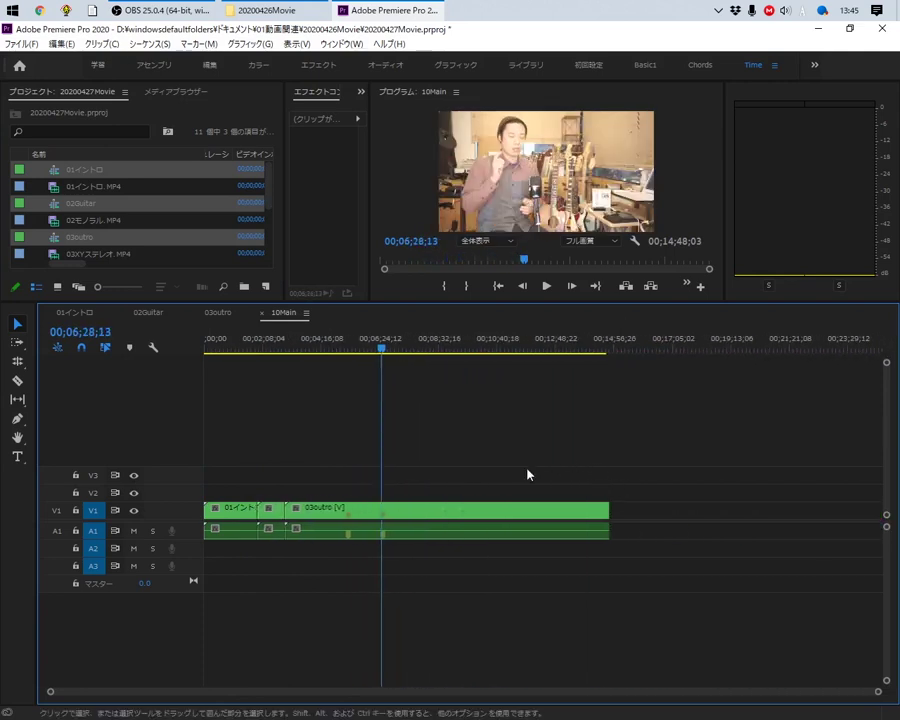
{"action": "left_click", "coordinate": [229, 340]}
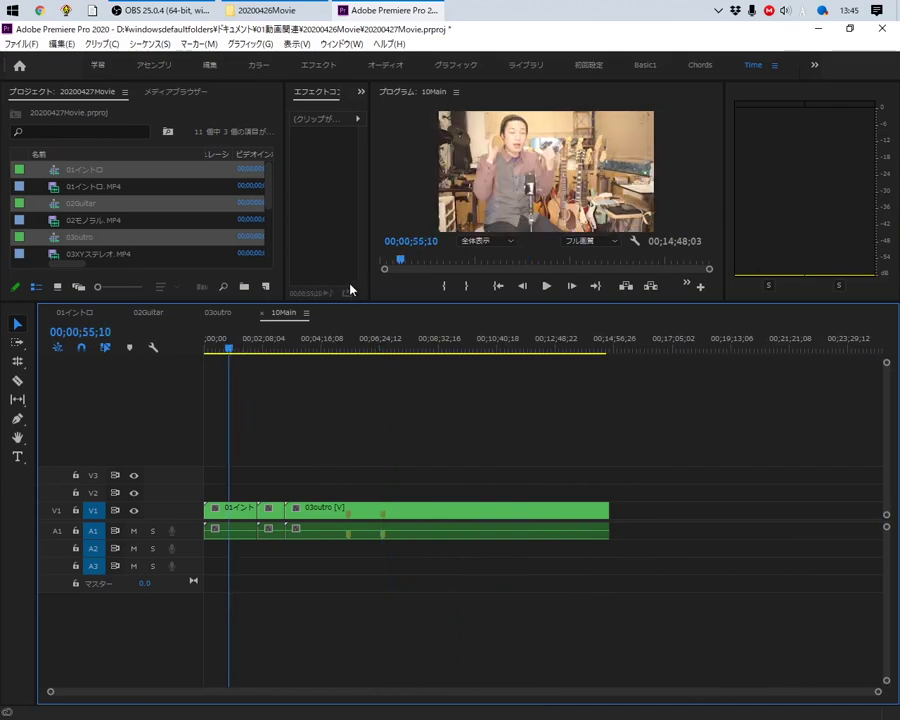
Open the recent project 07マリーゴールド alongside the current one
{"action": "left_click", "coordinate": [20, 44]}
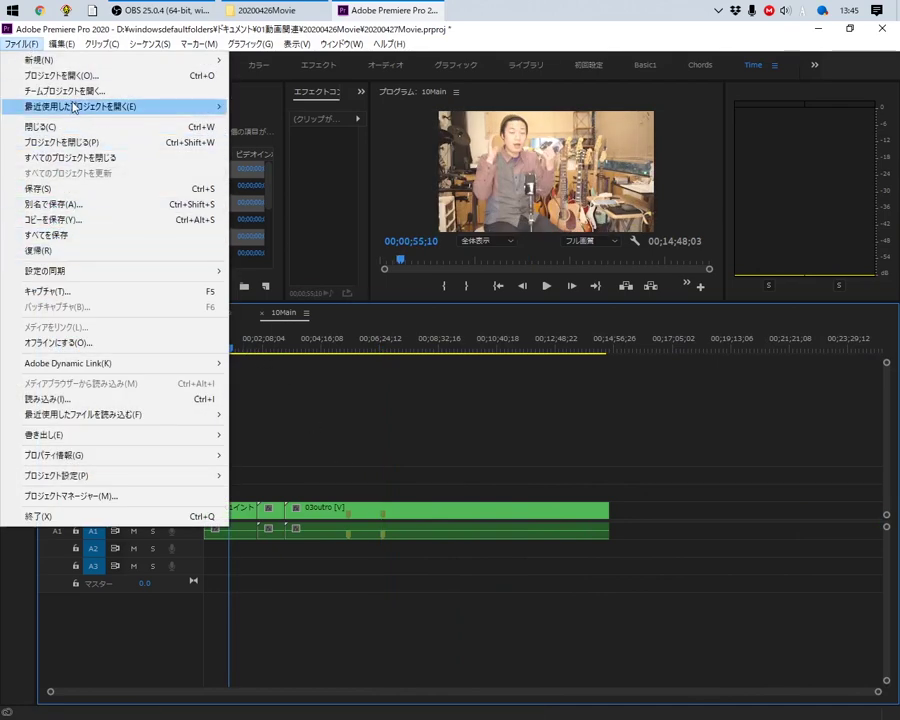
{"action": "mouse_move", "coordinate": [78, 108]}
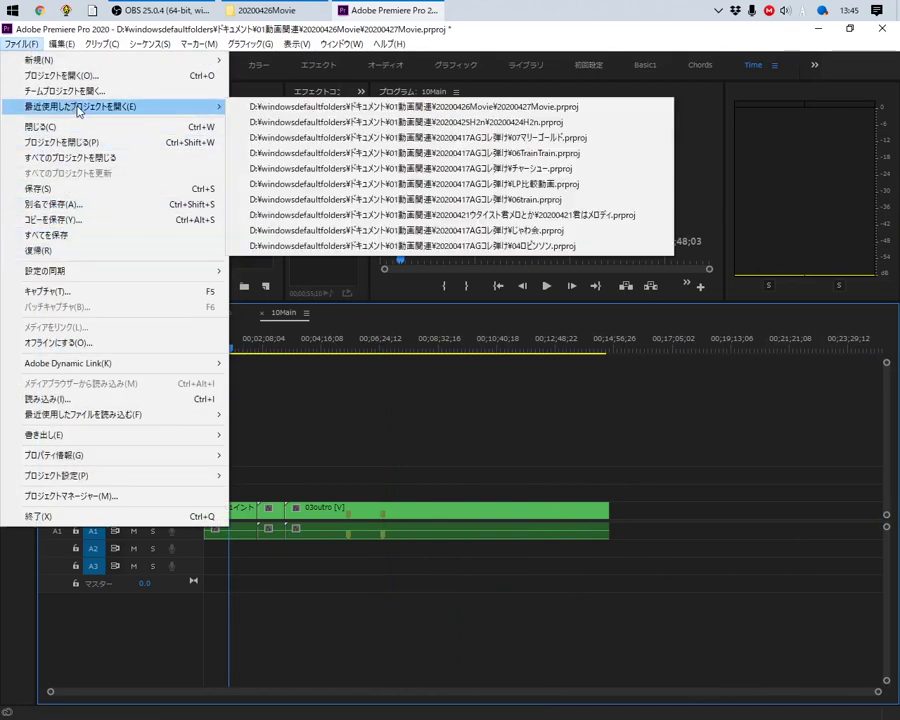
{"action": "left_click", "coordinate": [374, 139]}
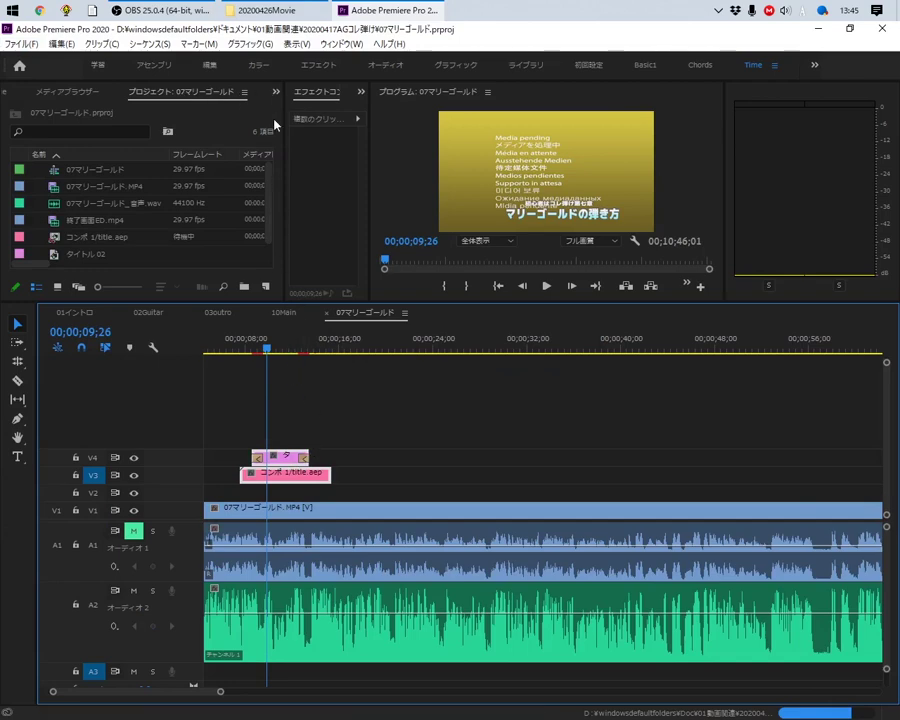
Return to the 10Main timeline and target video tracks V2 and V3
{"action": "left_click", "coordinate": [276, 92]}
{"action": "left_click", "coordinate": [283, 313]}
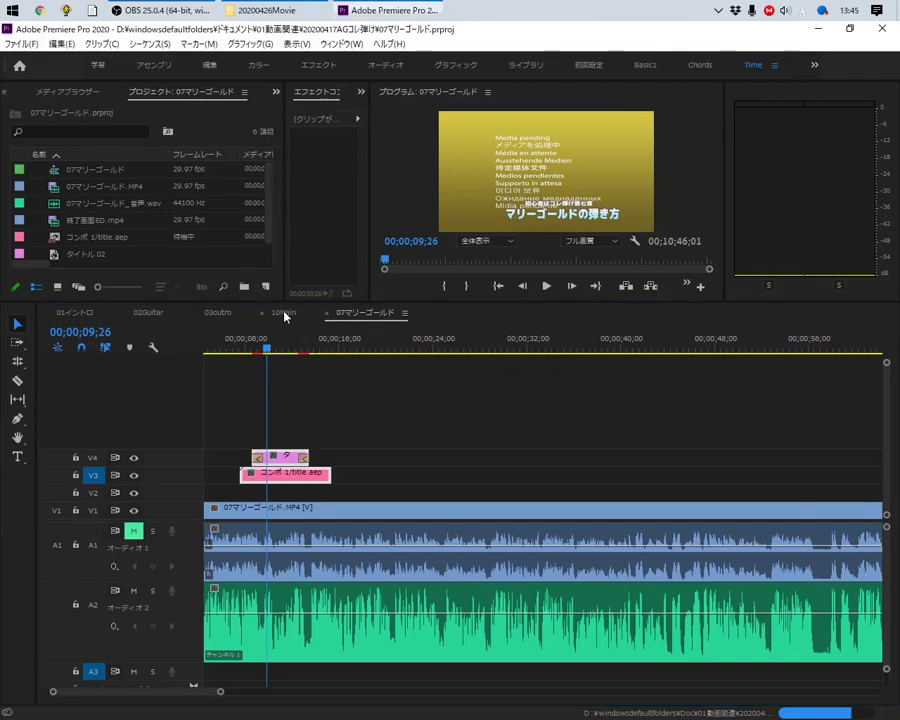
{"action": "left_click", "coordinate": [283, 313]}
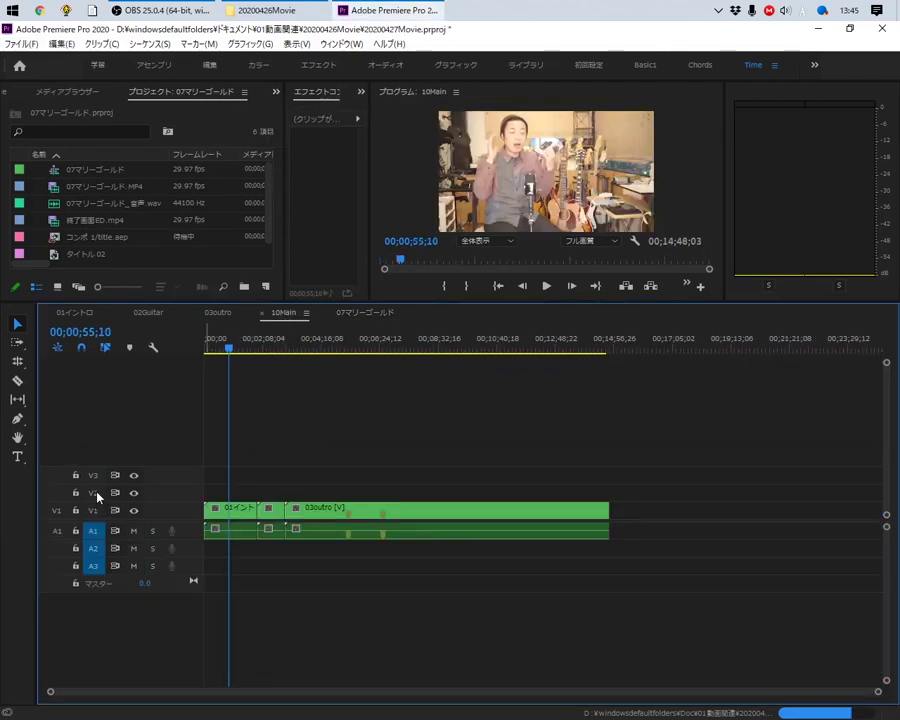
{"action": "left_click_drag", "start_coordinate": [93, 493], "coordinate": [93, 475]}
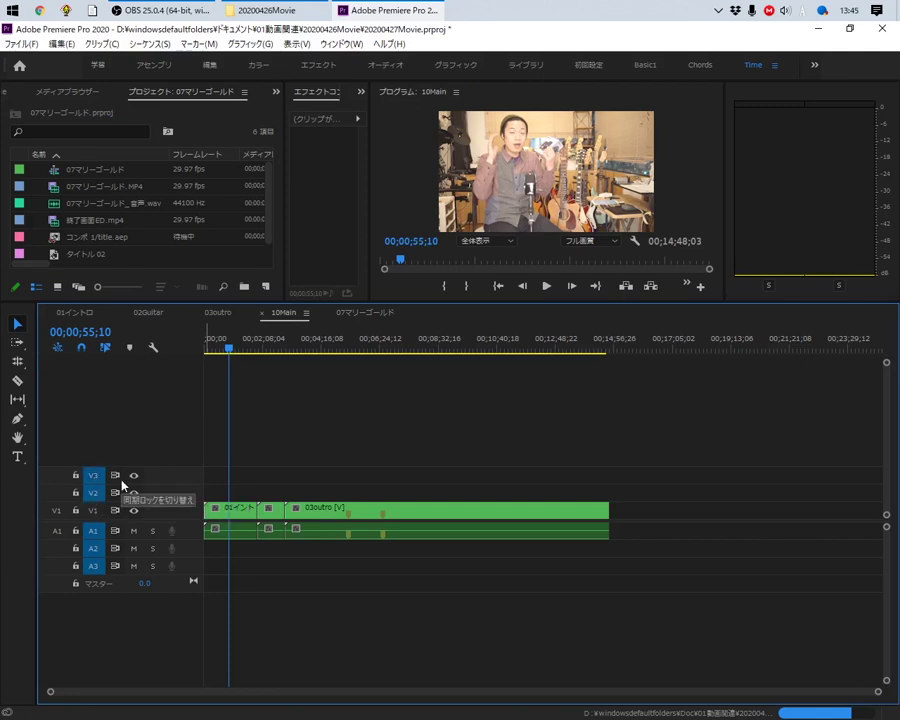
Play 10Main from the beginning and zoom the timeline in on the intro
{"action": "key", "text": "Home"}
{"action": "key", "text": "space"}
{"action": "key", "text": "equal"}
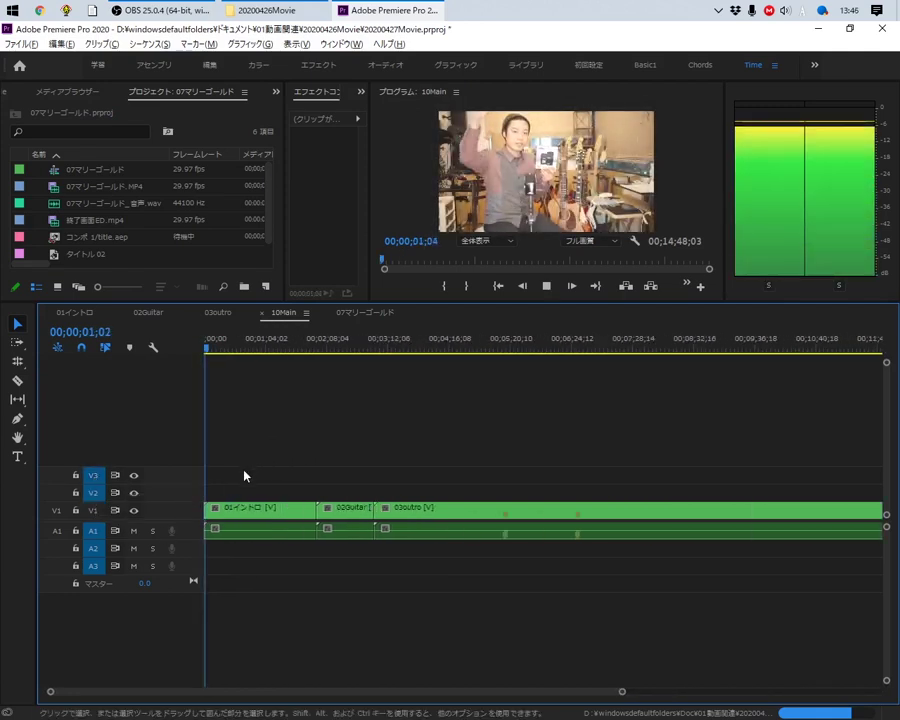
{"action": "key", "text": "equal"}
{"action": "key", "text": "equal"}
{"action": "key", "text": "equal"}
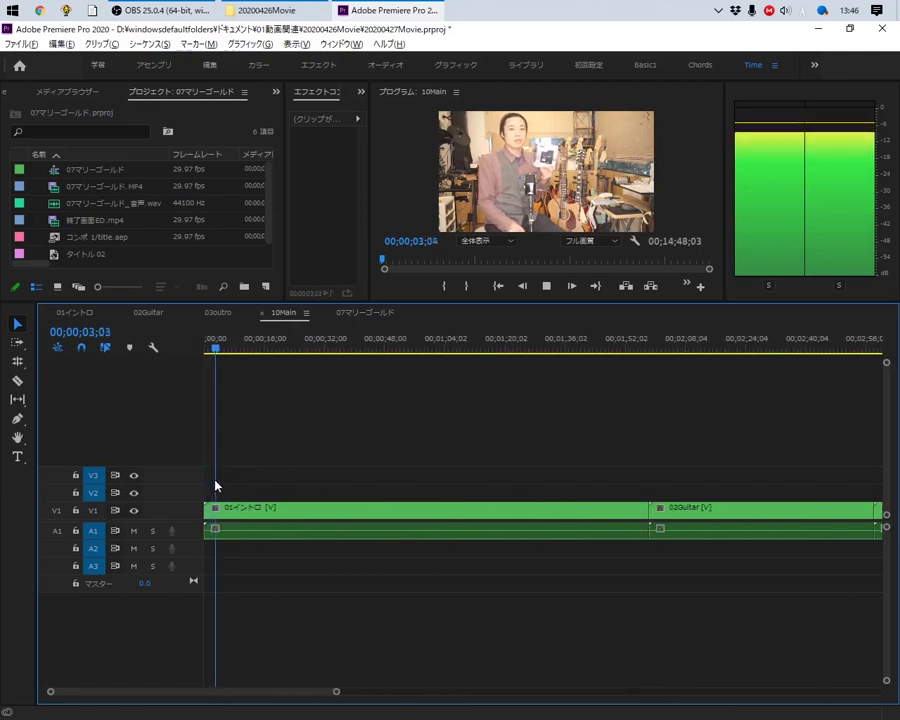
{"action": "key", "text": "equal"}
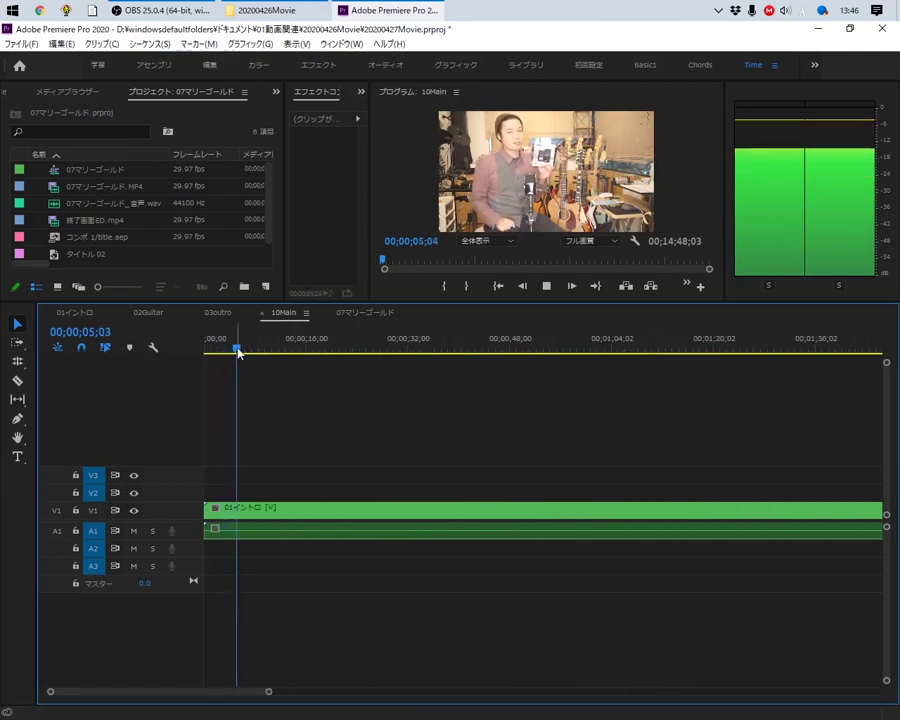
Stop playback near nine seconds, paste the title clips onto V2 and V3, and select the V3 title
{"action": "key", "text": "equal"}
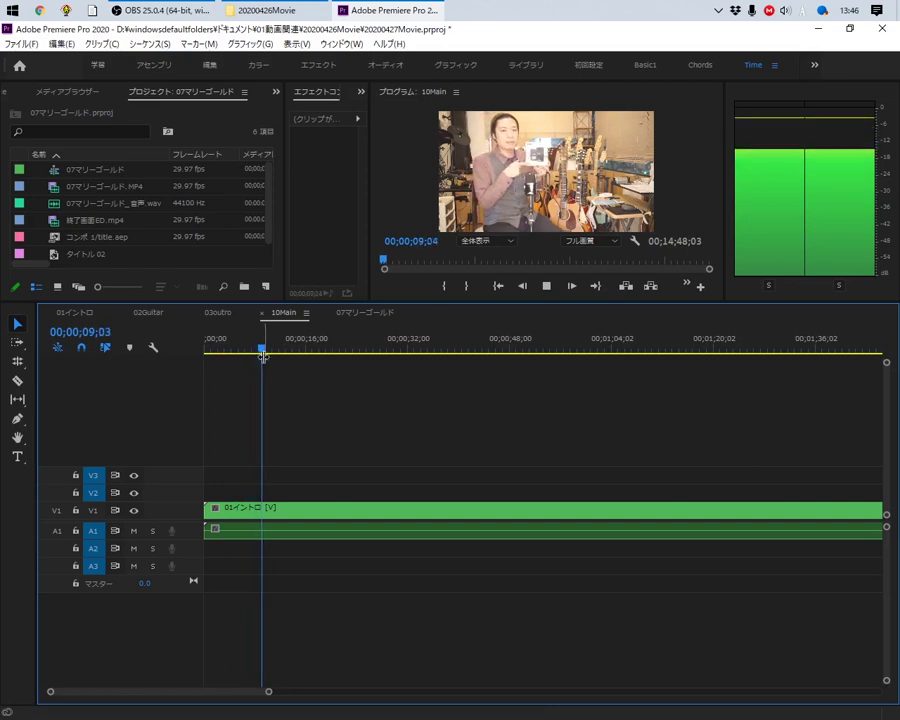
{"action": "key", "text": "space"}
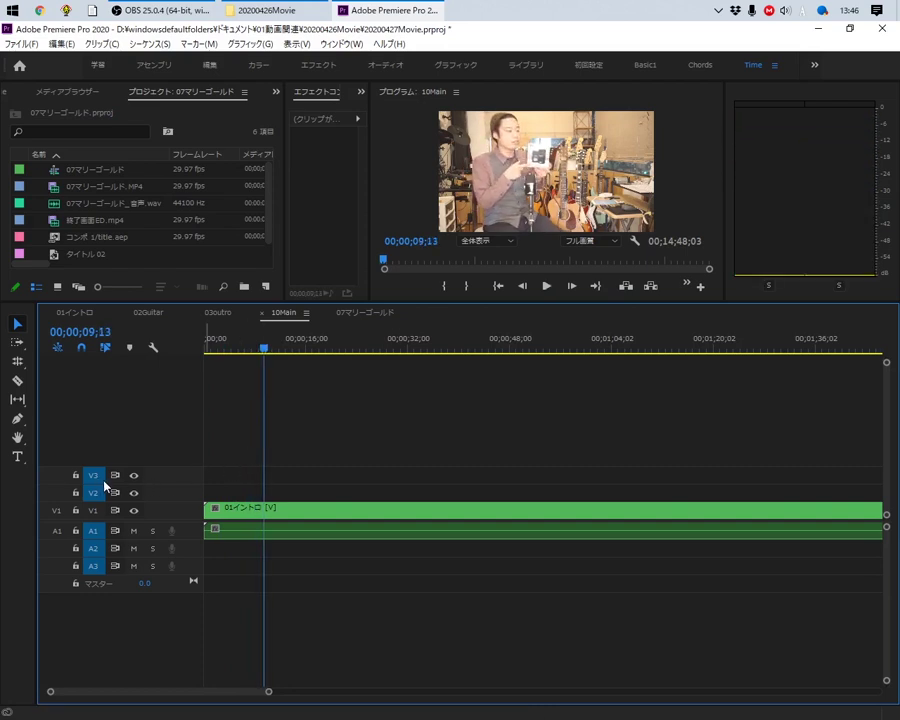
{"action": "key", "text": "ctrl+v"}
{"action": "left_click", "coordinate": [288, 352]}
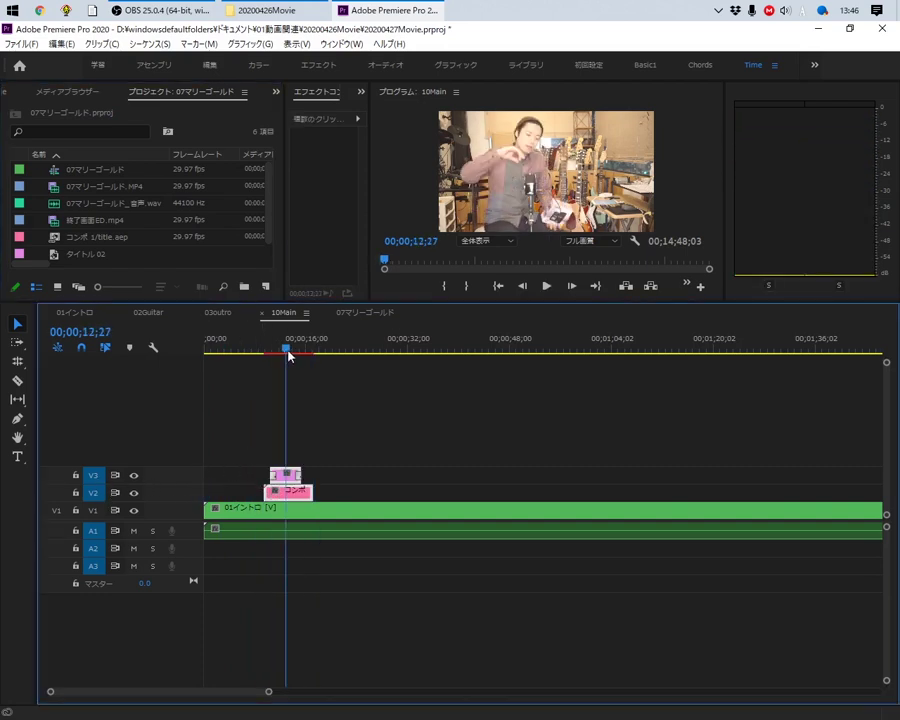
{"action": "left_click", "coordinate": [284, 352]}
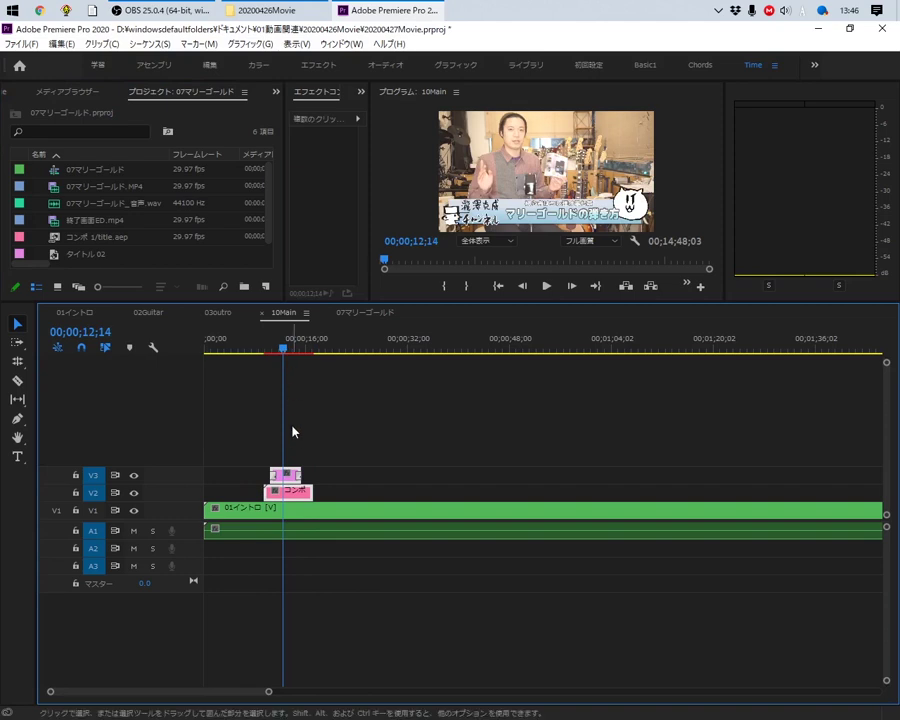
{"action": "left_click", "coordinate": [293, 479]}
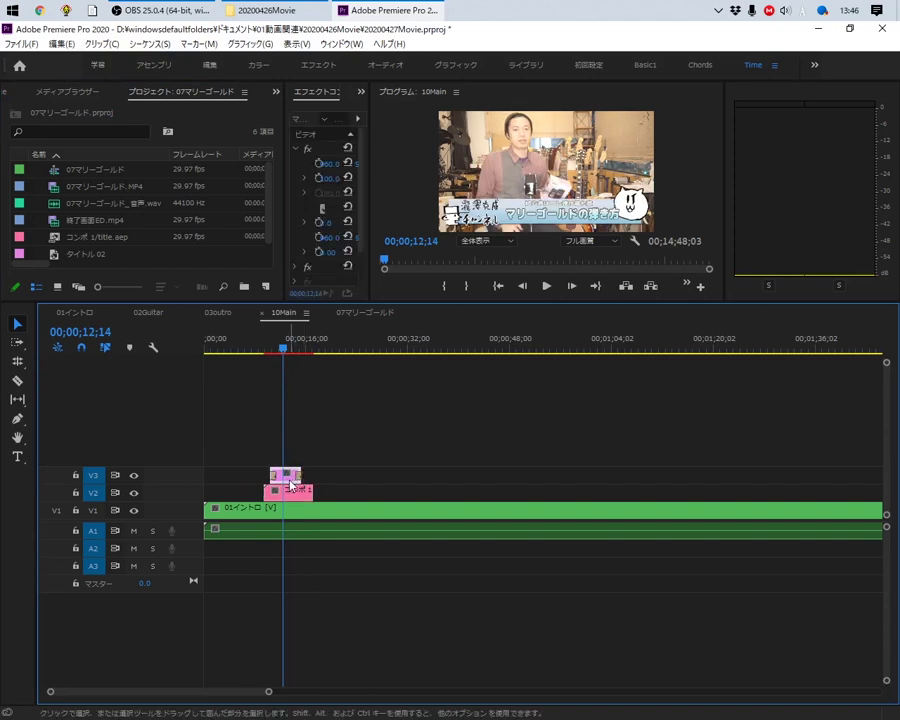
Retype the V3 title's main line as にくにくにく食べたい in the Legacy Title designer
{"action": "double_click", "coordinate": [289, 481]}
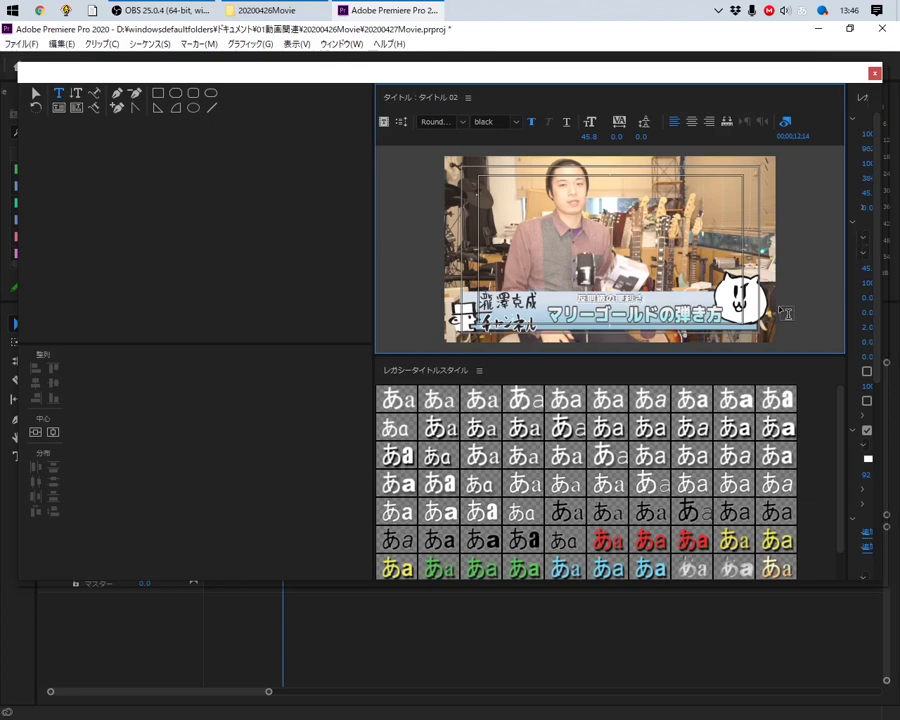
{"action": "left_click", "coordinate": [610, 318]}
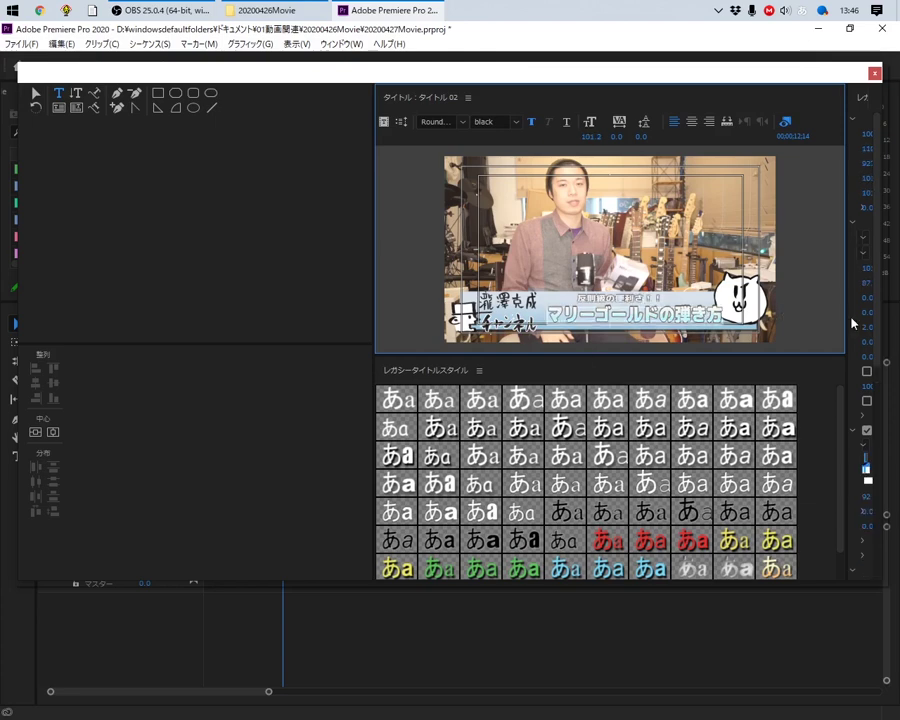
{"action": "type", "text": "にくにくにく食べたい"}
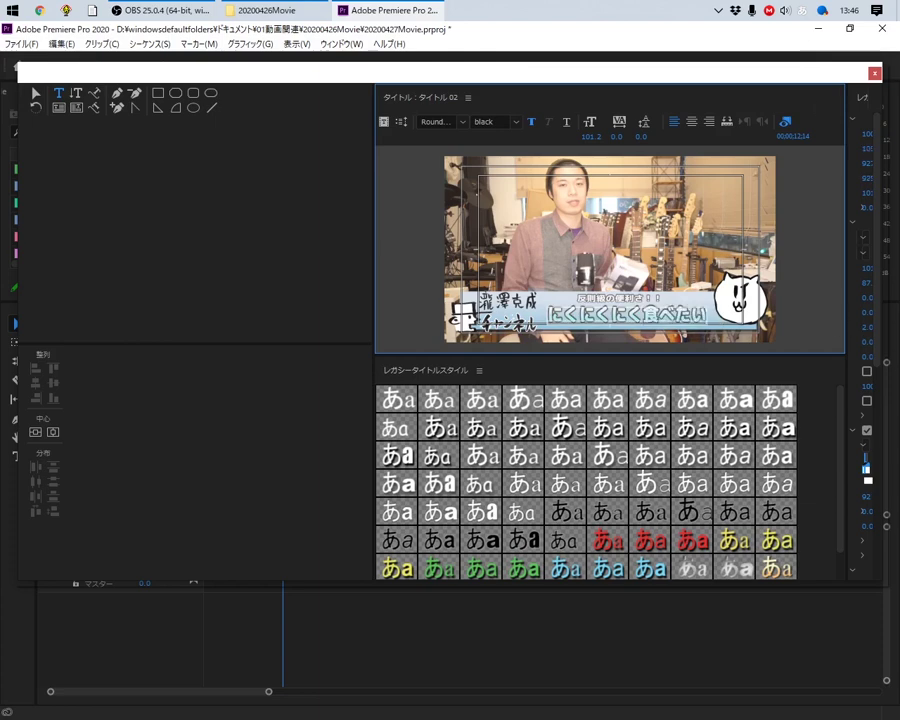
{"action": "left_click", "coordinate": [875, 74]}
Enlarge the program monitor and scrub through the title section to check it
{"action": "key", "text": "equal"}
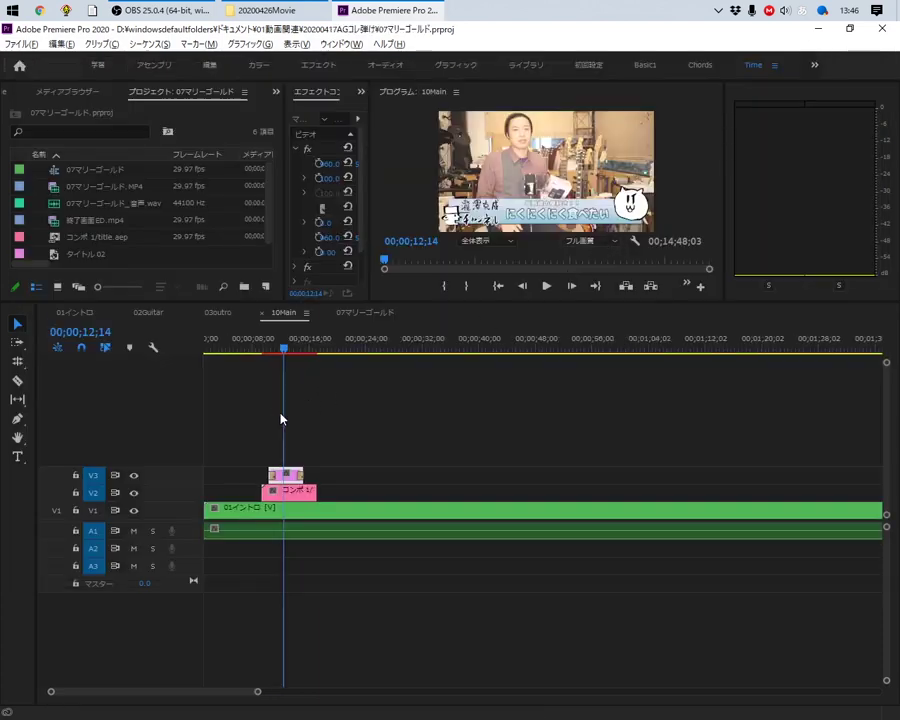
{"action": "key", "text": "equal"}
{"action": "key", "text": "equal"}
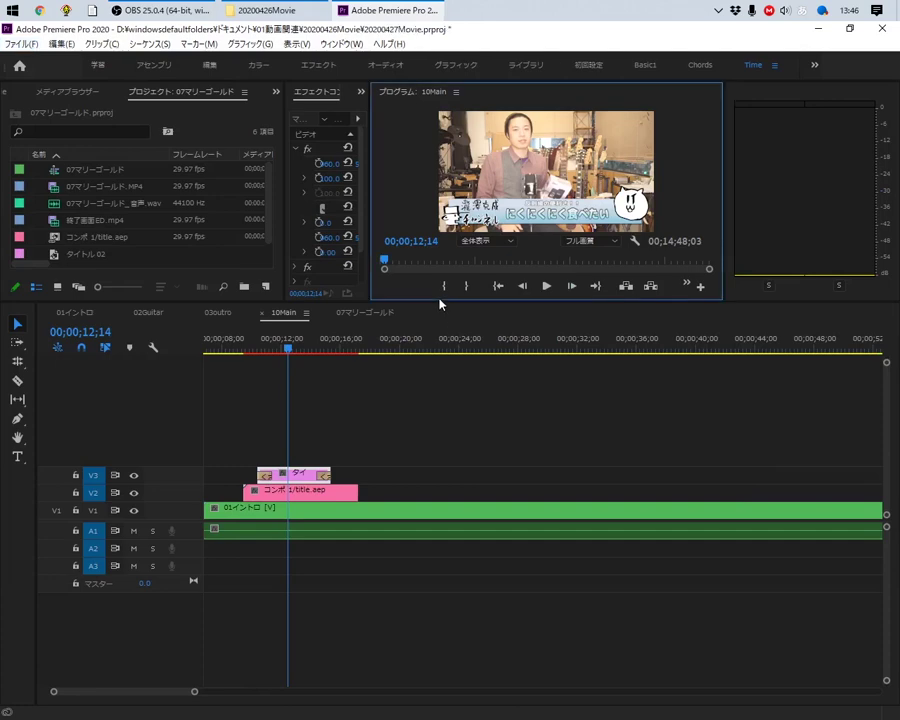
{"action": "left_click_drag", "start_coordinate": [439, 305], "coordinate": [442, 408]}
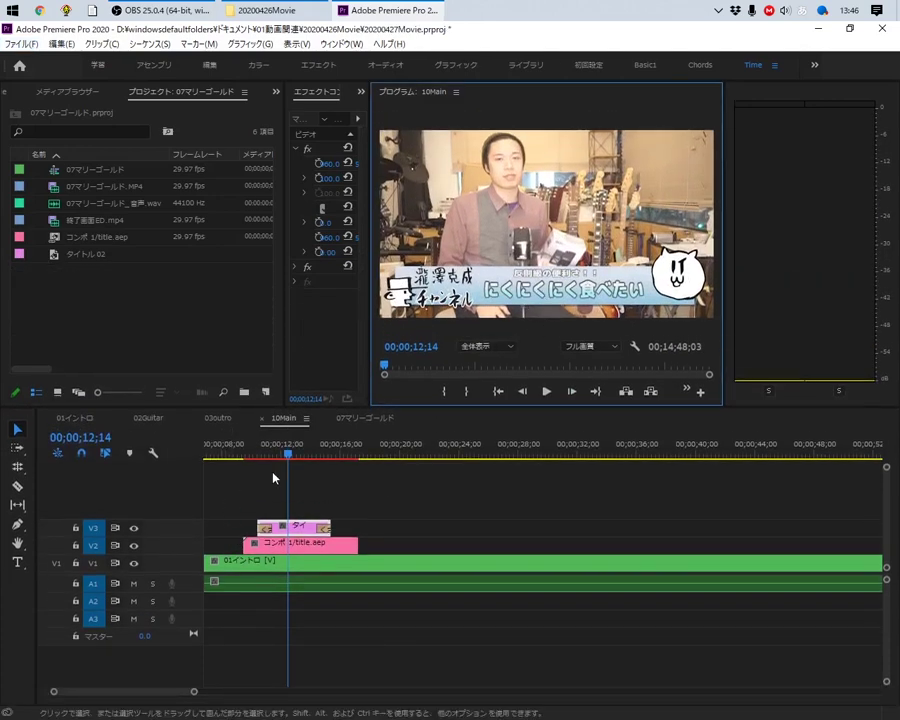
{"action": "left_click_drag", "start_coordinate": [287, 456], "coordinate": [239, 456]}
{"action": "key", "text": "minus"}
{"action": "key", "text": "minus"}
{"action": "key", "text": "minus"}
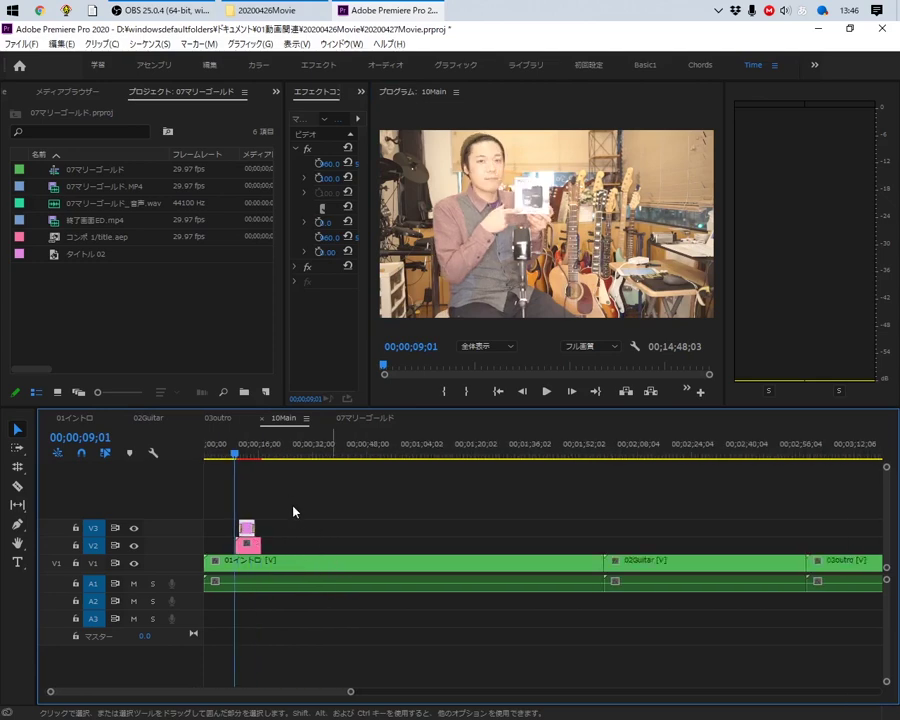
Launch Adobe Media Encoder from the Start menu and save the project with Ctrl+S
{"action": "left_click", "coordinate": [22, 44]}
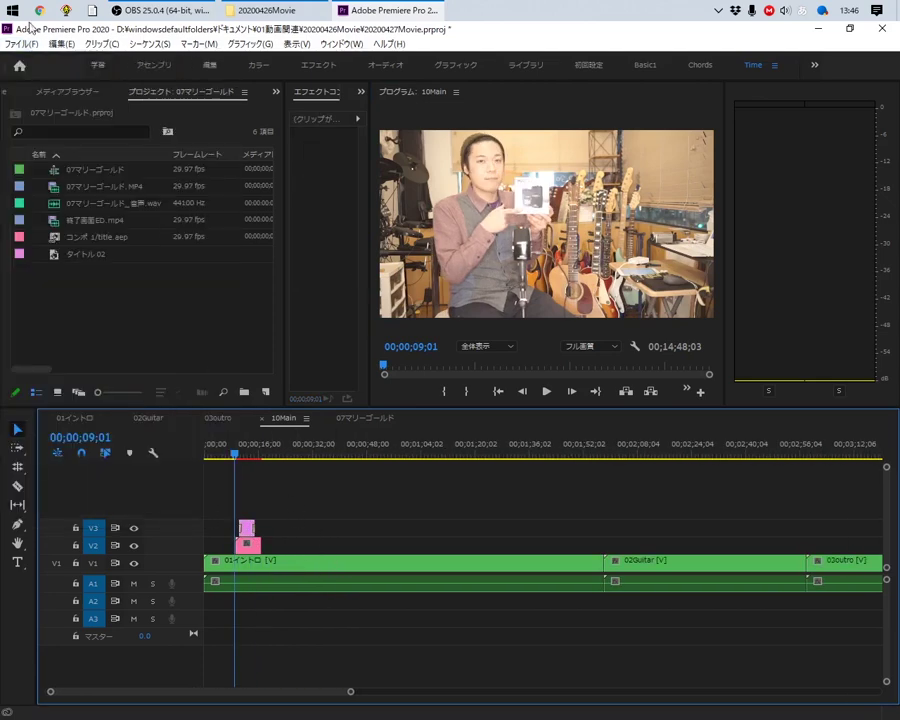
{"action": "left_click", "coordinate": [13, 11]}
{"action": "left_click", "coordinate": [407, 180]}
{"action": "left_click", "coordinate": [252, 44]}
{"action": "left_click", "coordinate": [265, 35]}
{"action": "key", "text": "ctrl+s"}
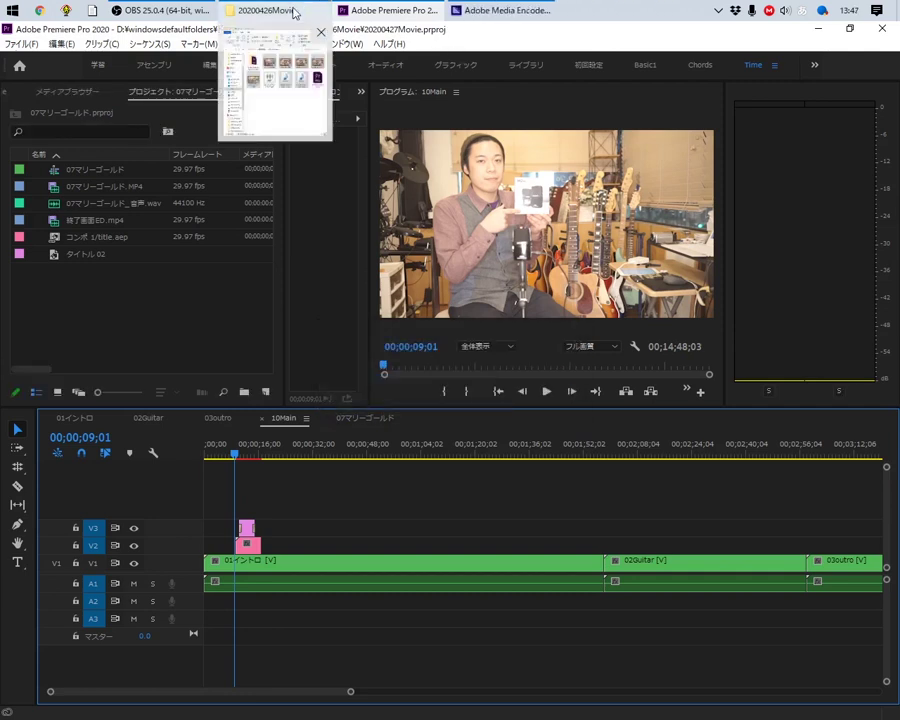
Maximize Media Encoder and drag 20200427Movie.prproj from File Explorer into its Queue
{"action": "left_click", "coordinate": [296, 10]}
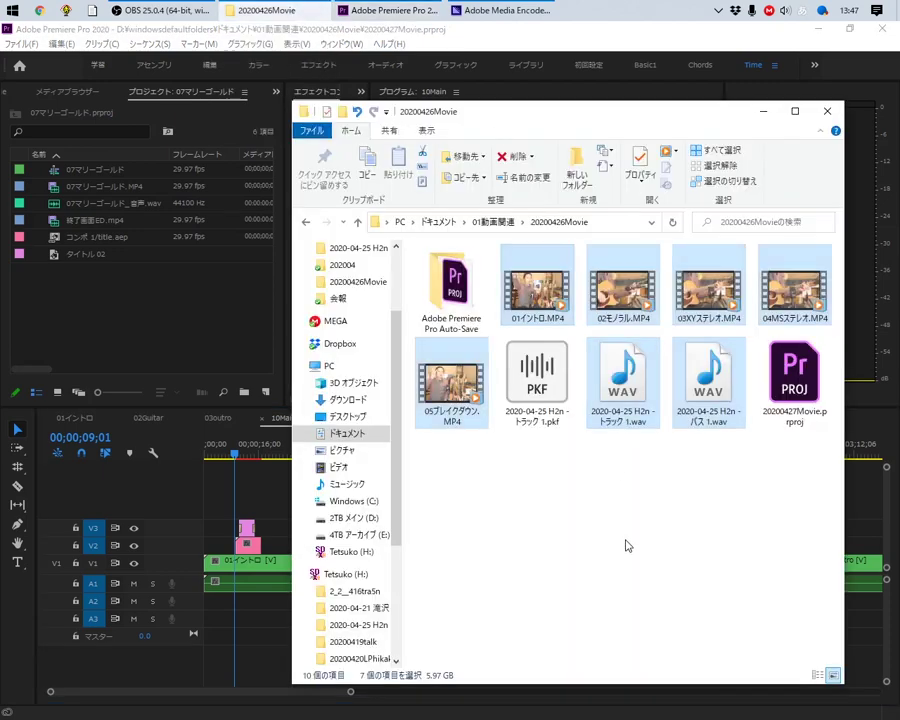
{"action": "left_click", "coordinate": [772, 398]}
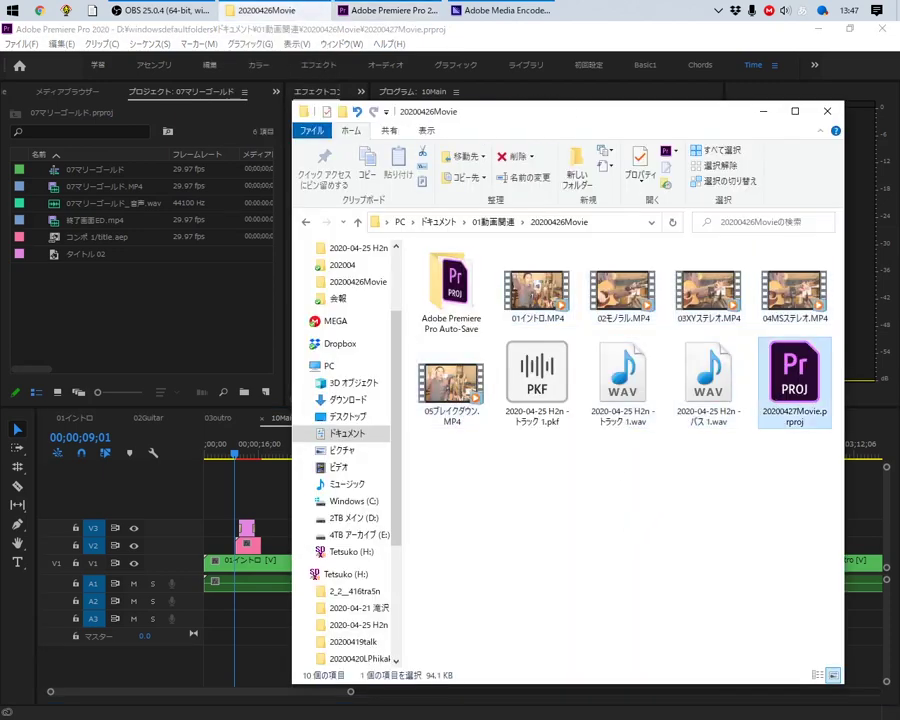
{"action": "left_click_drag", "start_coordinate": [800, 46], "coordinate": [494, 104]}
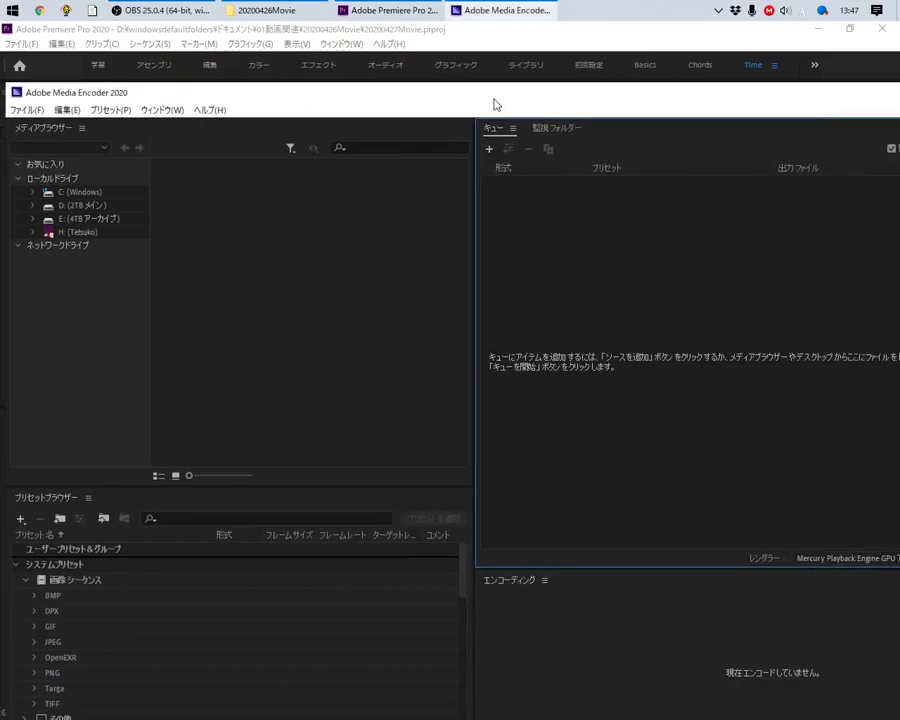
{"action": "double_click", "coordinate": [494, 104]}
{"action": "left_click", "coordinate": [265, 10]}
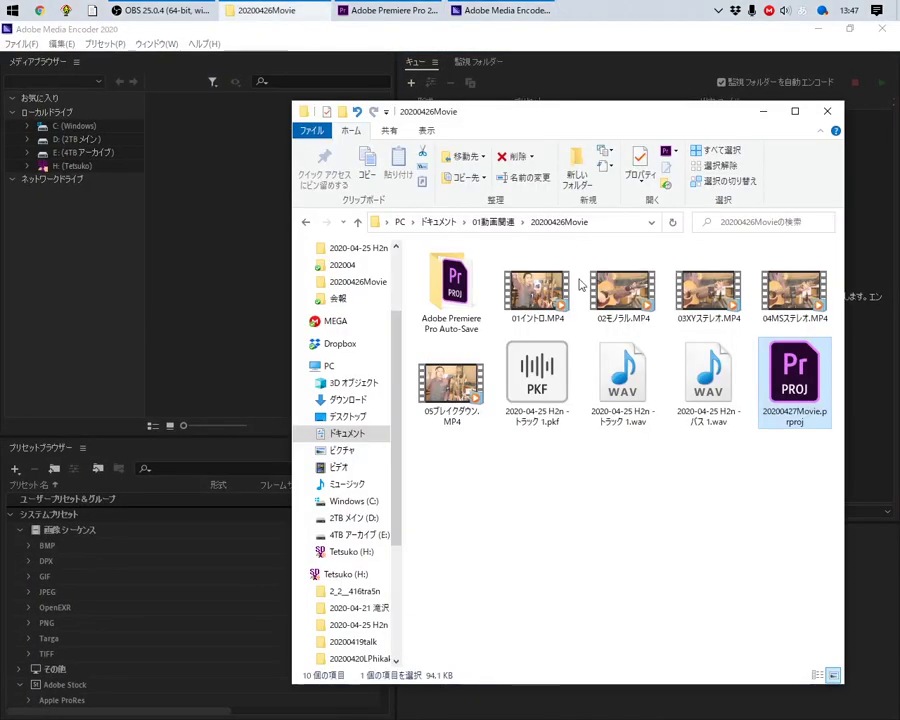
{"action": "left_click_drag", "start_coordinate": [575, 118], "coordinate": [291, 159]}
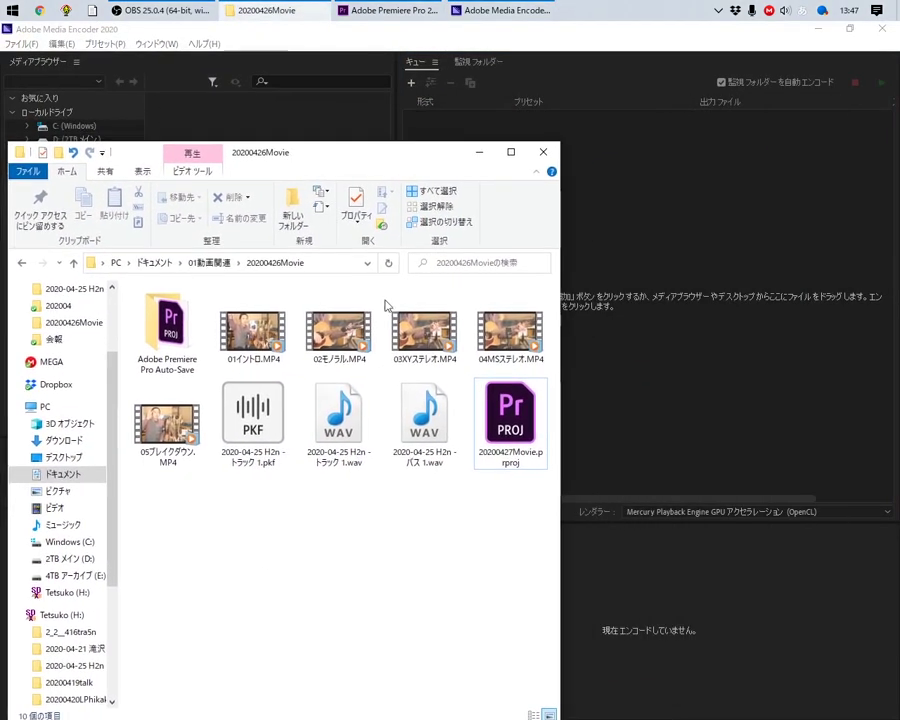
{"action": "left_click", "coordinate": [523, 430]}
{"action": "left_click_drag", "start_coordinate": [523, 430], "coordinate": [643, 357]}
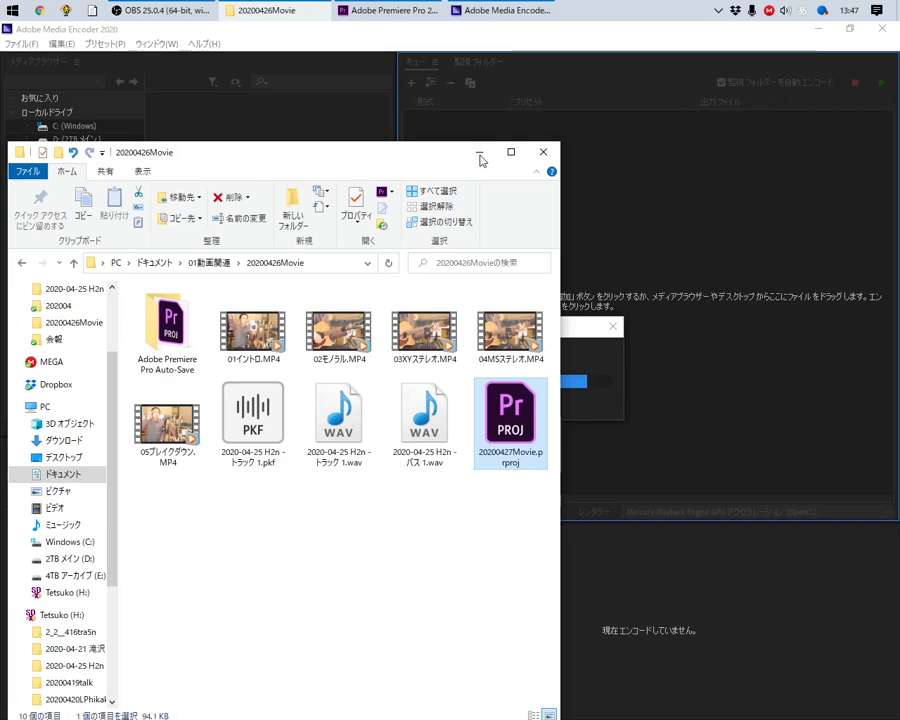
{"action": "left_click", "coordinate": [528, 86]}
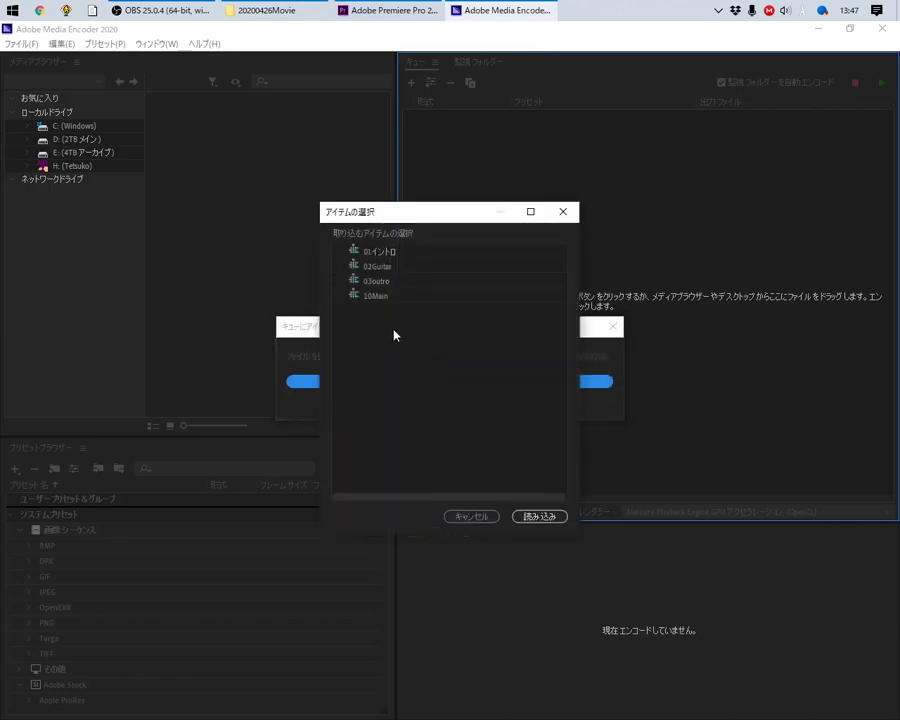
Import 10Main, set its preset to YouTube 1080p フル HD, and start encoding 10Main.mp4
{"action": "left_click", "coordinate": [385, 296]}
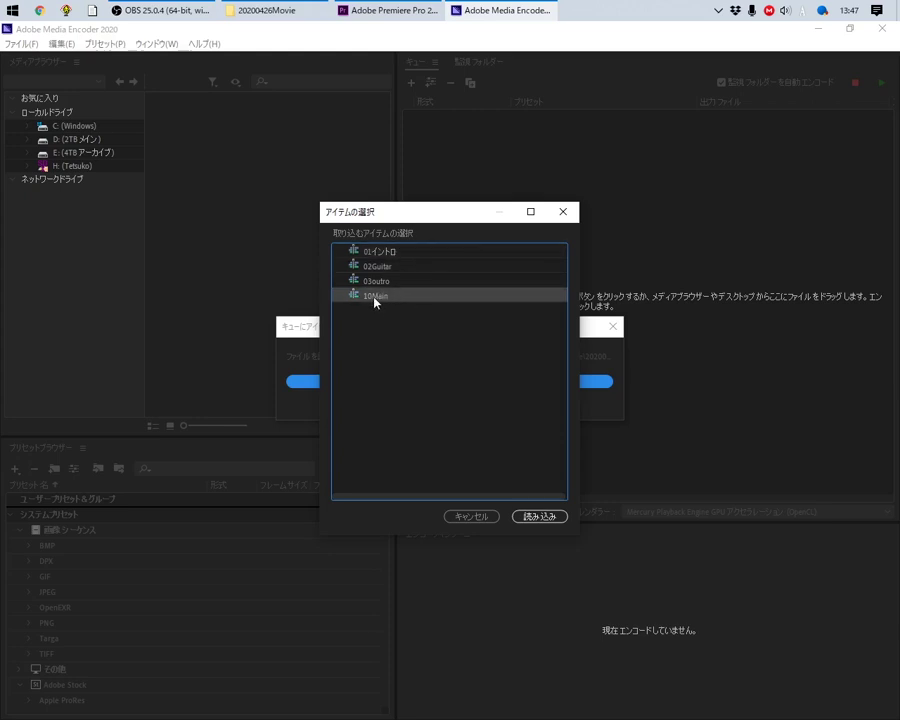
{"action": "left_click", "coordinate": [528, 516]}
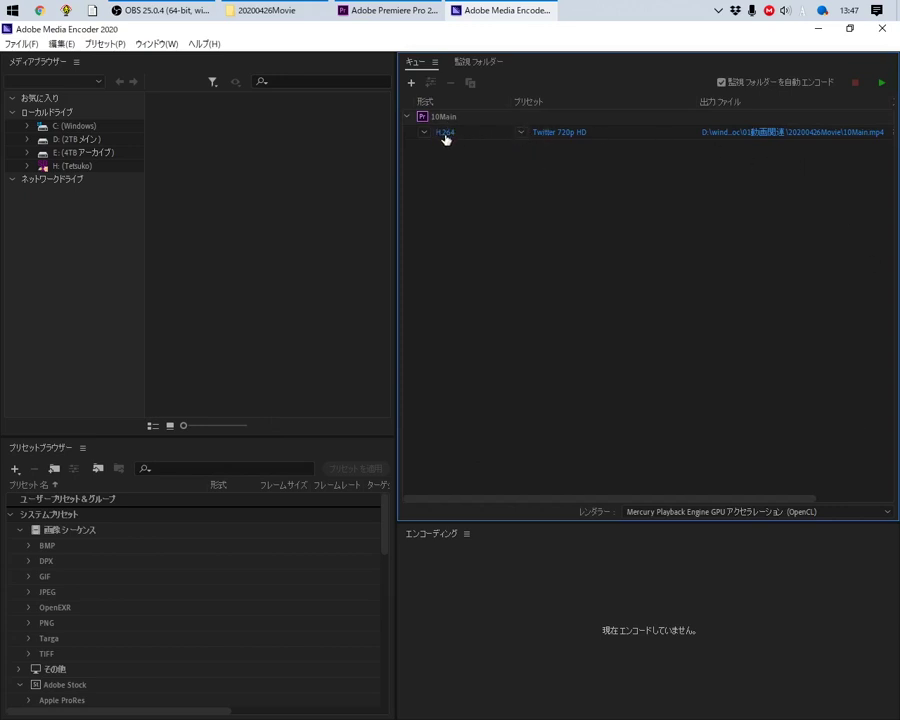
{"action": "left_click", "coordinate": [520, 133]}
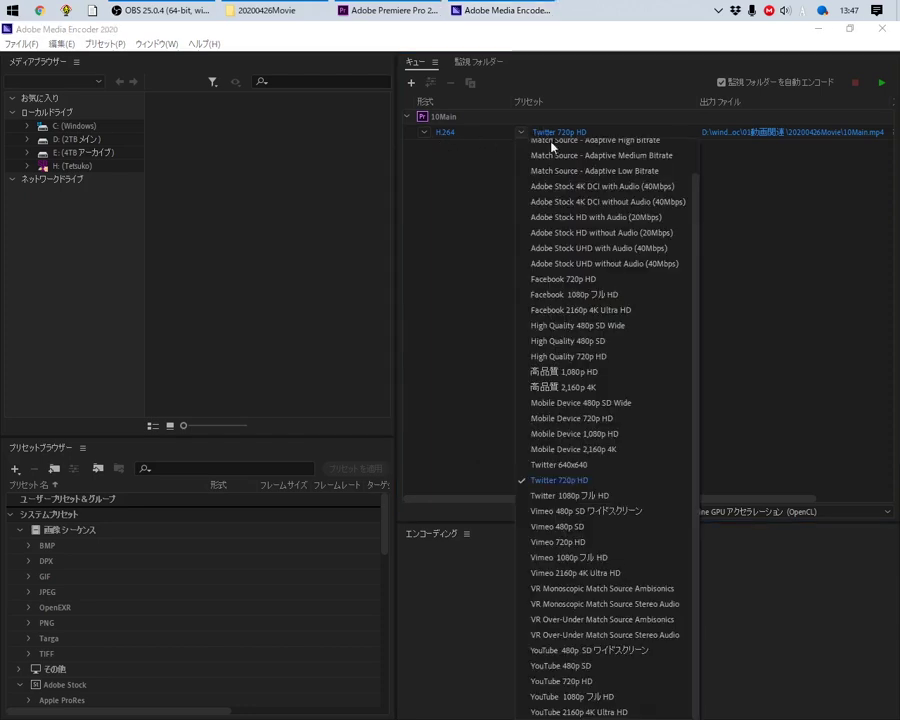
{"action": "left_click", "coordinate": [575, 697]}
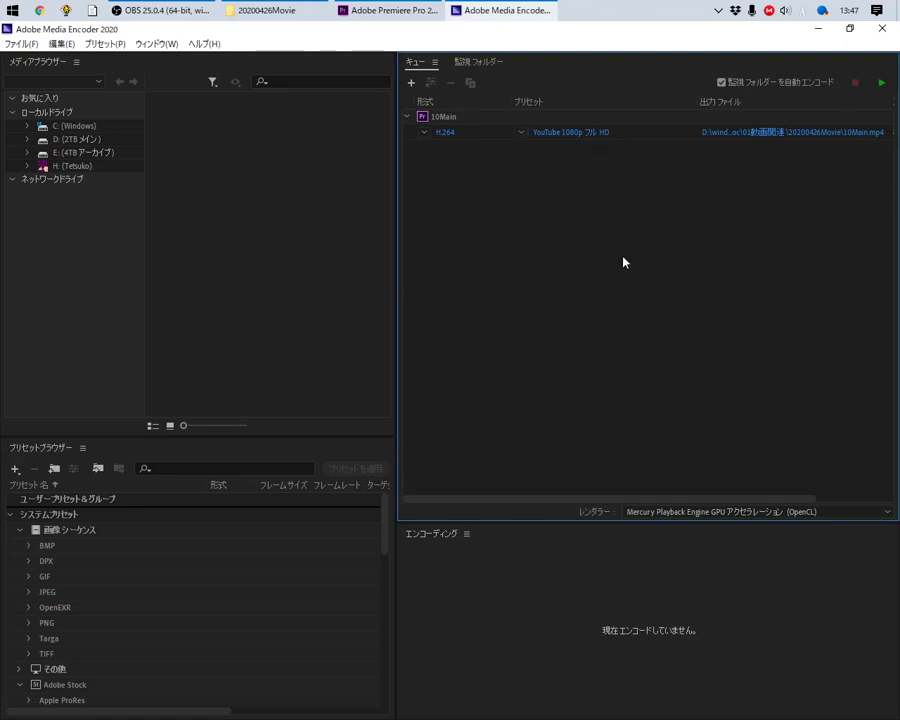
{"action": "left_click", "coordinate": [882, 85]}
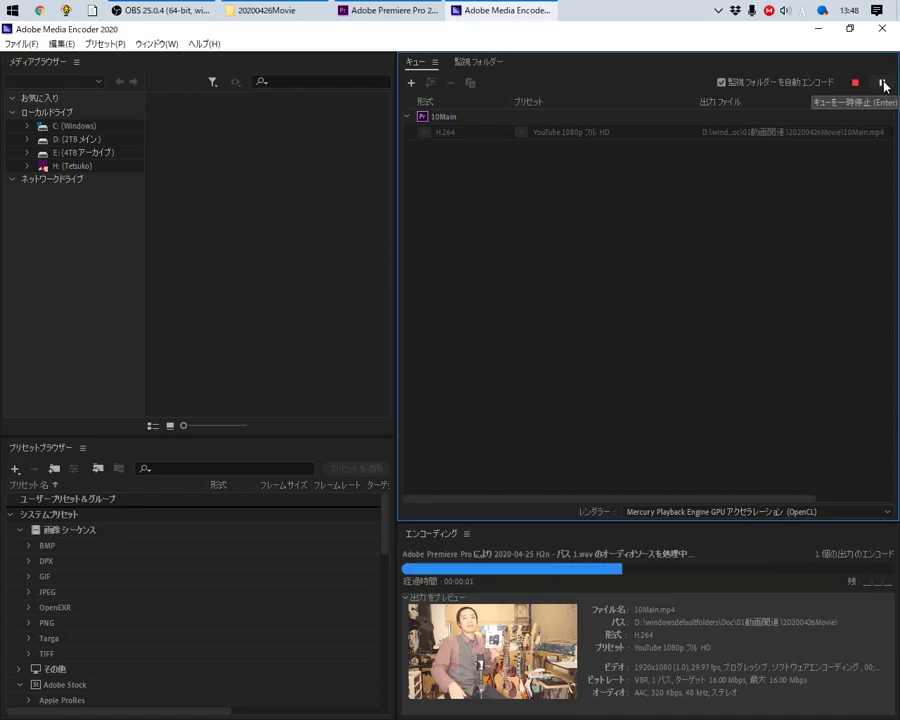
Go up to 01動画関連, open the 20200425H2n folder and play H2nMain_1.mp4
{"action": "left_click", "coordinate": [262, 10]}
{"action": "key", "text": "alt+Up"}
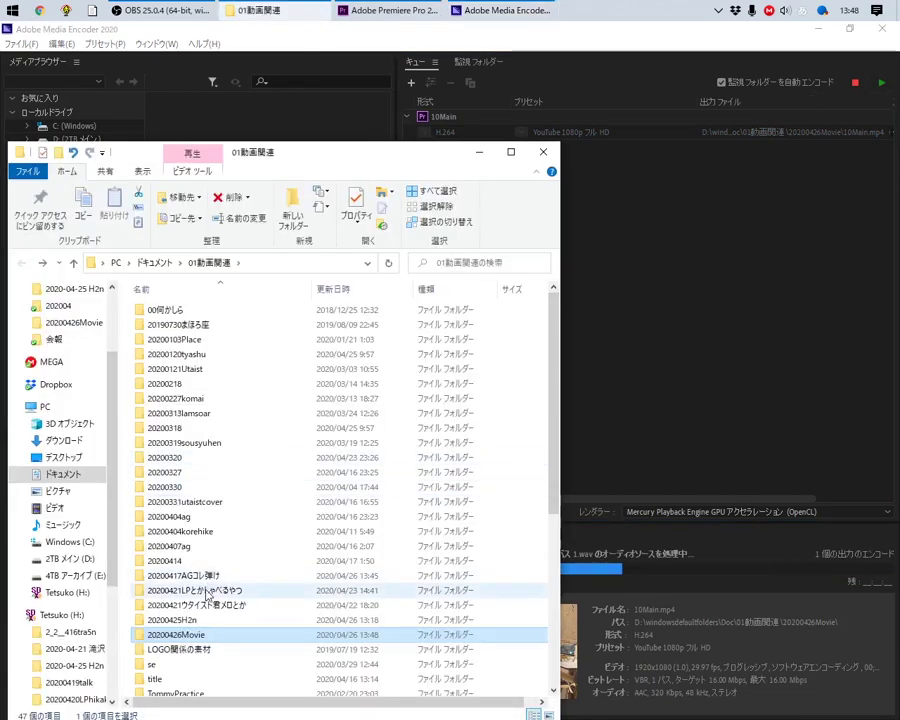
{"action": "double_click", "coordinate": [240, 612]}
{"action": "left_click_drag", "start_coordinate": [388, 167], "coordinate": [445, 123]}
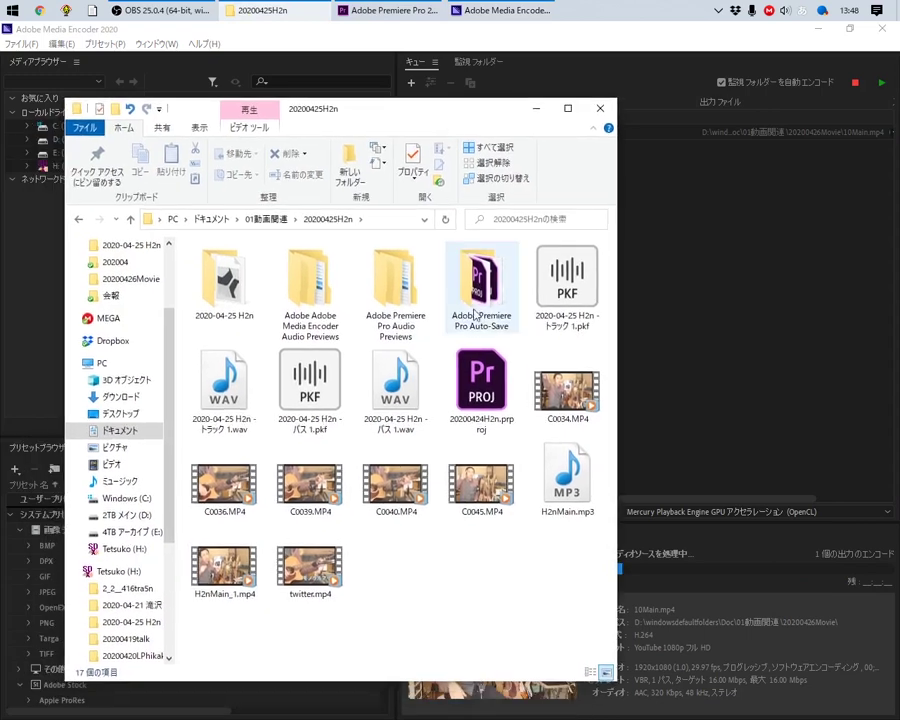
{"action": "left_click", "coordinate": [249, 583]}
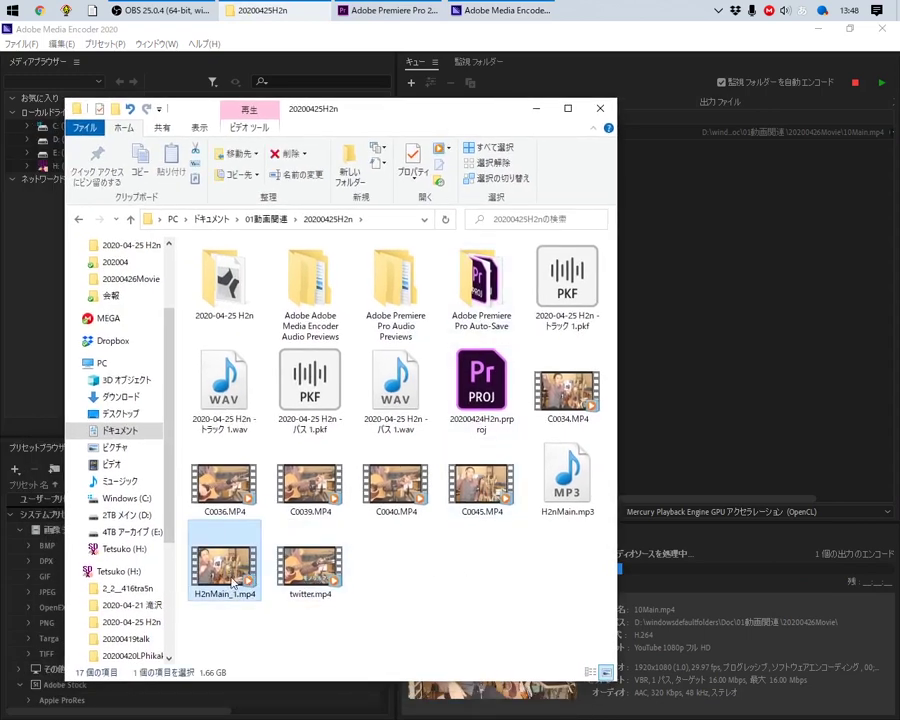
{"action": "double_click", "coordinate": [229, 586]}
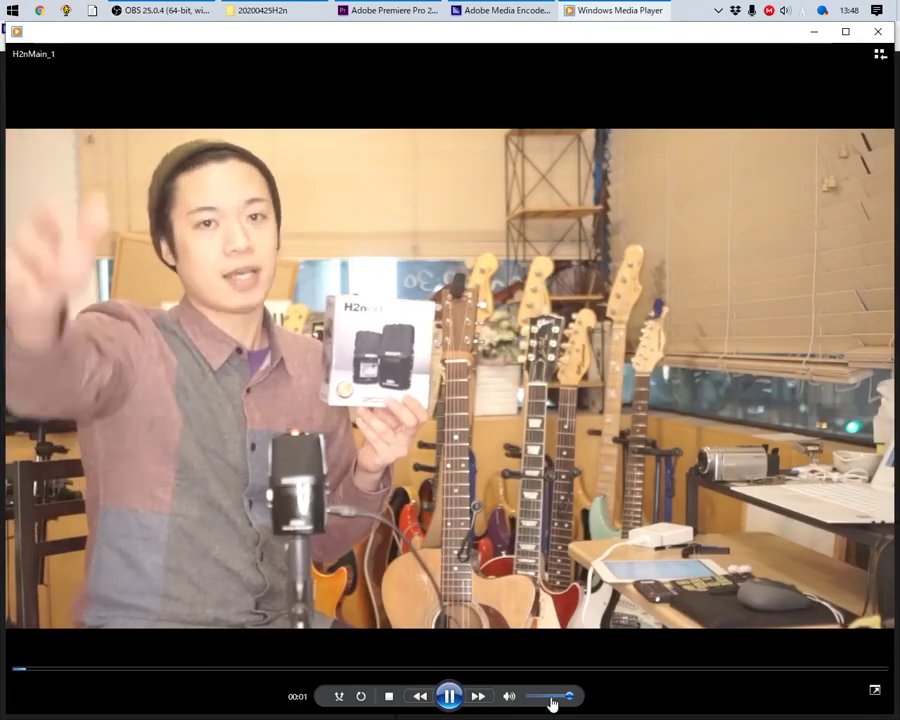
Lower the volume, skip ahead to 04:18, pause, and close Windows Media Player
{"action": "left_click", "coordinate": [553, 697]}
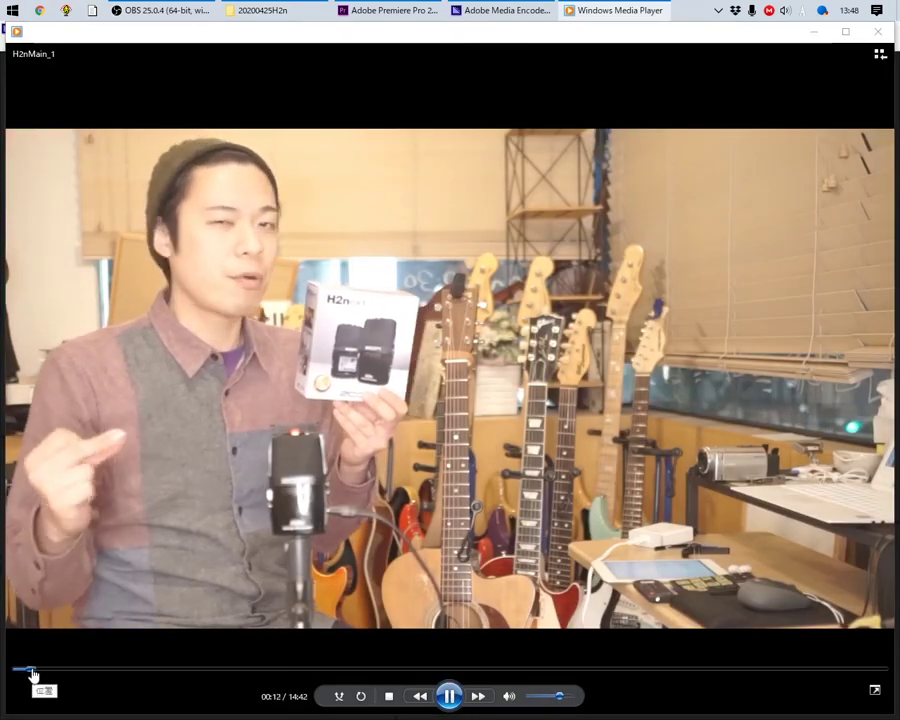
{"action": "left_click_drag", "start_coordinate": [36, 674], "coordinate": [160, 677]}
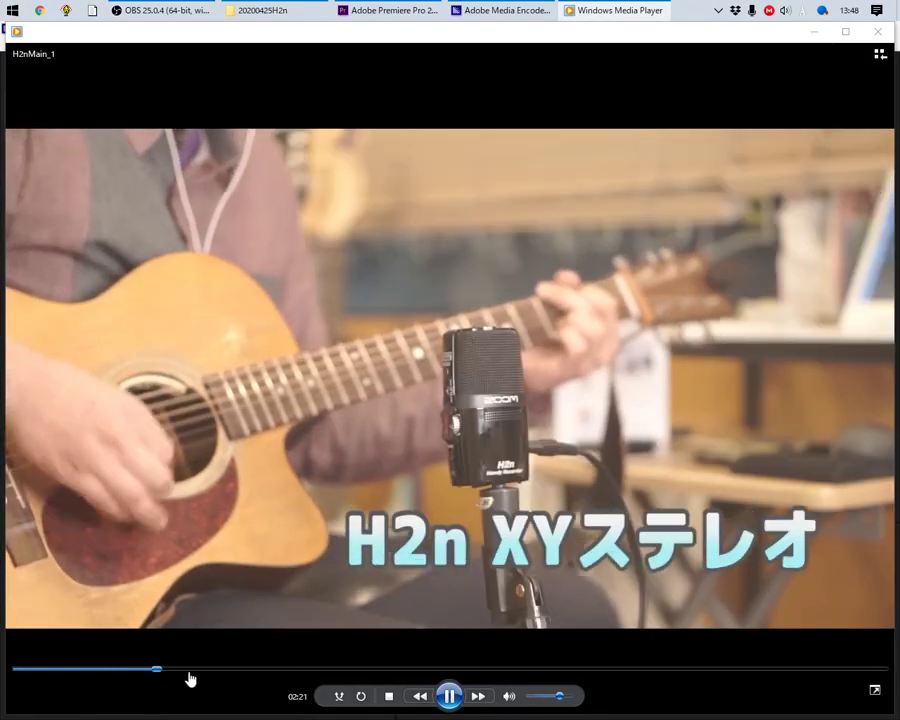
{"action": "left_click", "coordinate": [274, 670]}
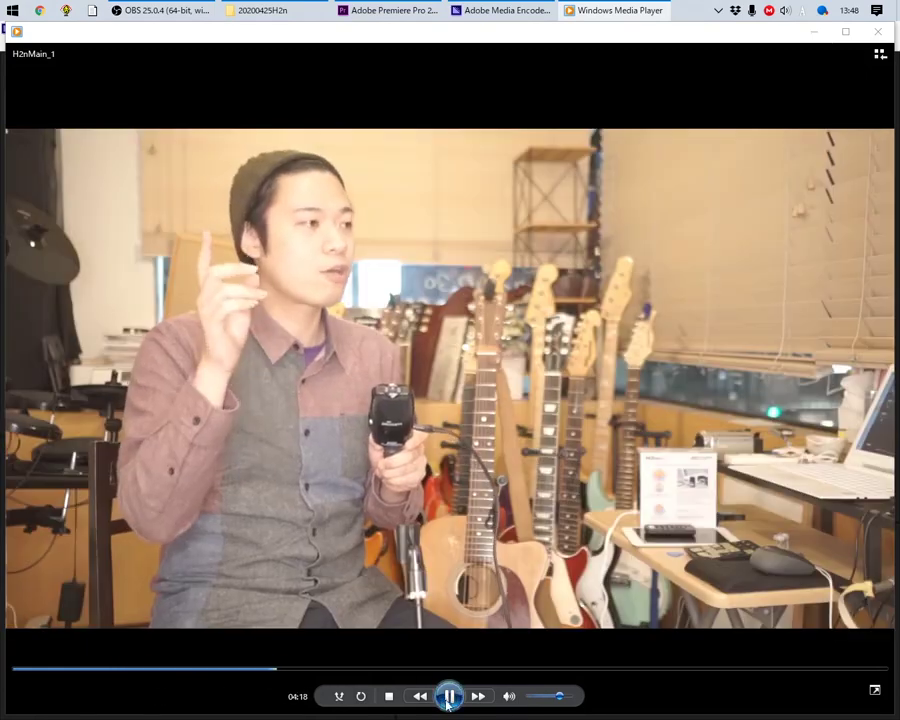
{"action": "left_click", "coordinate": [449, 696]}
{"action": "left_click", "coordinate": [878, 31]}
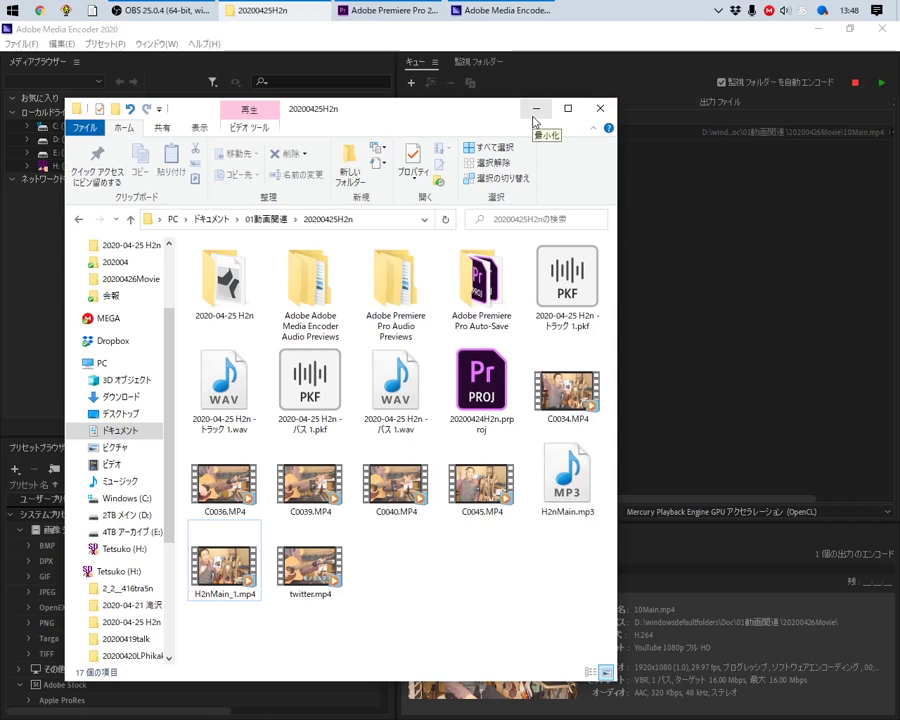
Minimize the folder window, then show the Audio Track Mixer in the monitor panel group and widen it
{"action": "left_click", "coordinate": [534, 113]}
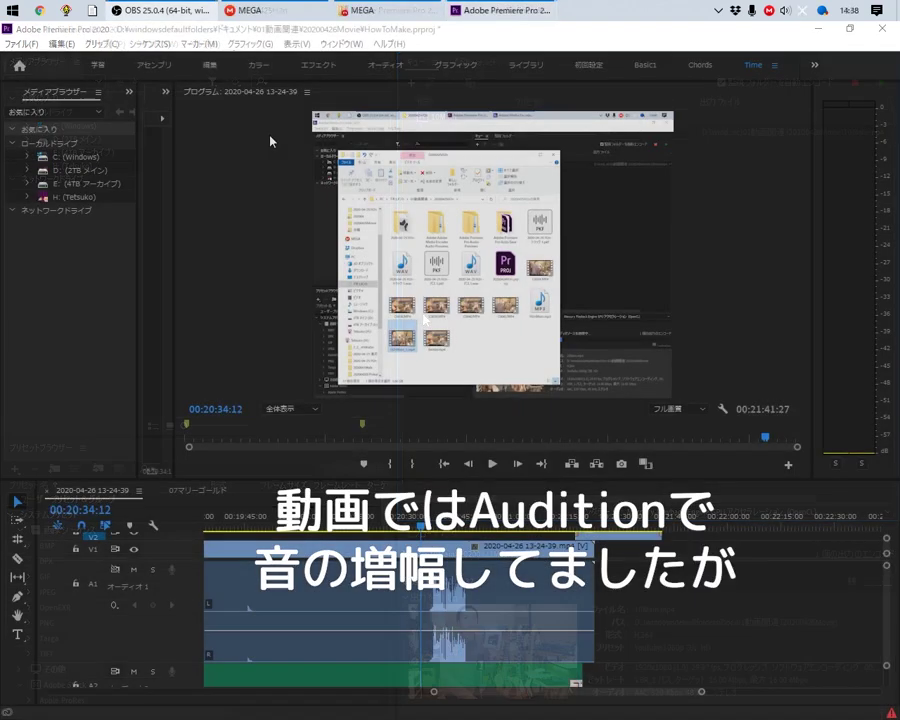
{"action": "left_click", "coordinate": [294, 97]}
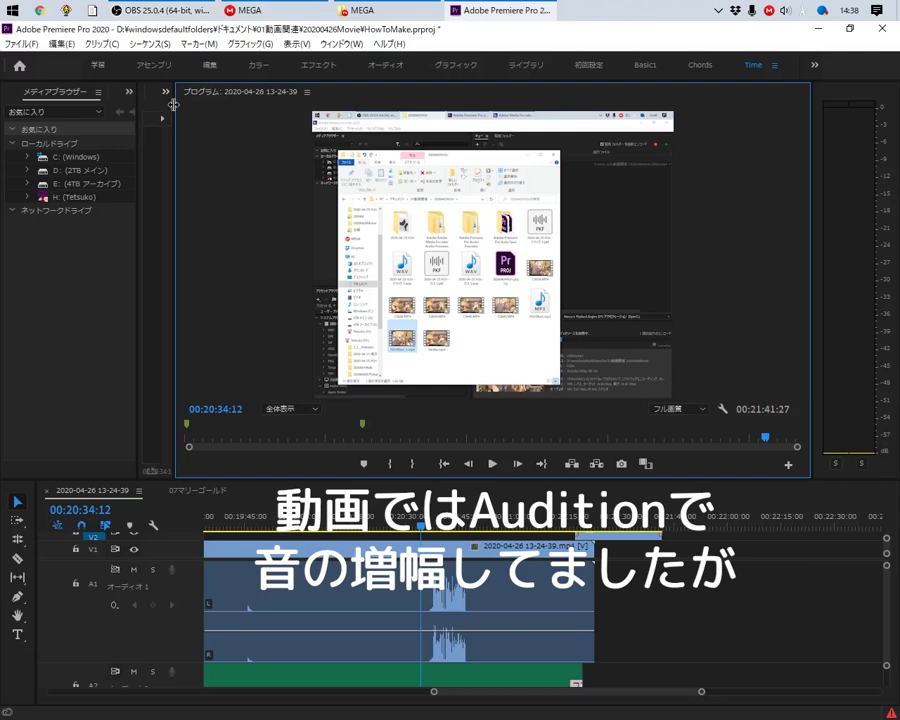
{"action": "key", "text": "shift+7"}
{"action": "left_click", "coordinate": [277, 91]}
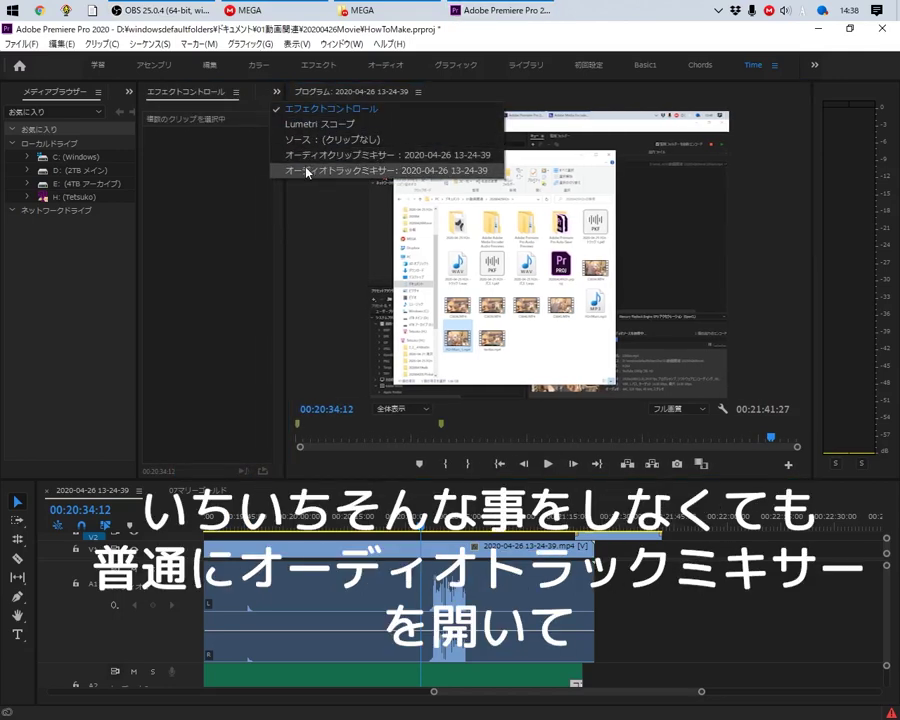
{"action": "left_click", "coordinate": [307, 173]}
{"action": "left_click_drag", "start_coordinate": [283, 183], "coordinate": [527, 190]}
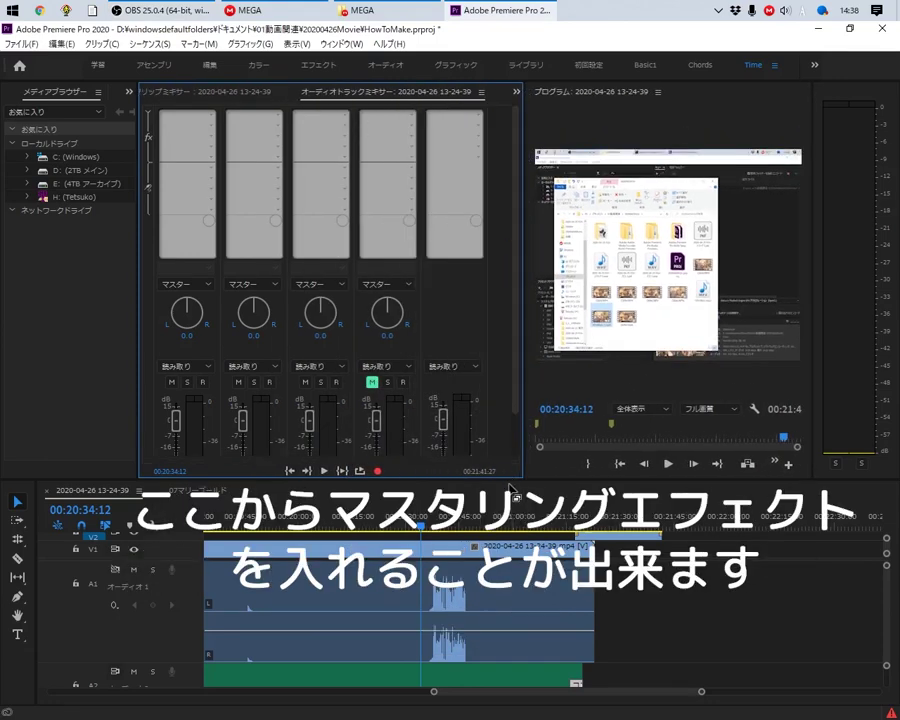
Enlarge the mixer and insert the Mastering effect from スペシャル on the master track
{"action": "left_click_drag", "start_coordinate": [512, 490], "coordinate": [504, 597]}
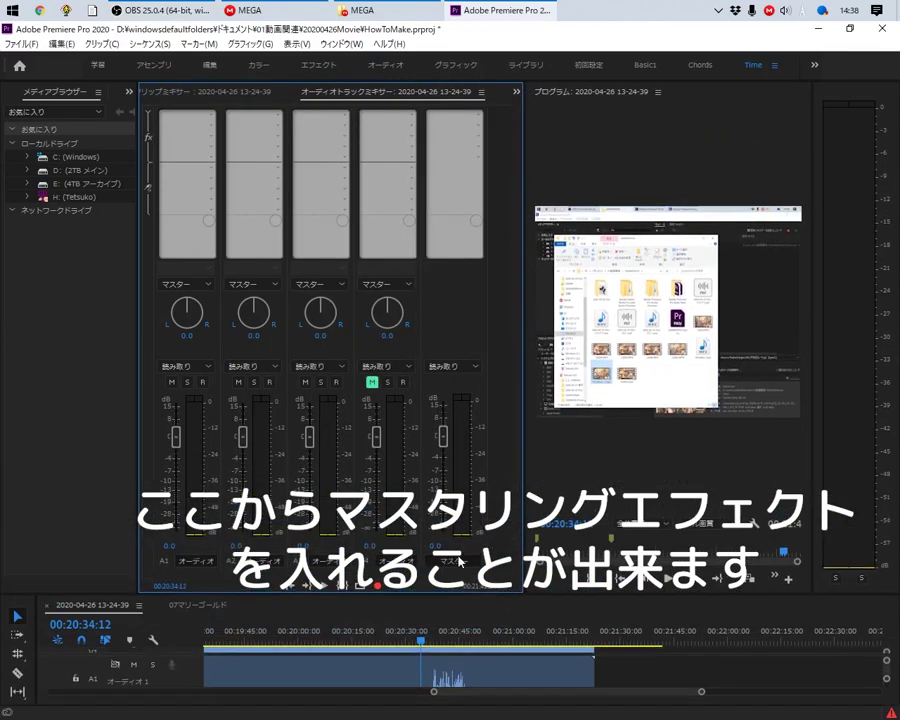
{"action": "left_click", "coordinate": [478, 116]}
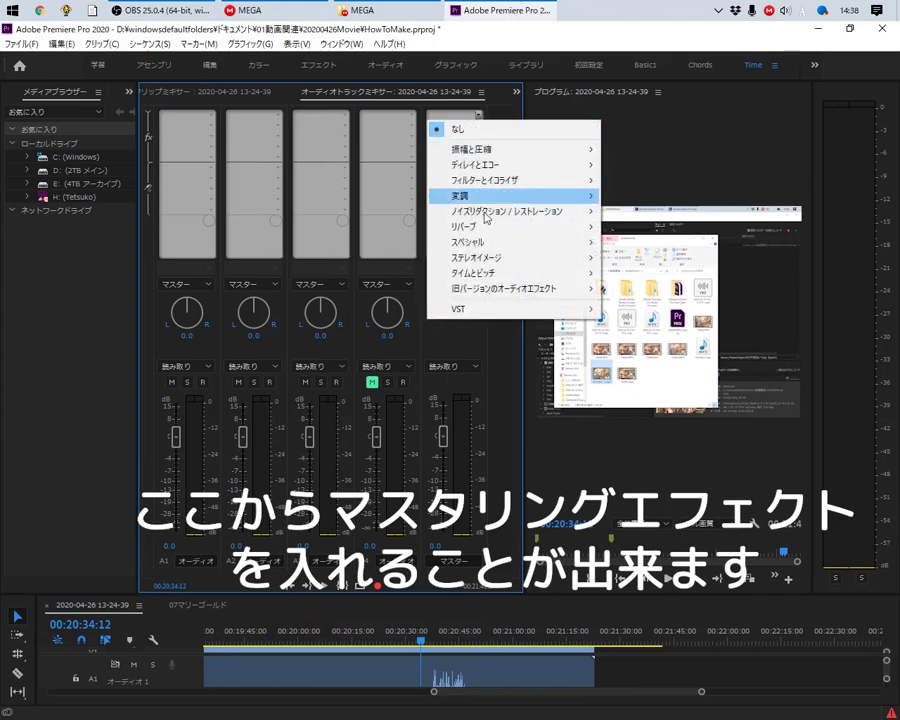
{"action": "mouse_move", "coordinate": [482, 252]}
{"action": "left_click", "coordinate": [629, 238]}
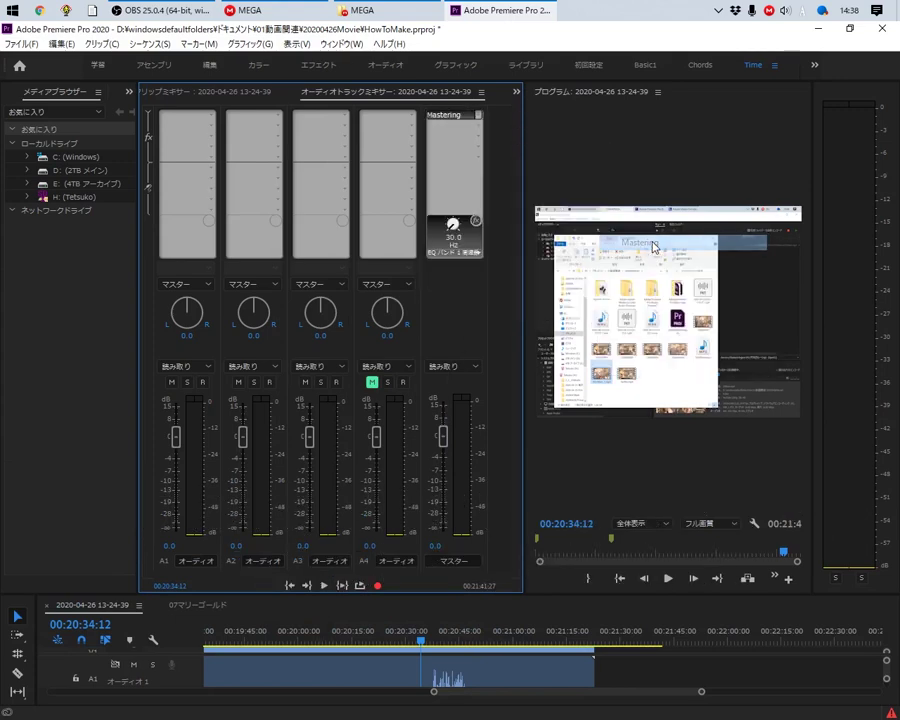
Raise the Mastering effect's リミッタ (limiter) amount to 41%
{"action": "double_click", "coordinate": [450, 115]}
{"action": "left_click_drag", "start_coordinate": [552, 436], "coordinate": [585, 449]}
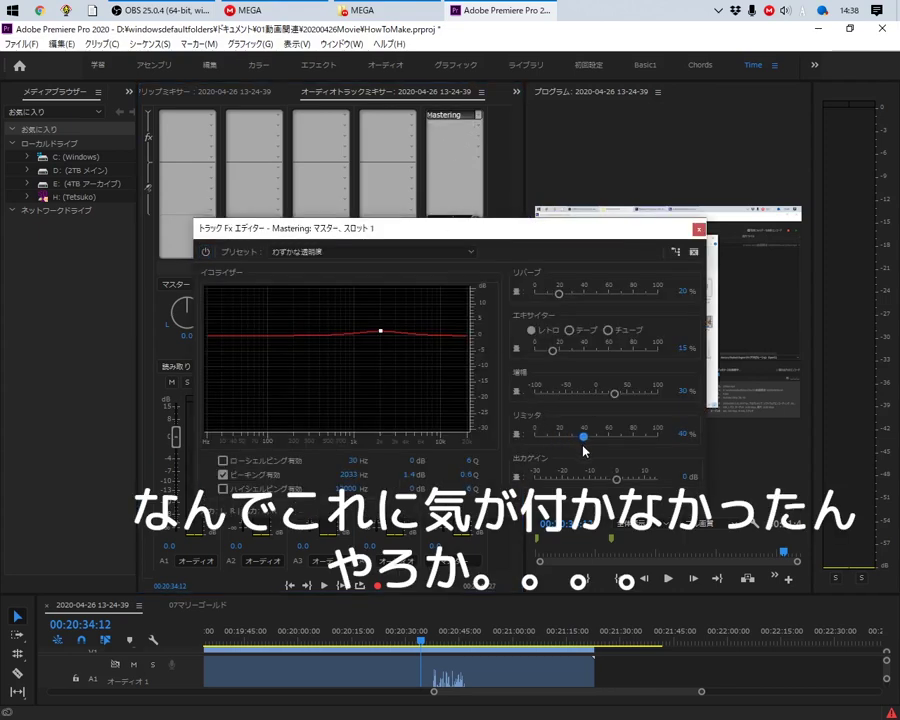
{"action": "left_click_drag", "start_coordinate": [585, 450], "coordinate": [586, 450]}
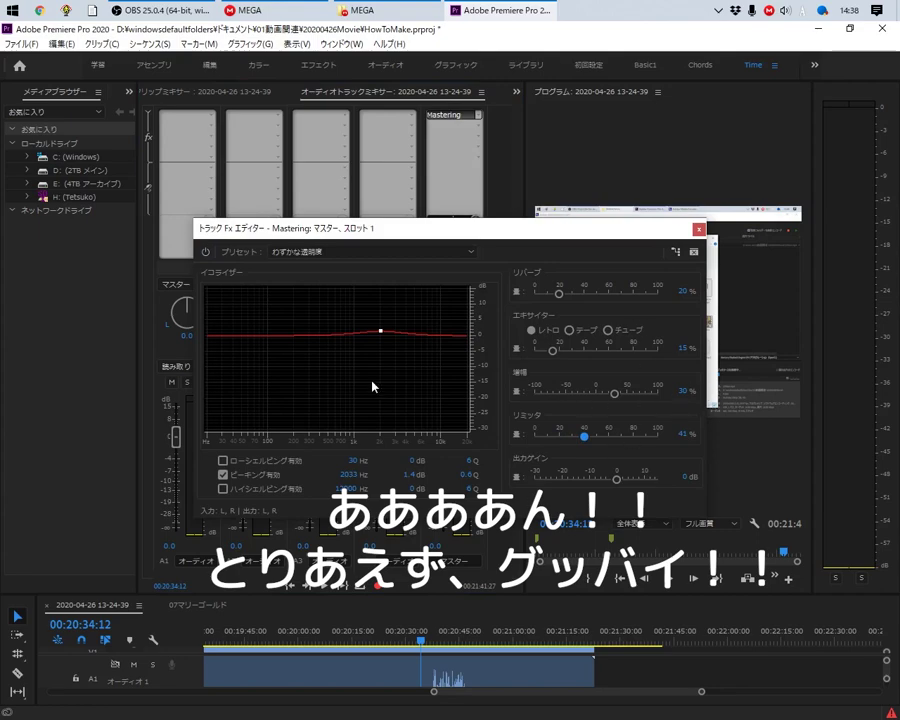